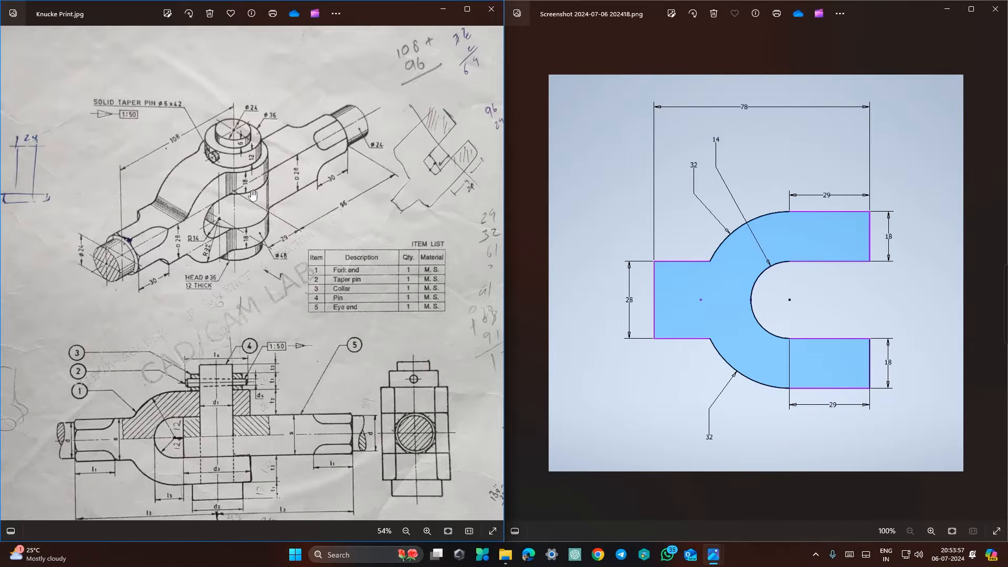
left_click_drag(249, 171, 250, 180)
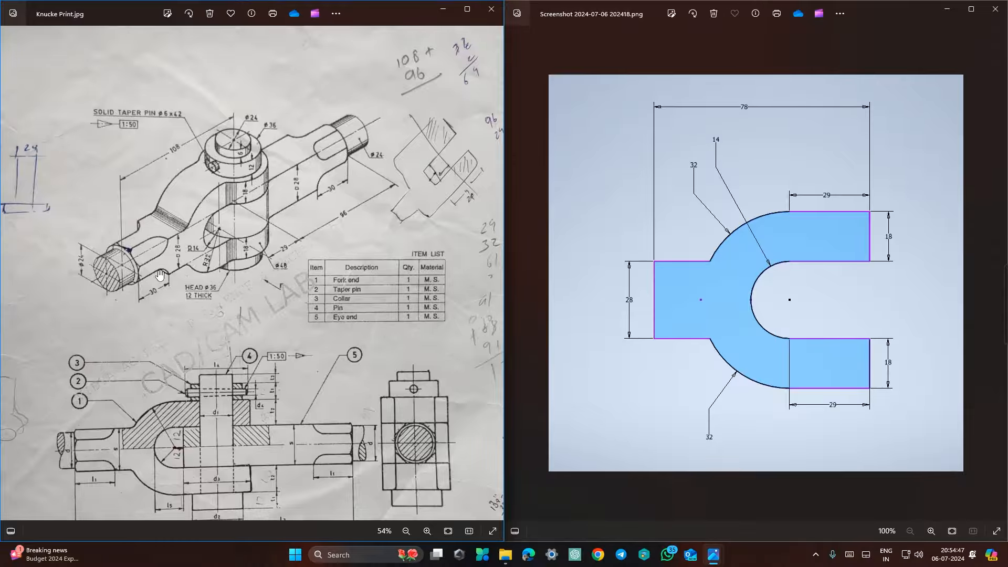
scroll(168, 263, "up", 1)
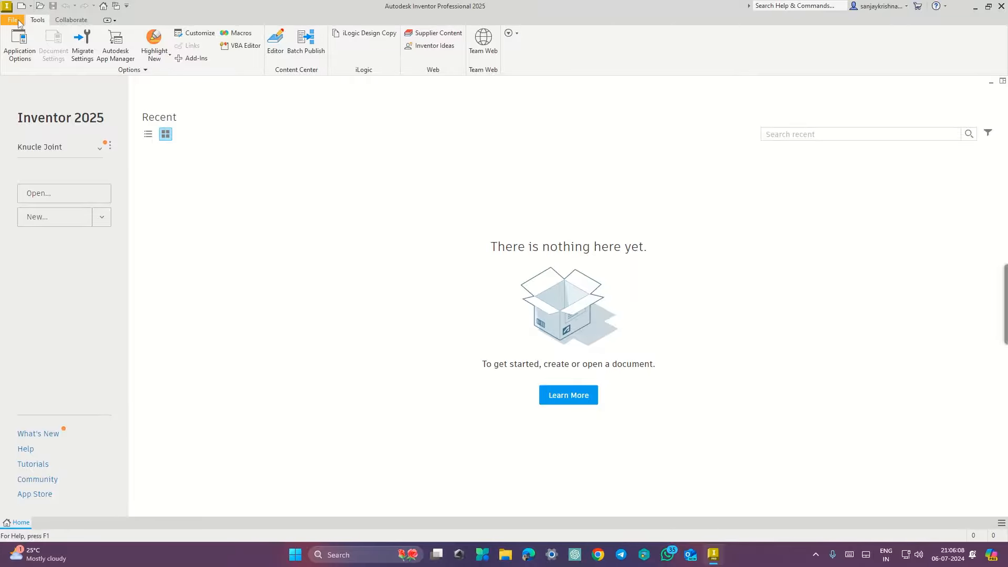
Create a new part from the metric Standard (mm).ipt template and start a 2D sketch on the YZ plane.
left_click(21, 6)
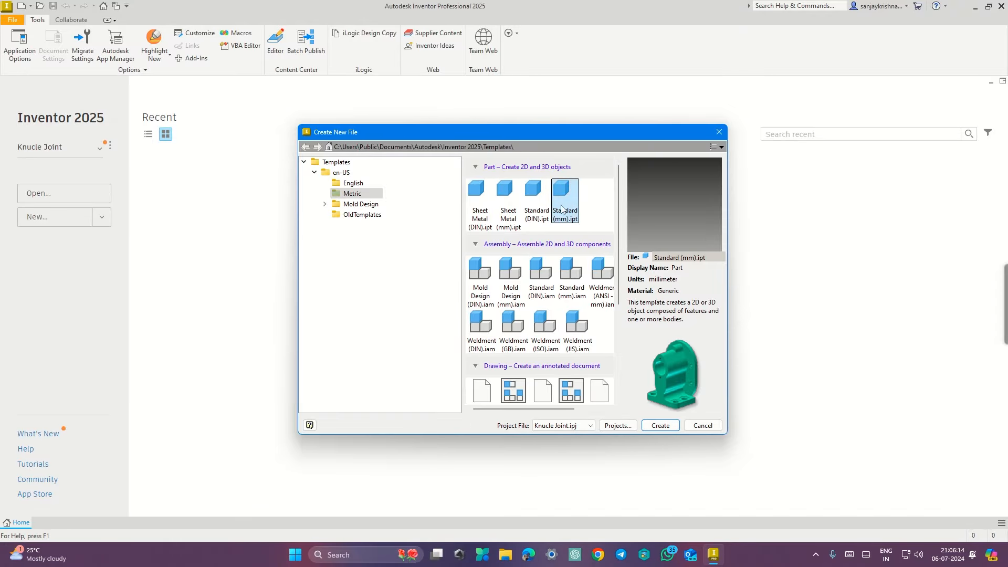
left_click(661, 426)
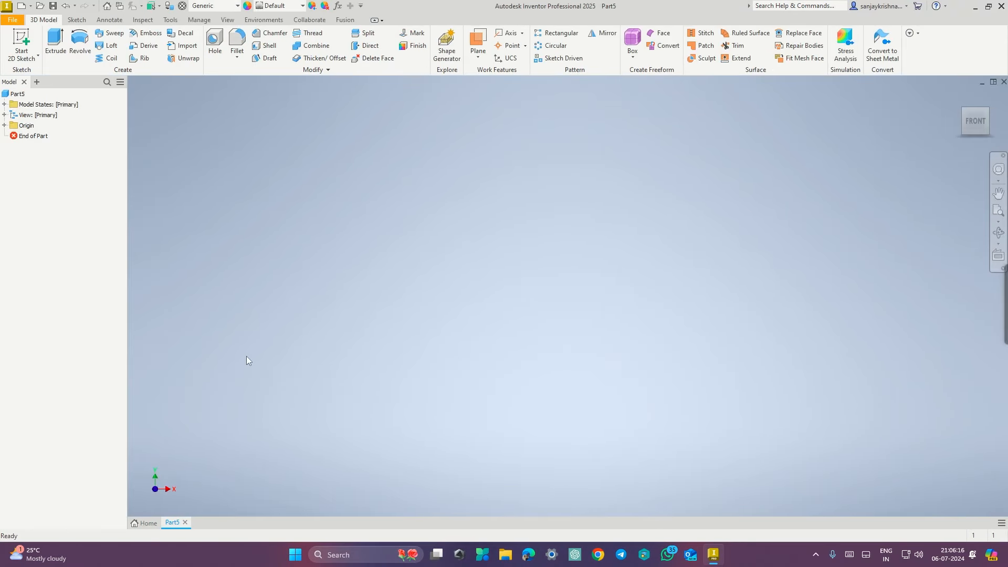
left_click(21, 40)
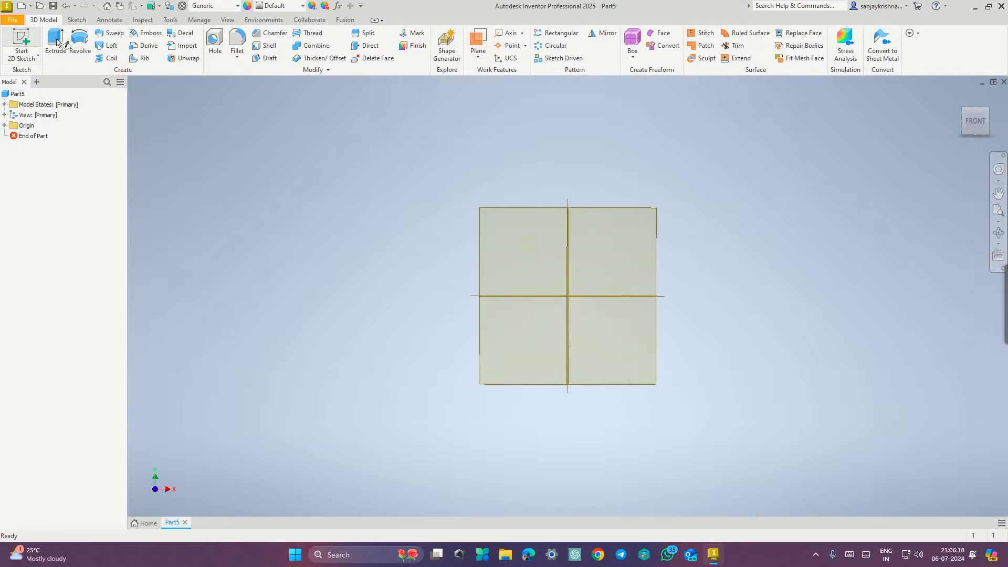
left_click(494, 255)
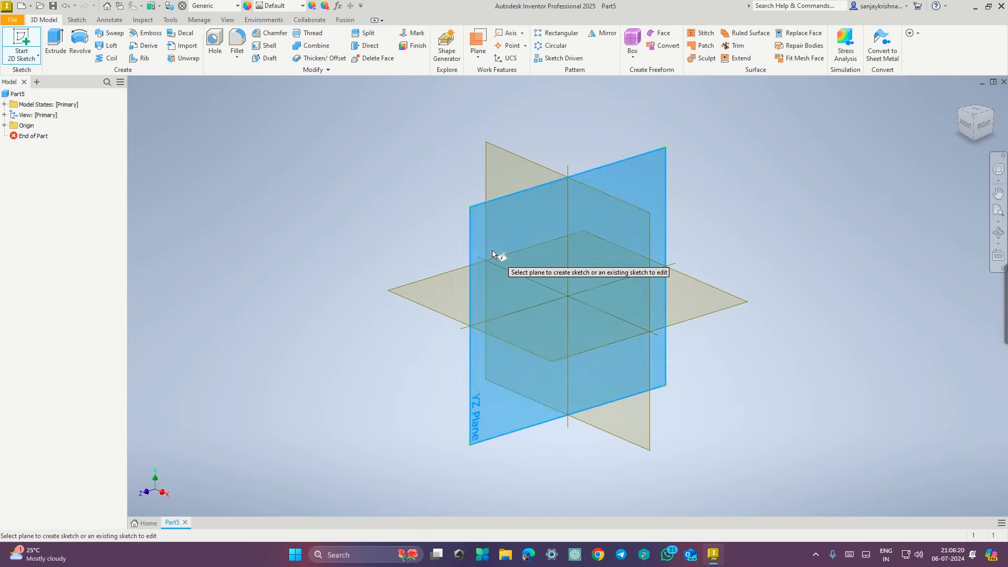
middle_click_drag(623, 270, 520, 331)
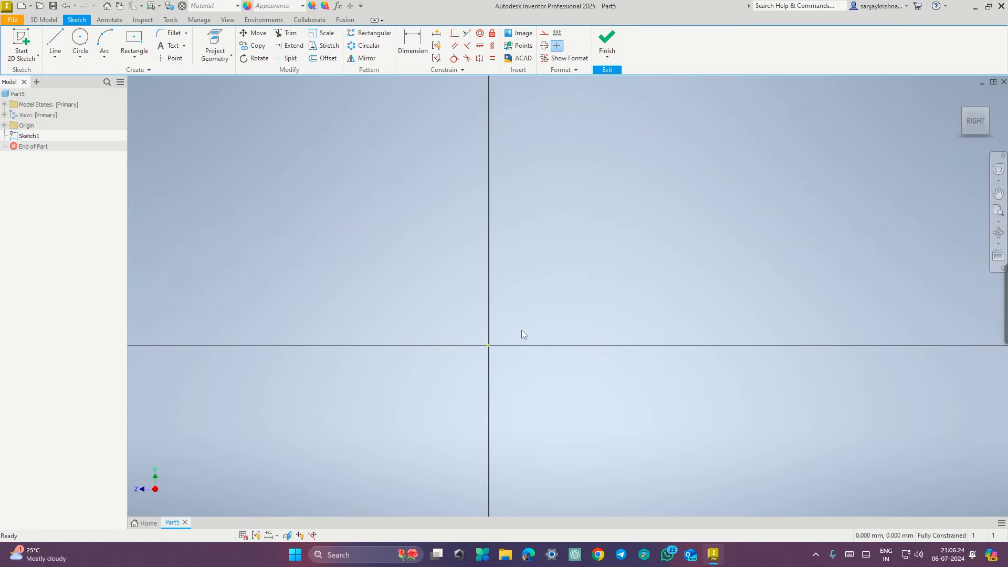
Check the knuckle joint reference drawing and sketch a 28 mm diameter circle centred on the origin.
key("ctrl+super+Right")
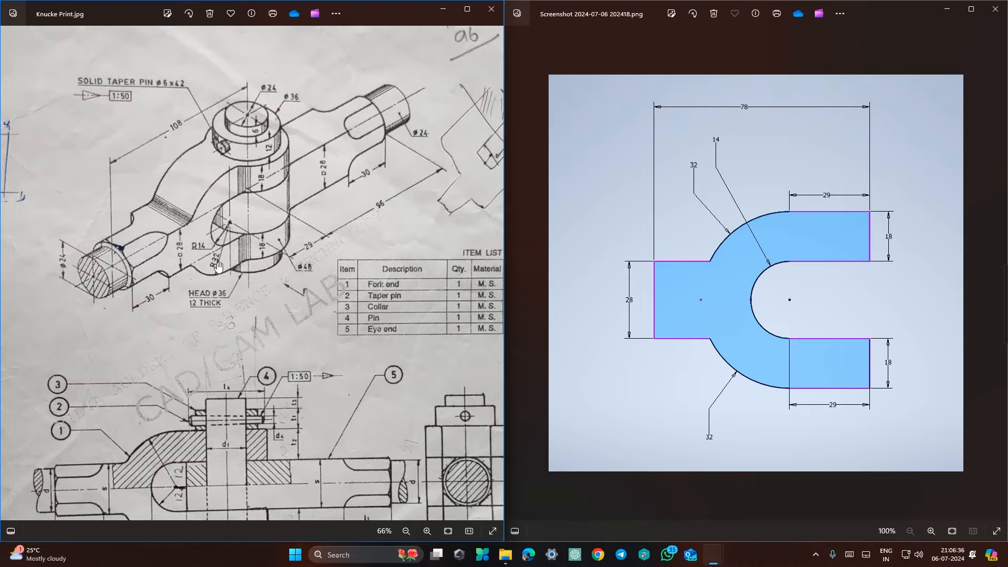
key("ctrl+super+Left")
key("c")
left_click(489, 345)
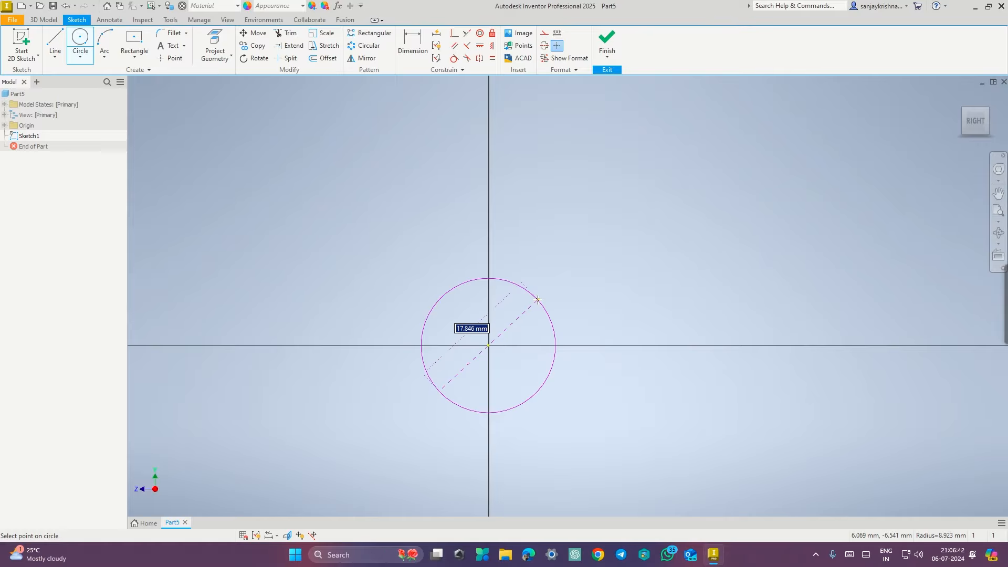
type("28")
key("Return")
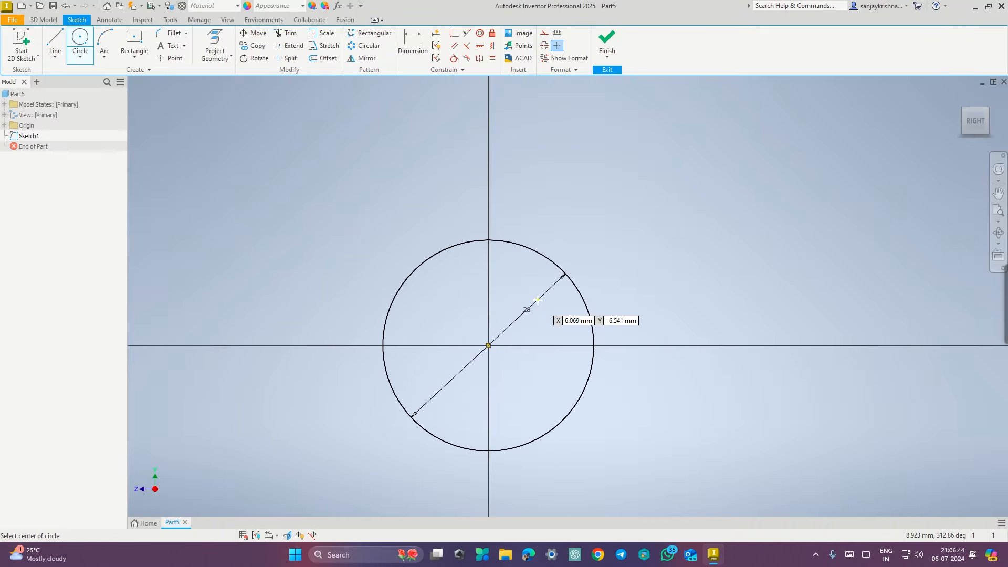
Sketch a concentric outer circle with a diameter of 64 mm around the 28 mm circle.
left_click(488, 346)
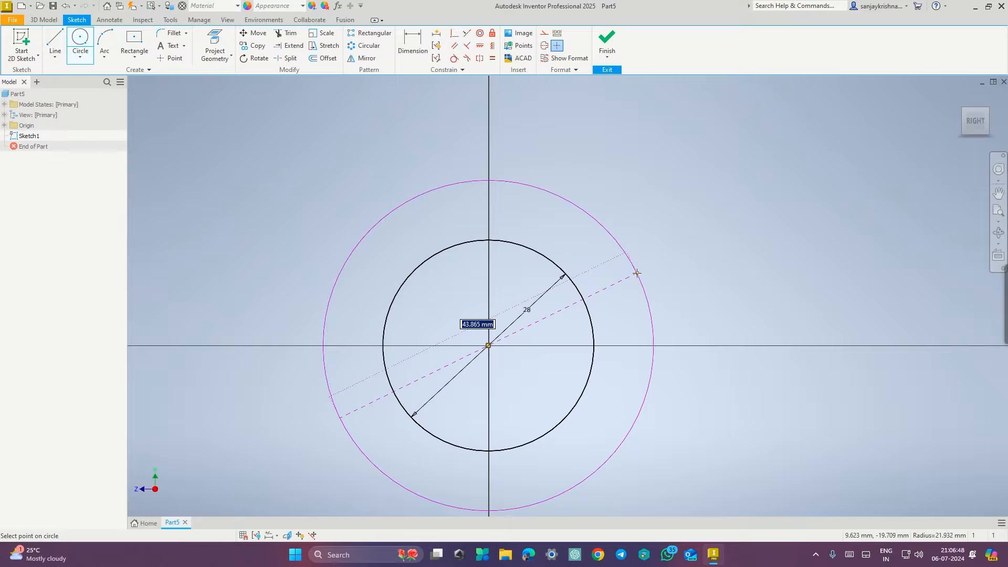
type("6")
key("Return")
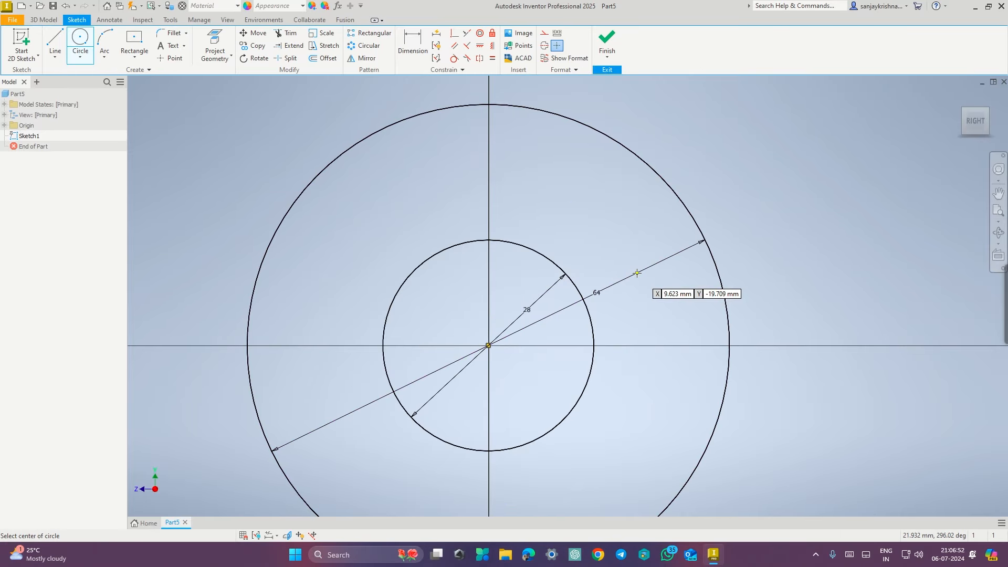
key("Escape")
scroll(650, 284, "down", 2)
scroll(767, 320, "down", 2)
middle_click_drag(768, 319, 648, 285)
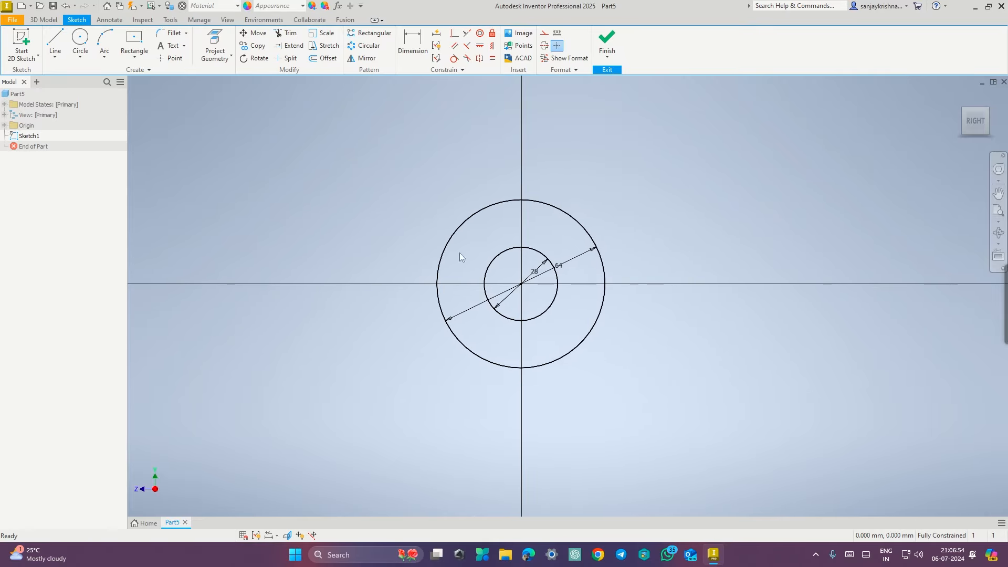
Draw a vertical line through the circles' common centre, extending beyond the outer circle at both ends.
left_click(54, 42)
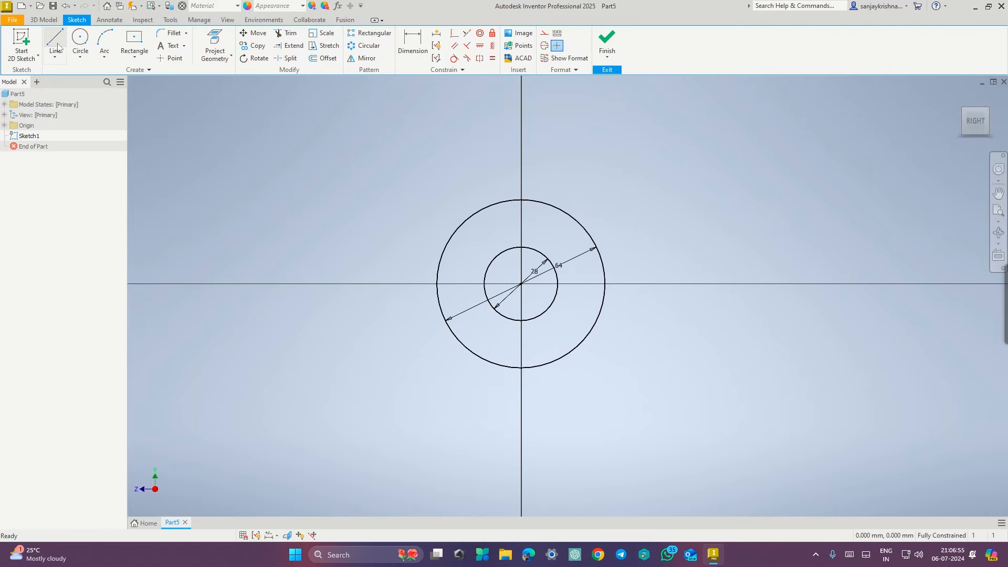
left_click(525, 146)
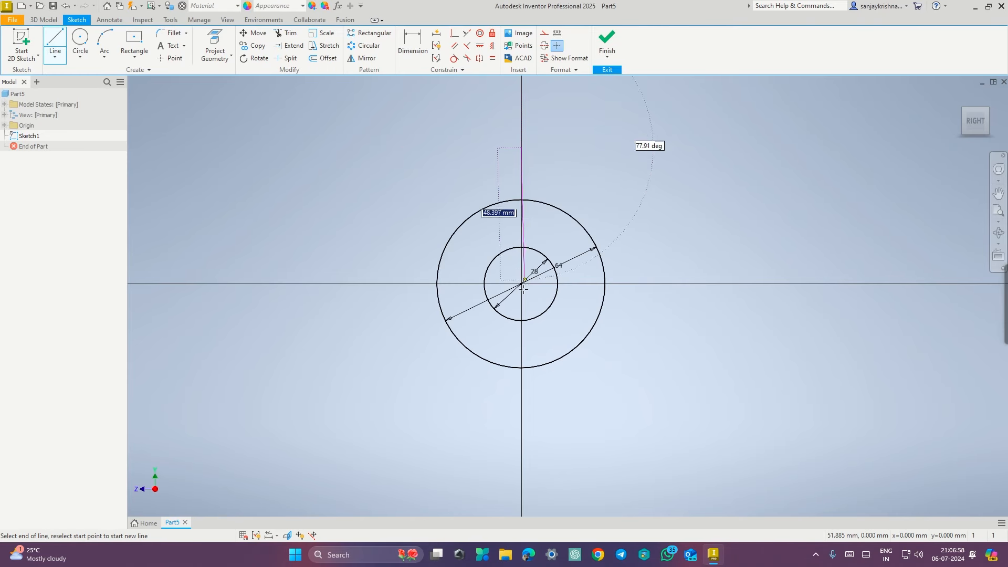
left_click(521, 431)
key("Escape")
Trim away the halves of both circles right of the vertical line, and delete that line.
left_click(288, 33)
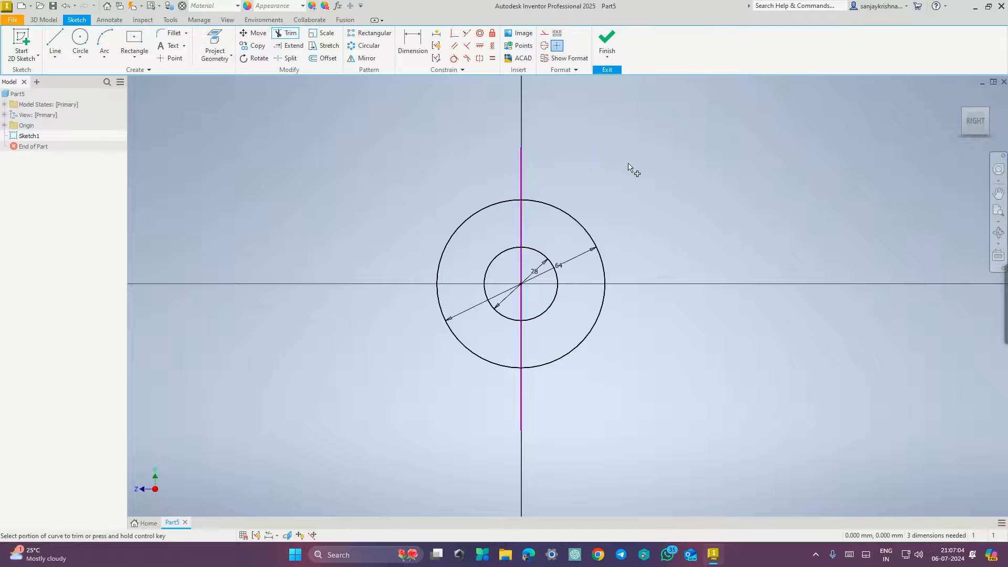
mouse_move(596, 187)
left_mouse_down()
mouse_move(565, 227)
mouse_move(552, 293)
left_mouse_up()
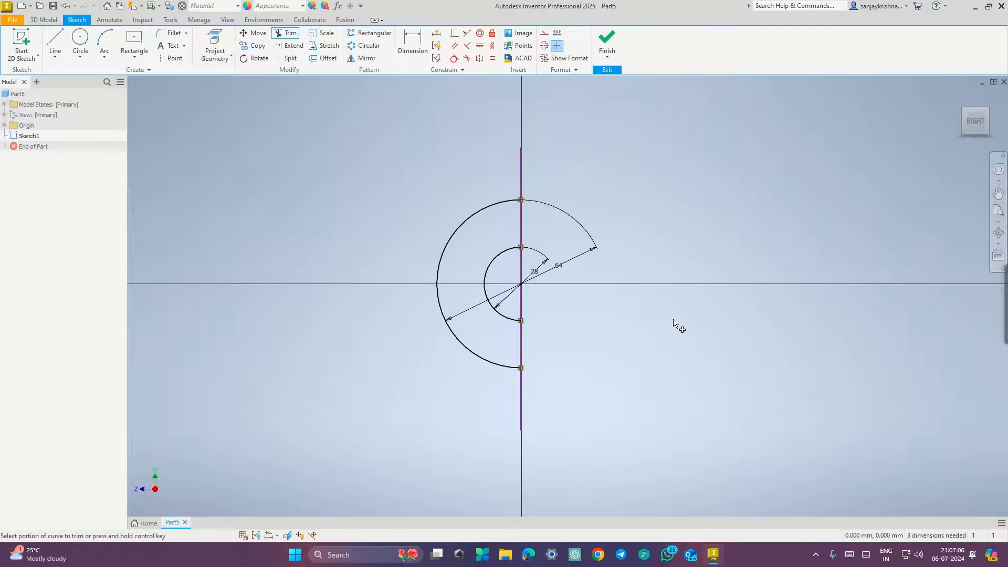
key("Escape")
left_click(521, 177)
key("Delete")
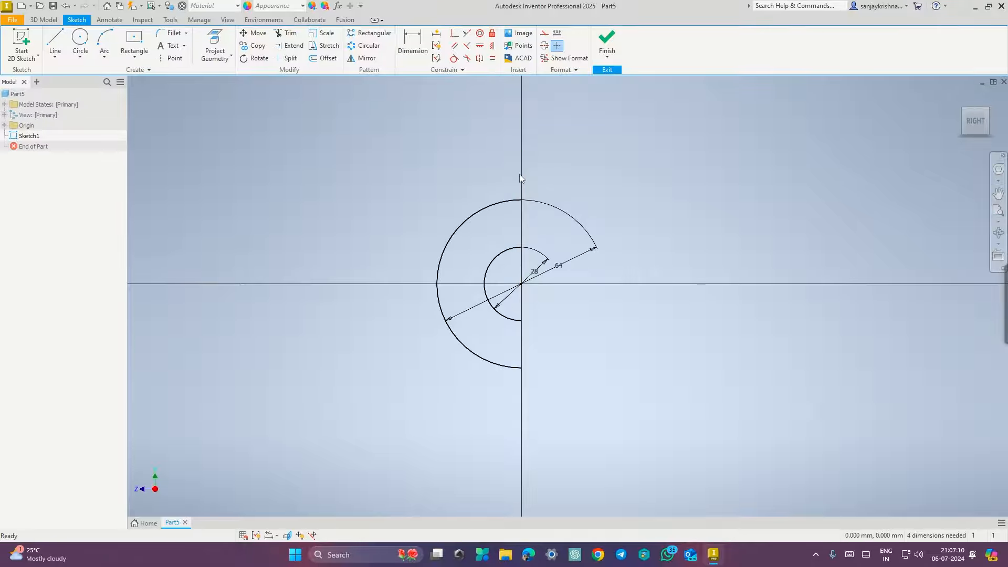
Consult the fork reference and draw the upper fork arm 29 mm long and 18 mm high, joining the upper ends of both arcs.
key("ctrl+super+Right")
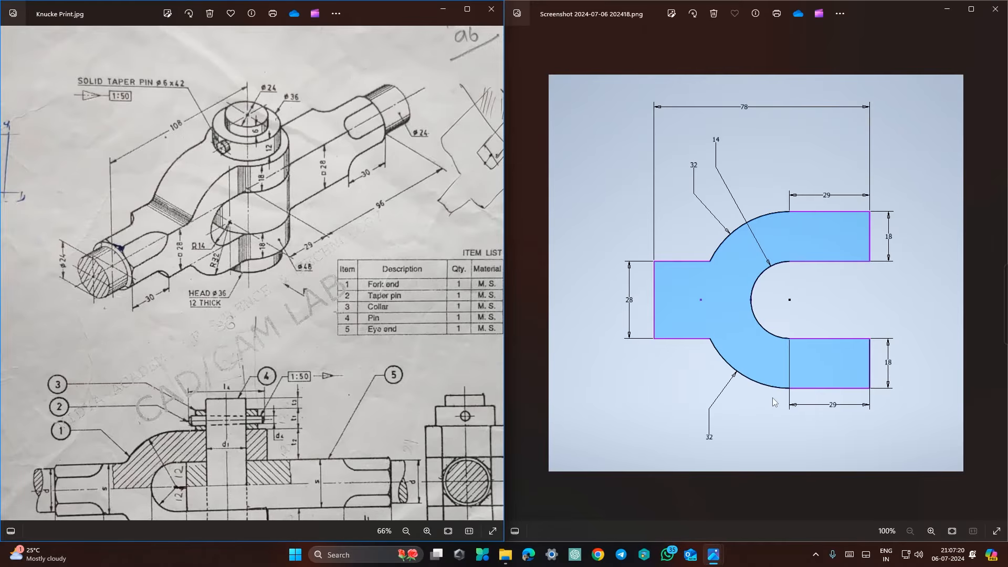
key("ctrl+super+Right")
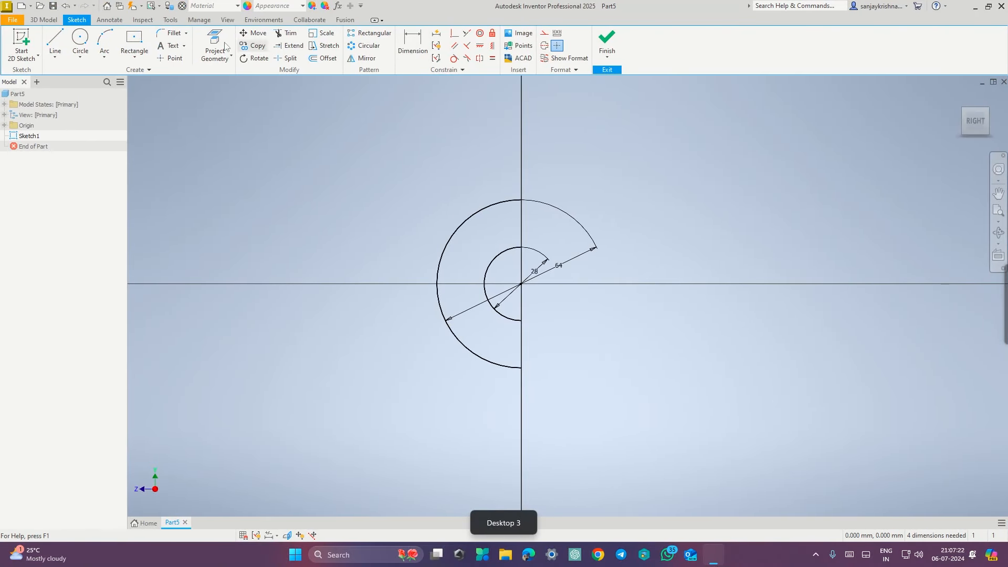
left_click(55, 36)
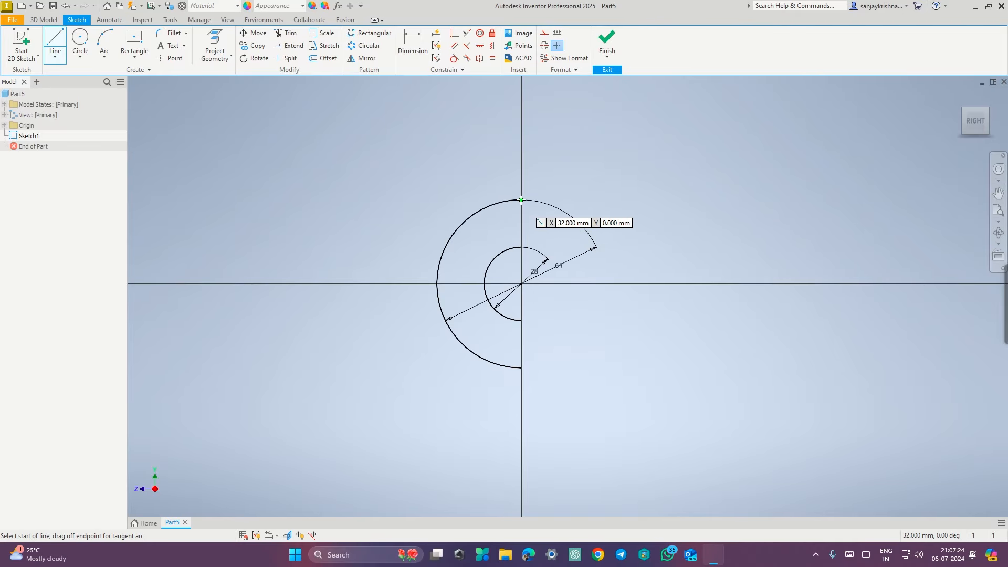
left_click(522, 200)
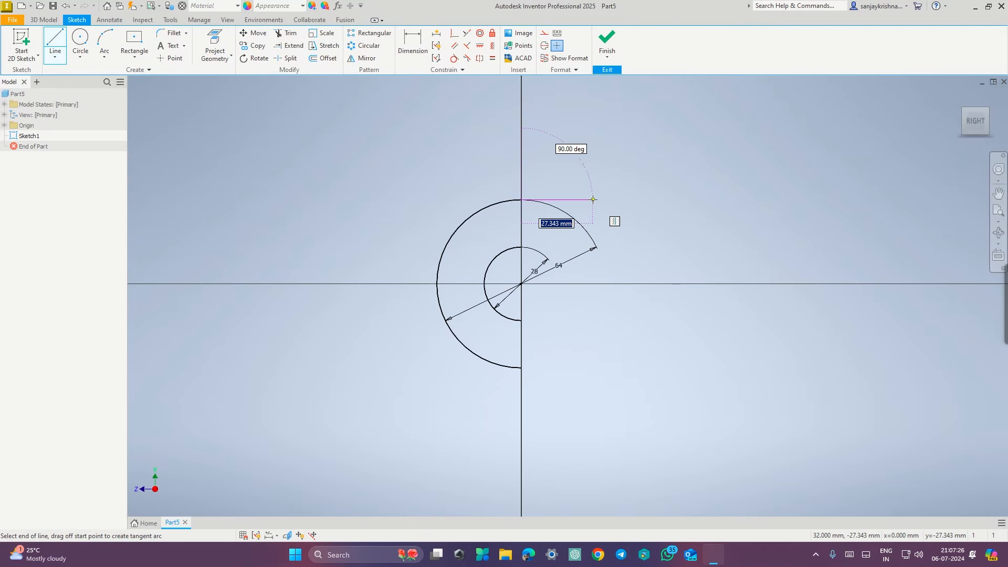
type("2")
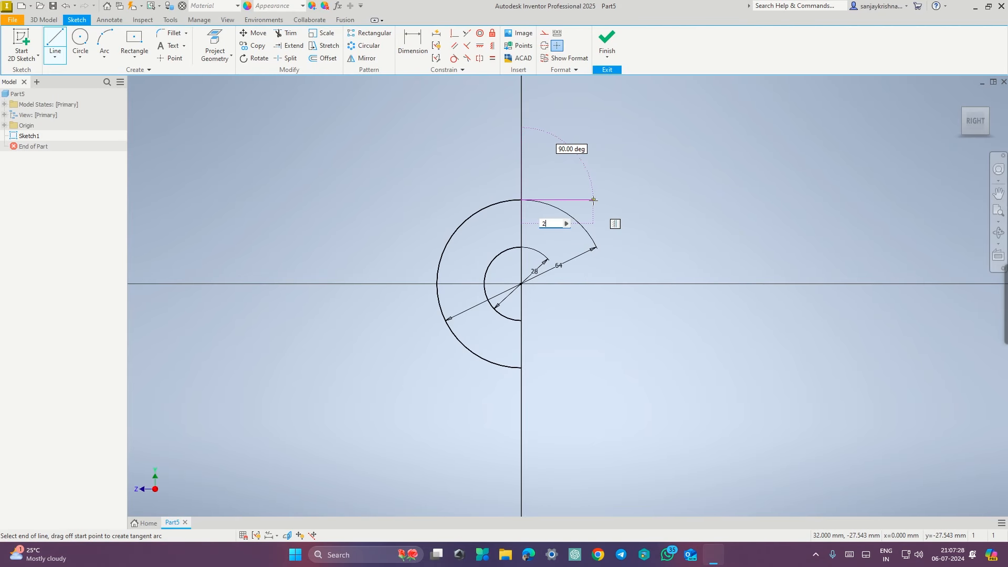
type("9")
key("Return")
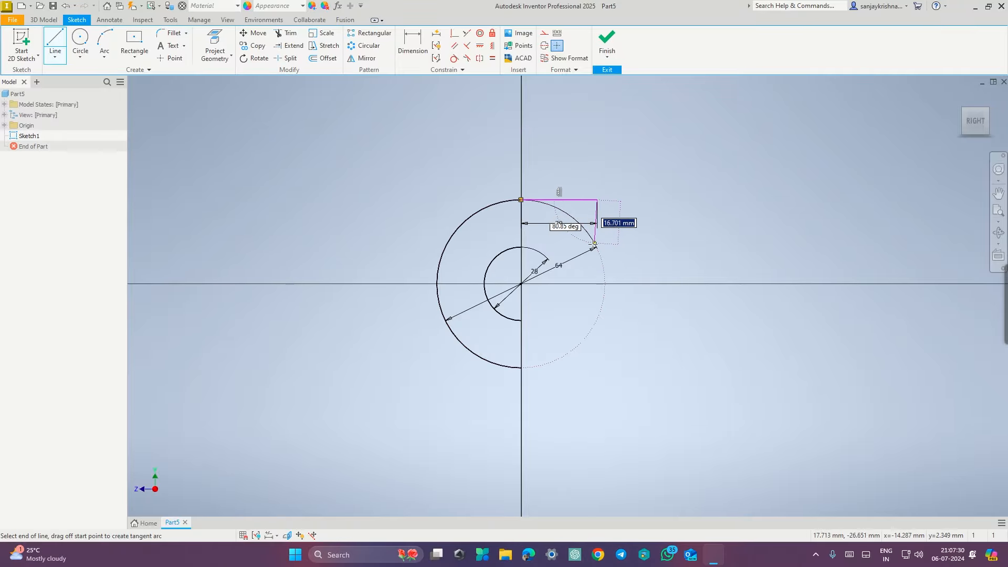
type("18")
key("Return")
left_click(521, 247)
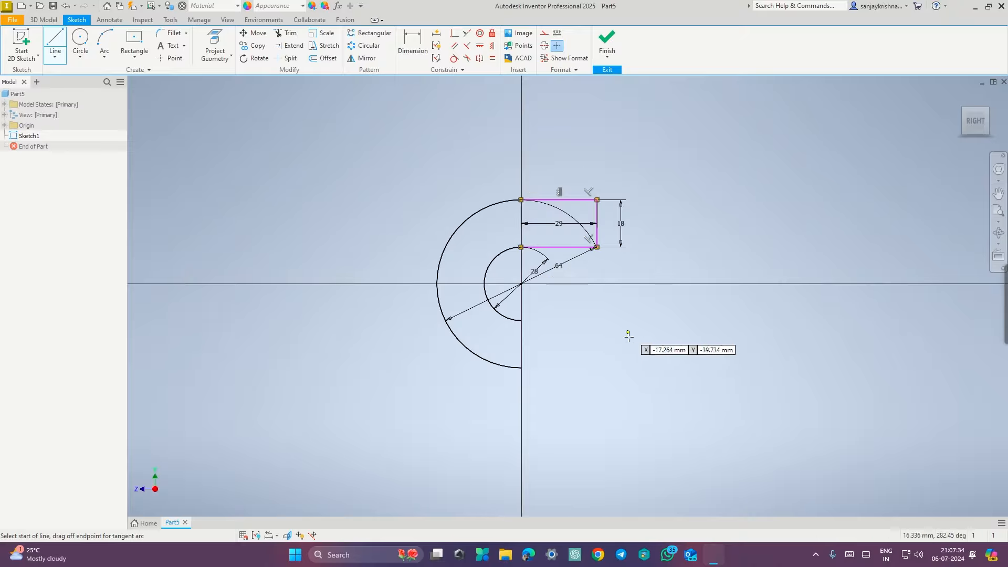
Draw the lower fork arm 29 mm long and 18 mm high, joining the lower ends of both arcs.
left_click(521, 320)
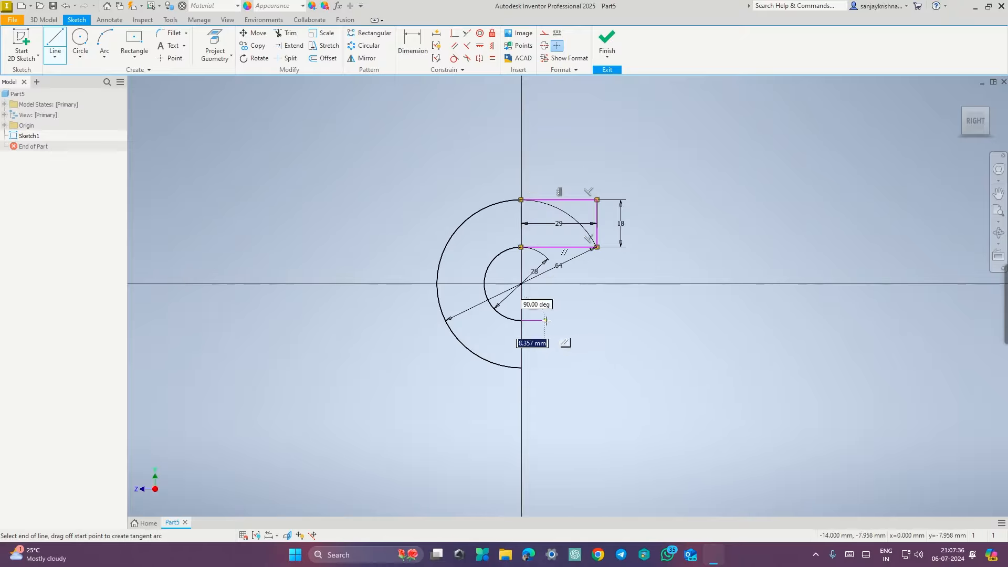
type("29")
key("Return")
type("18")
key("Return")
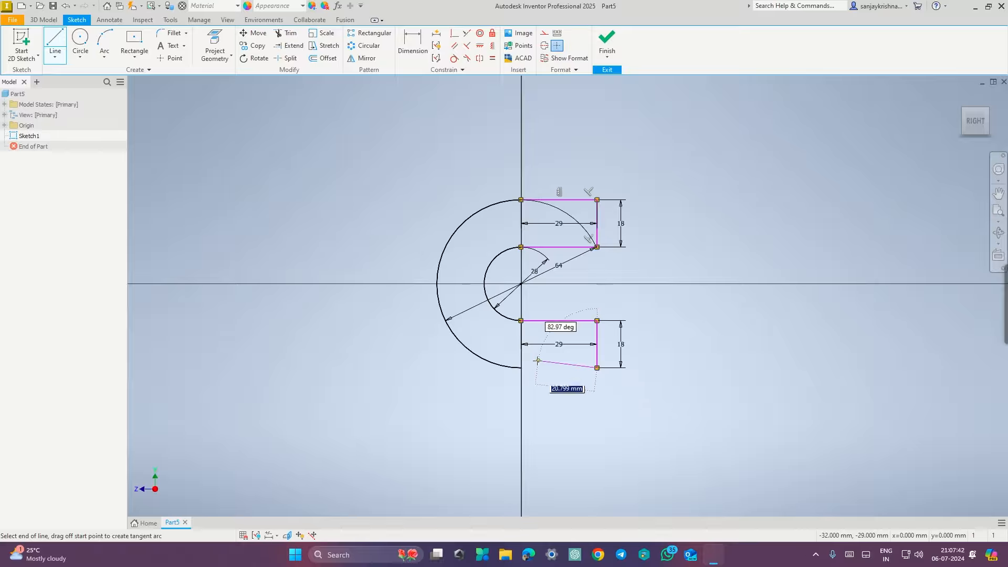
left_click(521, 368)
key("Escape")
Dimension the horizontal length from the outer arc's leftmost point to the lower arm's outer end corner.
middle_click_drag(653, 309, 584, 263)
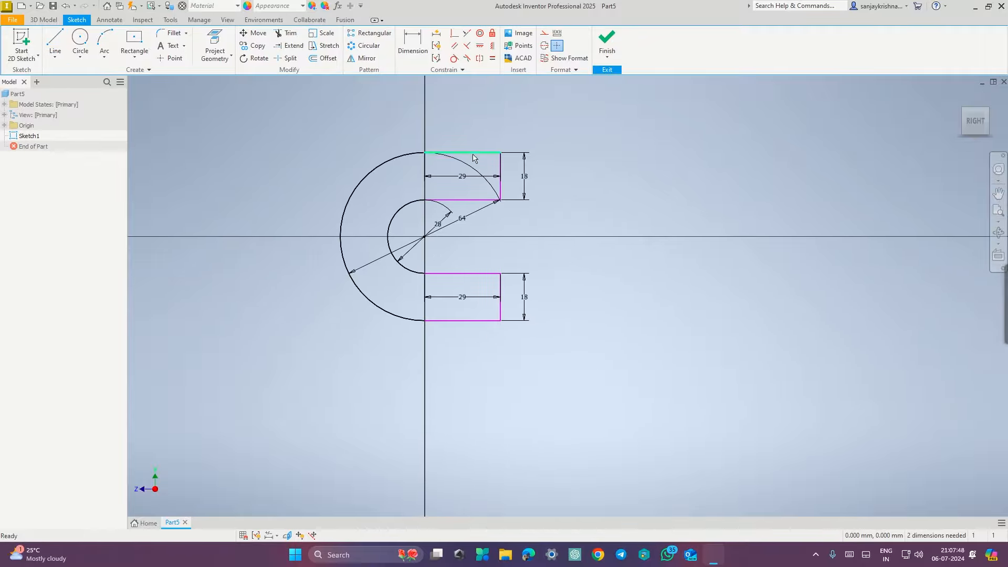
mouse_move(471, 157)
left_mouse_down()
mouse_move(465, 167)
mouse_move(489, 163)
left_mouse_up()
left_click(413, 43)
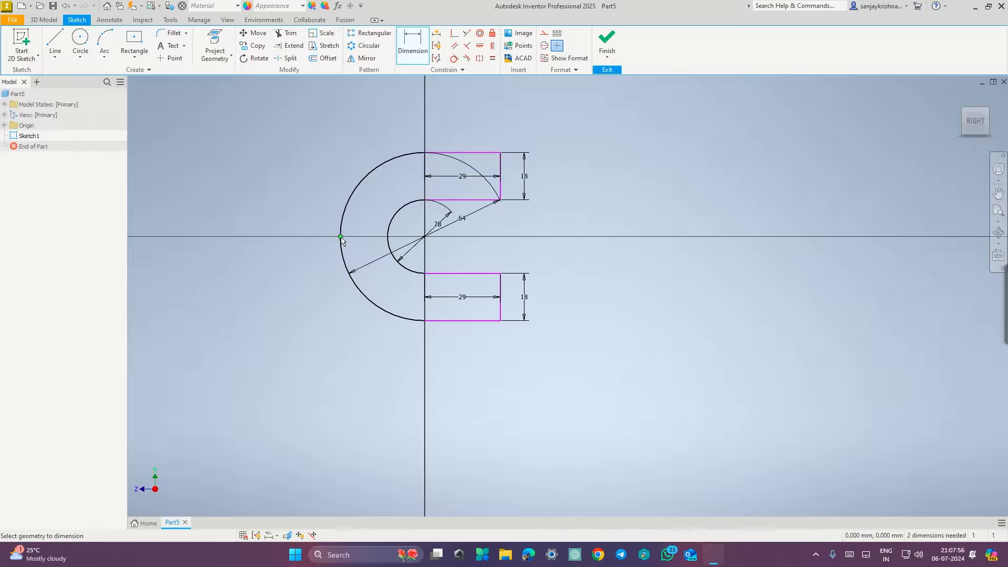
left_click(501, 321)
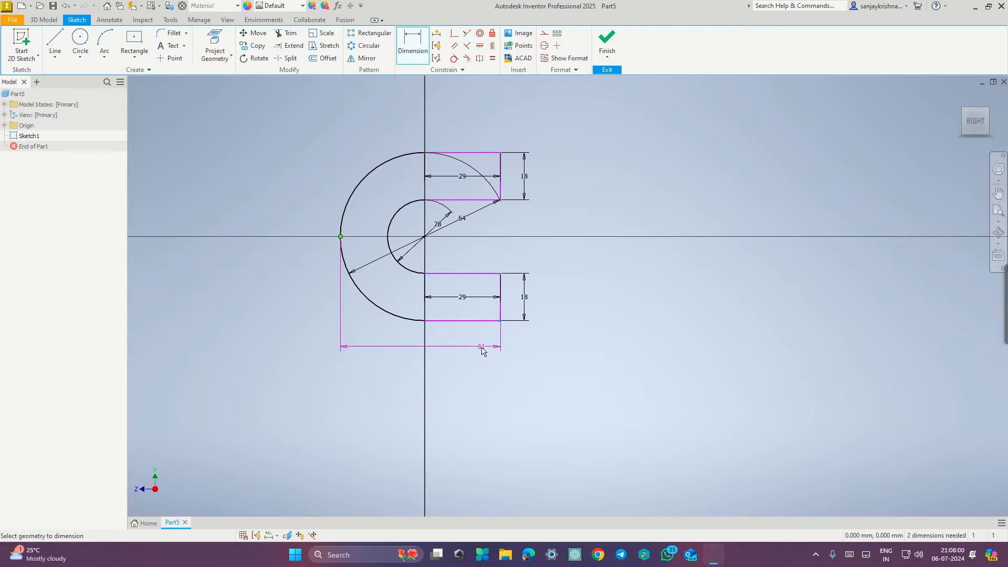
left_click(440, 361)
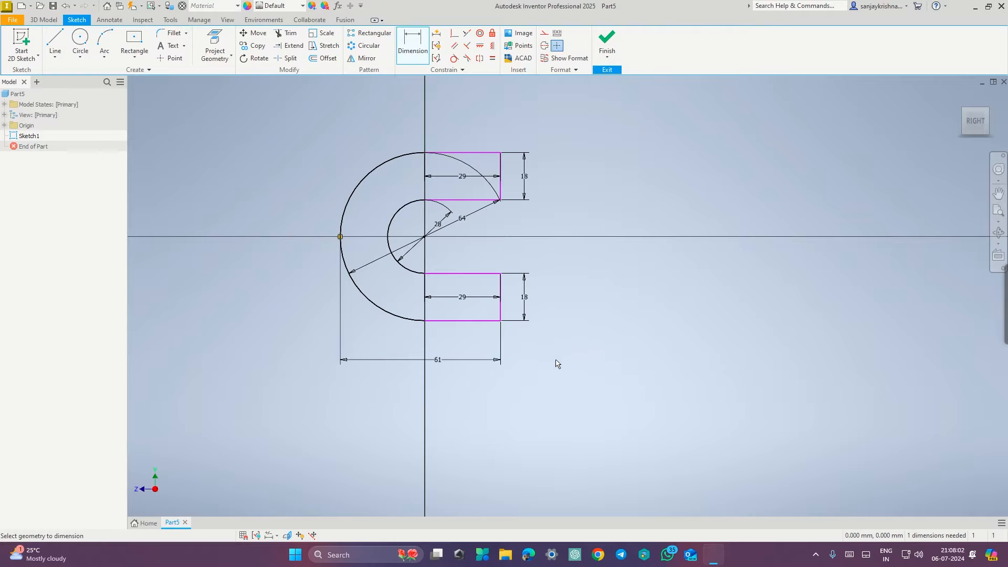
key("Escape")
Test the arm lines for free movement and dimension the overall height between the fork arms' outer end corners.
left_click(482, 200)
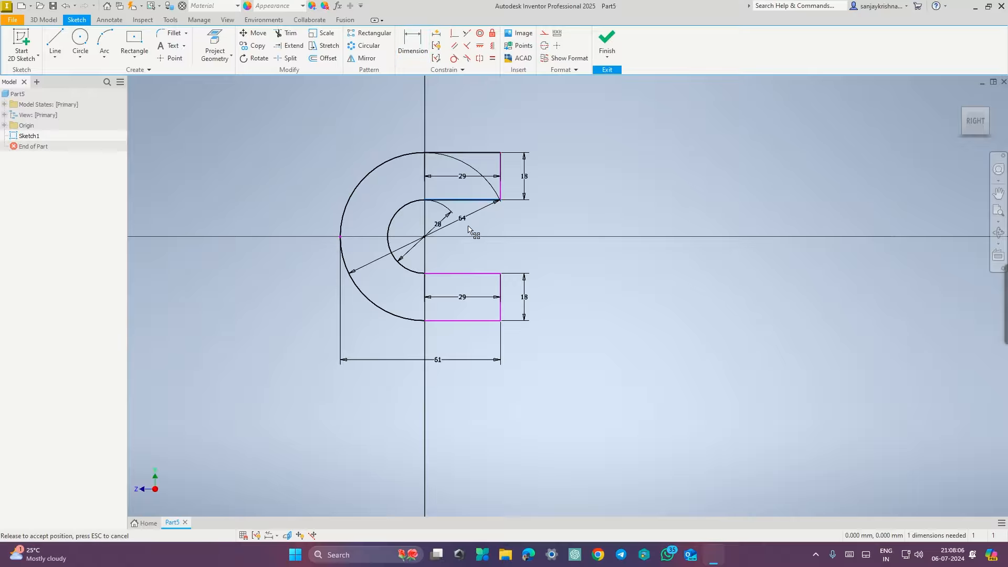
left_click(479, 274)
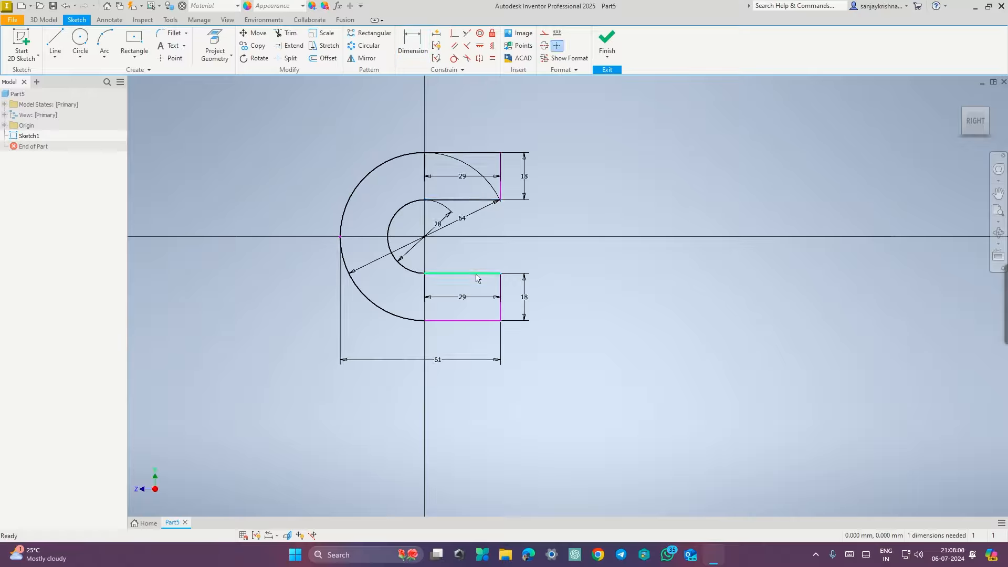
left_click(474, 321)
left_click(564, 261)
key("d")
left_click(500, 154)
left_click(500, 321)
left_click(580, 273)
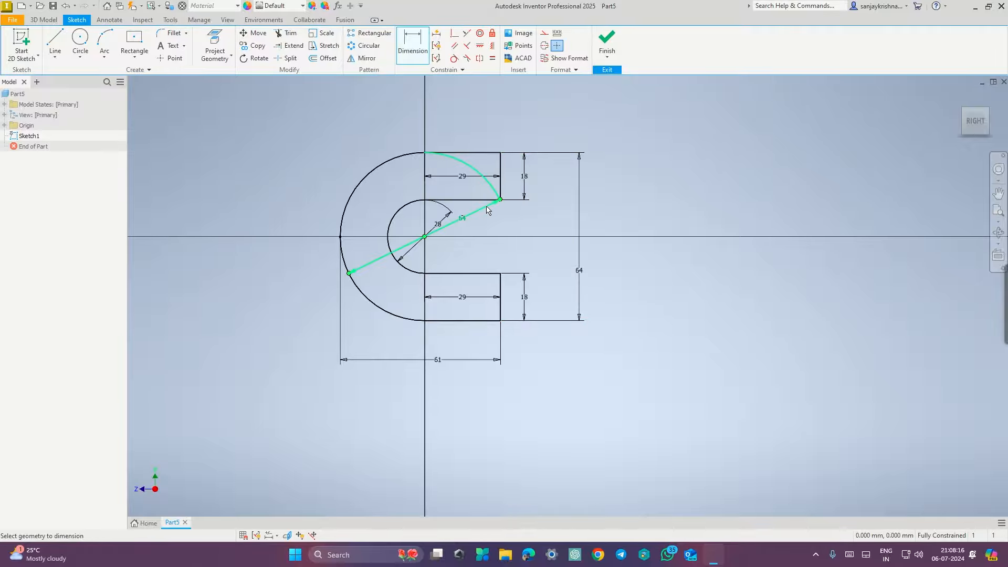
mouse_move(509, 233)
middle_mouse_down()
mouse_move(506, 223)
mouse_move(548, 246)
middle_mouse_up()
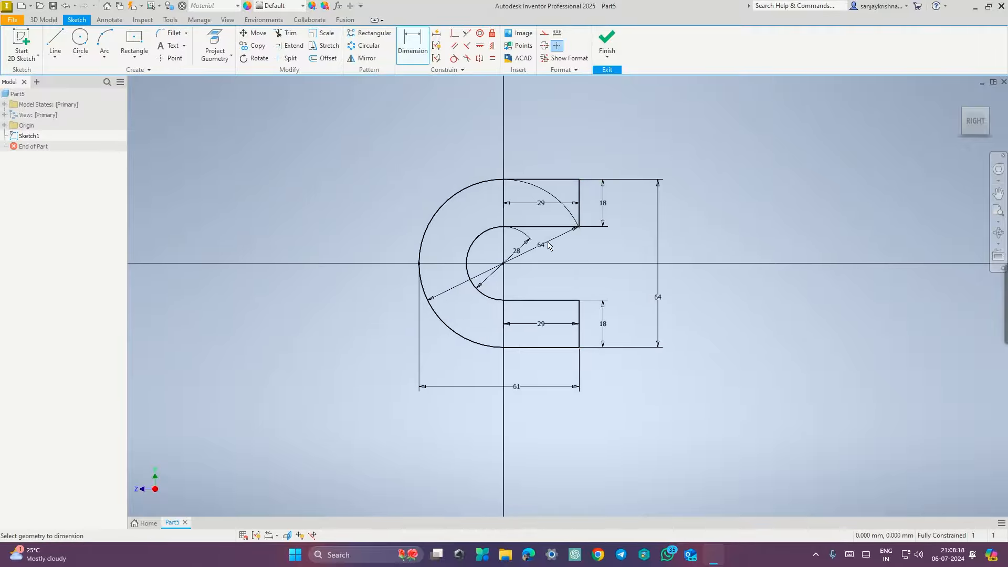
Test the upper arm's inner and outer horizontal lines for any remaining free movement.
key("Escape")
left_click_drag(541, 227, 479, 245)
left_click_drag(539, 179, 555, 210)
key("Escape")
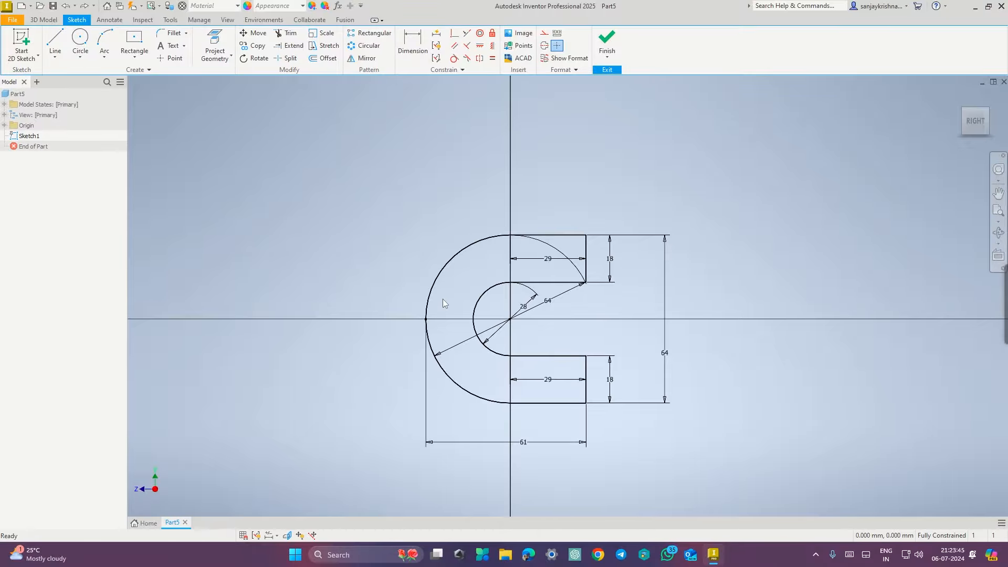
Check the fork reference and draw the shank's three-sided outline outward from the outer arc, about 13 mm above and below the centre axis.
key("ctrl+super+Right")
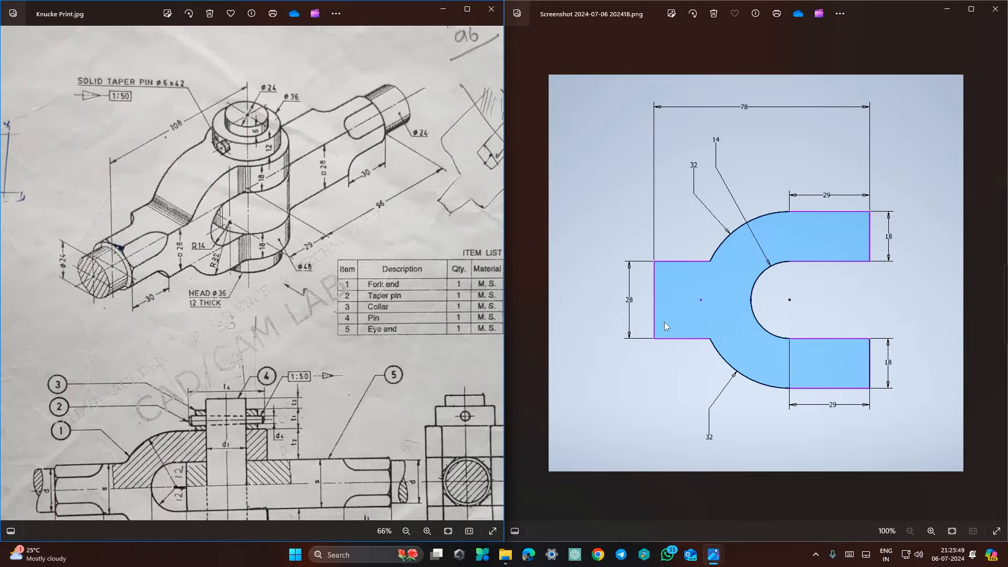
key("ctrl+super+Left")
left_click(55, 42)
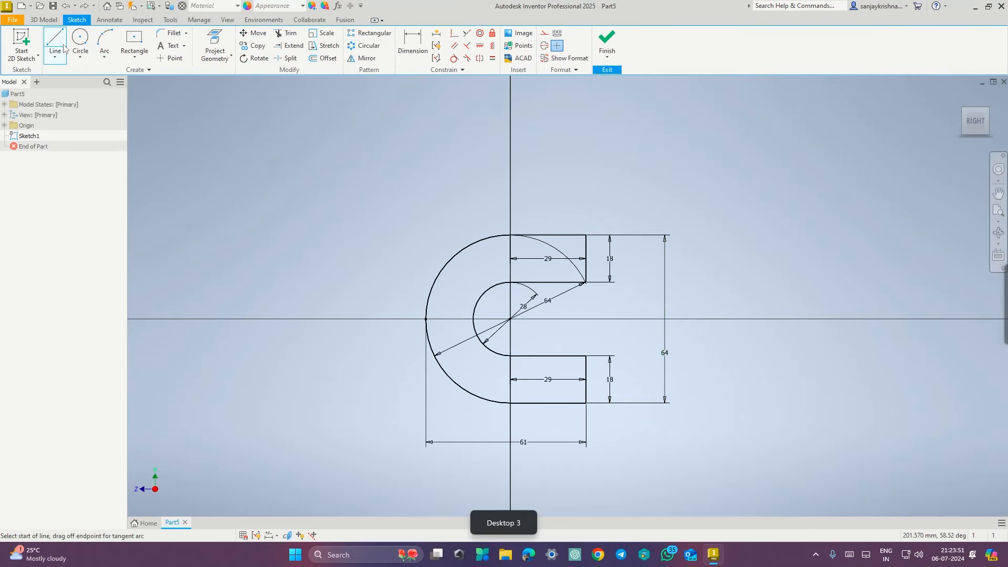
left_click(434, 285)
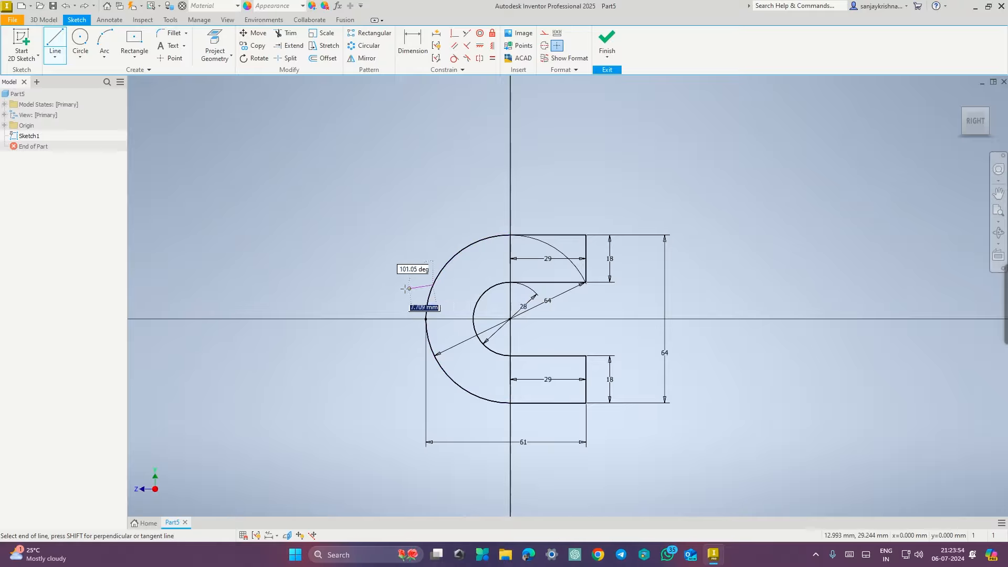
left_click(346, 284)
key("Escape")
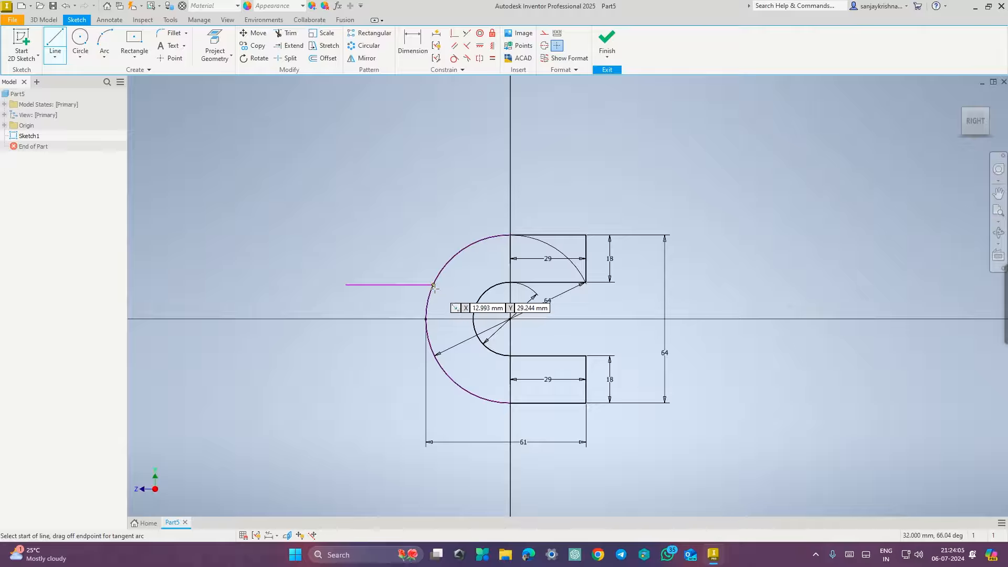
left_click(435, 353)
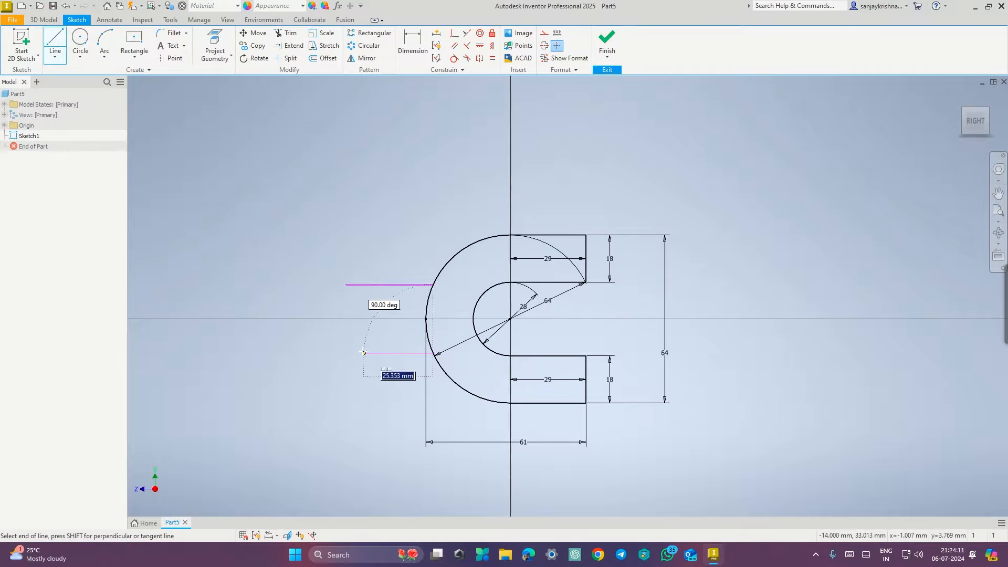
left_click(346, 352)
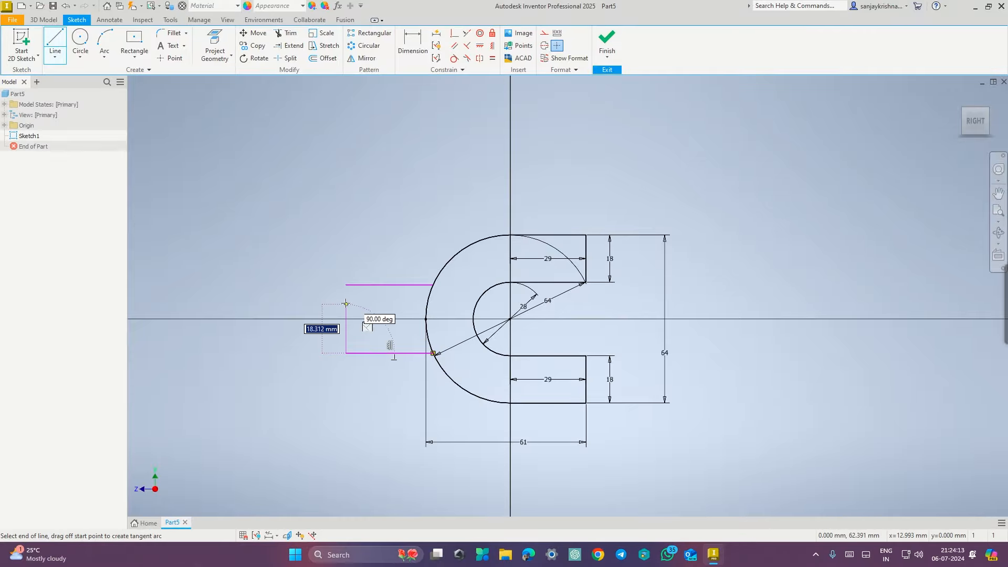
left_click(346, 285)
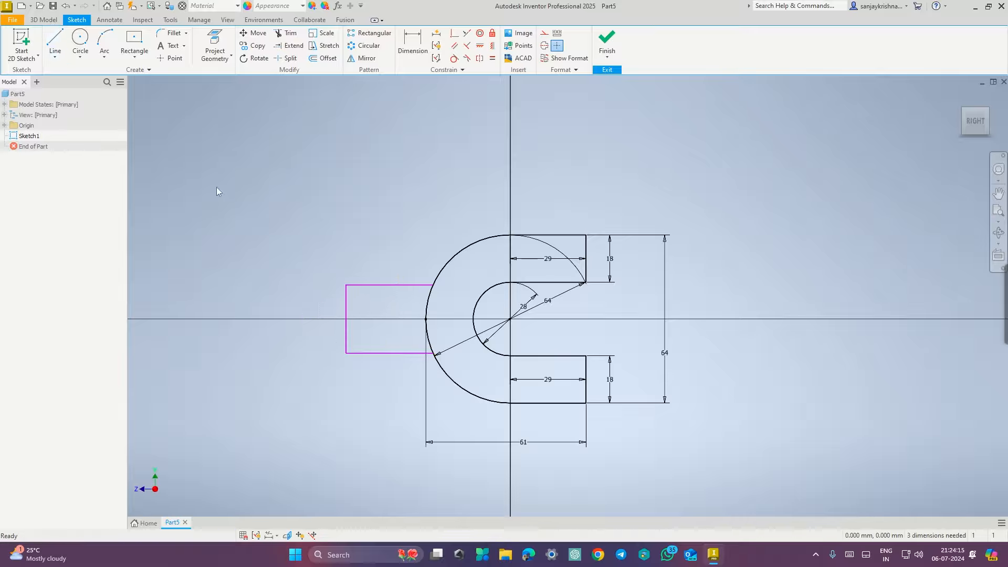
key("Escape")
Dimension the vertical distance from the shank's upper corner to the outer arc's leftmost point as 14 mm.
left_click(412, 42)
left_click(346, 285)
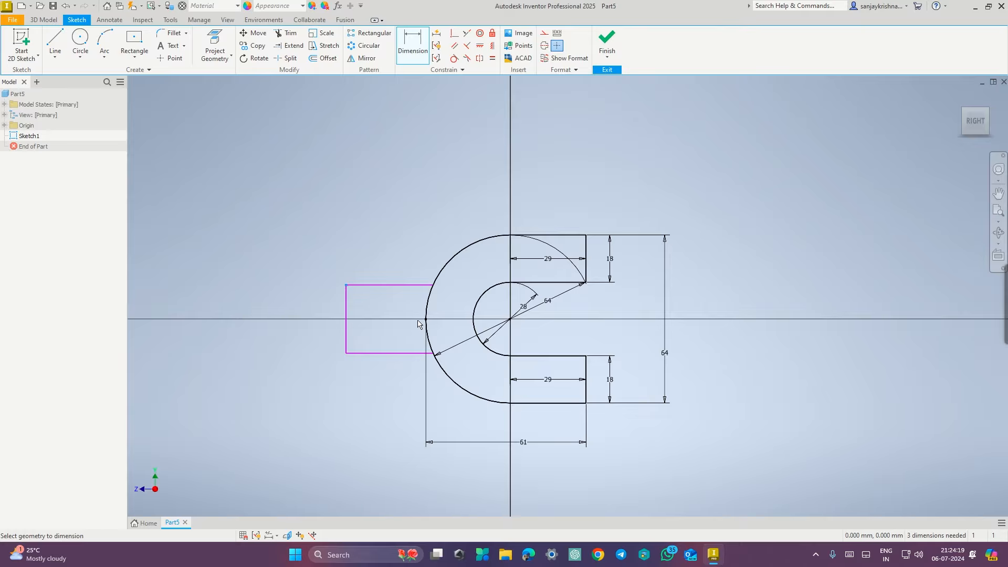
left_click(426, 319)
left_click(319, 304)
left_click(320, 307)
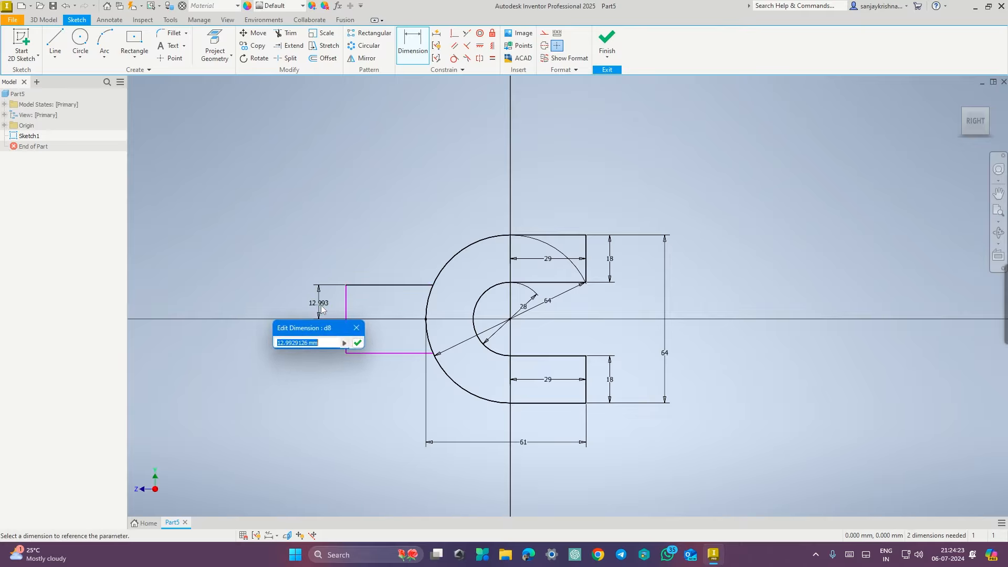
type("14")
key("Return")
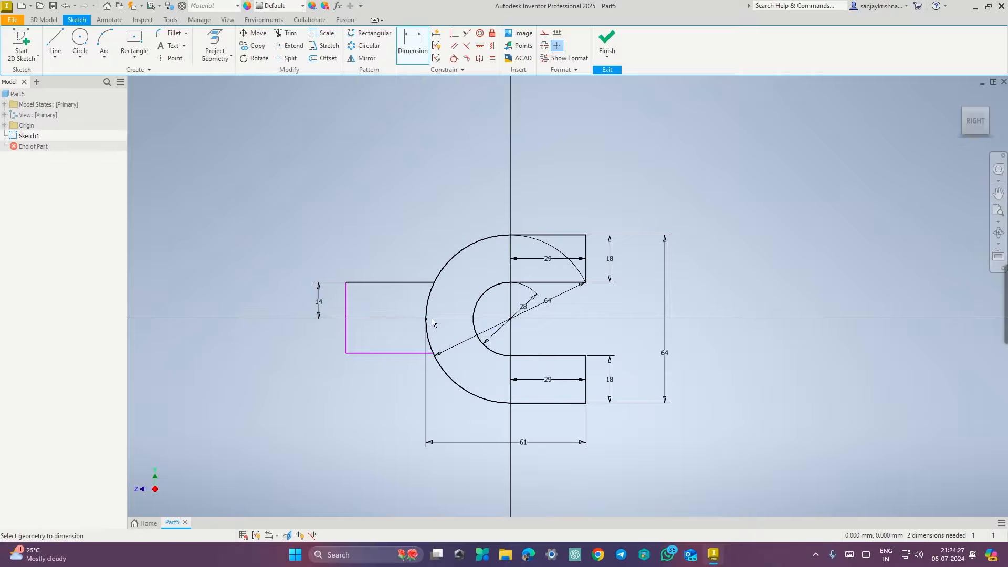
Dimension the shank's lower edge 14 mm below the outer arc's leftmost point.
left_click(339, 353)
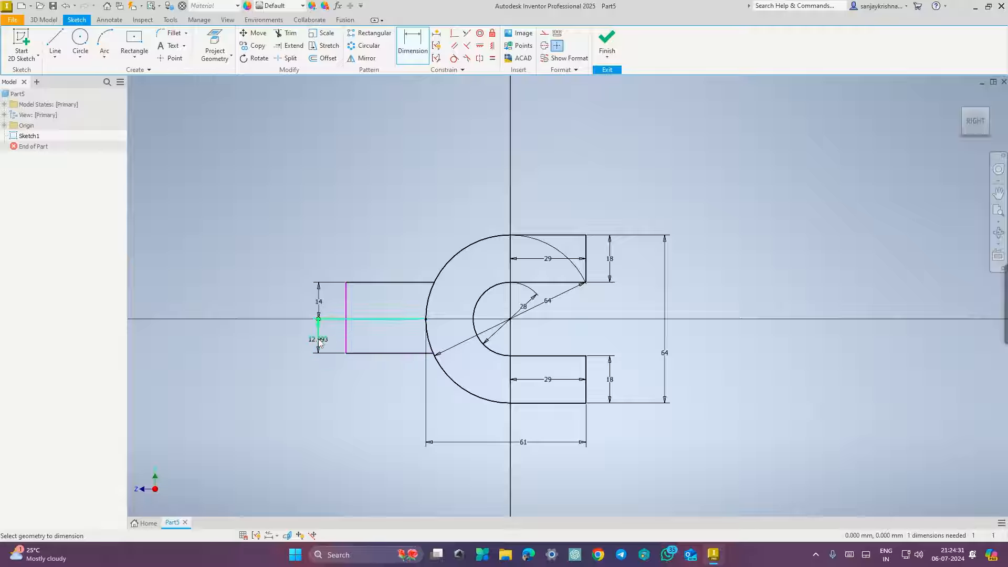
left_click(319, 342)
type("14")
key("Return")
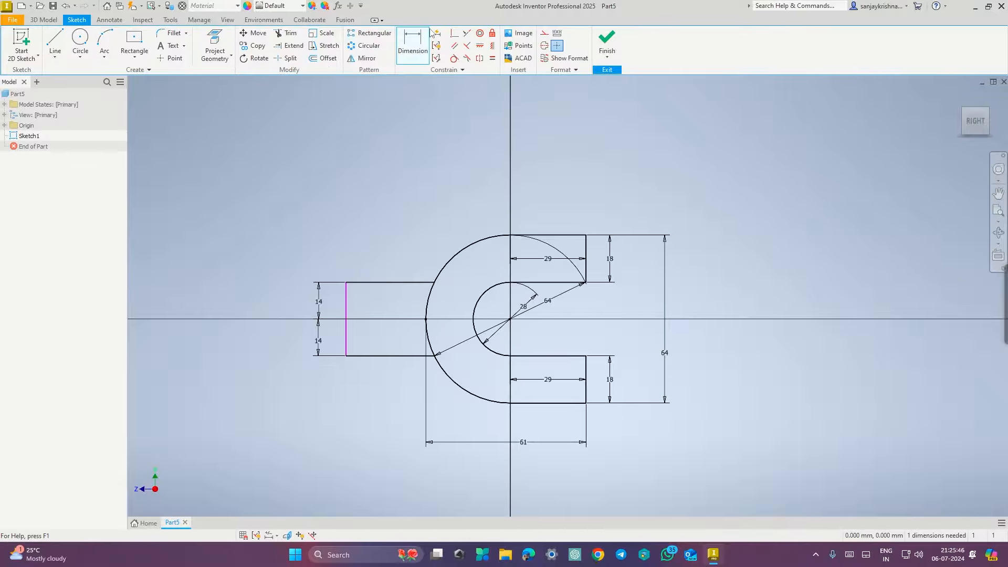
Consult the reference, set the overall length from shank end to upper arm end to 108-30 mm, and finish the sketch.
left_click(410, 46)
key("ctrl+super+Right")
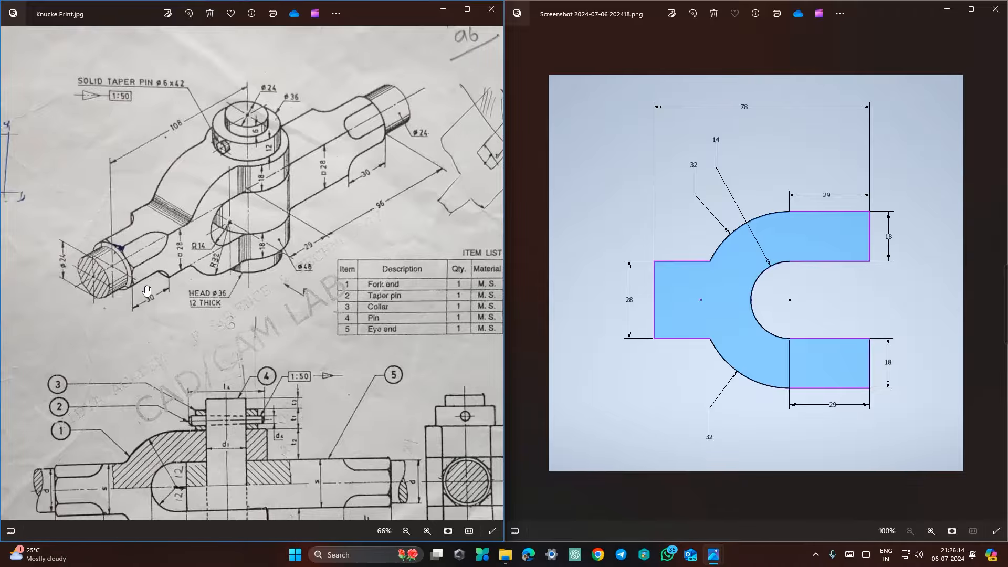
key("ctrl+super+Right")
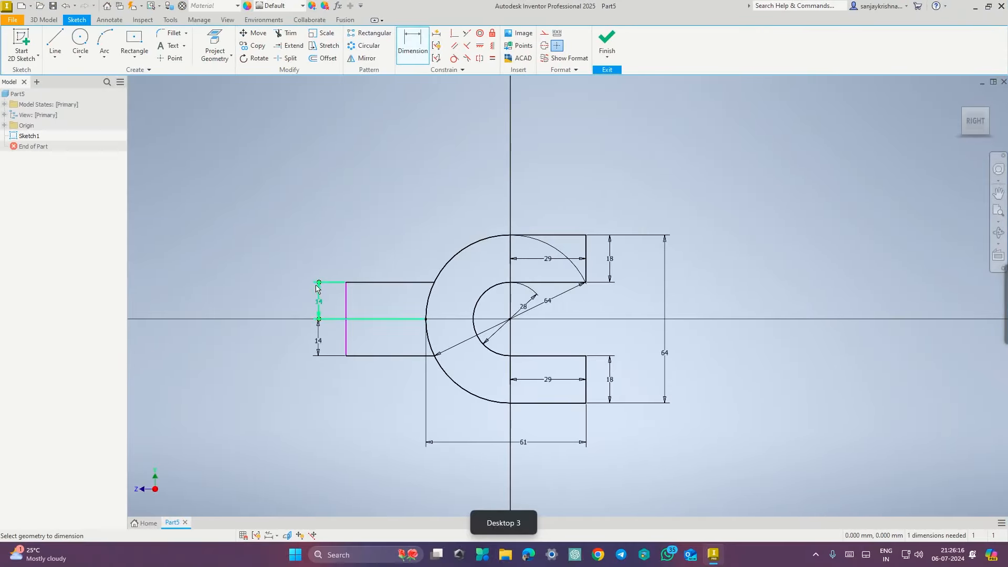
left_click(347, 310)
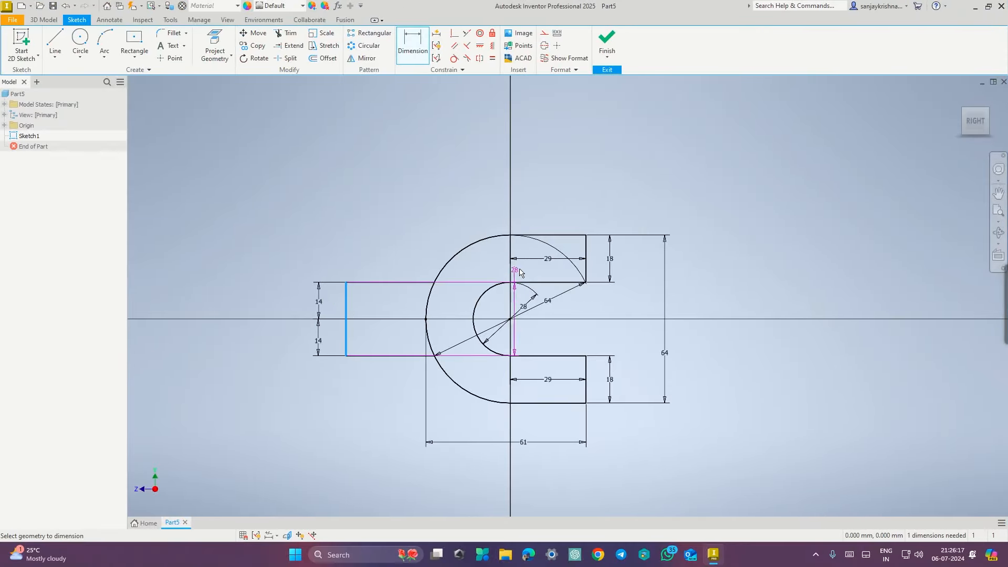
left_click(587, 253)
left_click(463, 165)
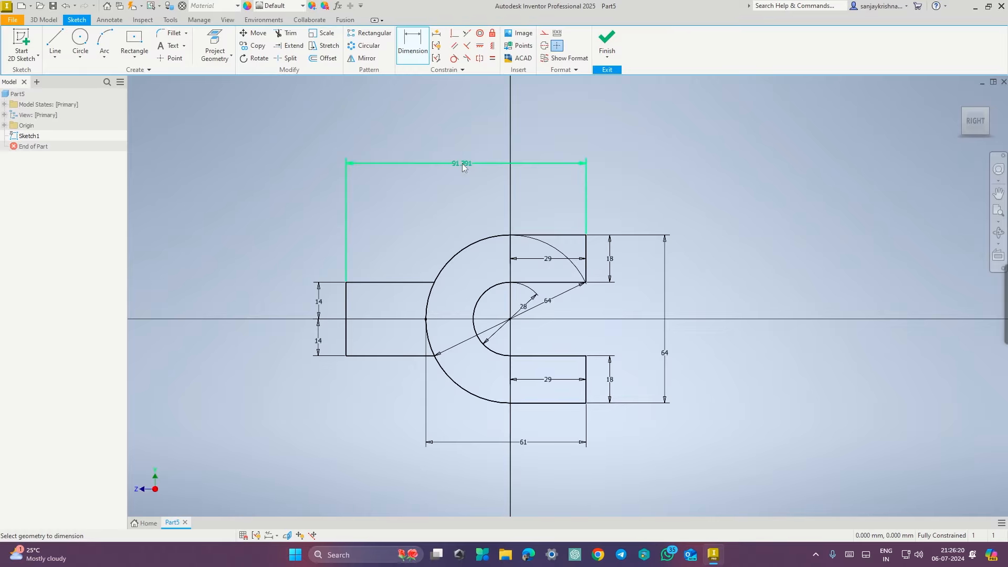
left_click(463, 167)
type("108-30")
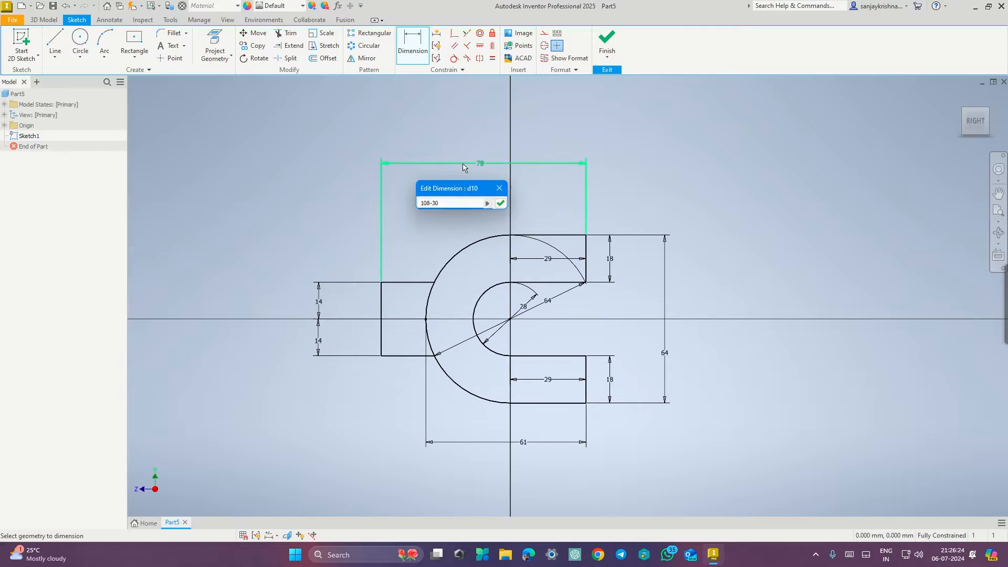
key("Return")
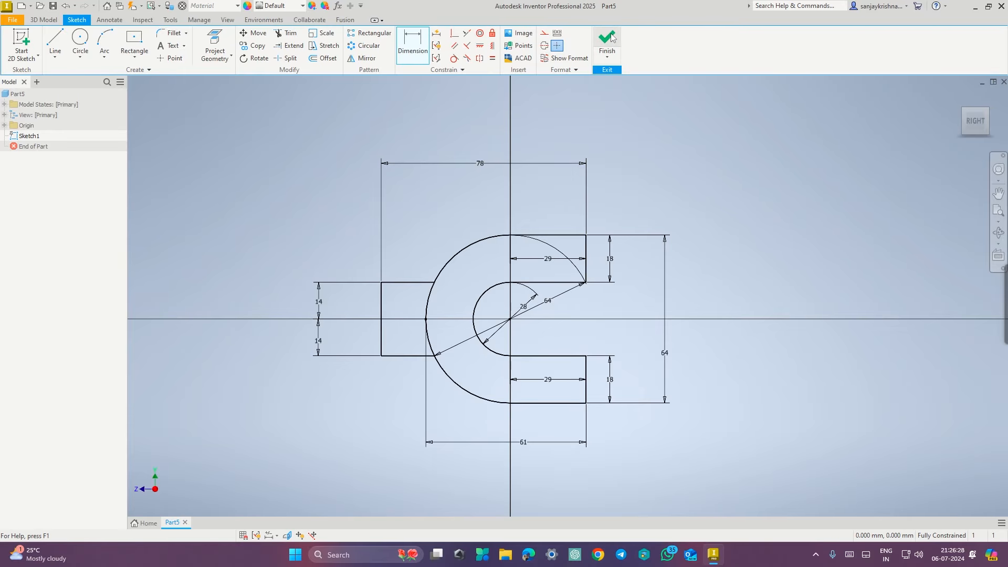
left_click(608, 38)
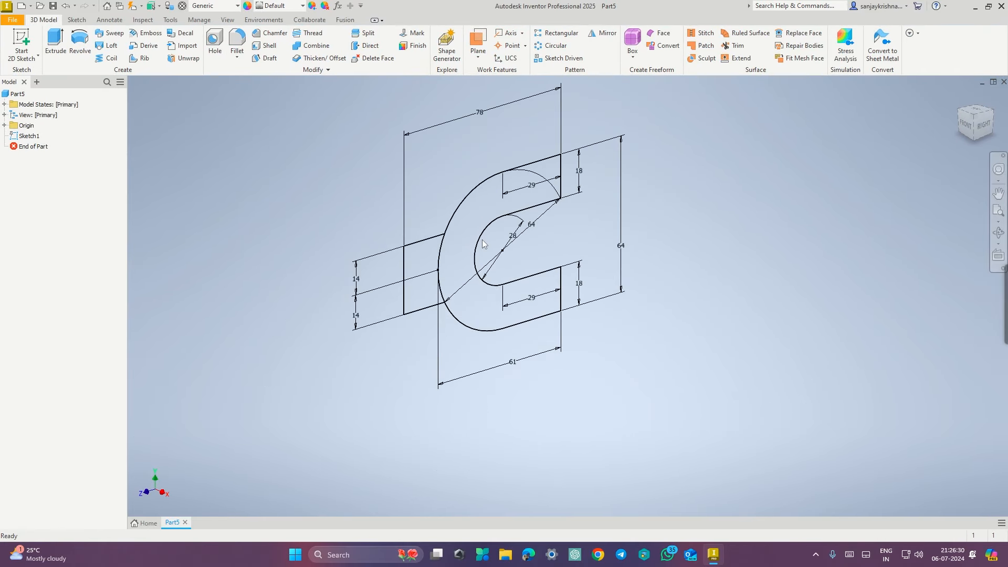
Extrude the shank and fork profiles together by 28 mm, consulting the reference drawing for the thickness.
left_click(55, 45)
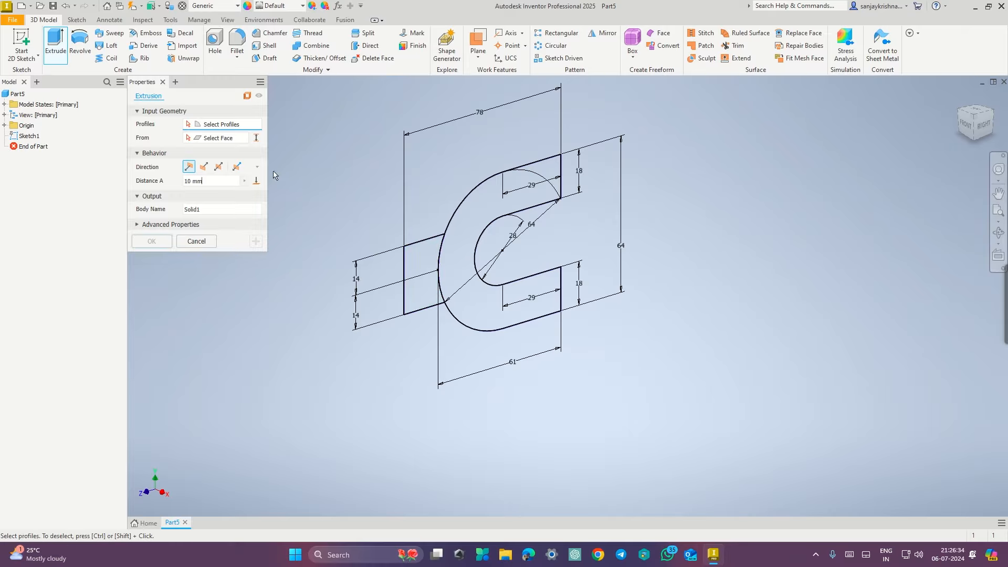
left_click(436, 261)
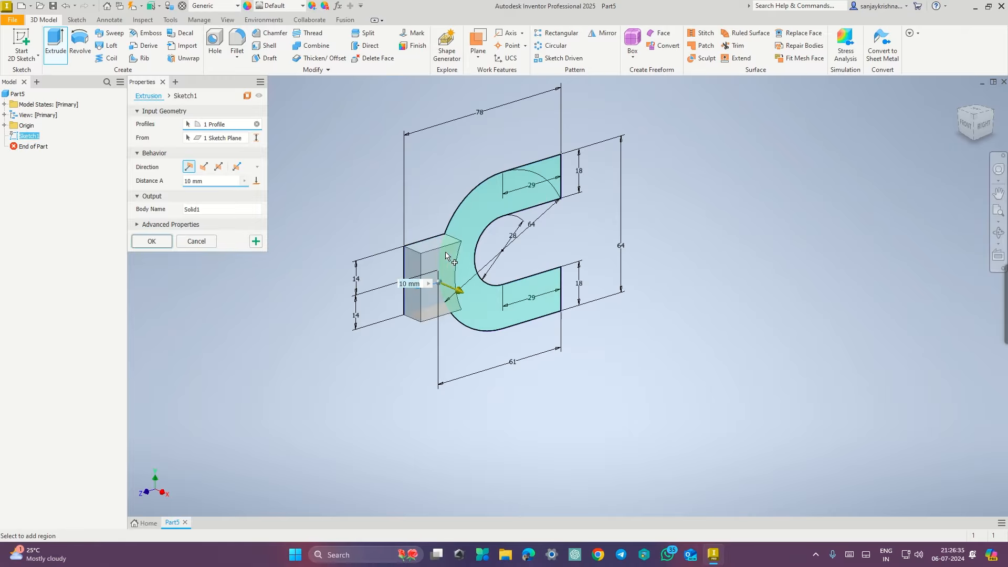
left_click(473, 244)
key("ctrl+super+Right")
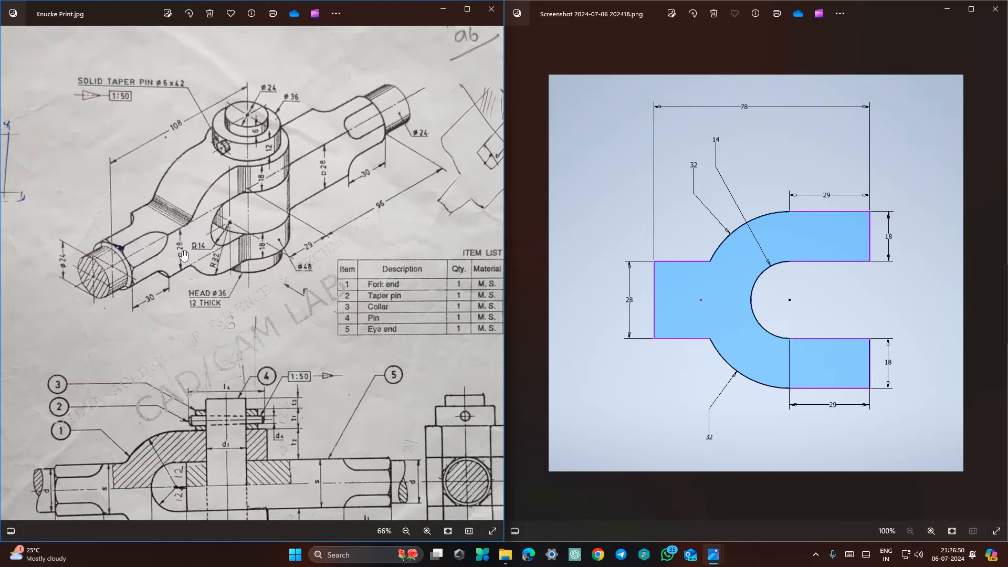
key("ctrl+super+Right")
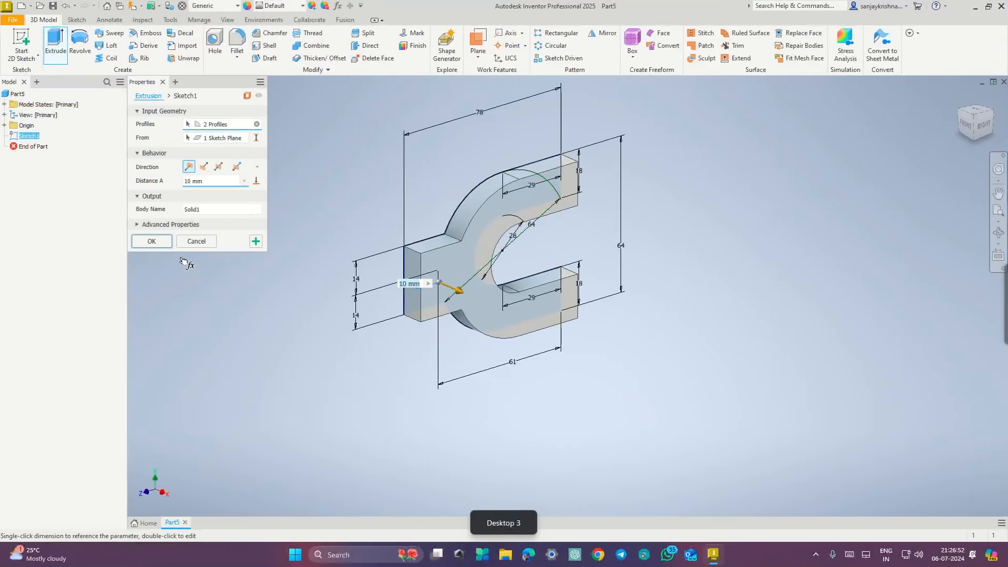
left_click(207, 181)
type("28")
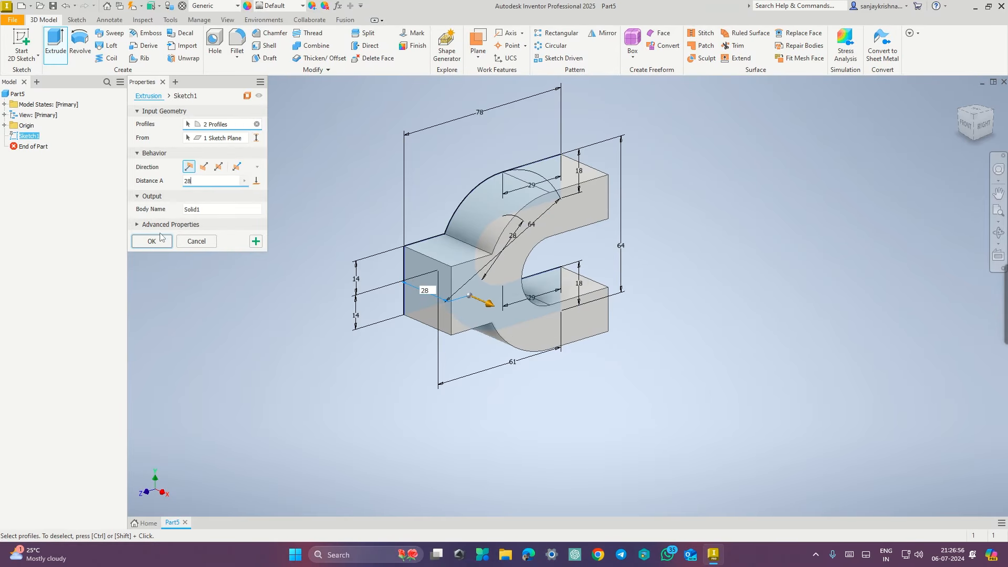
left_click(159, 240)
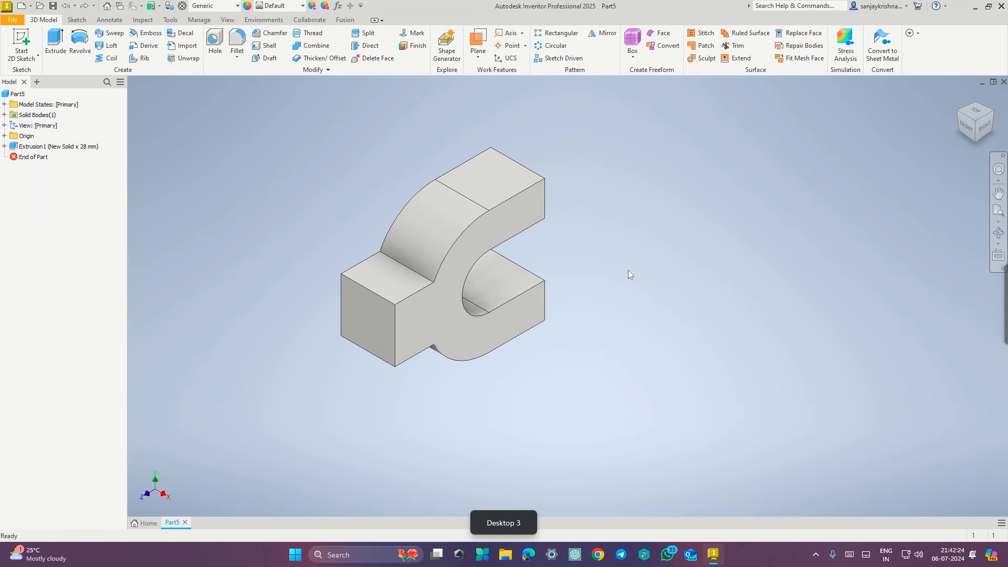
Consult the reference drawing and start a new sketch on the upper fork arm's flat top face.
key("ctrl+super+Right")
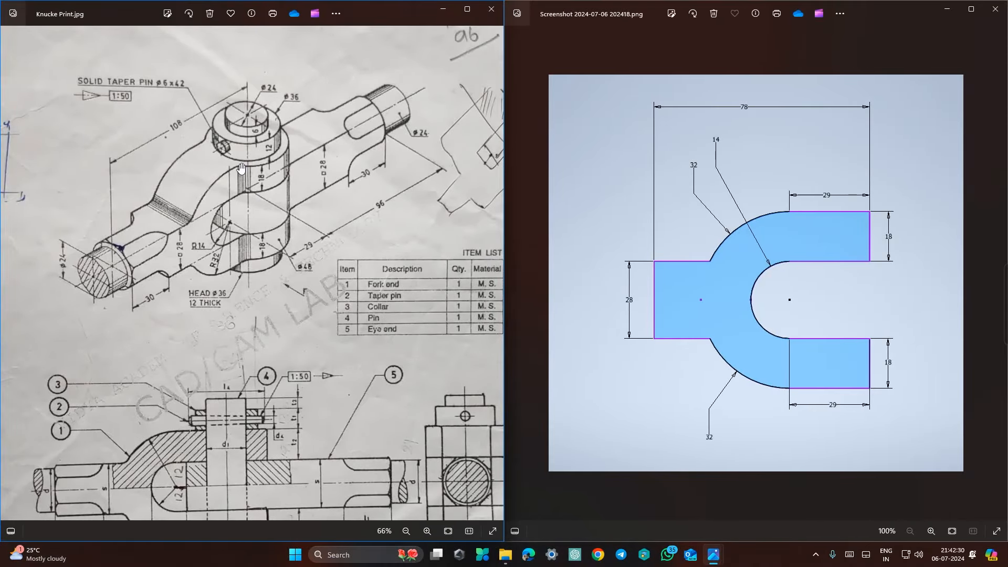
key("ctrl+super+Left")
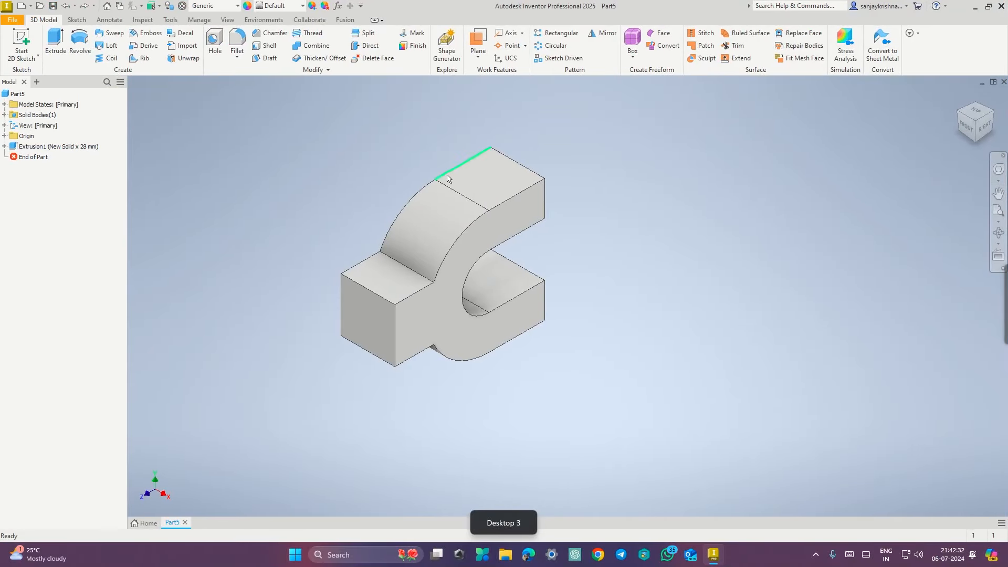
left_click(475, 173)
right_click(477, 175)
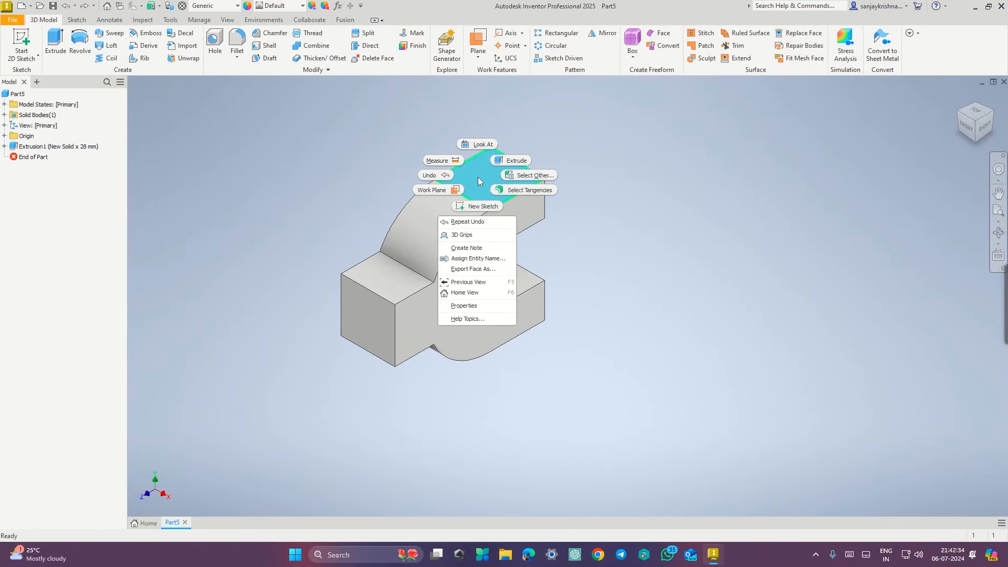
left_click(477, 205)
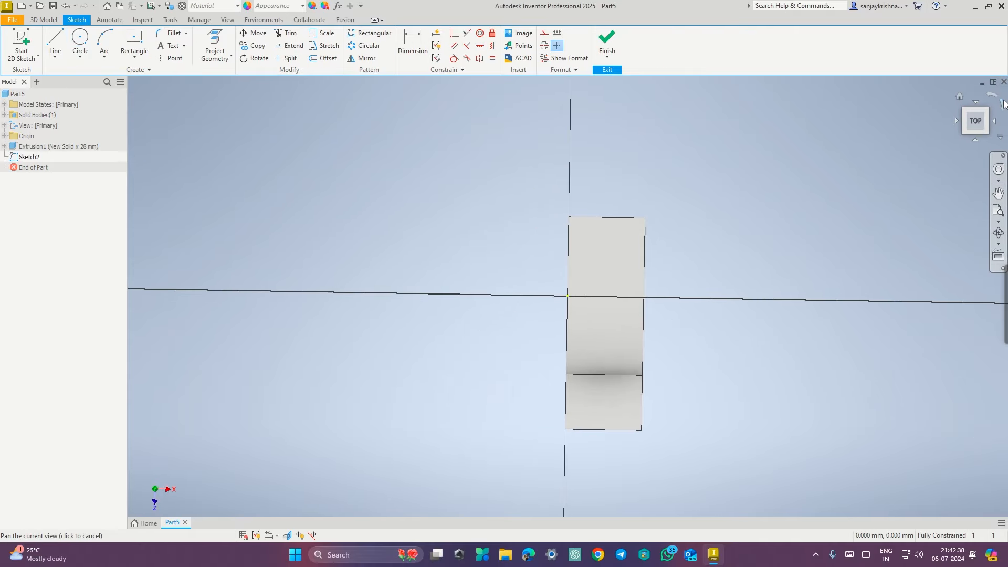
left_click(1003, 102)
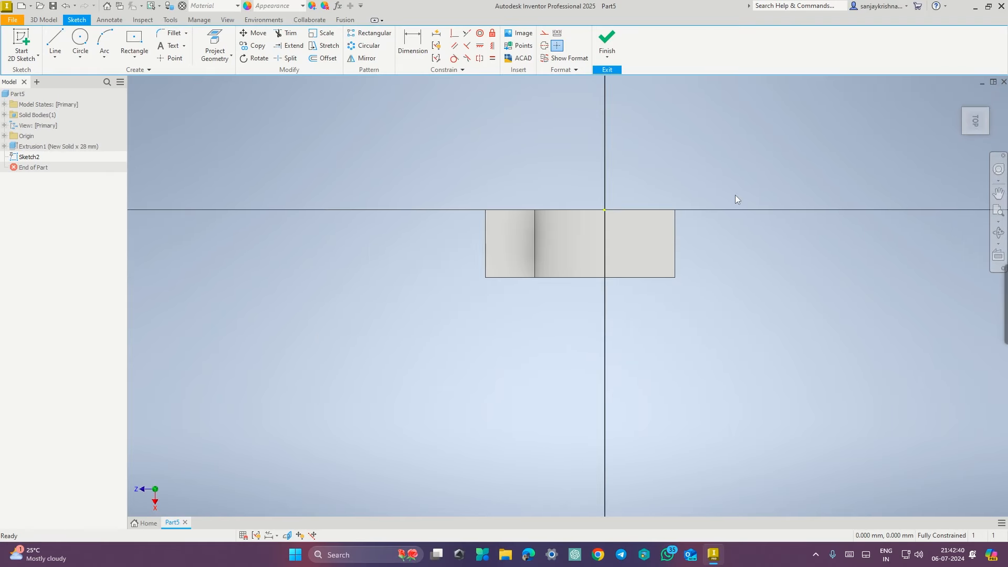
Check the pin diameter in the reference and draw a 24 mm diameter circle centred on the midpoint of the arm's end edge.
key("ctrl+super+Right")
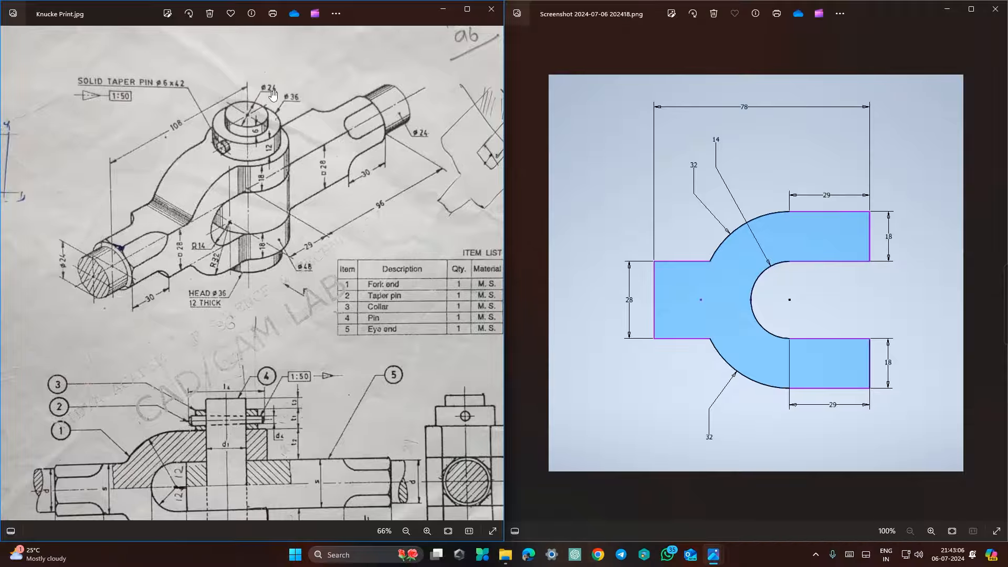
key("ctrl+super+Left")
left_click(81, 41)
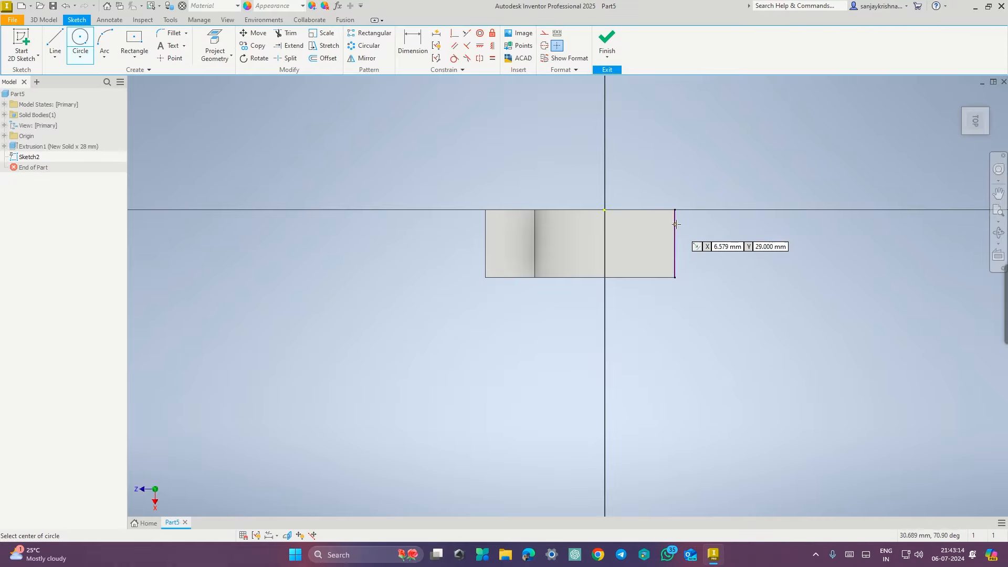
left_click(675, 243)
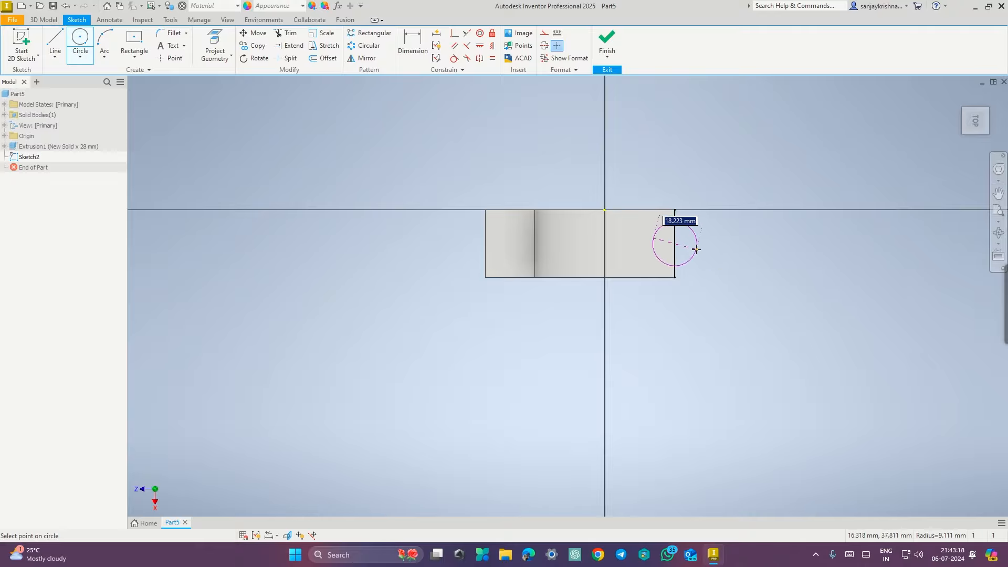
type("24")
key("Return")
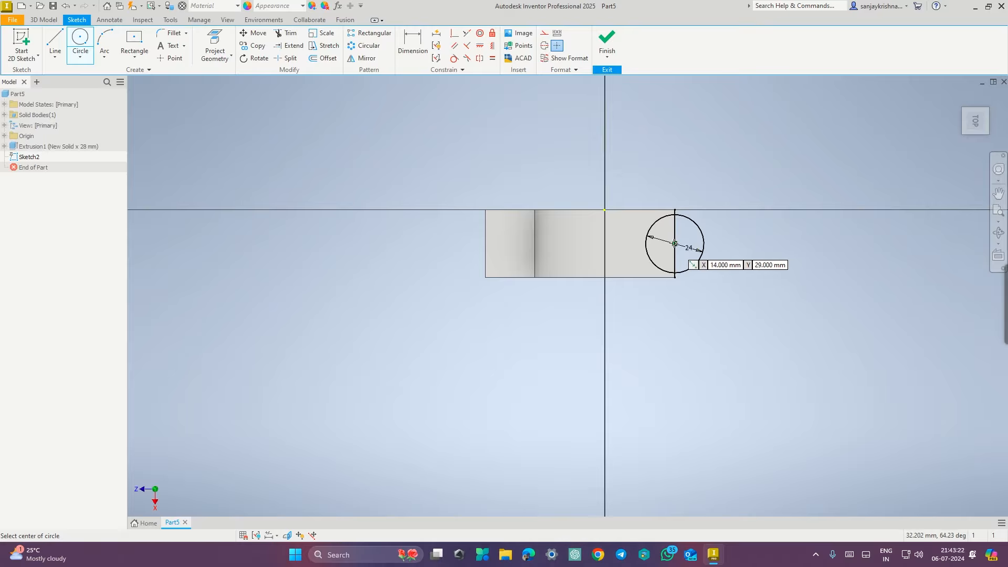
Draw a 48 mm diameter circle concentric with the 24 mm circle and finish the sketch.
left_click(674, 244)
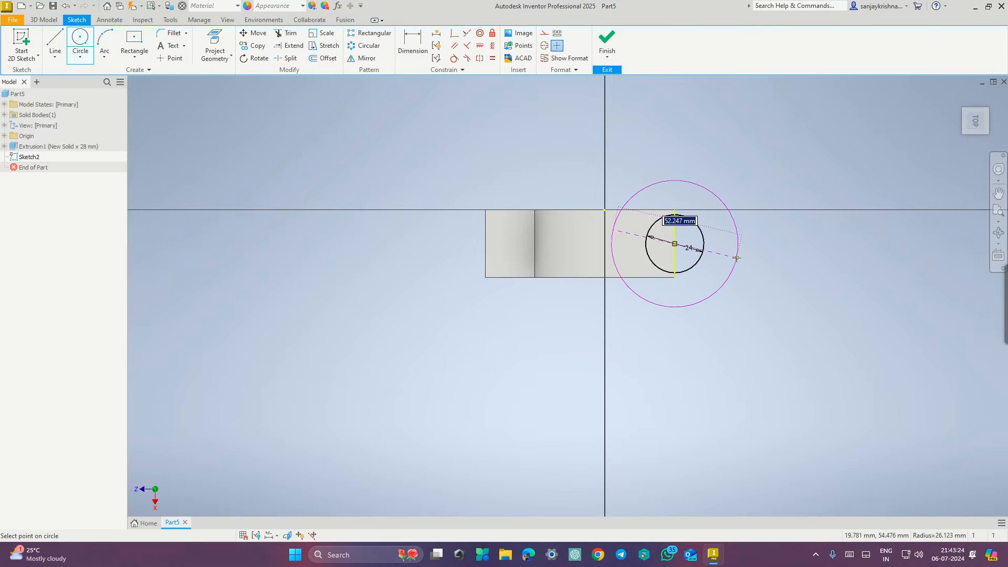
type("48")
key("Return")
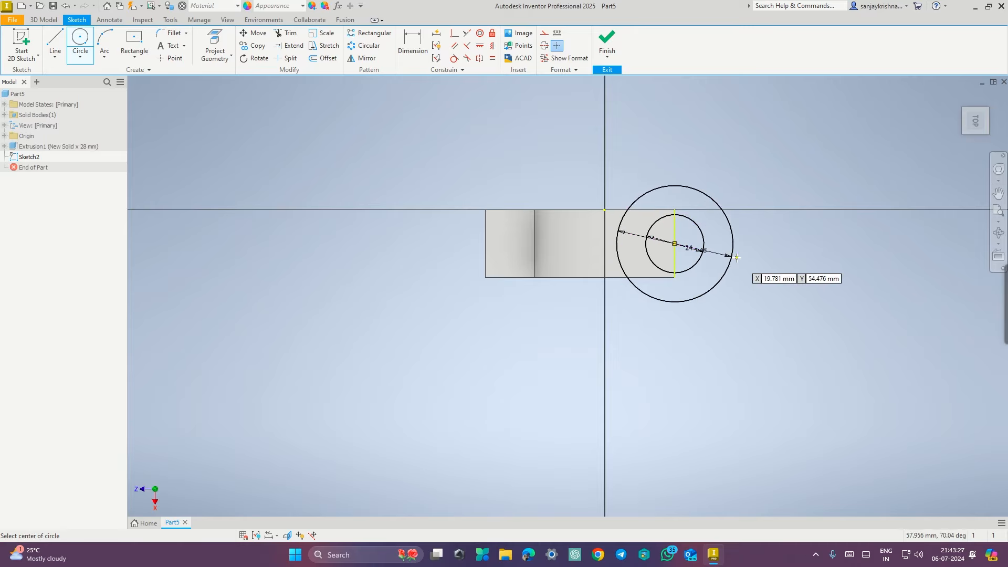
left_click(607, 38)
Extrude the ring between the two circles 18 mm downward, joined to the upper fork arm, checking the eye thickness in the reference.
middle_click_drag(695, 176, 660, 201)
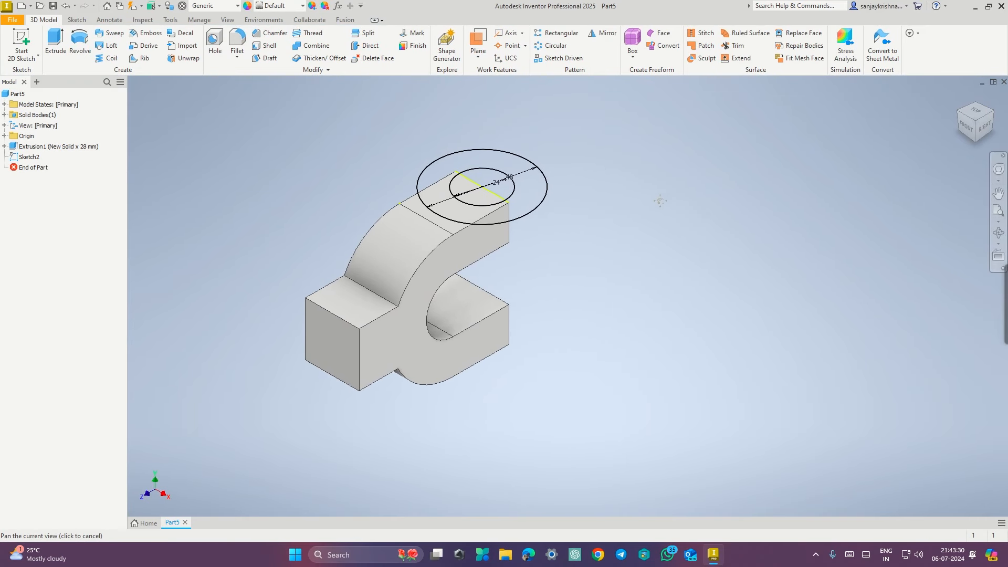
left_click(51, 45)
left_click(533, 197)
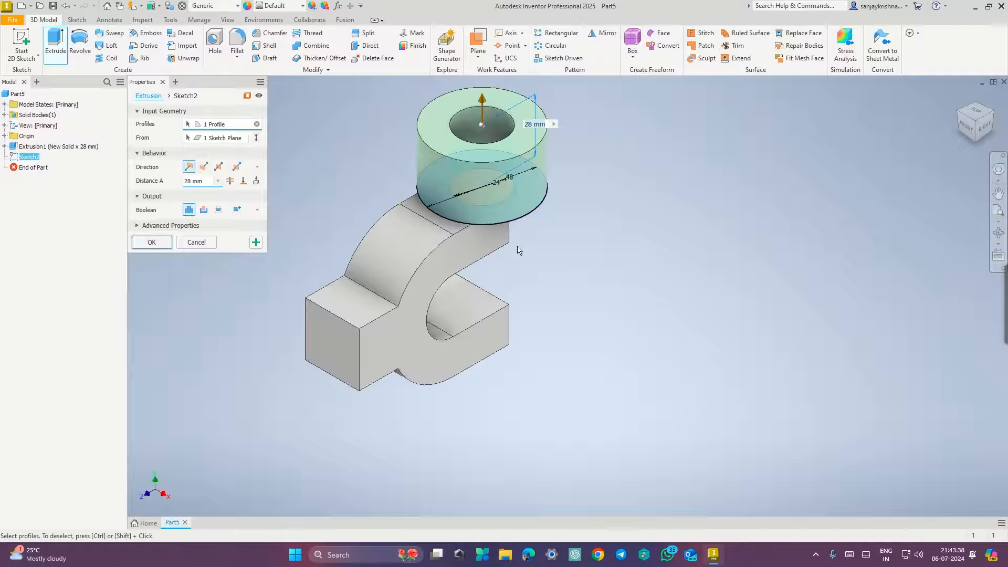
left_click(203, 166)
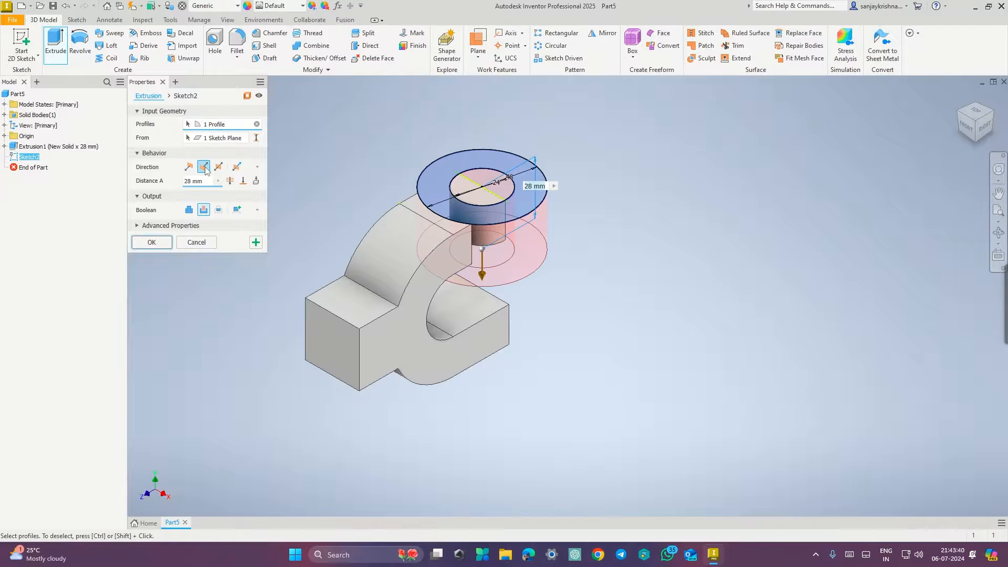
left_click(189, 210)
left_click(210, 181)
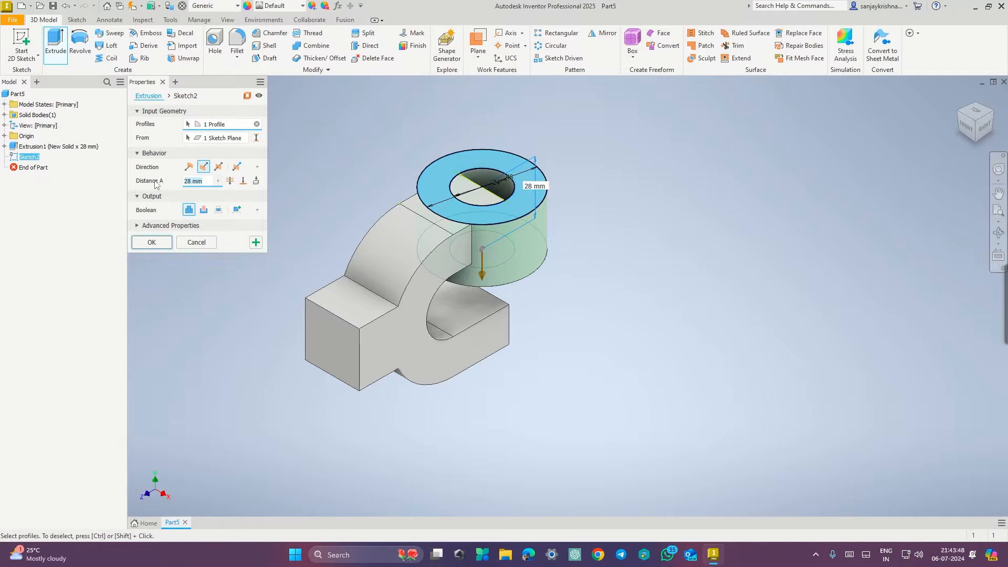
key("ctrl+super+Right")
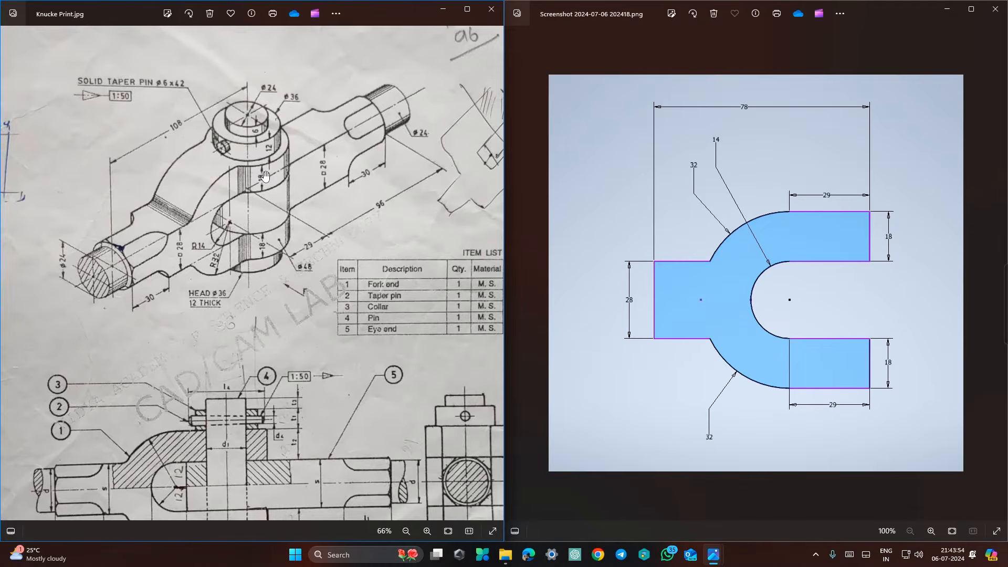
key("ctrl+super+Left")
type("18")
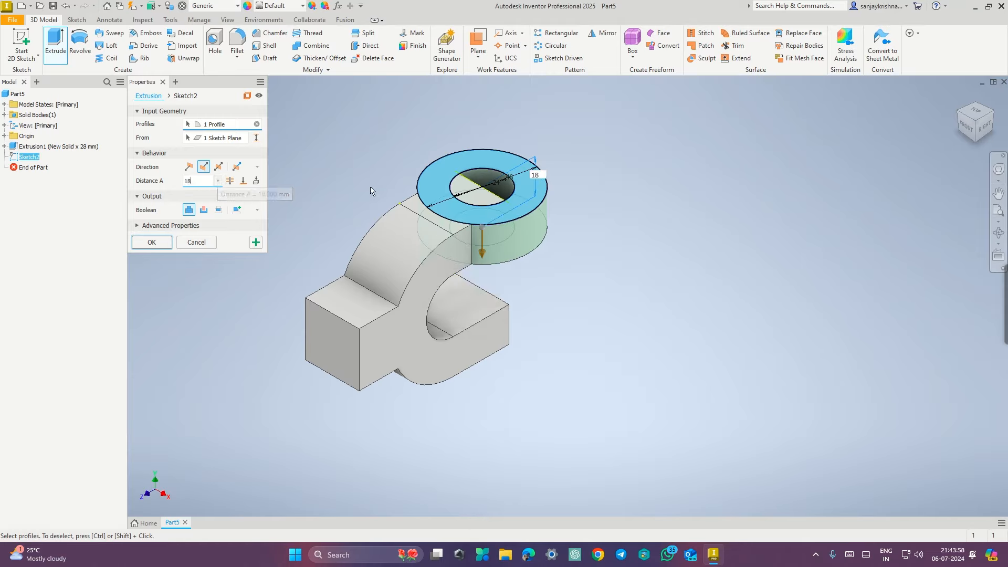
middle_click_drag(626, 221, 625, 234, "shift")
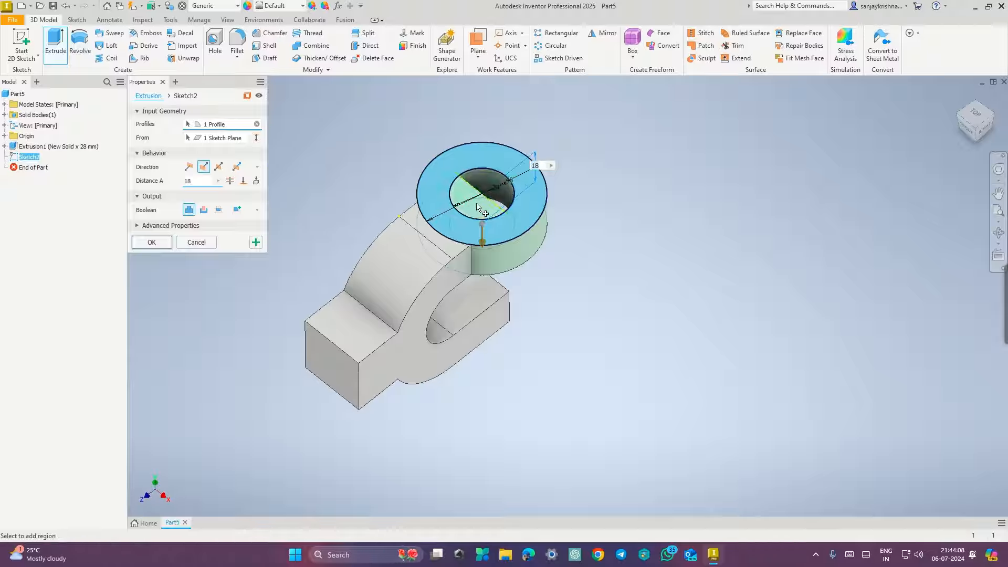
left_click(256, 242)
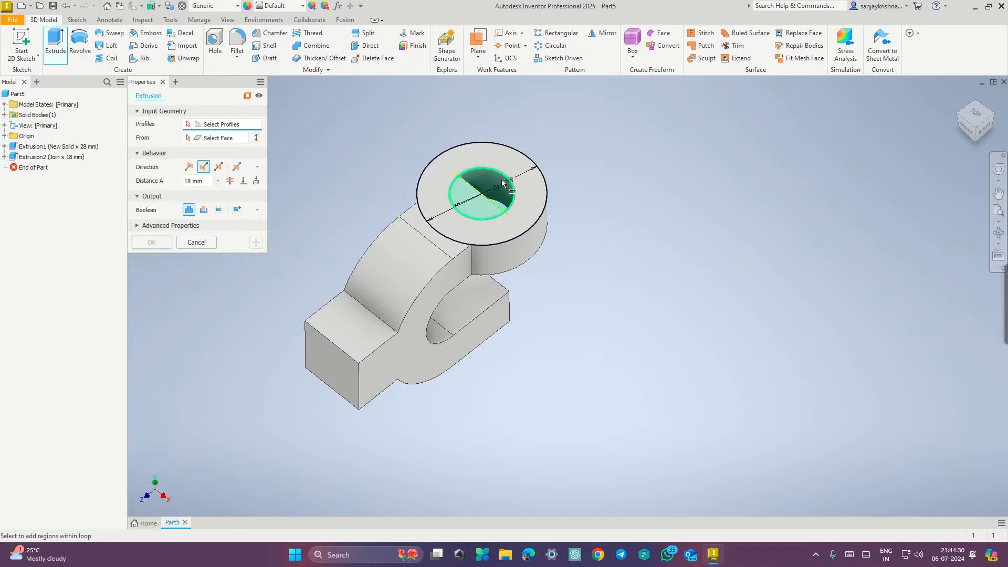
Cut the inner 24 mm circle 18 mm downward through the upper eye.
left_click(481, 208)
left_click(207, 210)
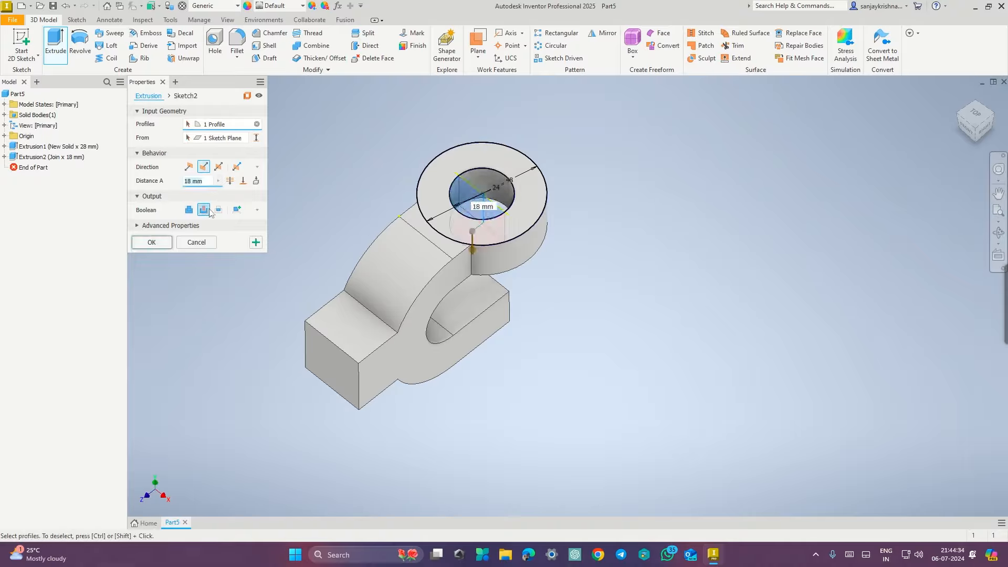
middle_click_drag(594, 251, 559, 255, "shift")
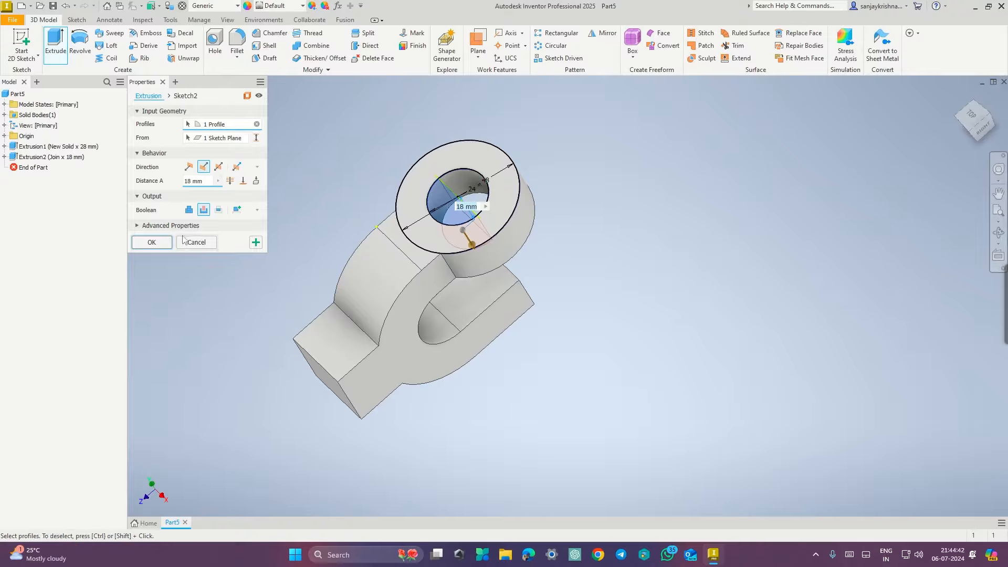
left_click(152, 242)
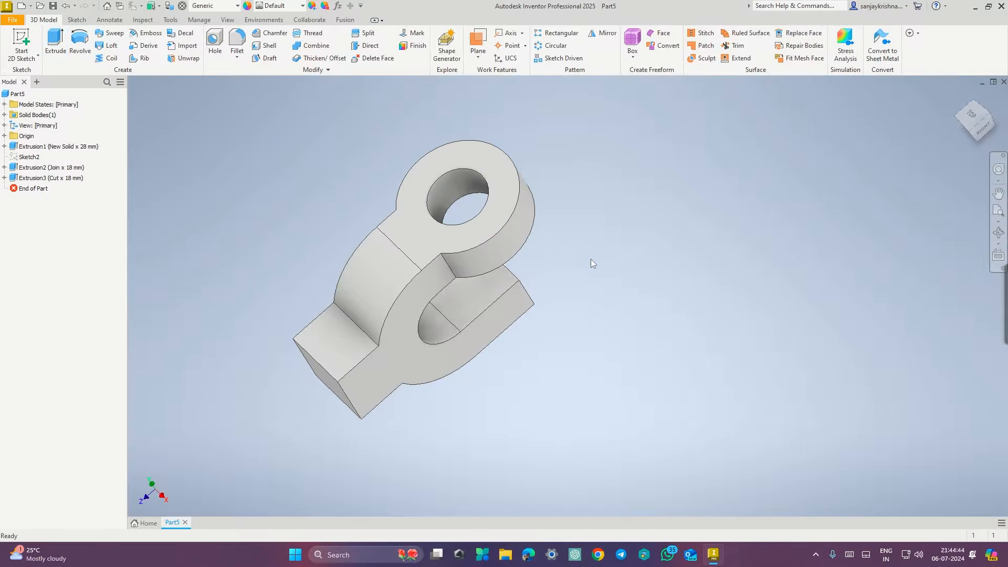
mouse_move(591, 259)
middle_mouse_down("shift")
mouse_move(594, 226)
mouse_move(618, 233)
middle_mouse_up("shift")
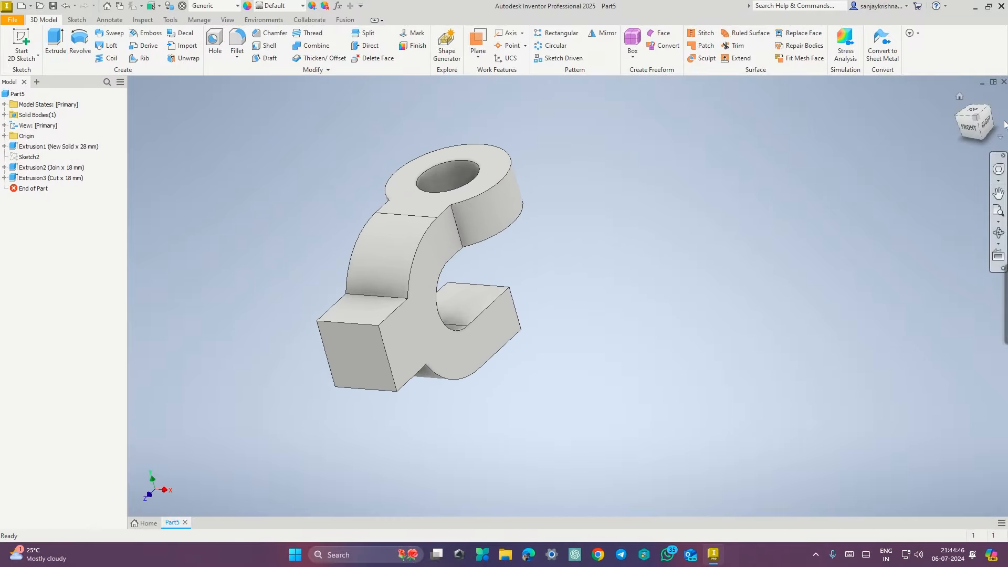
left_click_drag(978, 118, 944, 133)
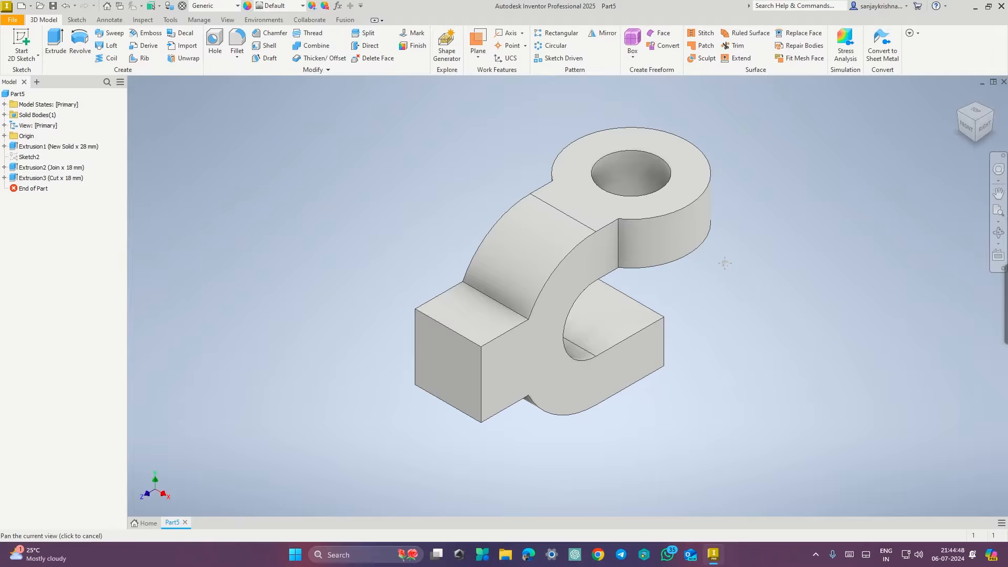
middle_click_drag(724, 263, 642, 216)
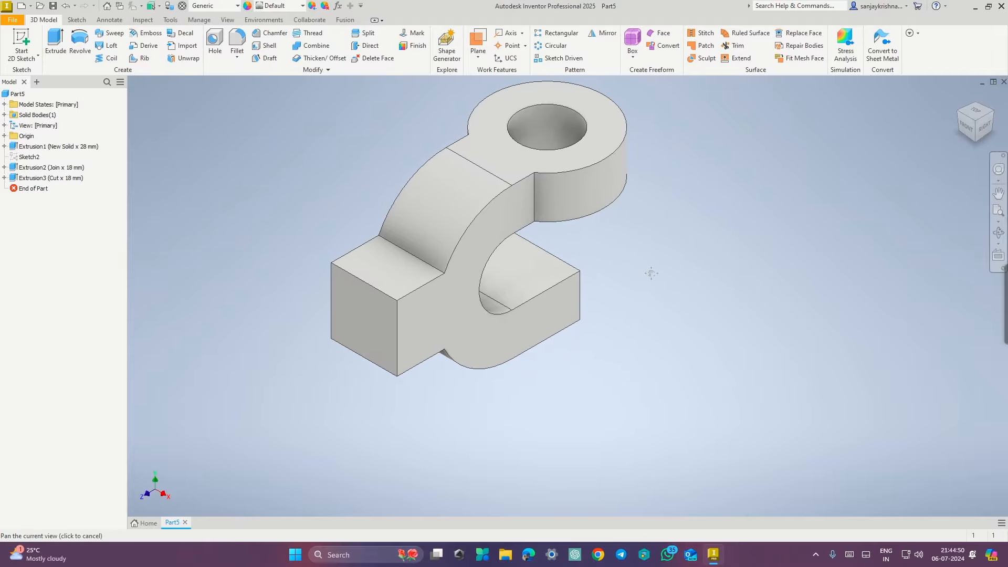
middle_click_drag(634, 275, 536, 319)
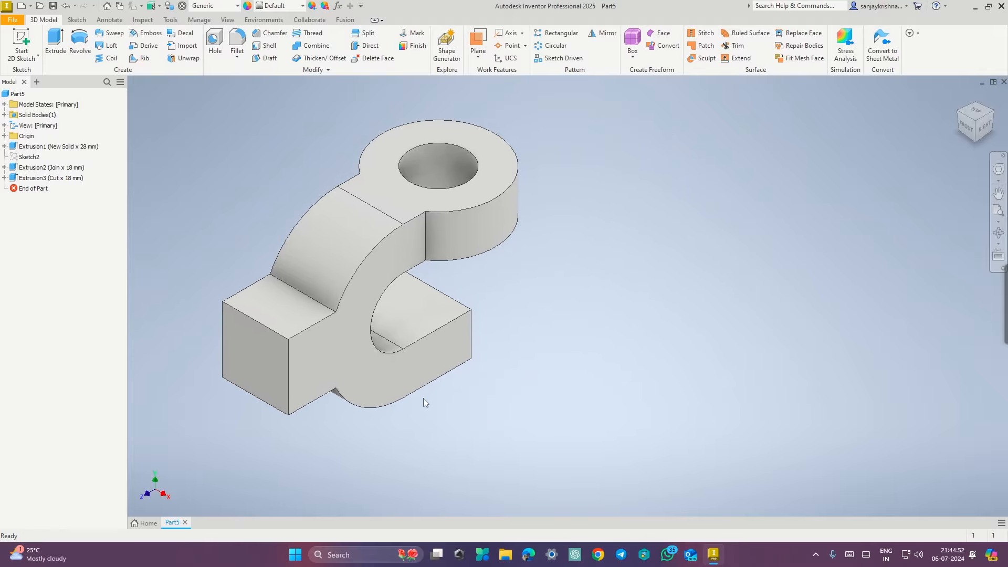
left_click(4, 147)
left_click(5, 147)
Mirror the eye boss and its pin hole cut about the XZ plane onto the lower fork arm.
left_click(606, 35)
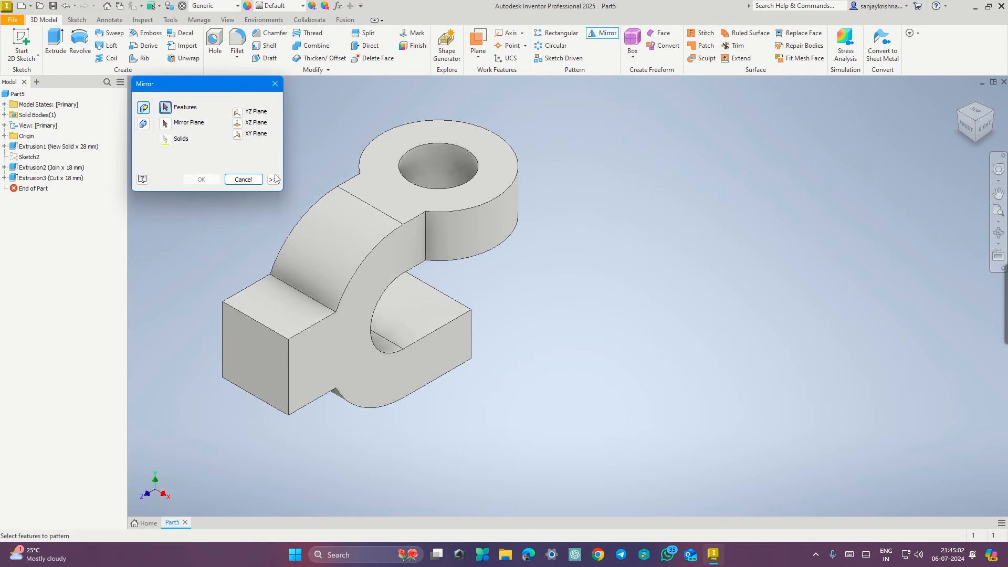
left_click(58, 168)
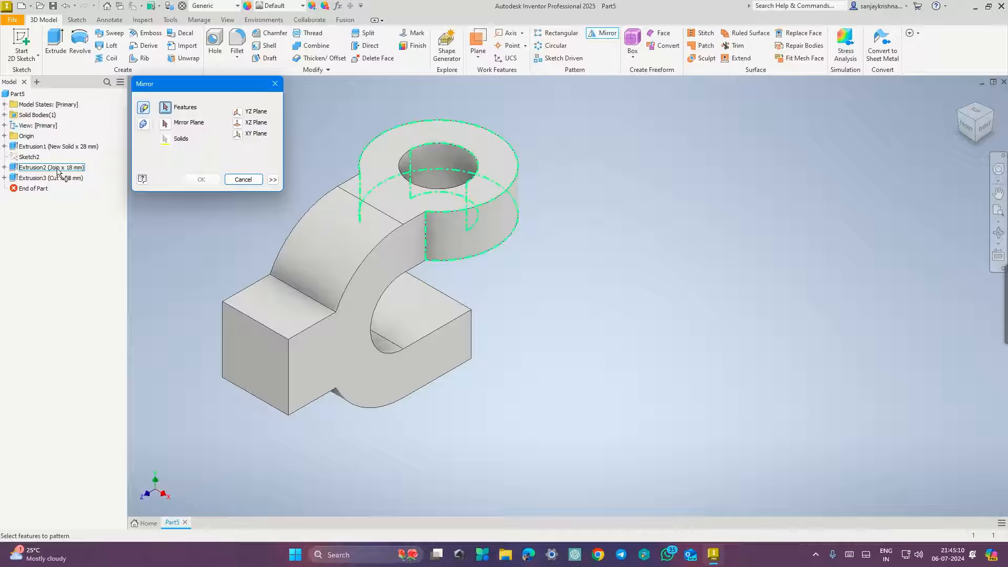
left_click(58, 168)
left_click(61, 178)
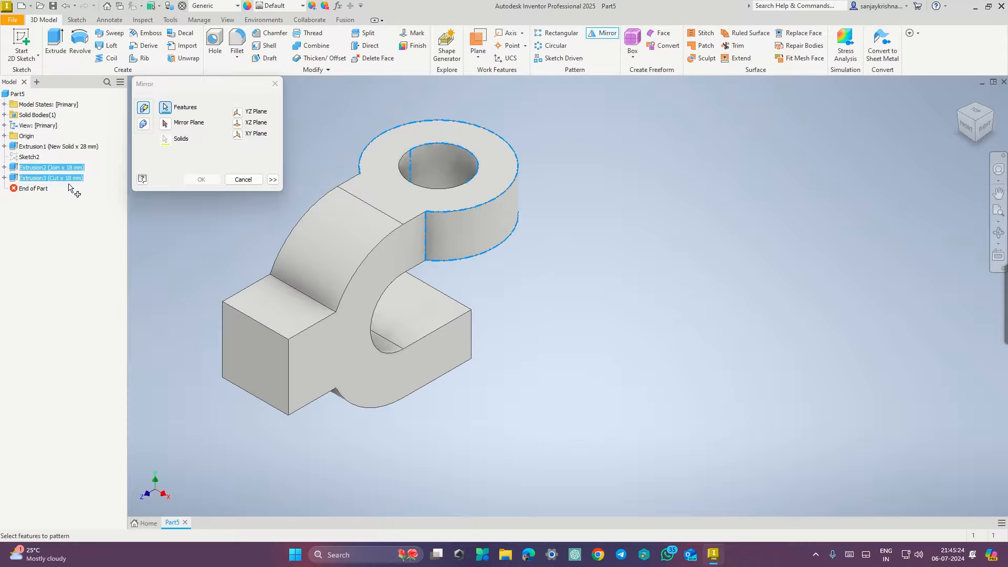
left_click(165, 123)
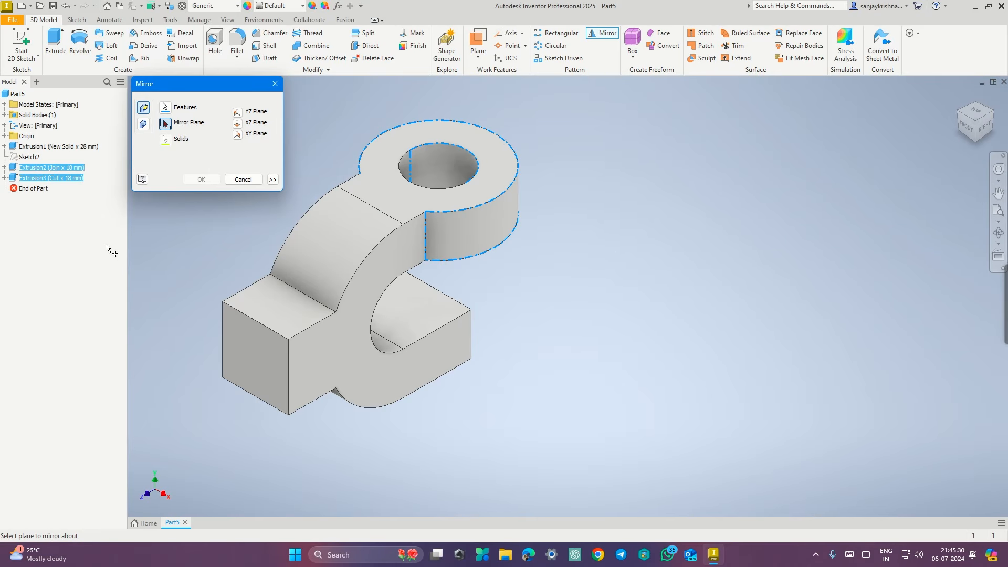
left_click(4, 137)
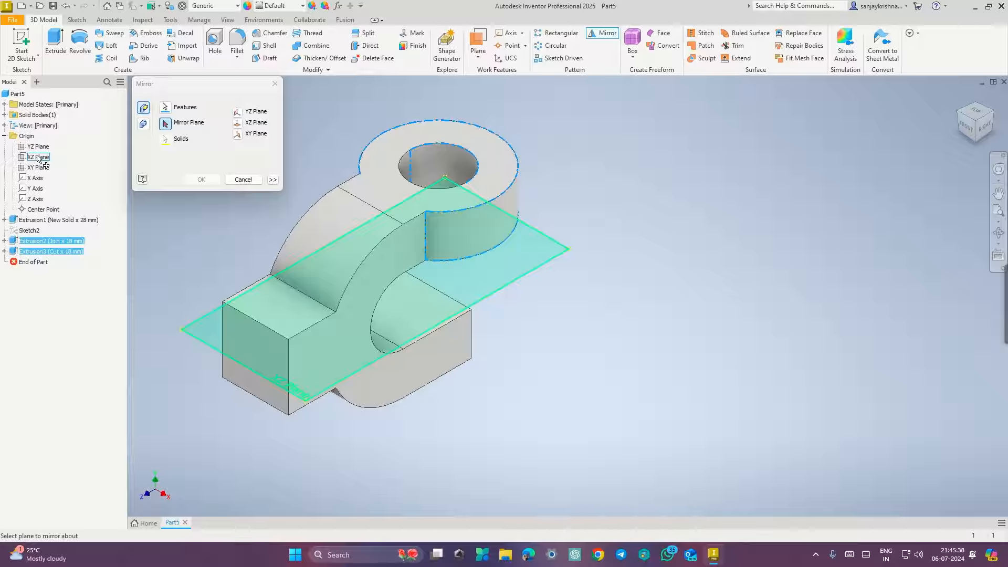
middle_click_drag(564, 362, 502, 345, "shift")
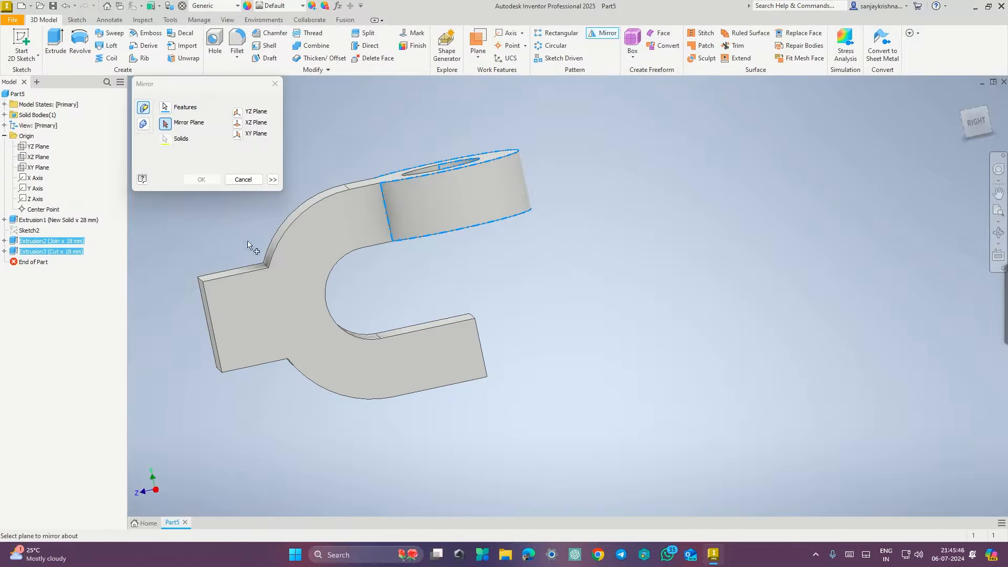
left_click(44, 160)
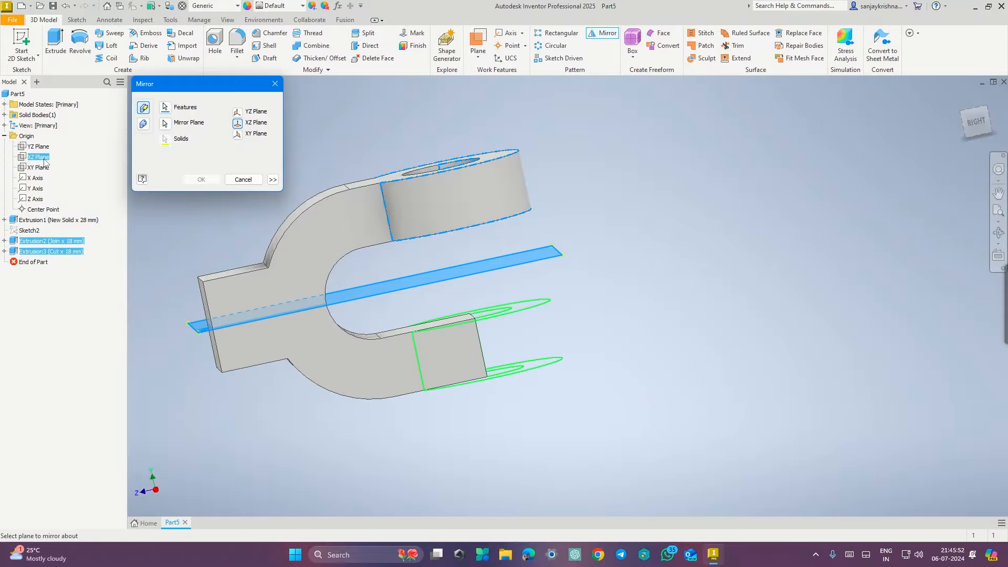
left_click(201, 180)
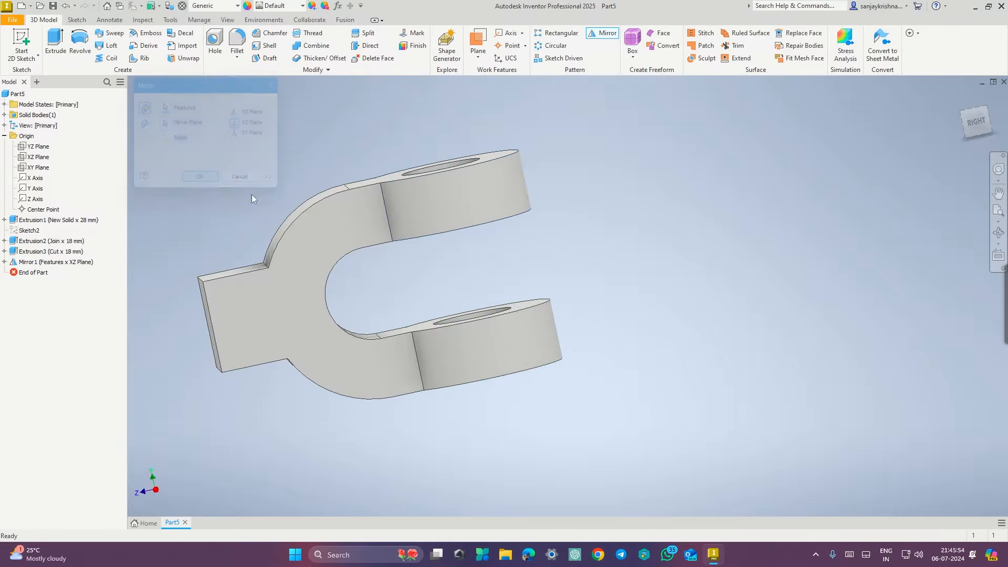
Check the shank end in the reference drawing and start a new sketch on the shank's square end face.
middle_click_drag(679, 293, 713, 306, "shift")
scroll(712, 307, "down", 3)
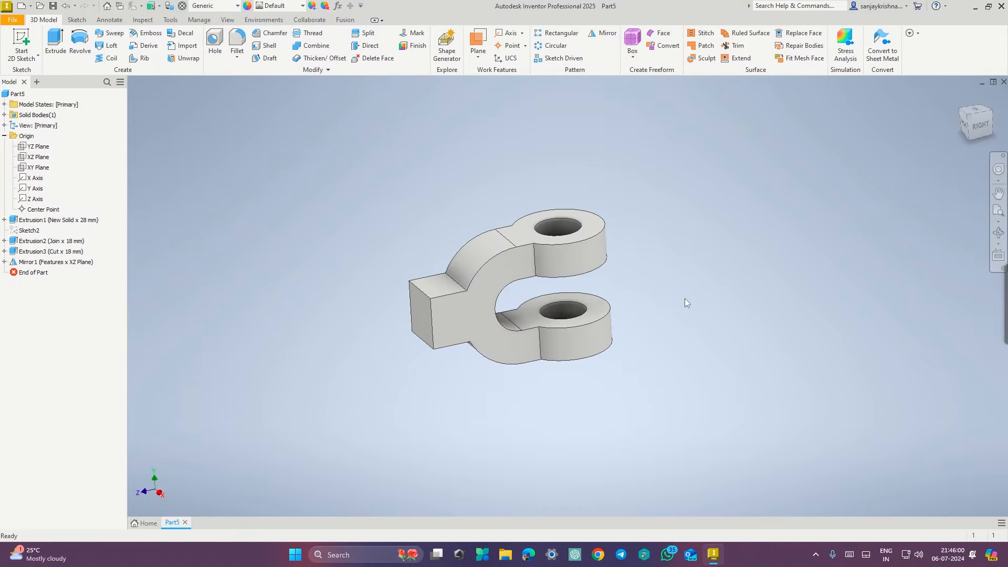
key("ctrl+super+Right")
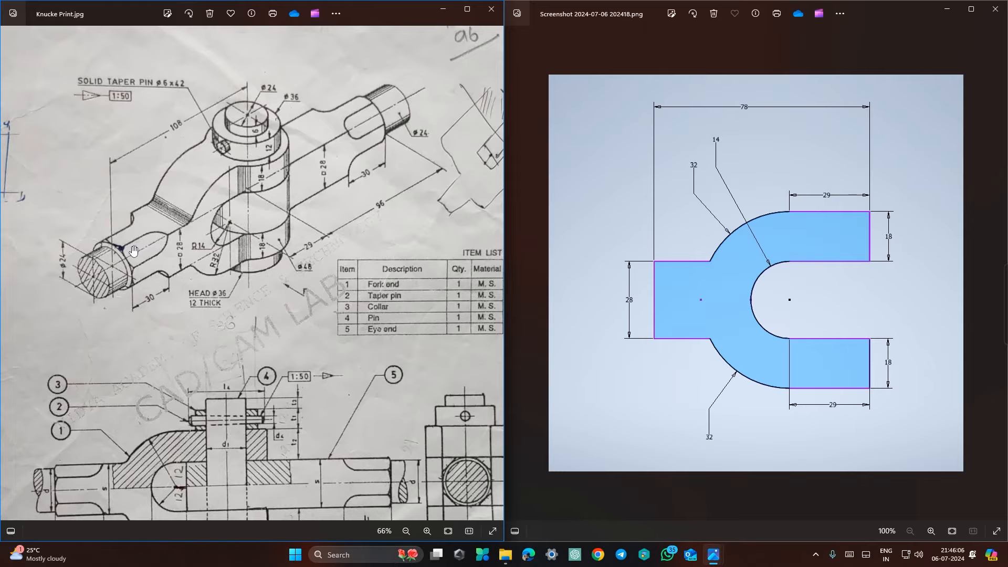
key("ctrl+super+Left")
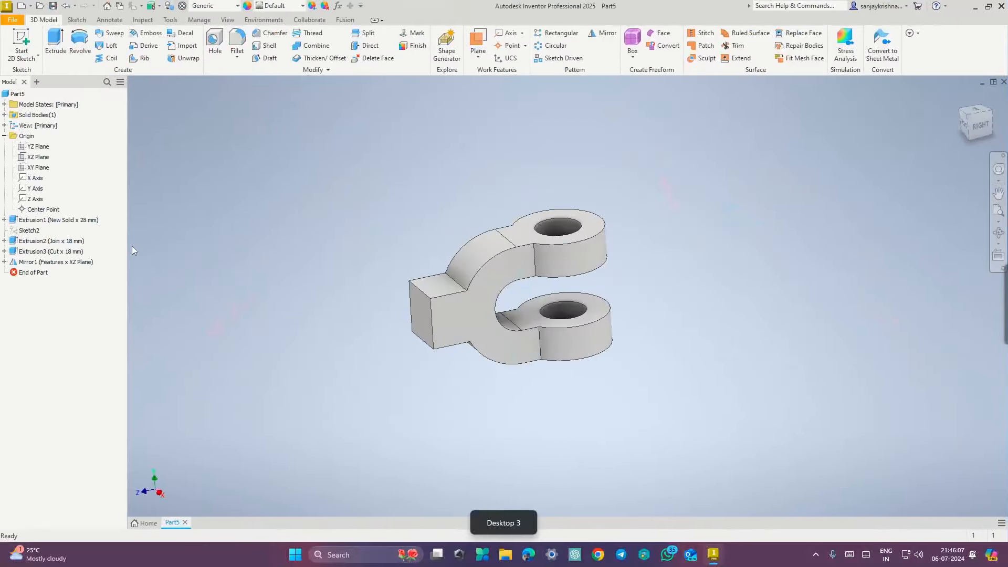
left_click(420, 311)
right_click(421, 311)
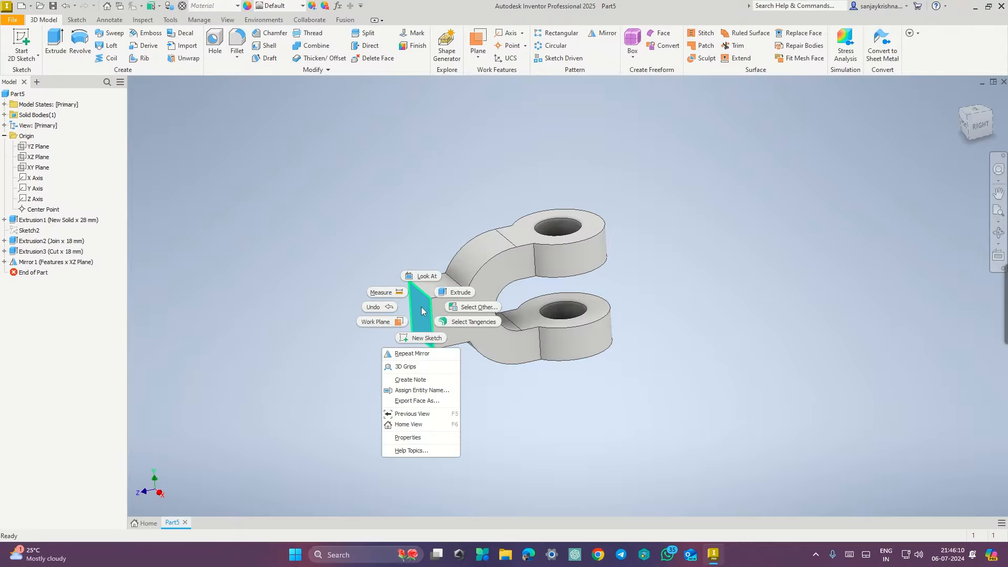
left_click(425, 337)
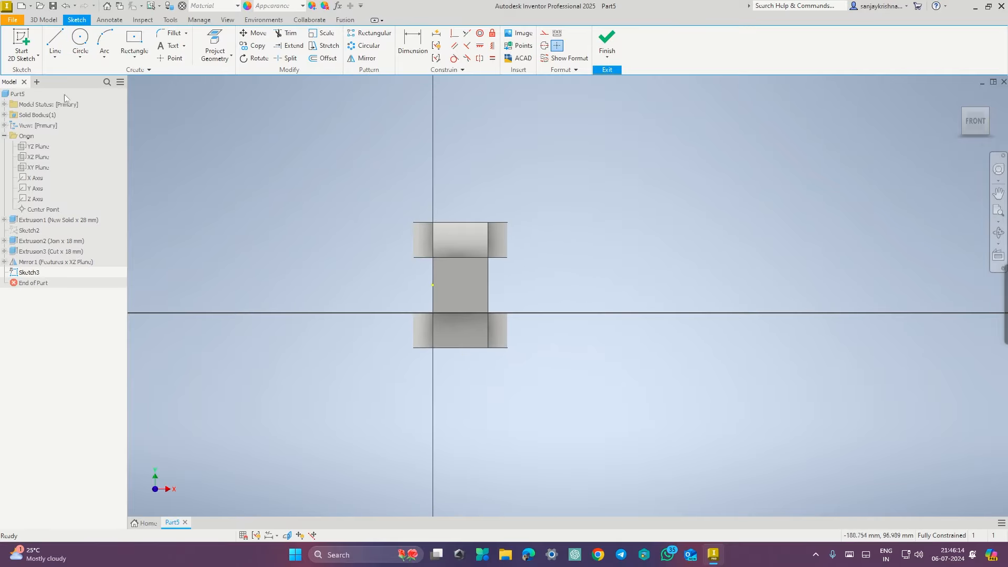
Draw an eight-sided circumscribed polygon centred on the shank's square end face, reaching its edges, and finish the sketch.
left_click(137, 56)
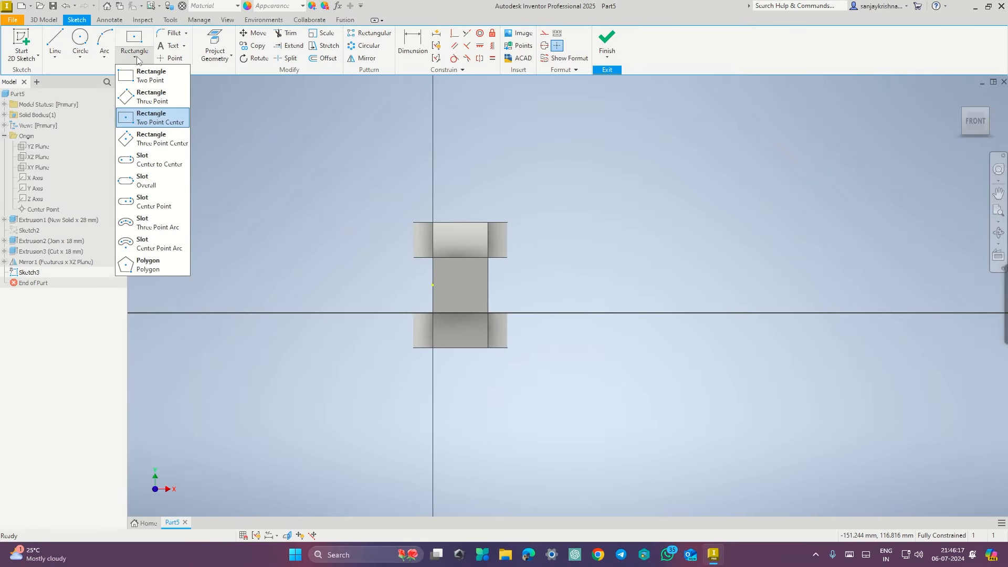
left_click(149, 270)
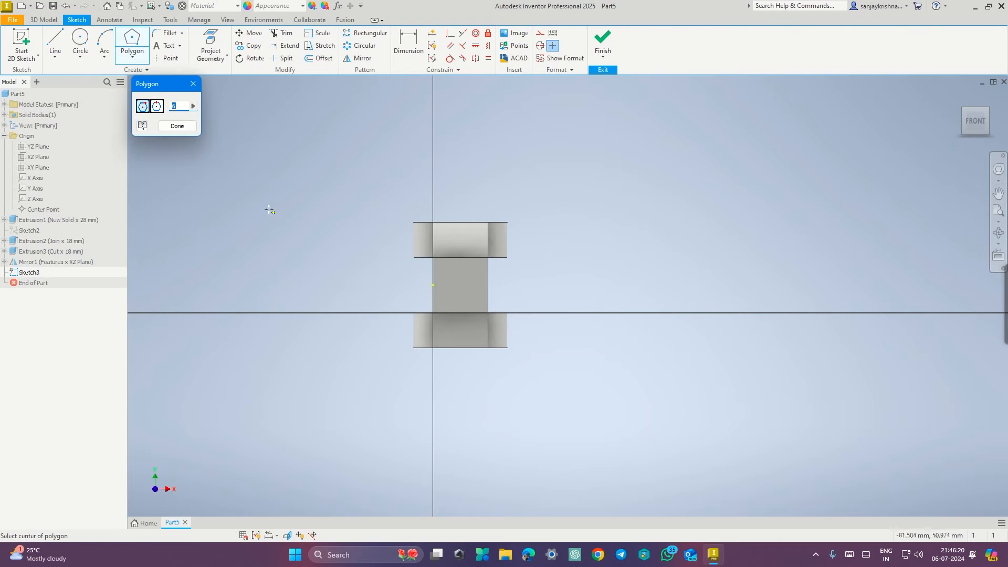
double_click(175, 106)
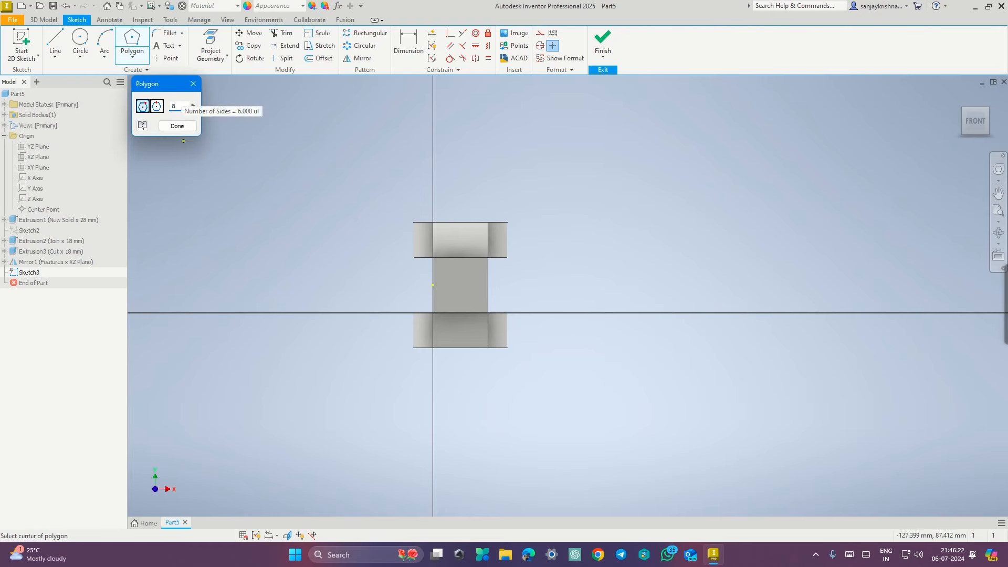
left_click(156, 108)
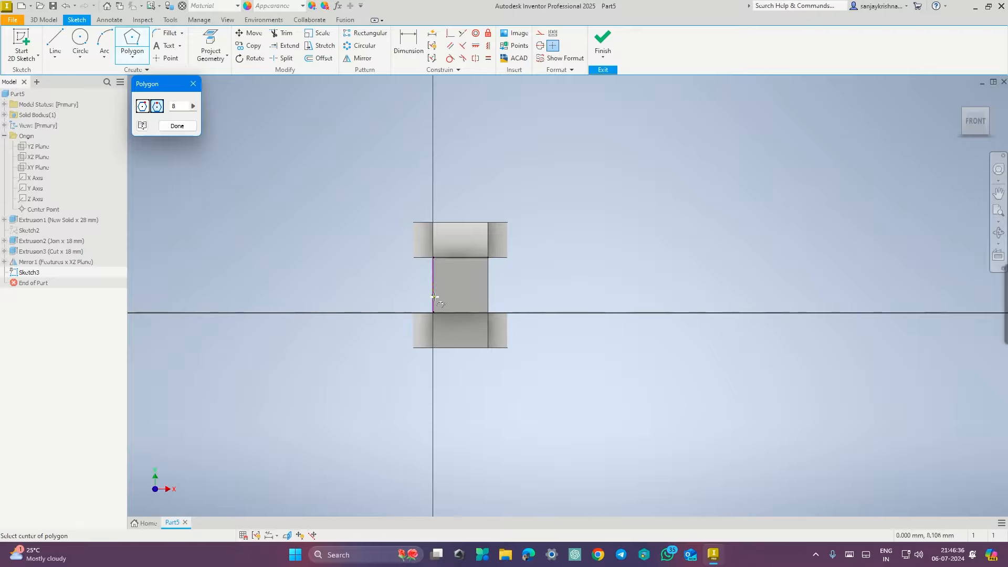
scroll(459, 276, "up", 3)
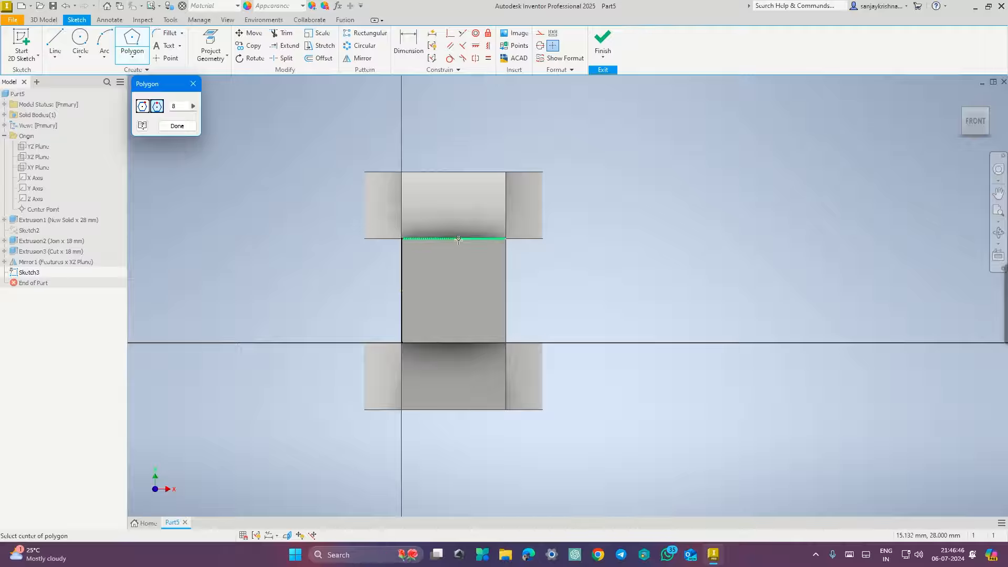
left_click(454, 290)
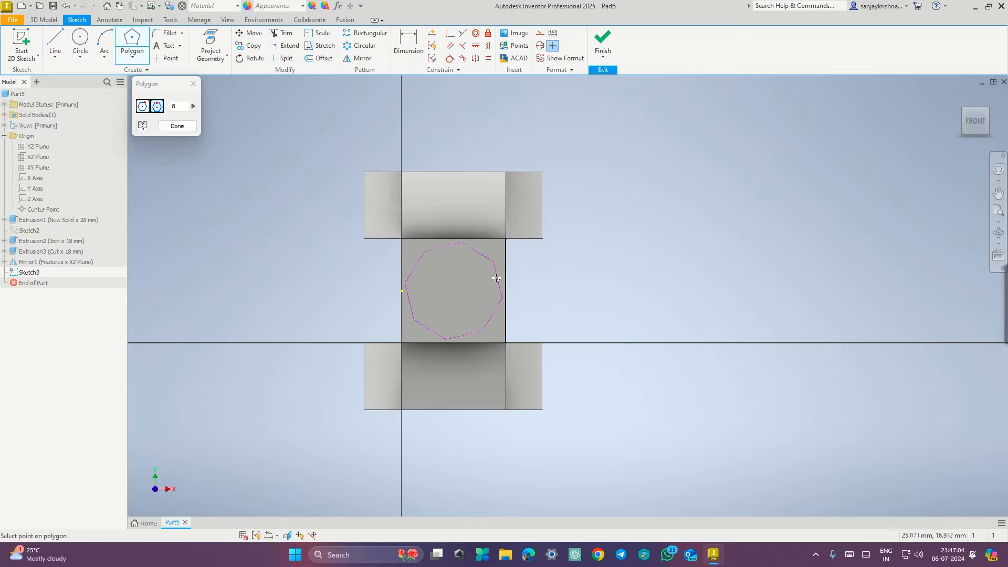
left_click(454, 240)
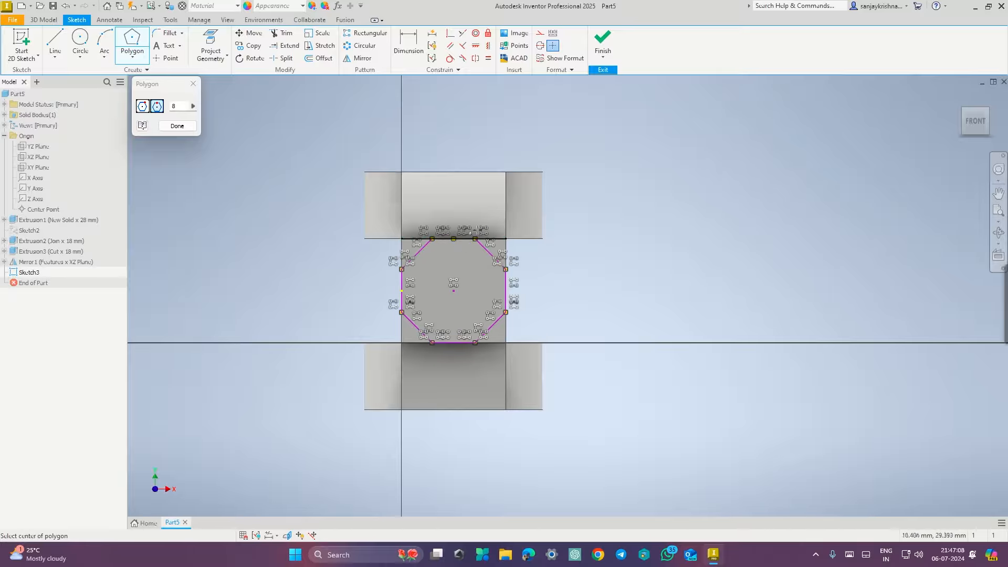
left_click(603, 47)
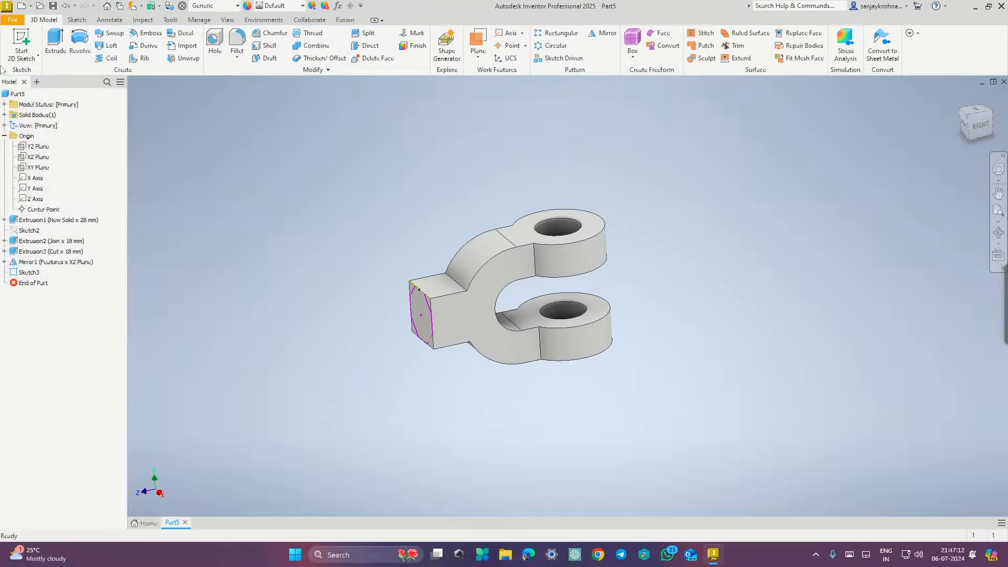
Check the octagonal length in the reference drawing and extrude the octagon 30 mm outward, joined to the shank.
left_click(55, 42)
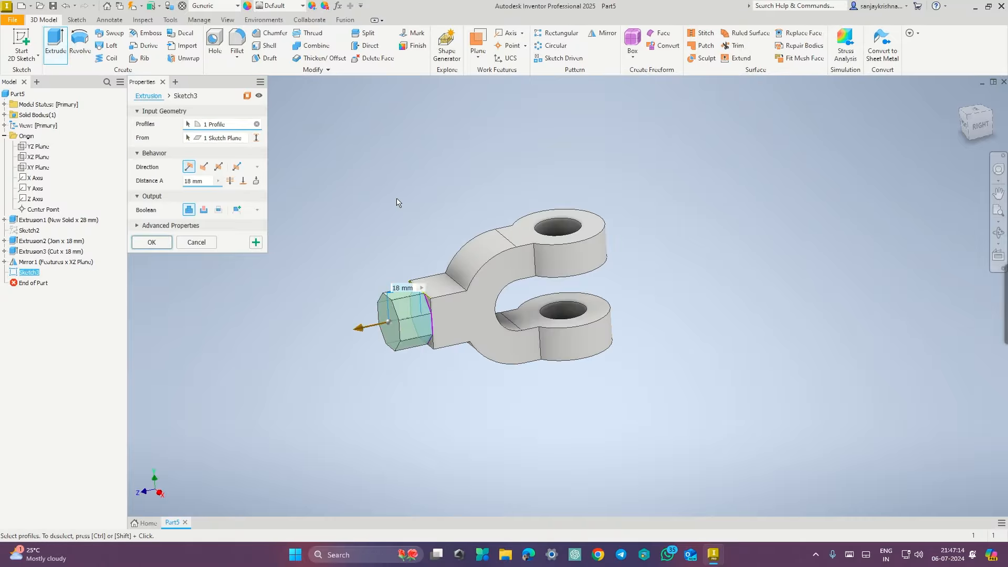
key("ctrl+super+Right")
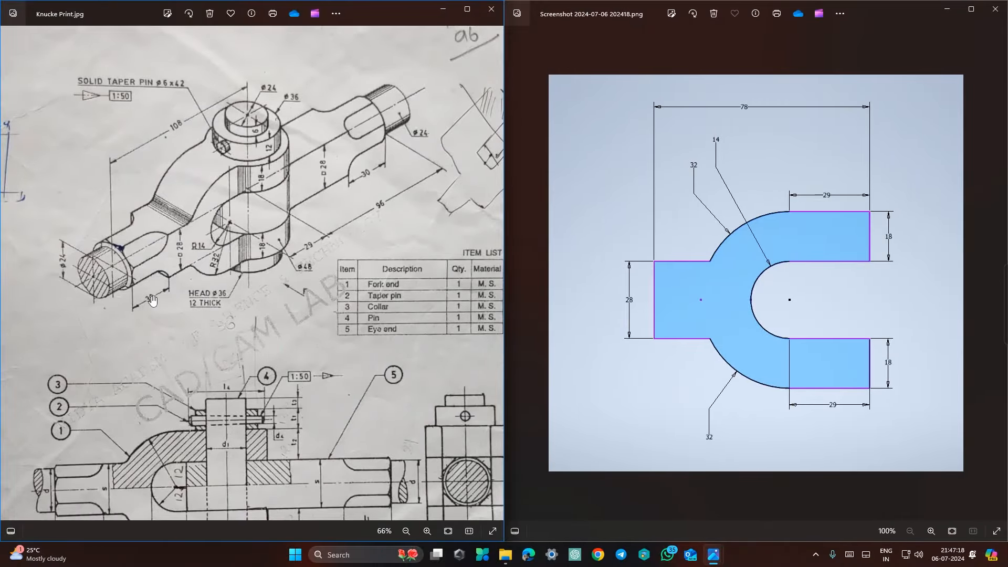
key("ctrl+super+Left")
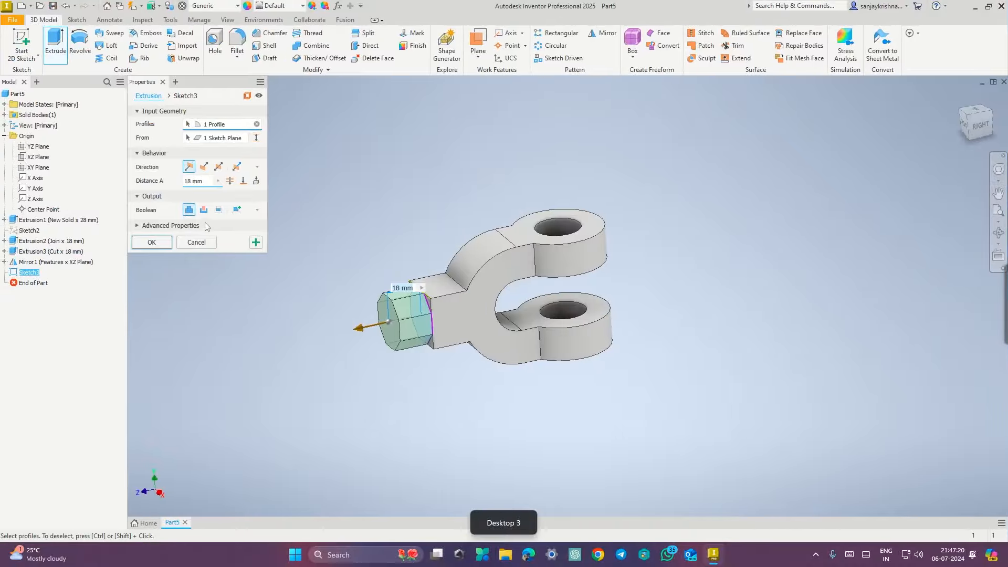
left_click_drag(207, 181, 142, 184)
type("30")
key("Return")
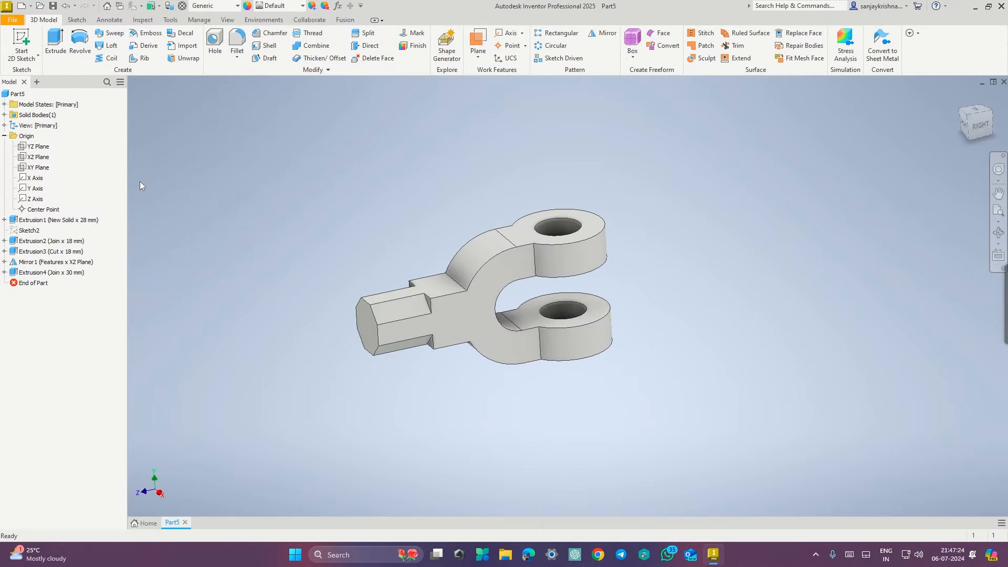
Check the round shank end in the reference drawing and start a new sketch on the octagonal end face.
middle_click_drag(222, 260, 269, 256, "shift")
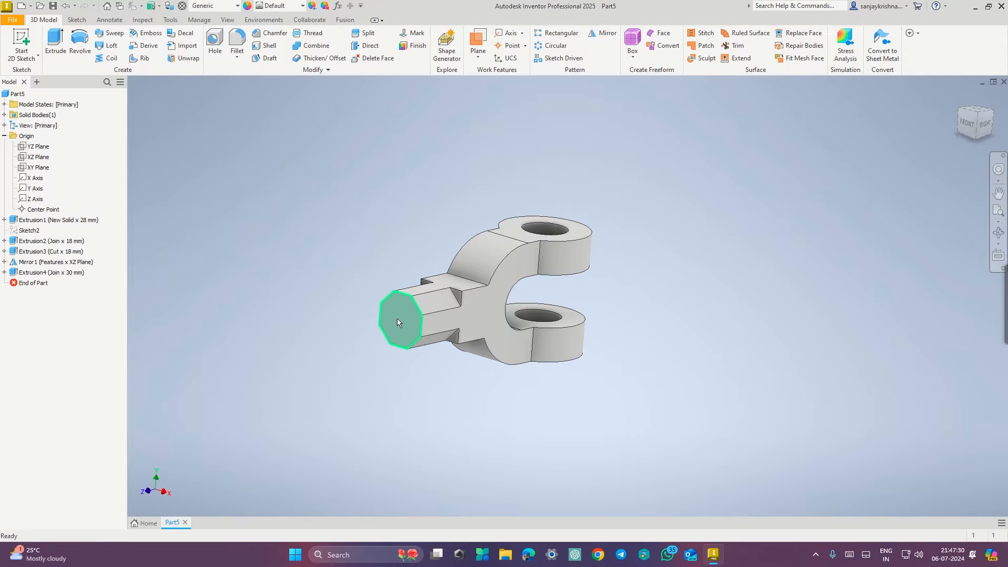
key("ctrl+super+Right")
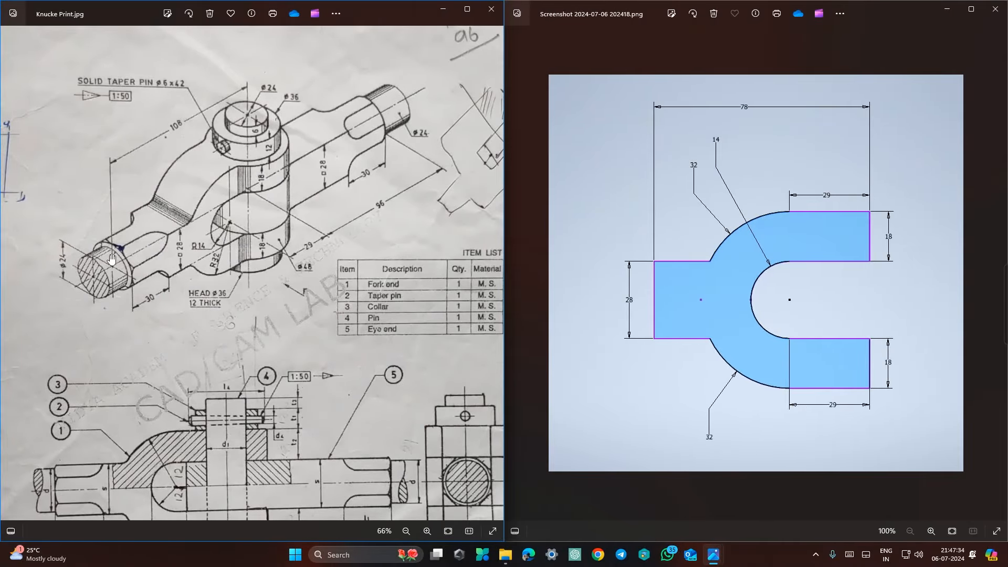
key("ctrl+super+Left")
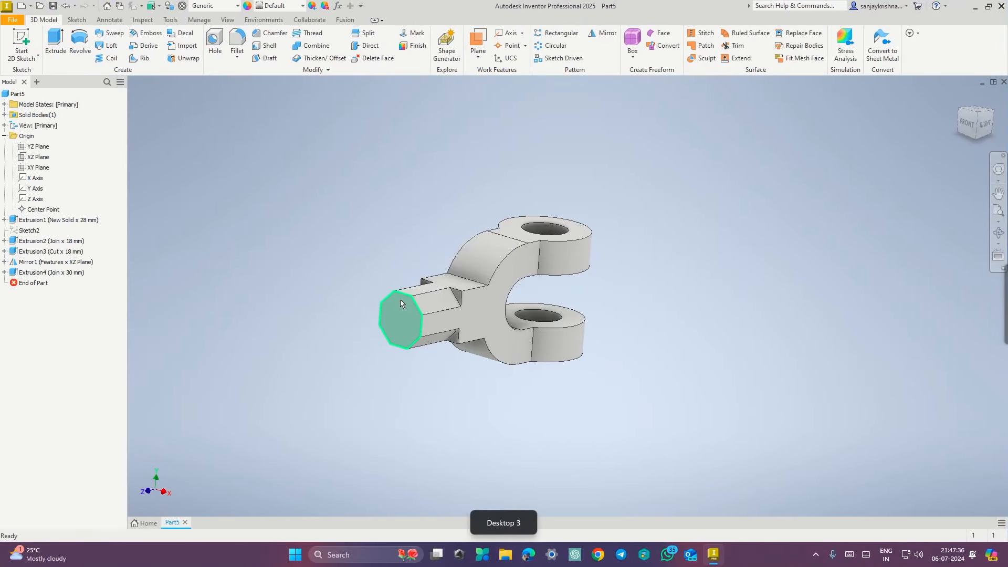
left_click(404, 319)
right_click(403, 320)
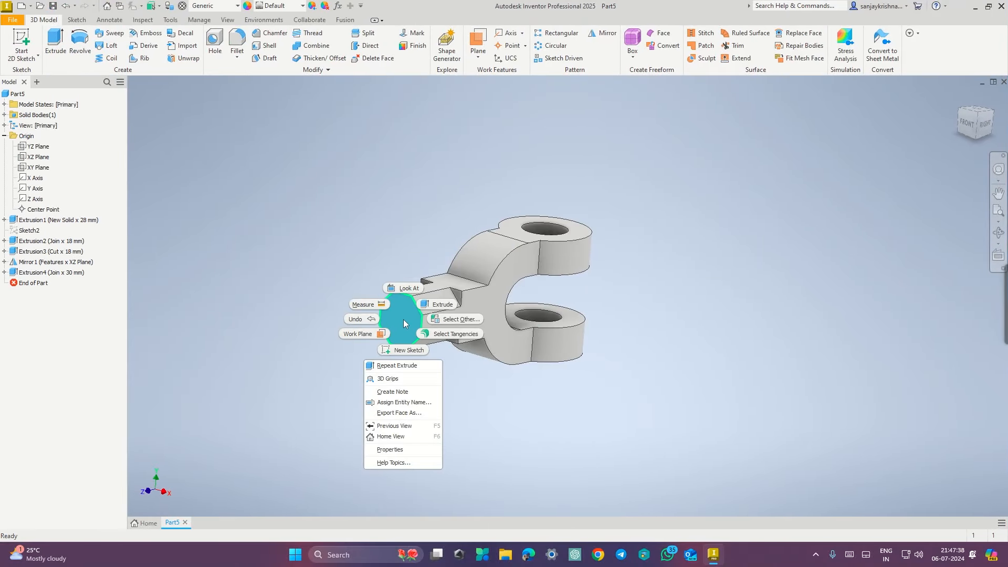
left_click(406, 351)
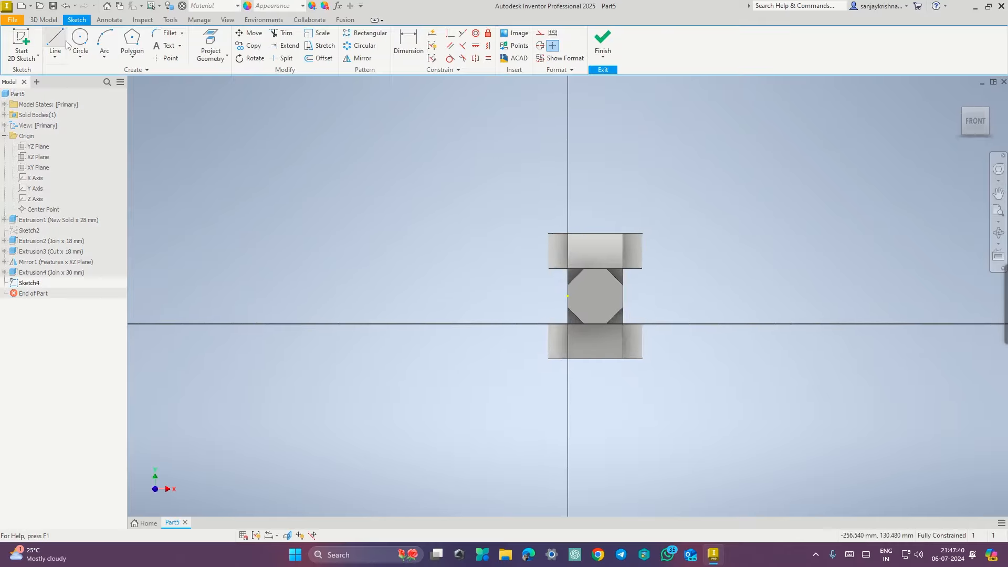
Draw a 24 mm diameter circle centred on the octagonal face, checking the diameter in the reference, and finish the sketch.
left_click(83, 43)
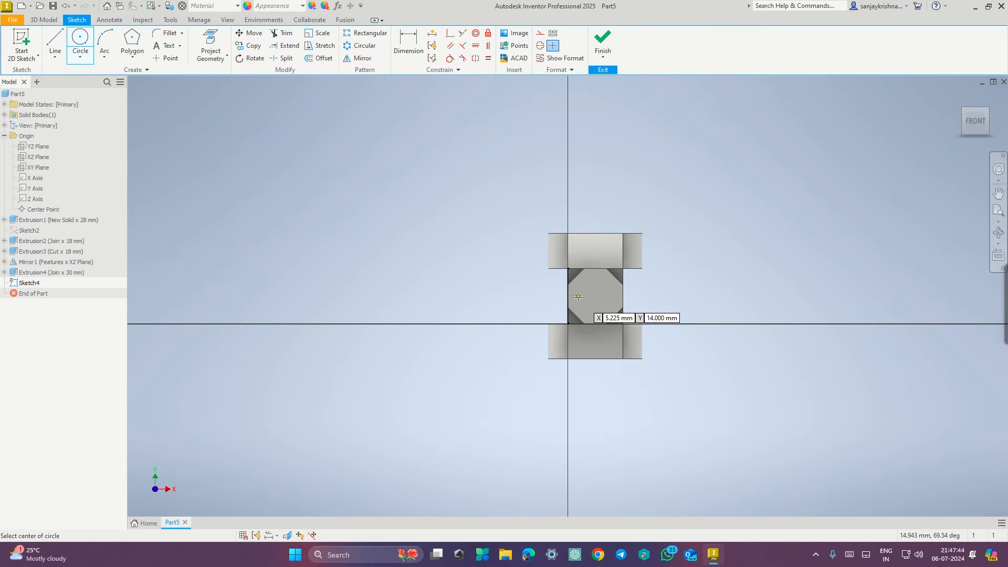
scroll(568, 297, "up", 5)
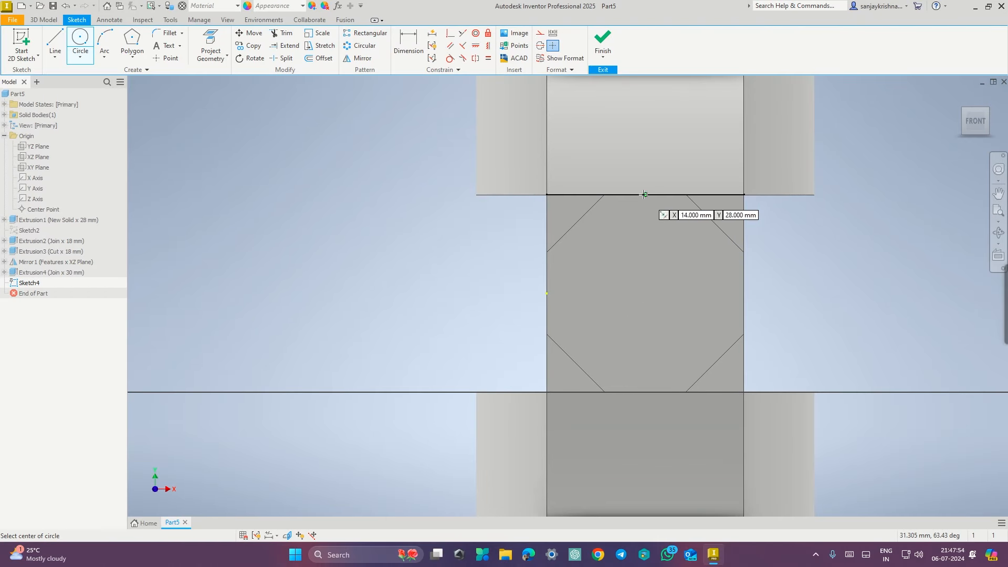
left_click(645, 292)
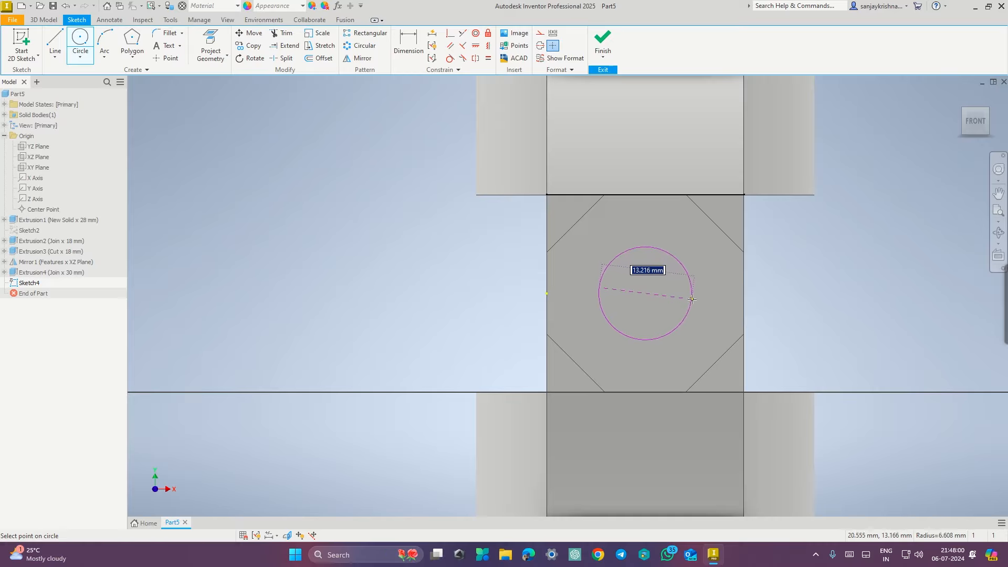
key("ctrl+super+Right")
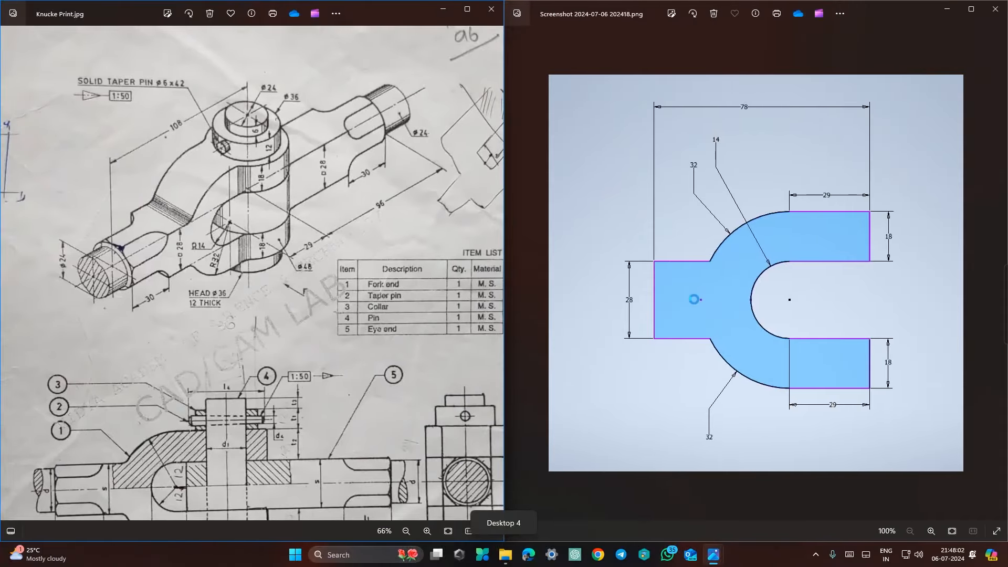
key("ctrl+super+Left")
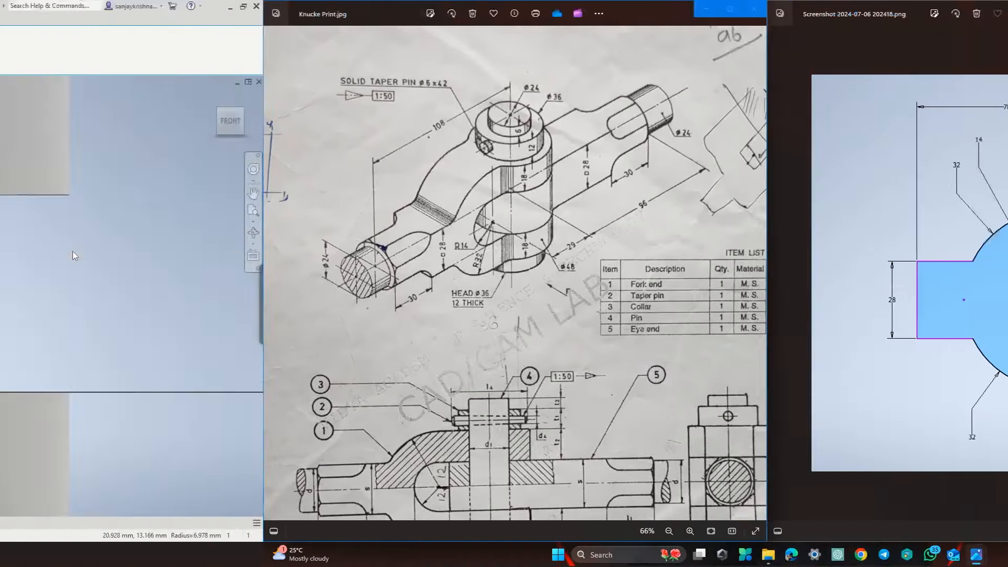
type("2")
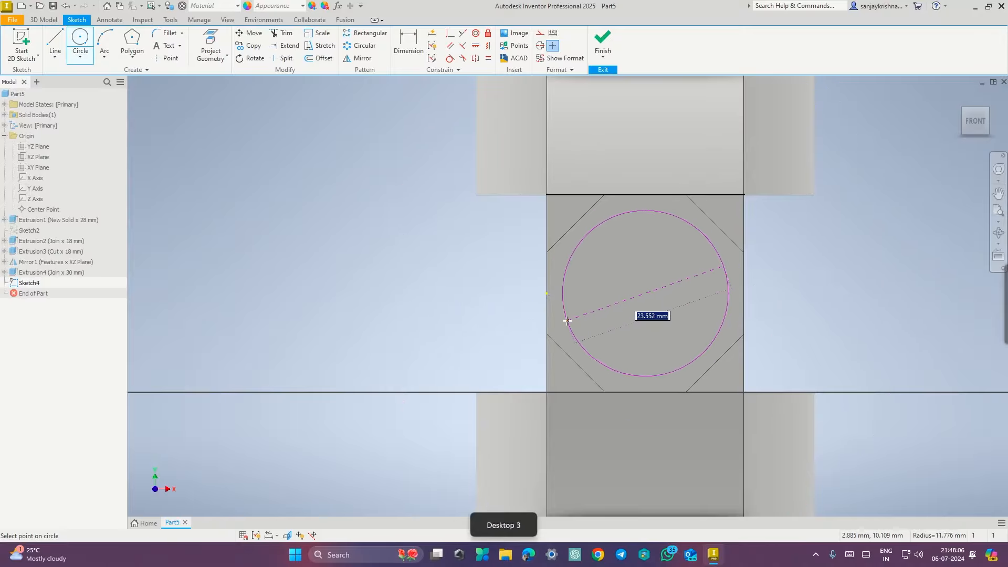
type("4")
key("Return")
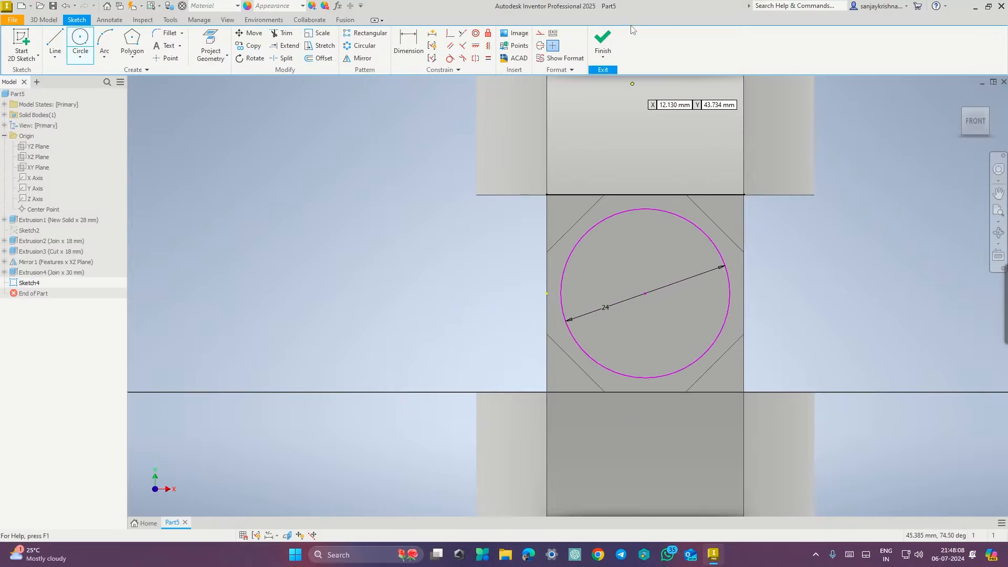
left_click(602, 41)
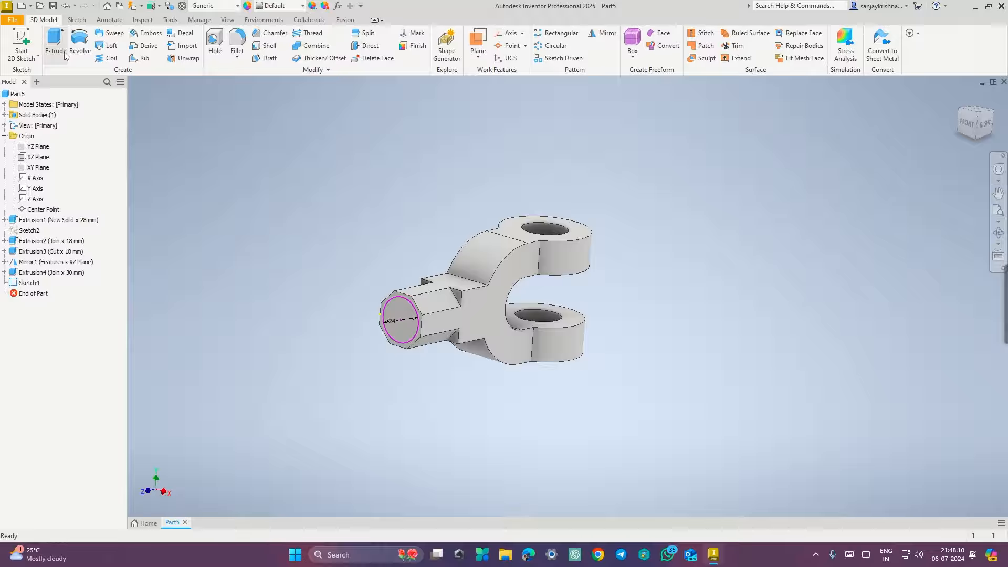
Extrude the 24 mm circle 30 mm outward, joined to the octagonal shank.
left_click(55, 44)
left_click(151, 243)
middle_click_drag(557, 393, 512, 391, "shift")
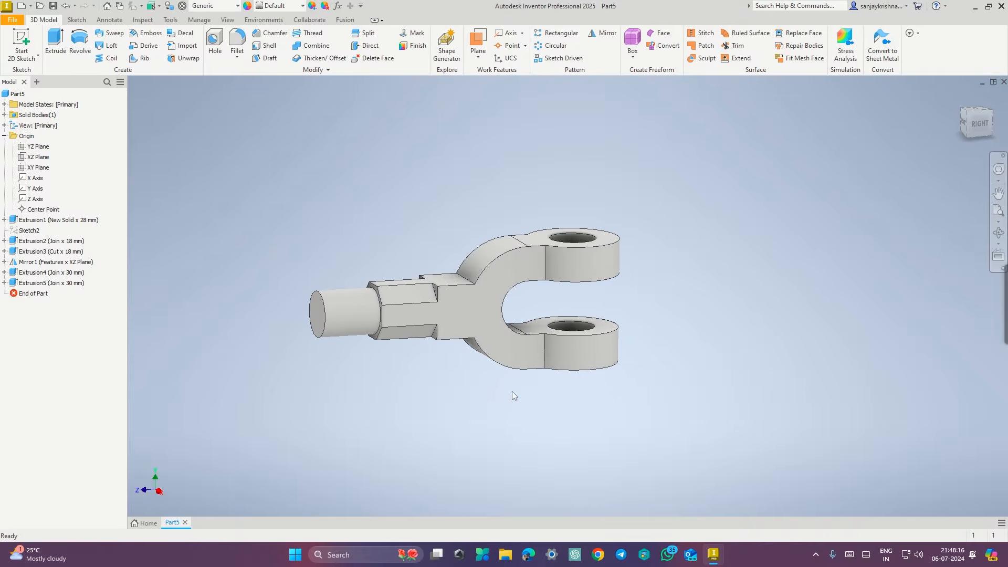
Examine the transition between the octagonal and square shank sections in the reference drawing.
key("ctrl+super+Right")
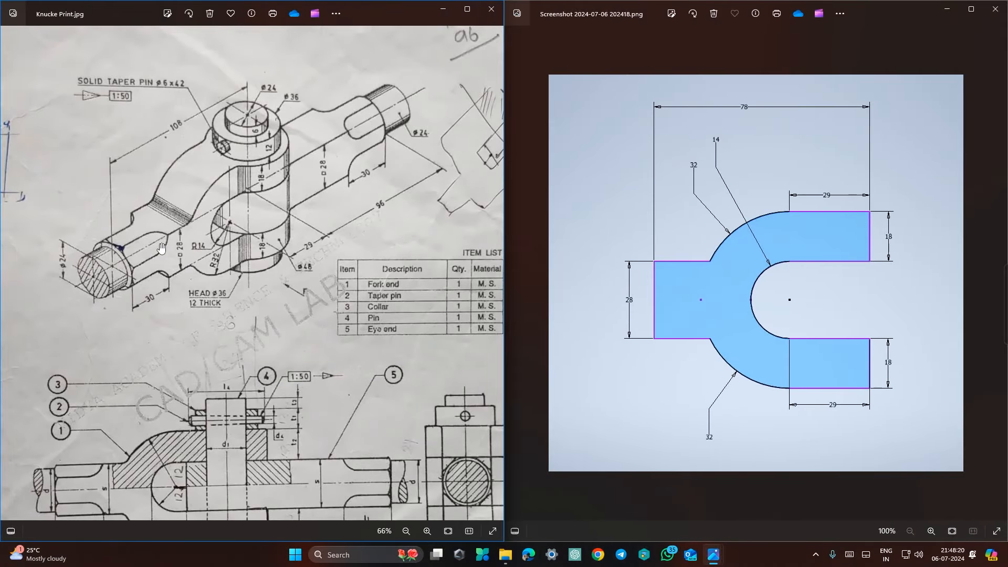
left_click_drag(243, 401, 293, 364)
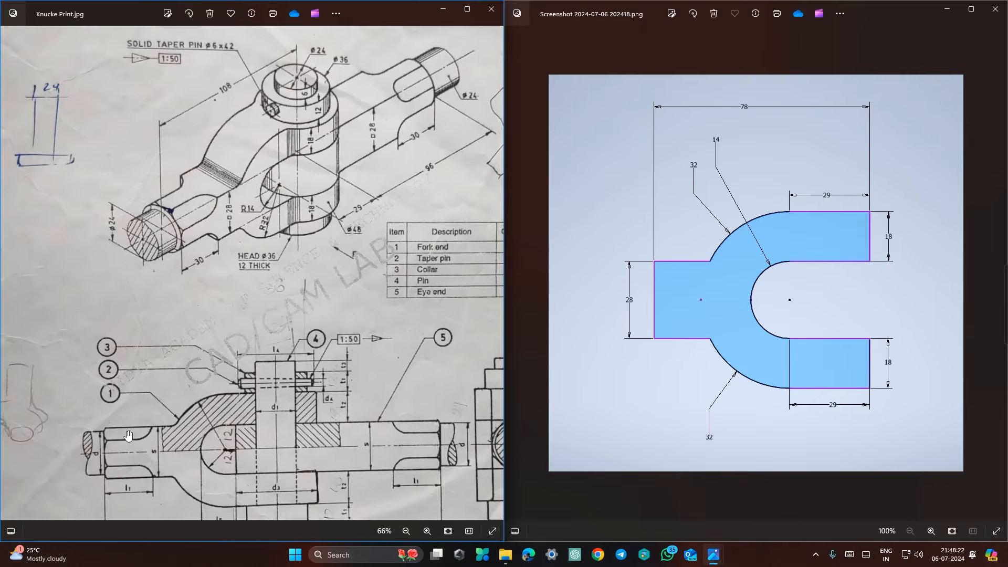
key("ctrl+super+Left")
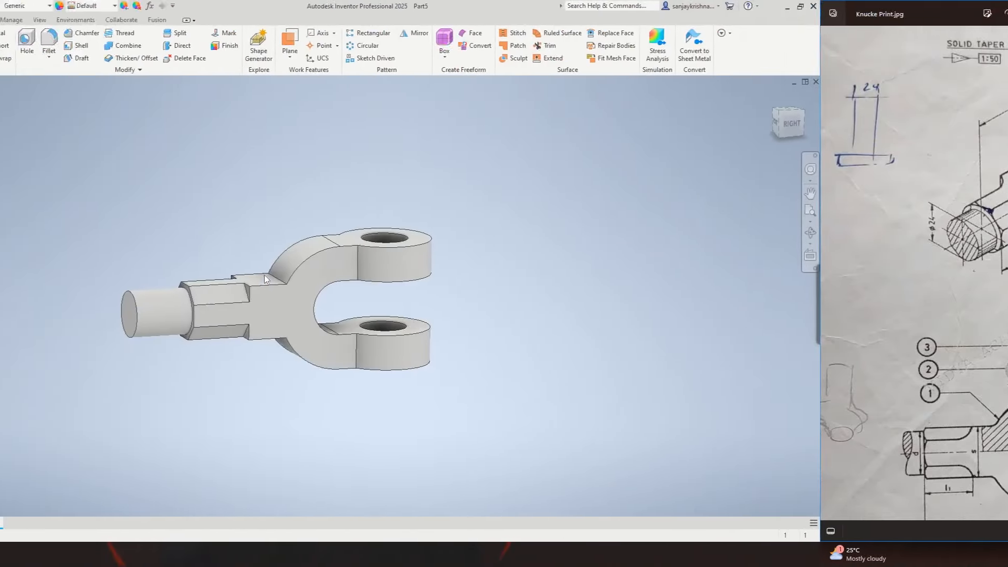
middle_click_drag(440, 185, 444, 188)
Fillet the four inner corner edges where the octagonal section meets the square shank with a 6 mm radius.
left_click(237, 42)
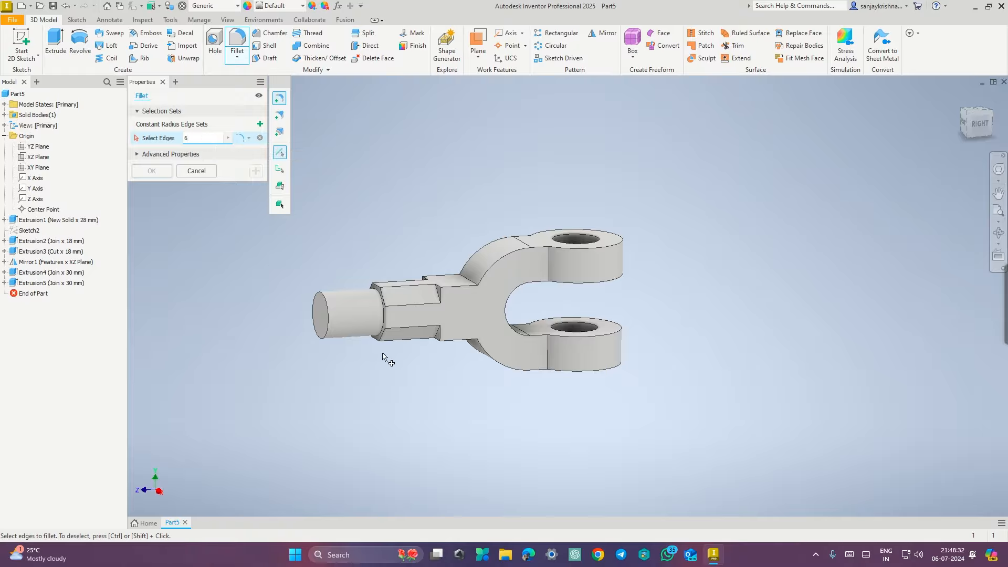
scroll(434, 298, "up", 2)
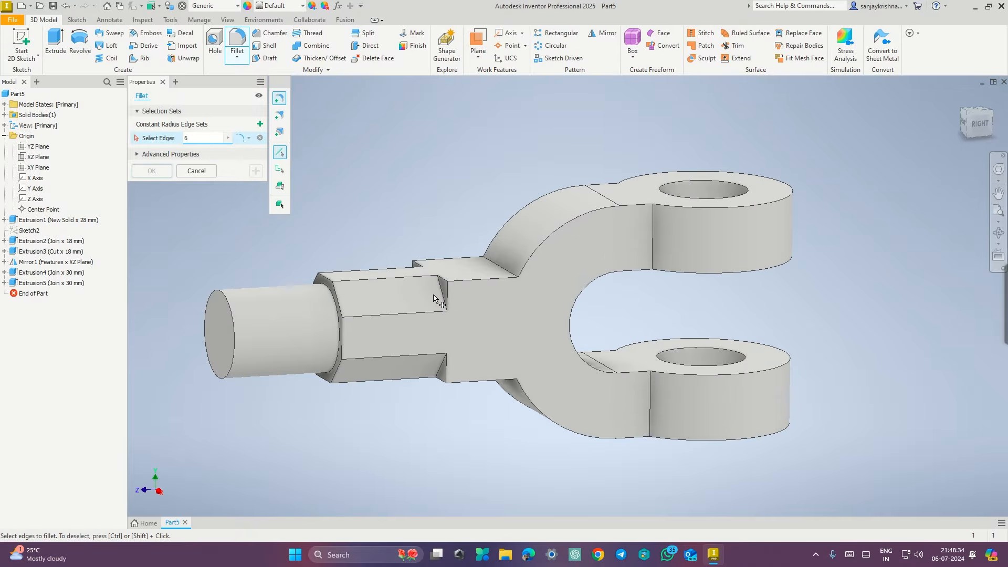
left_click(443, 294)
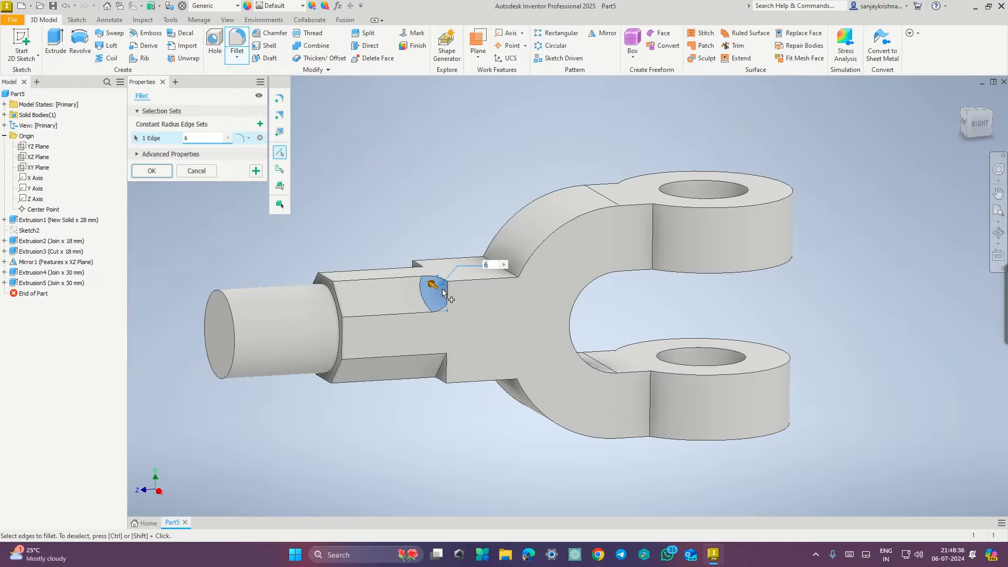
middle_click_drag(450, 231, 488, 358, "shift")
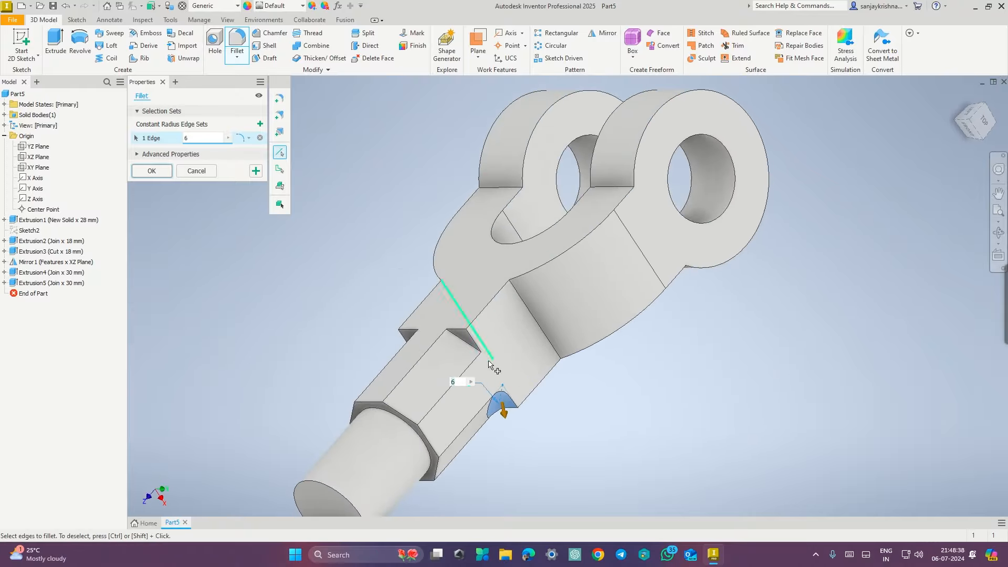
left_click(470, 349)
middle_click_drag(580, 423, 653, 404, "shift")
left_click(486, 339)
left_click(492, 316)
middle_click_drag(760, 316, 603, 337, "shift")
left_click(152, 171)
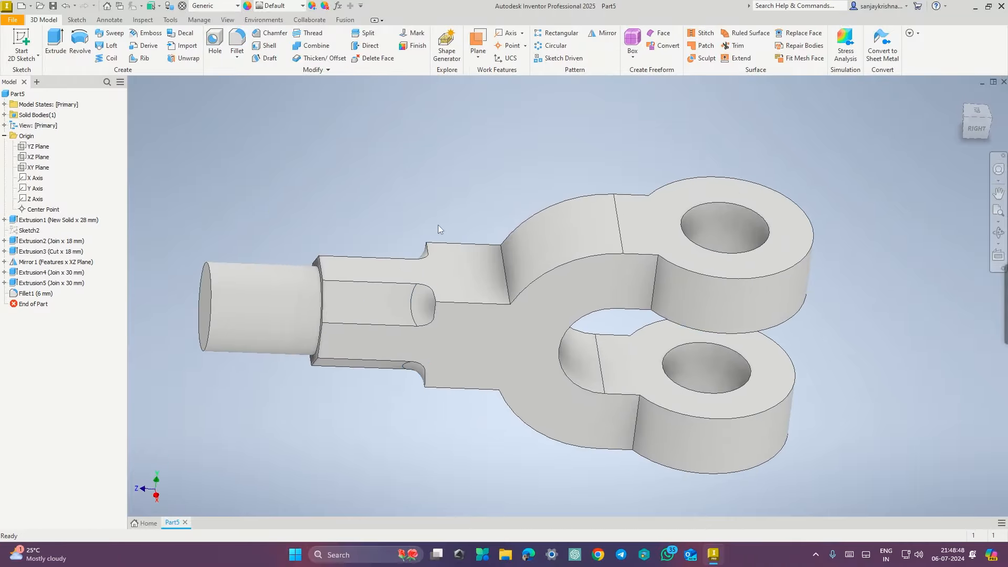
Fillet the upper outer shank-to-fork edge and the four edges where the pin eyes meet the fork arms with a 20 mm radius.
middle_click_drag(464, 205, 461, 191, "shift")
key("ctrl+super+Right")
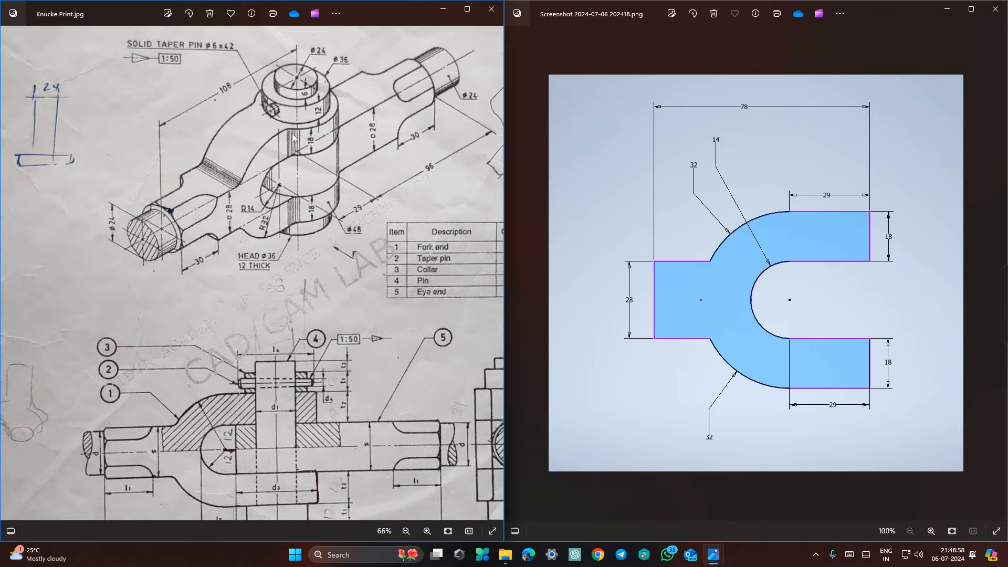
key("ctrl+super+Left")
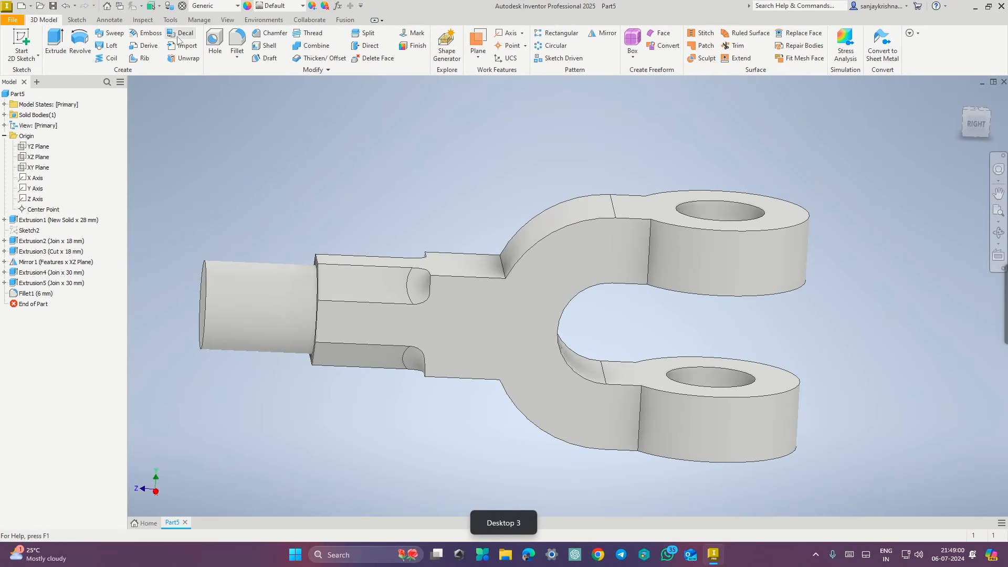
left_click(237, 41)
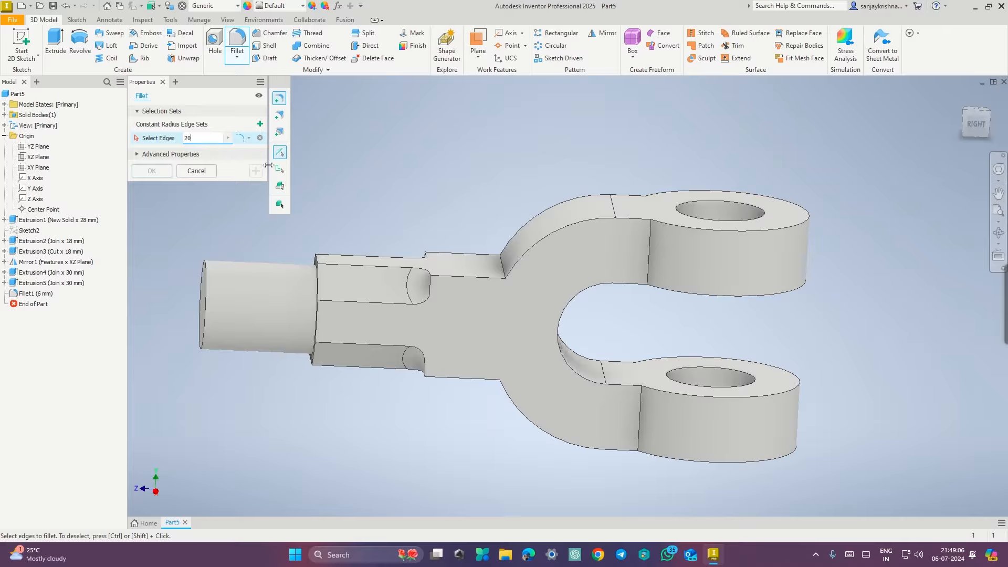
left_click(502, 269)
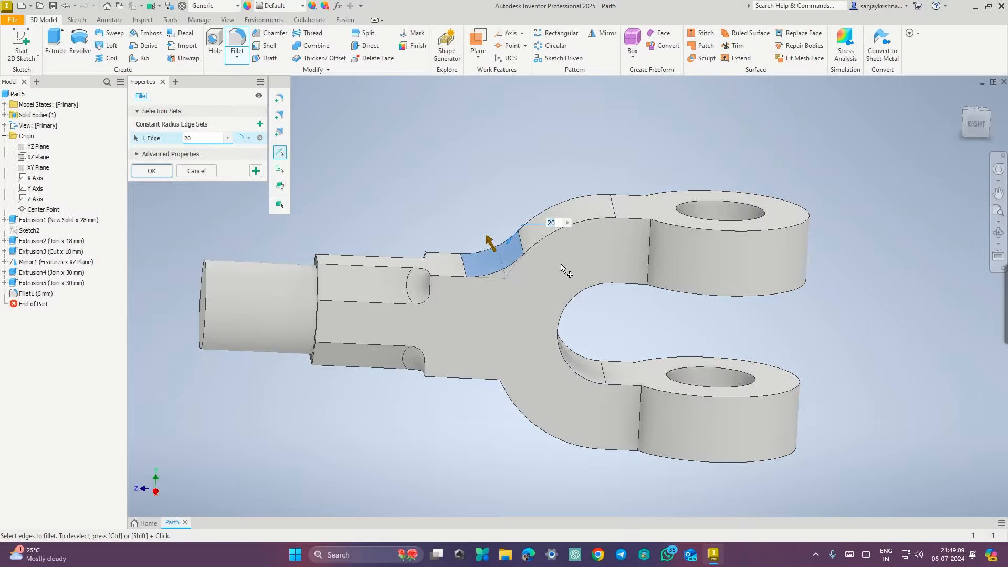
left_click(637, 416)
middle_click_drag(887, 311, 758, 353, "shift")
left_click(653, 353)
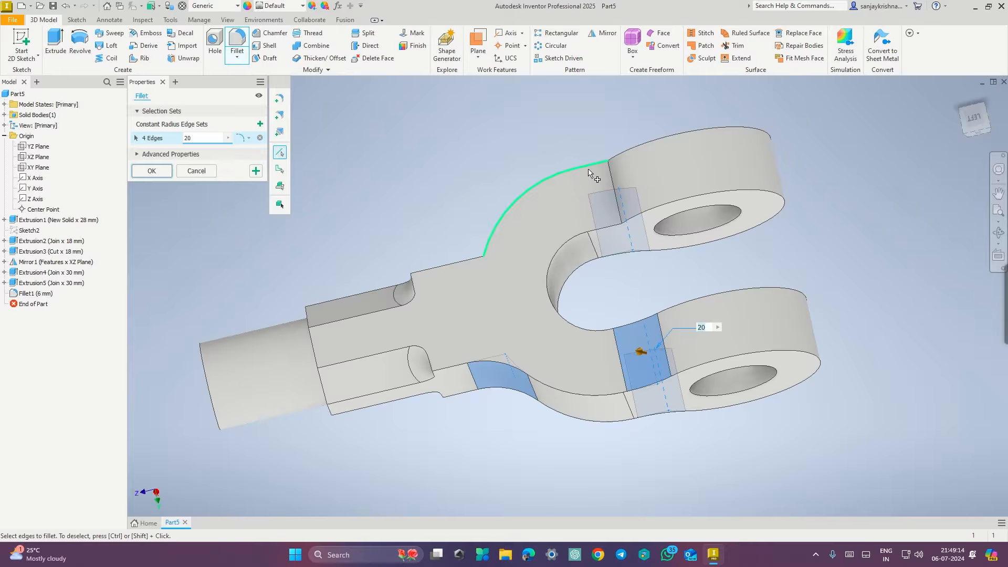
left_click(611, 176)
middle_click_drag(847, 428, 869, 312, "shift")
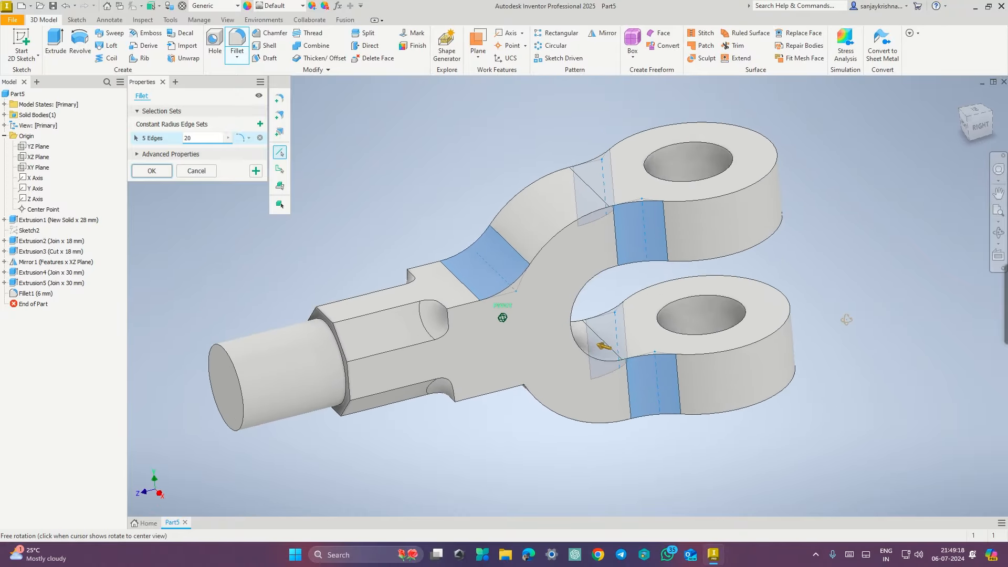
left_click(152, 171)
middle_click_drag(826, 256, 735, 234, "shift")
scroll(801, 264, "down", 5)
scroll(836, 263, "up", 3)
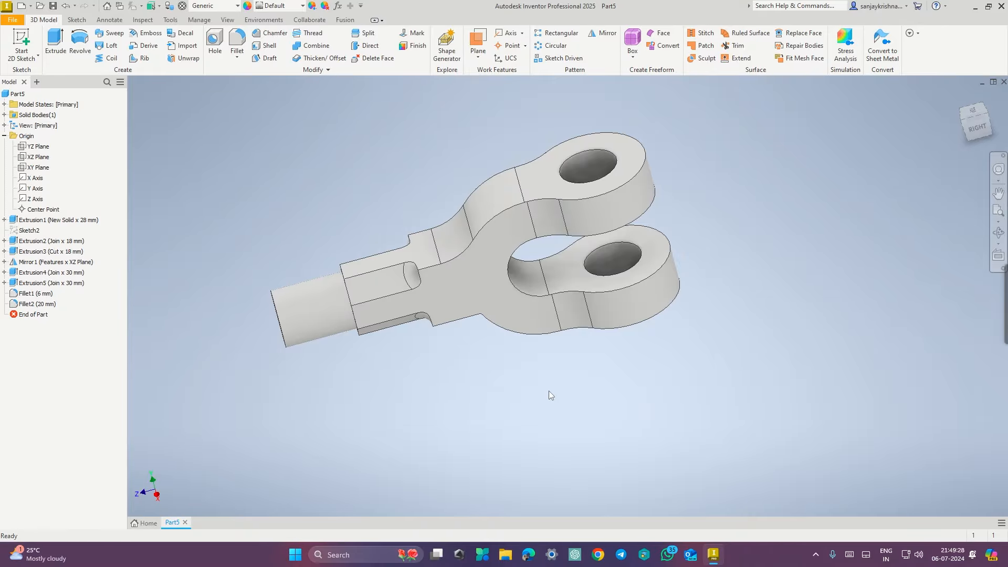
Save the part as Fork End in the Knuckle Joint folder.
key("ctrl+s")
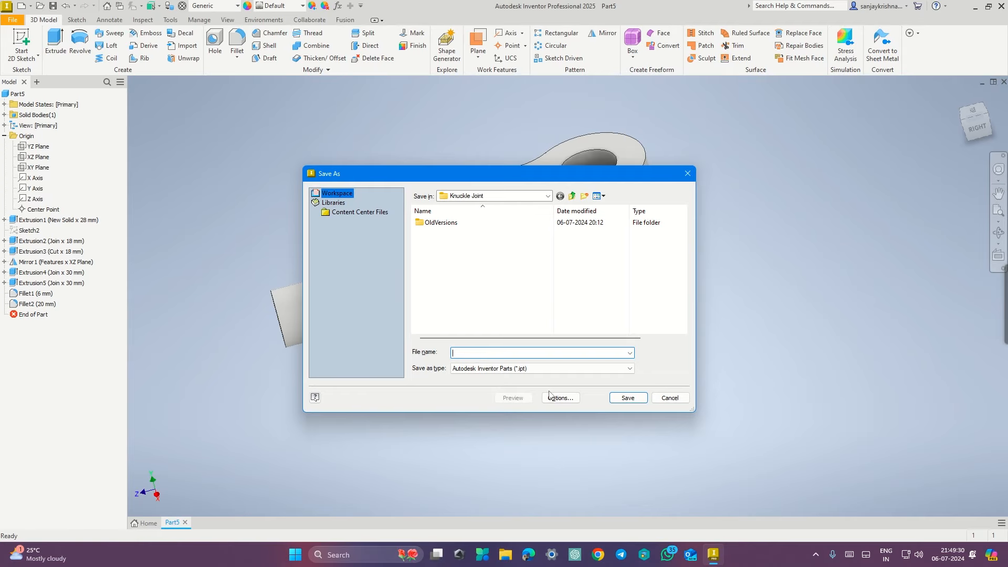
type("Fork")
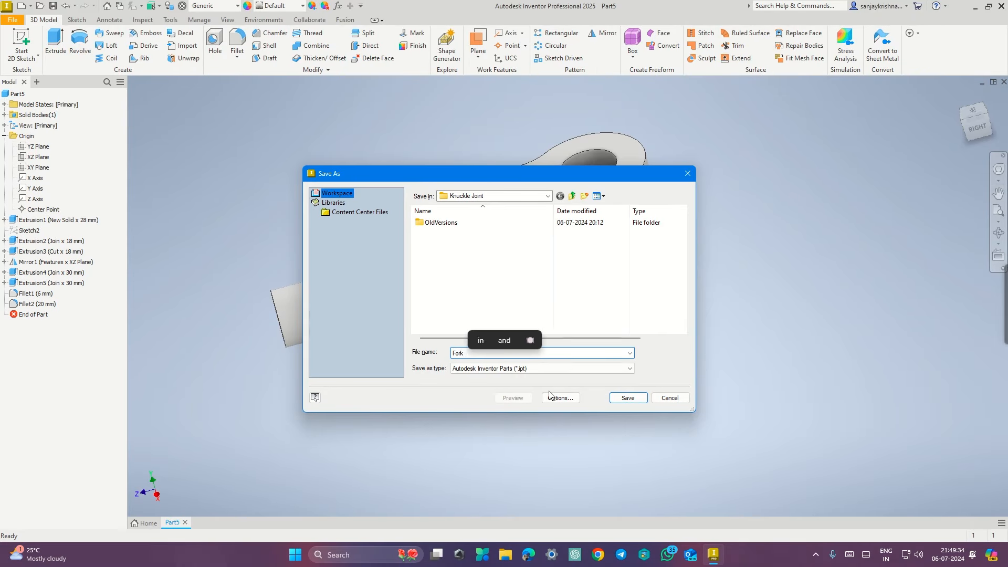
type(" En")
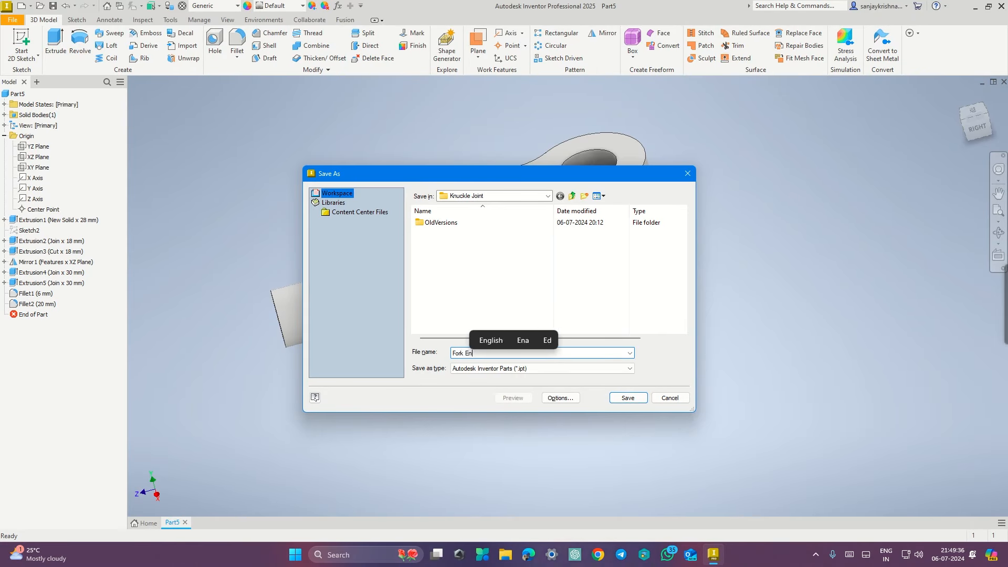
type("d")
left_click(612, 399)
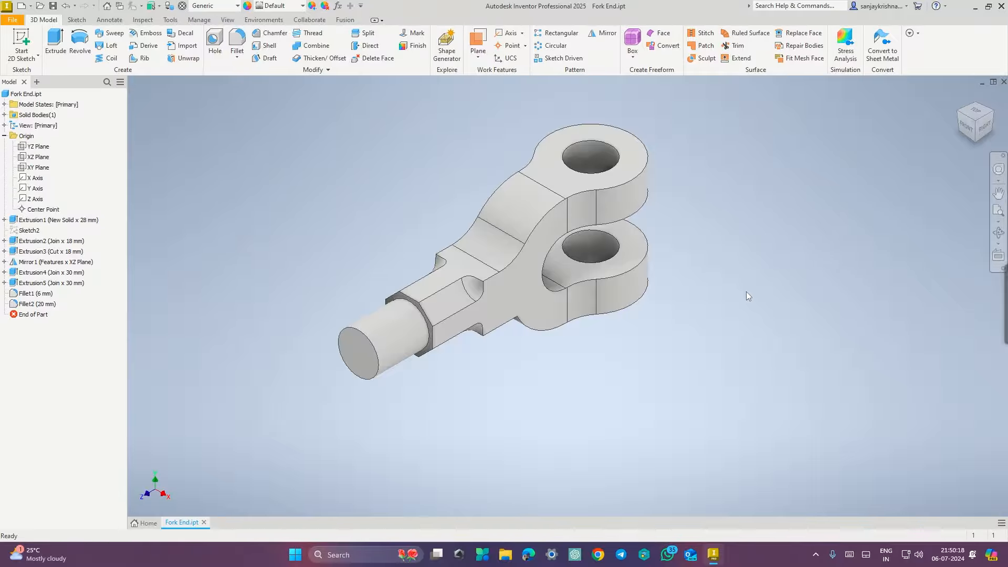
Check the eye end in the reference drawing, then create a new part and start a sketch on its YZ plane.
key("ctrl+super+Right")
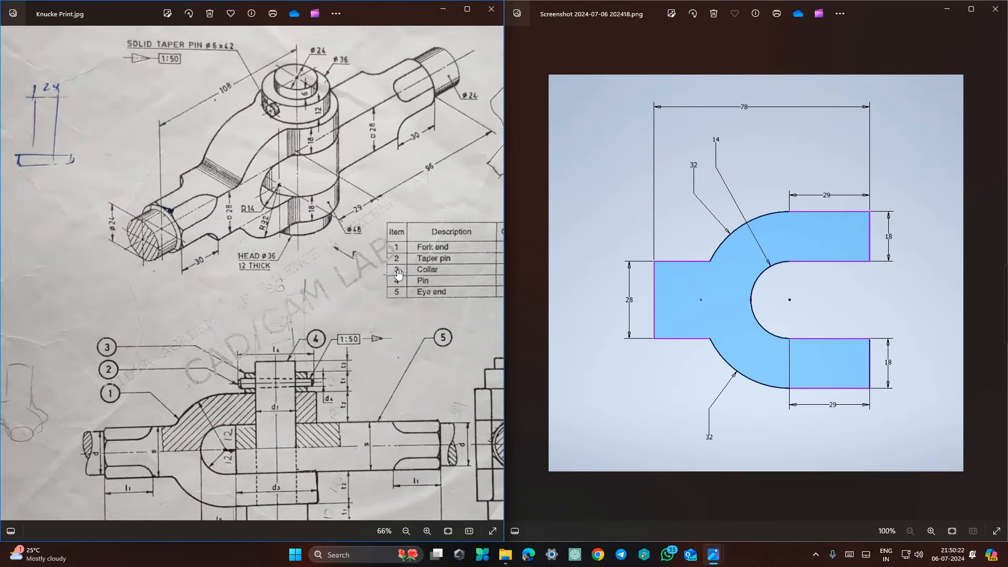
left_click_drag(439, 275, 378, 278)
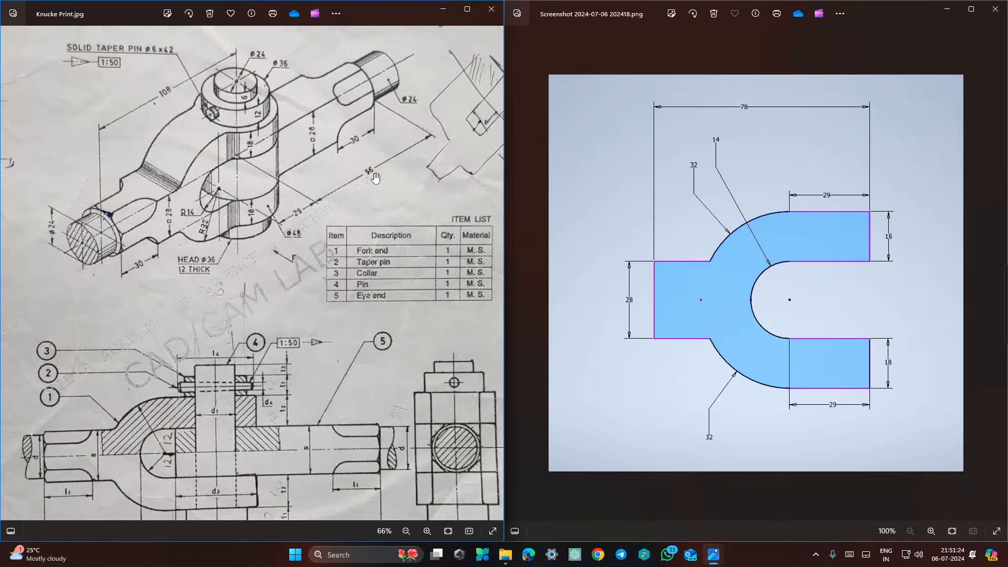
key("ctrl+super+Right")
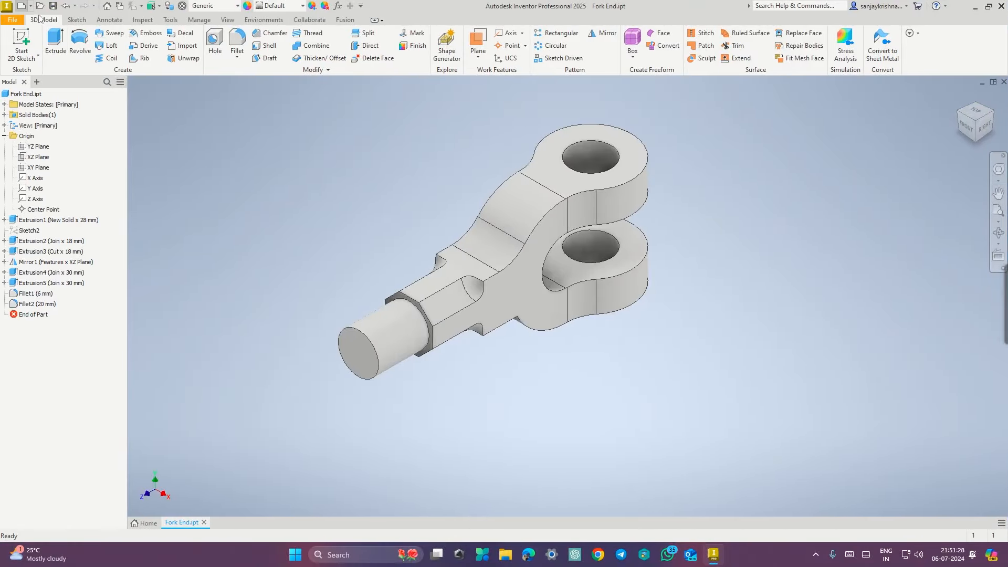
left_click(21, 6)
left_click(659, 425)
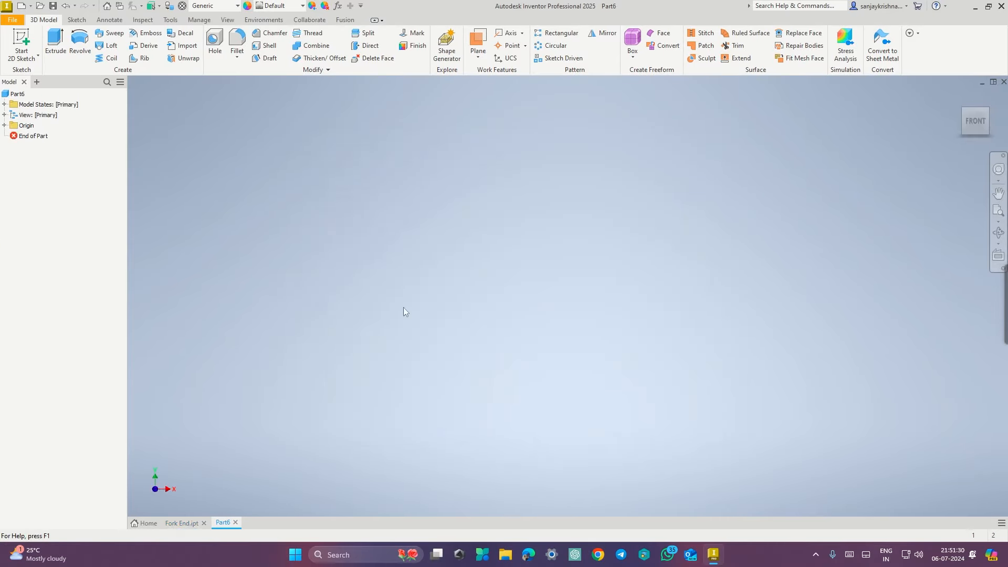
key("s")
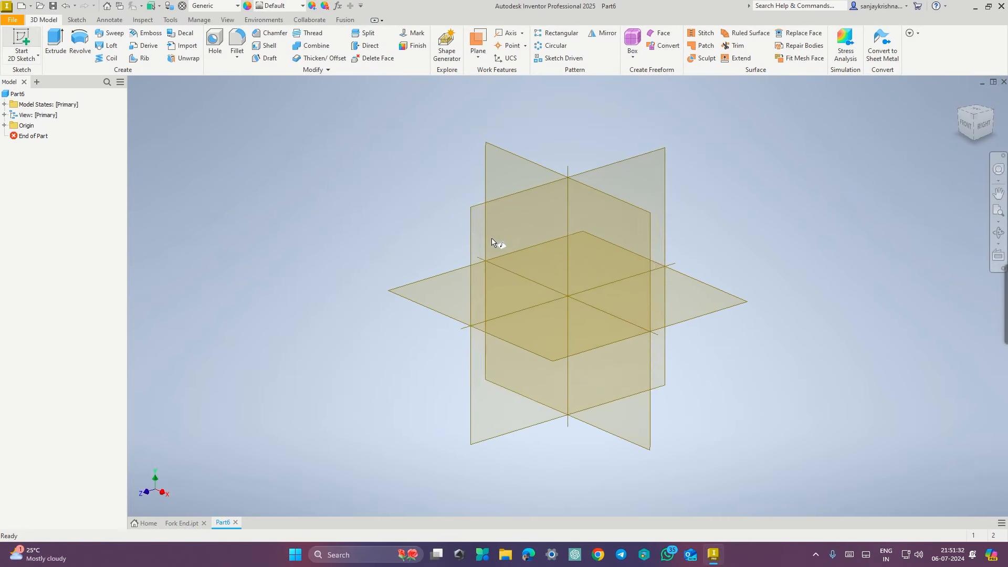
left_click(477, 221)
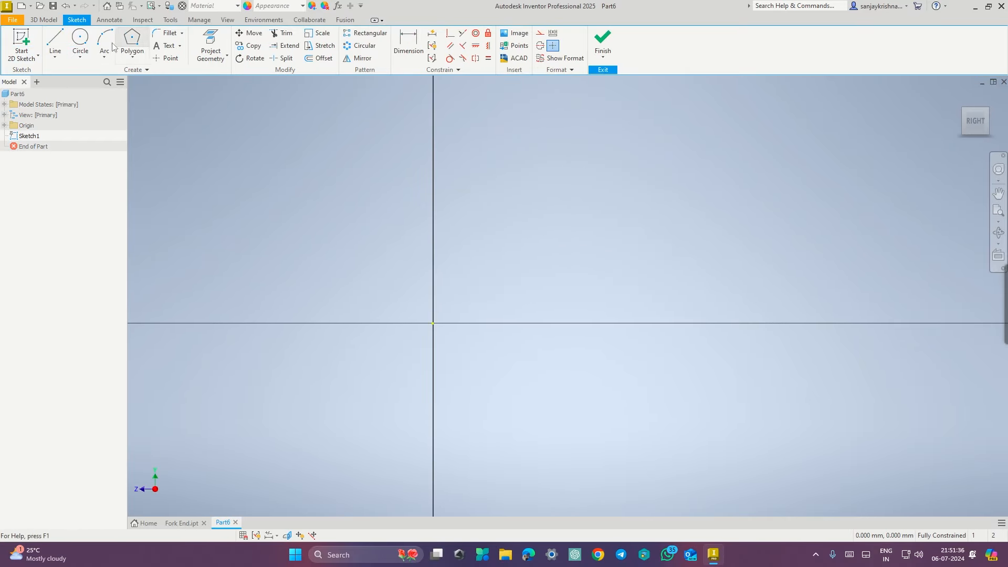
Draw a center rectangle at the origin, 28 mm high and 96-30 mm wide, checking the reference dimensions, and finish the sketch.
left_click(140, 58)
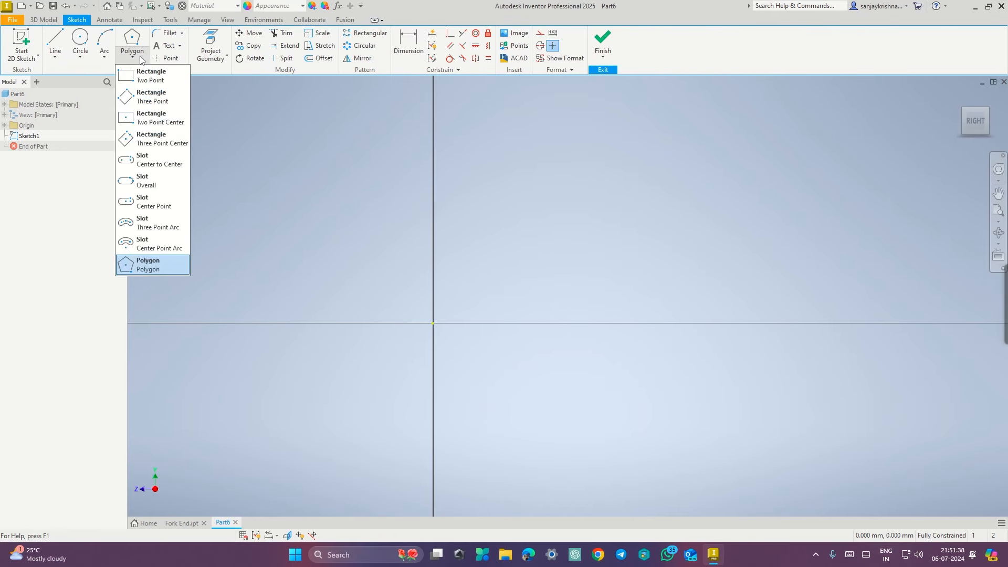
left_click(155, 118)
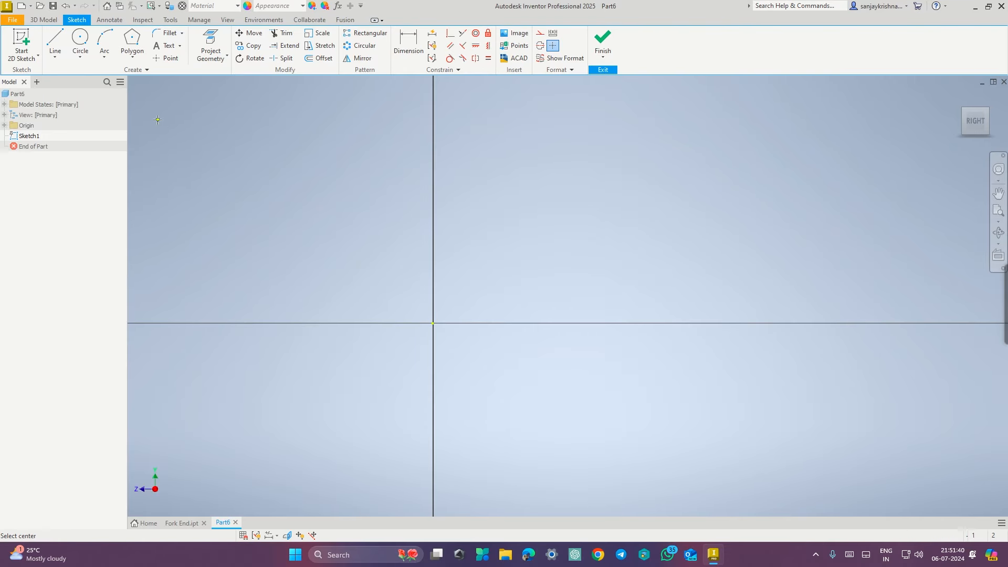
left_click(433, 323)
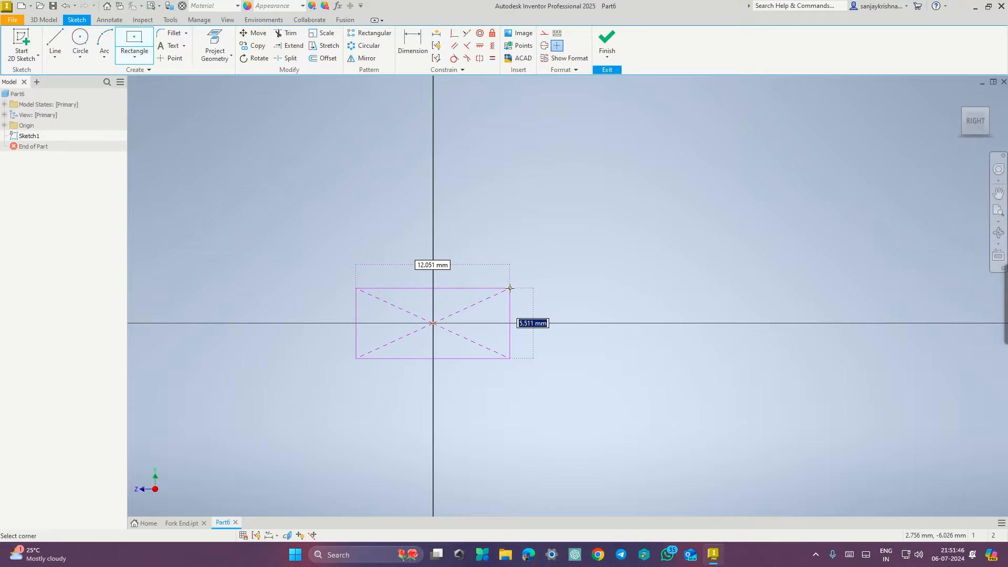
key("ctrl+super+Right")
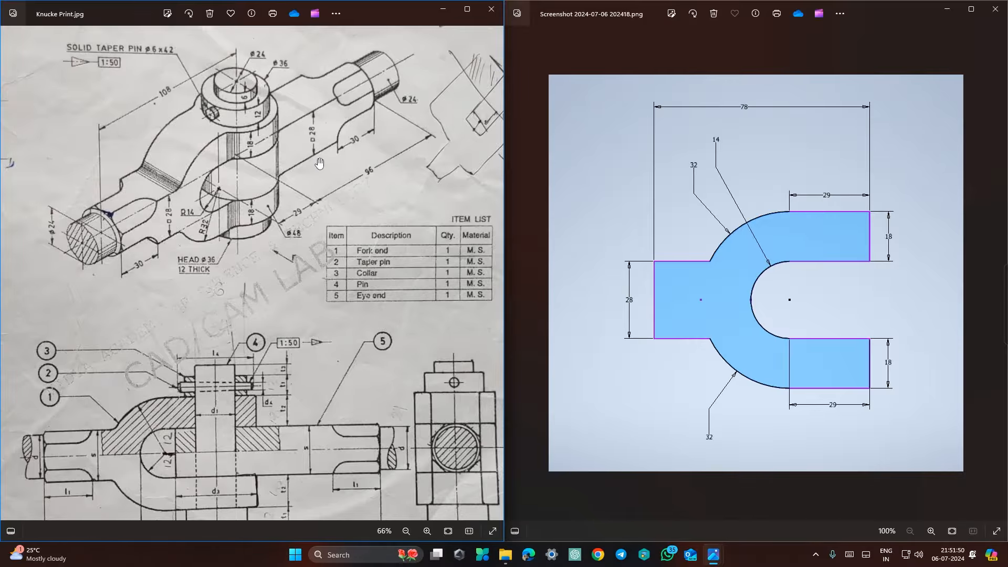
key("ctrl+super+Left")
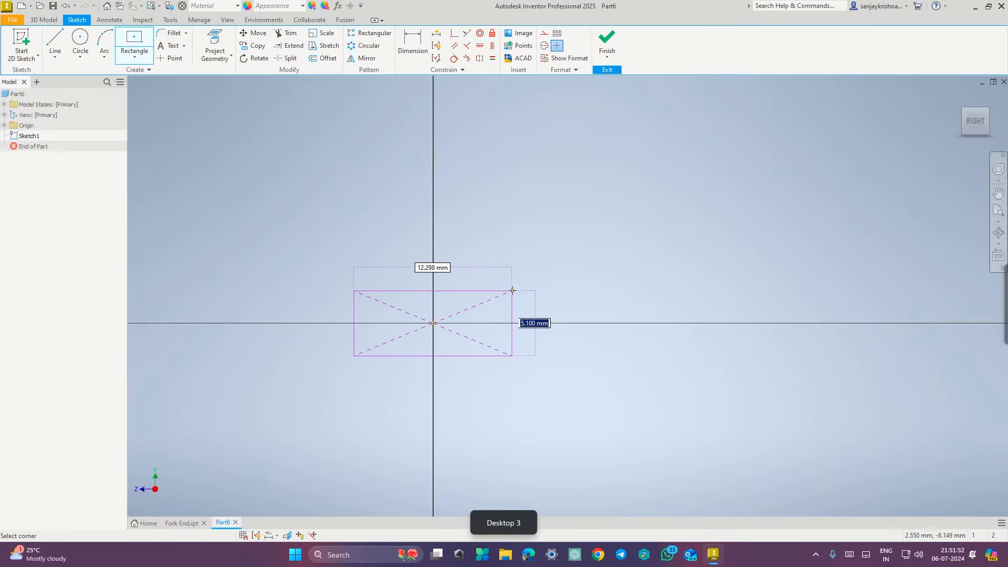
type("28")
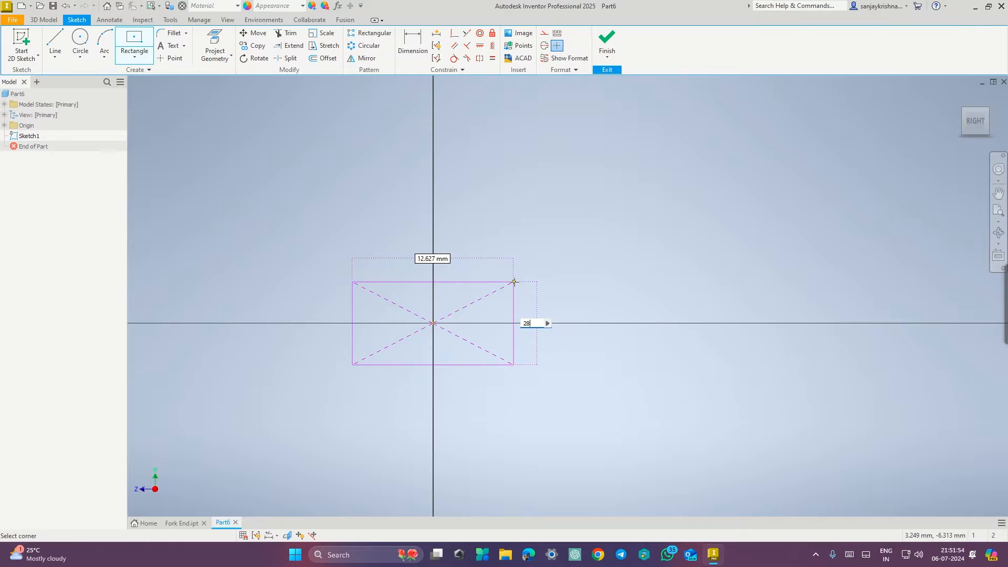
key("Tab")
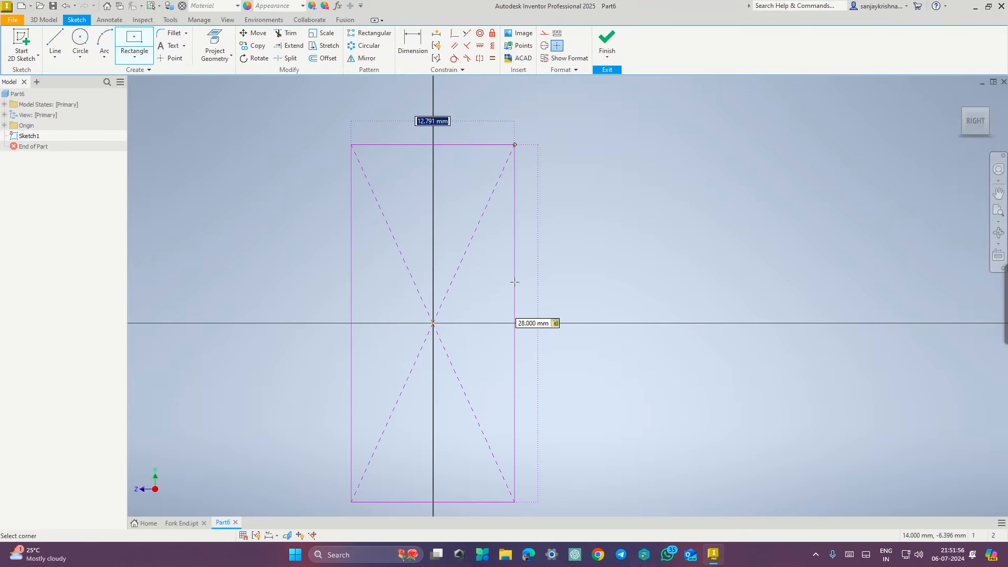
key("ctrl+super+Right")
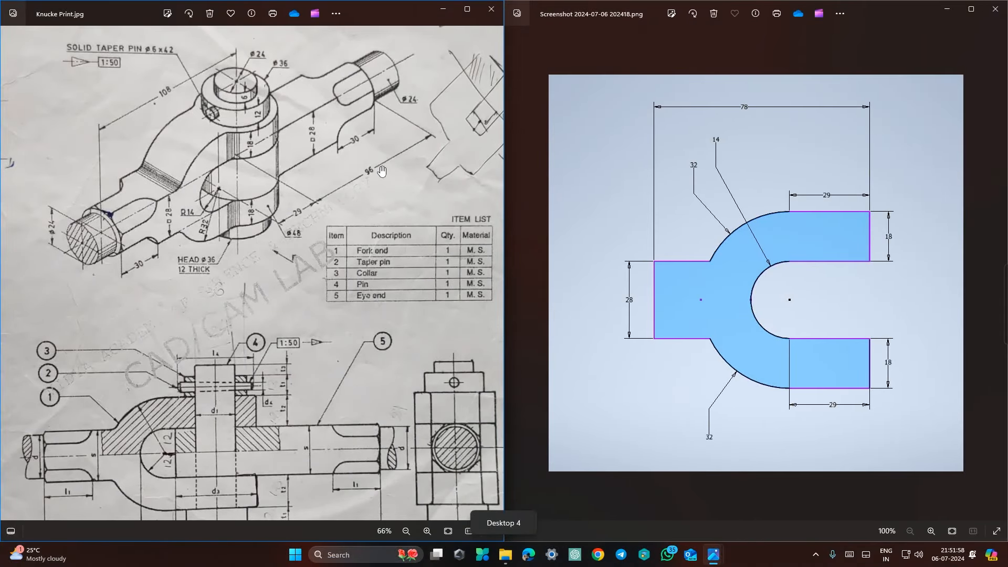
key("ctrl+super+Left")
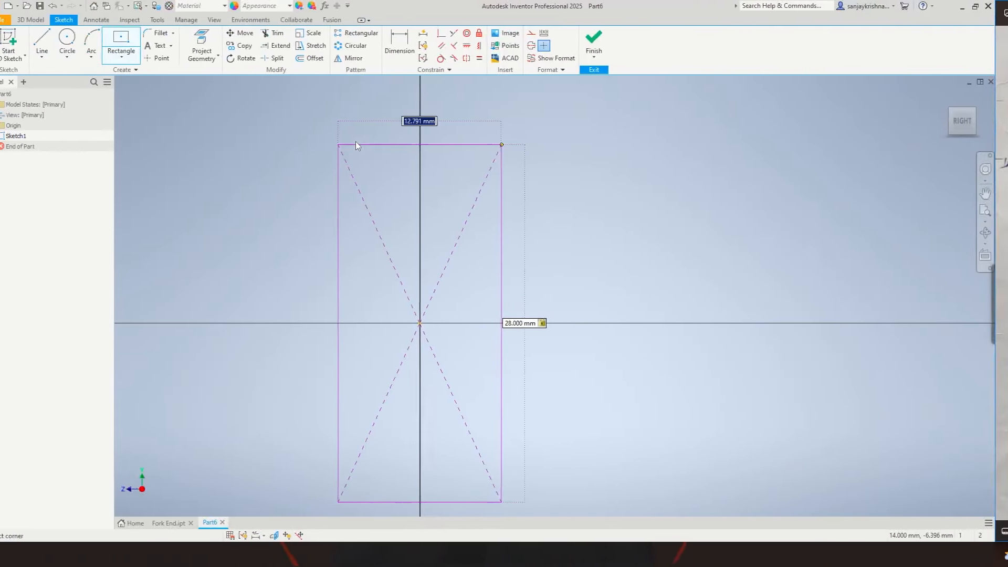
type("96")
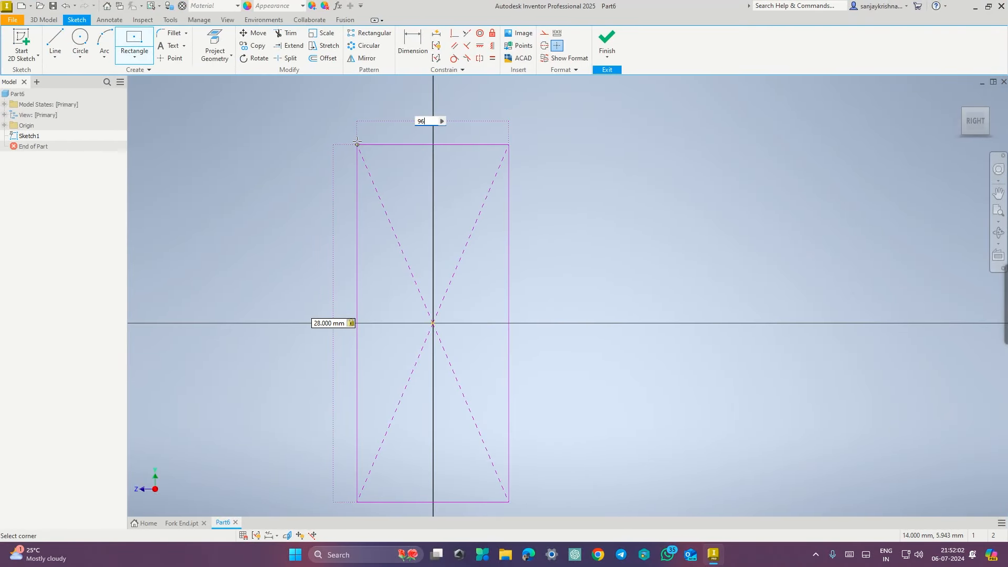
type("-30")
key("Return")
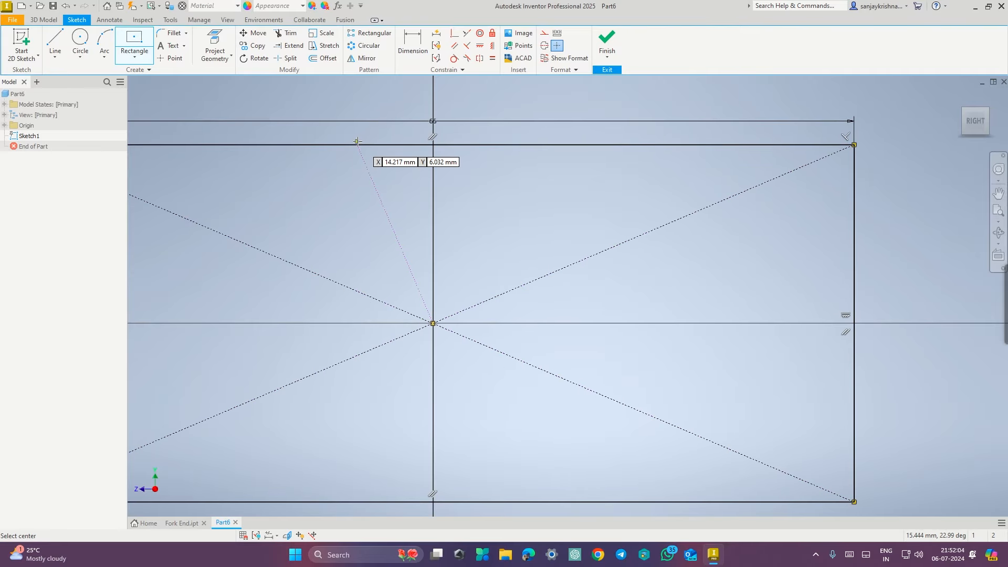
scroll(381, 150, "down", 5)
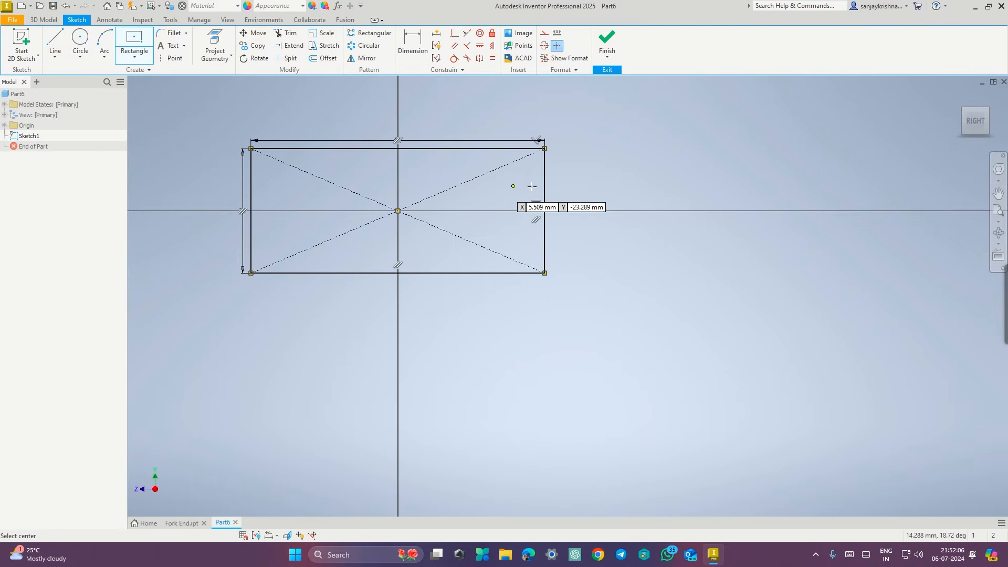
middle_click_drag(580, 192, 608, 230)
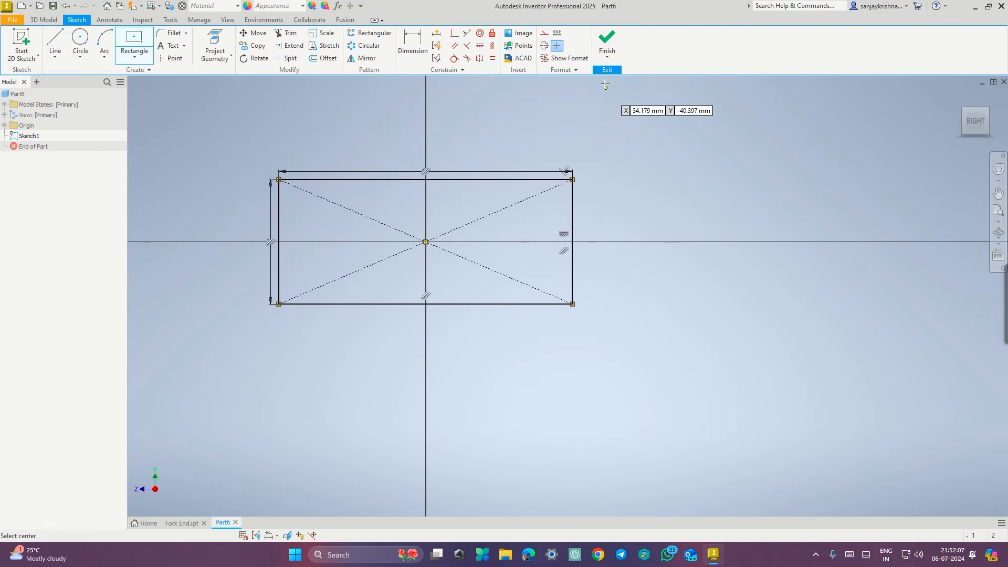
left_click(613, 46)
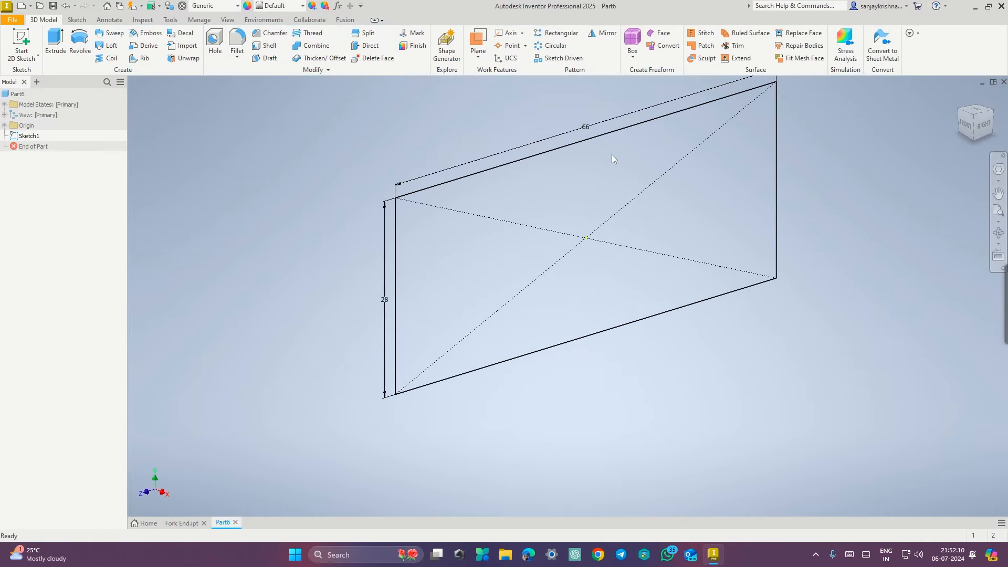
Extrude the 66 x 28 mm rectangle by 28 mm as a new solid, checking the shank thickness in the reference drawing.
middle_click_drag(664, 206, 550, 237)
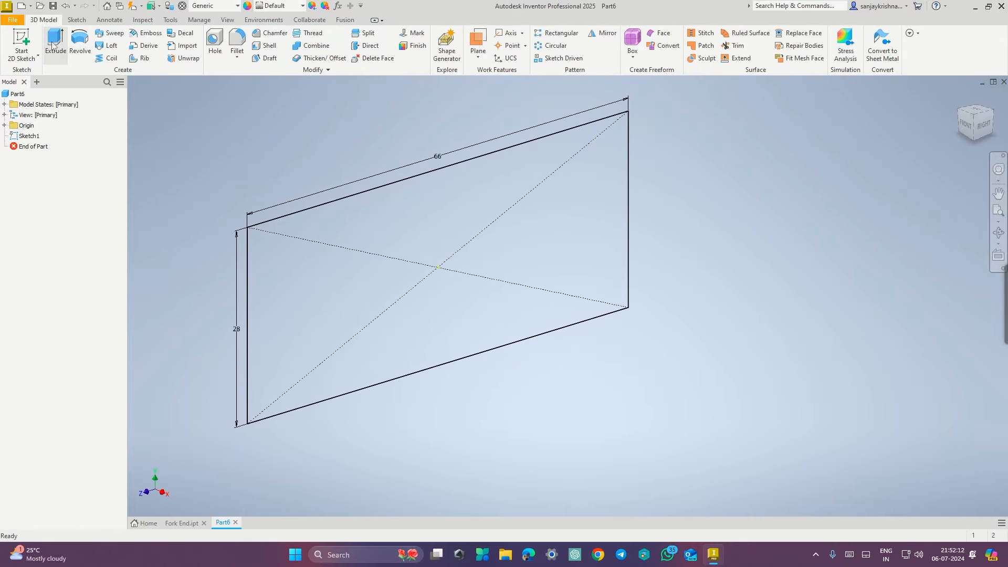
left_click(55, 45)
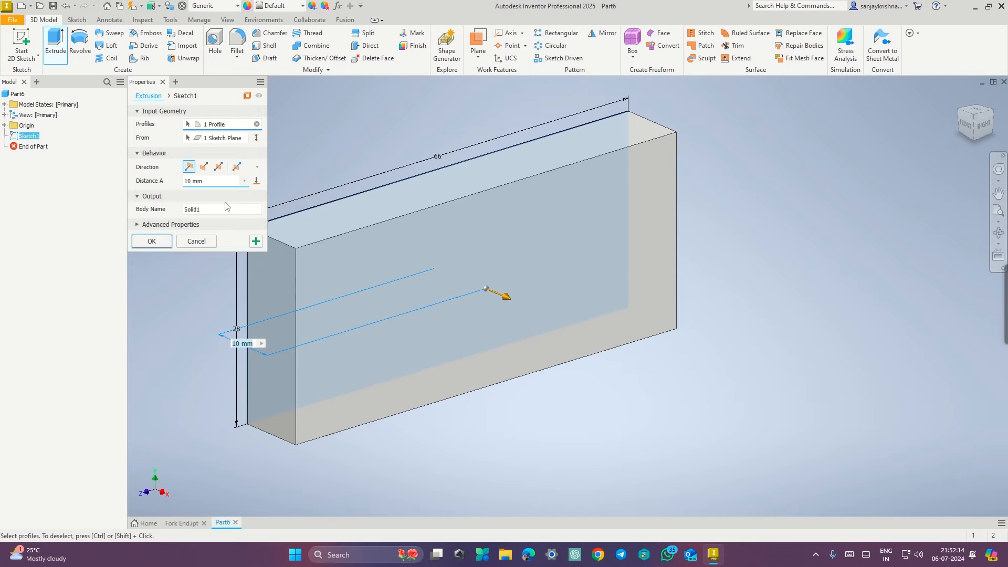
key("ctrl+super+Right")
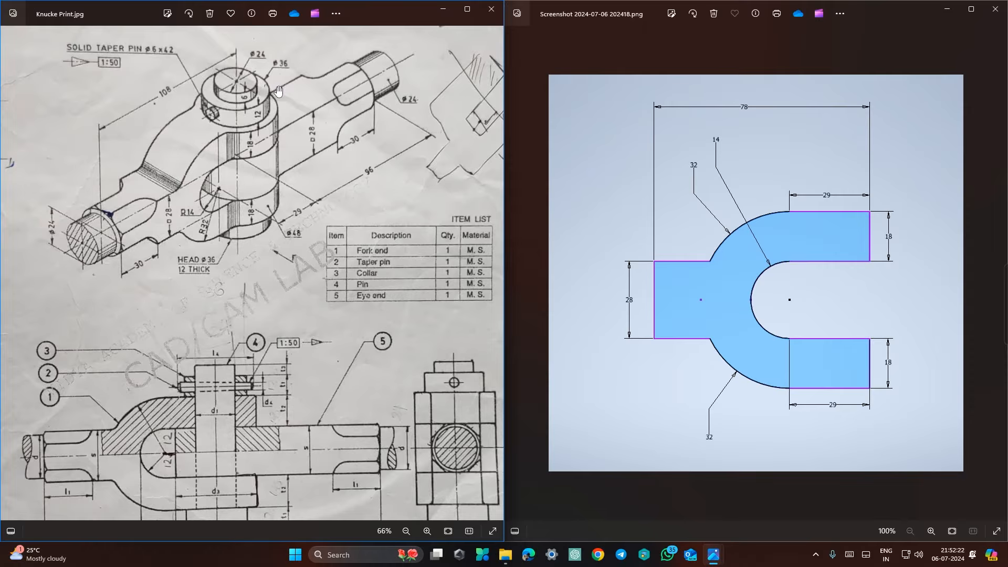
key("ctrl+super+Left")
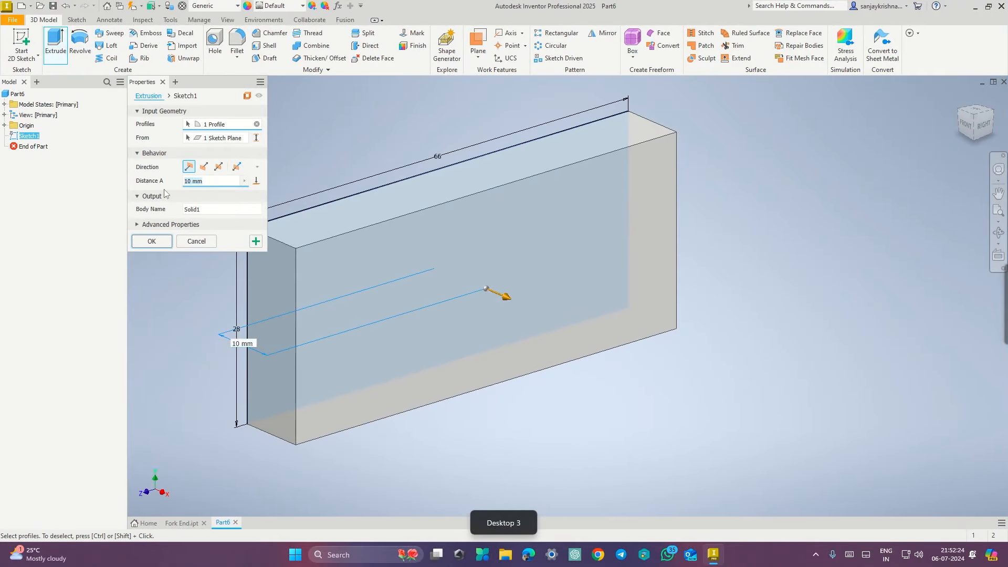
type("28")
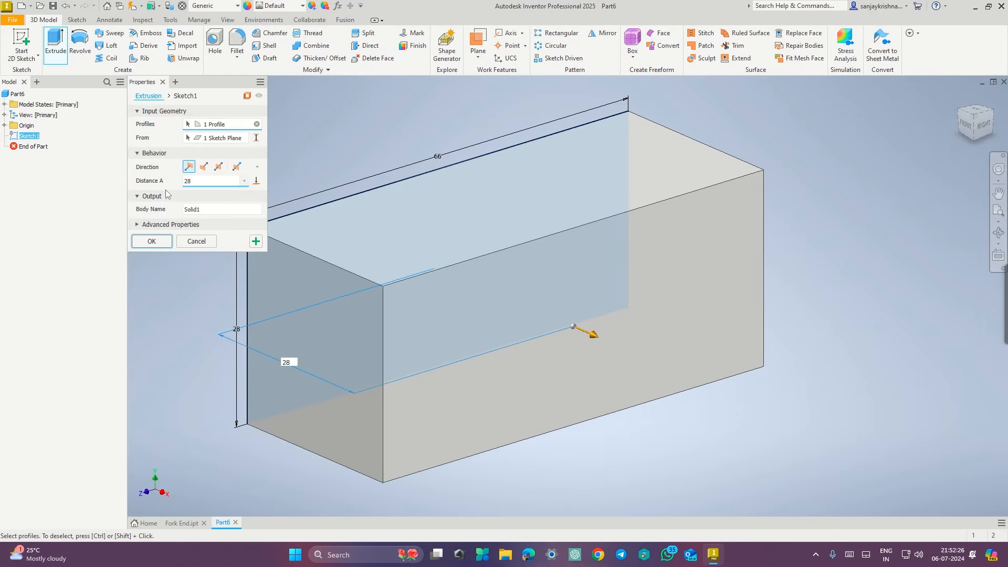
left_click(161, 239)
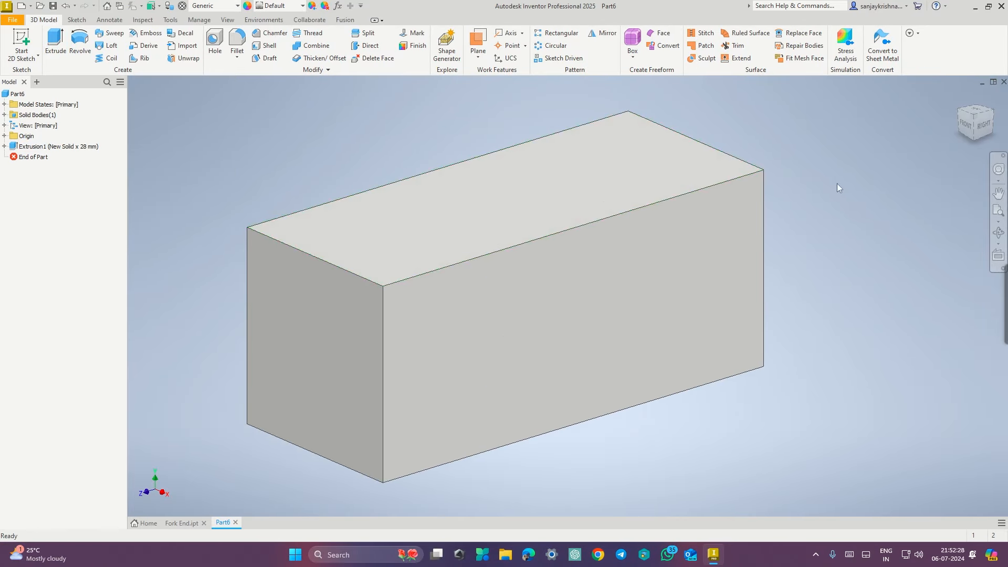
Start a sketch on the block's upper face and draw a 24 mm circle centred on the midpoint of its short end edge, checking the reference drawing.
middle_click_drag(595, 181, 554, 213, "shift")
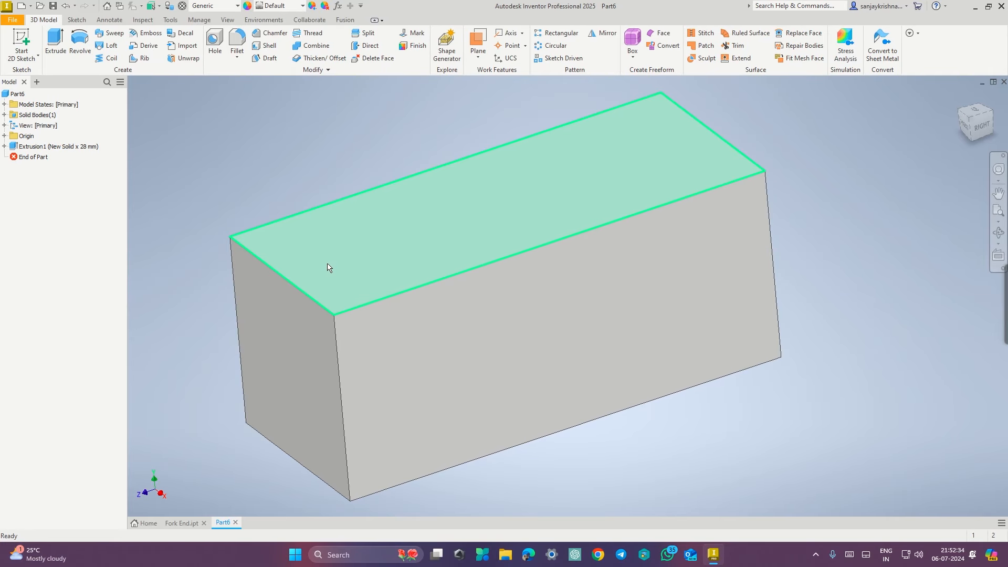
key("ctrl+super+Right")
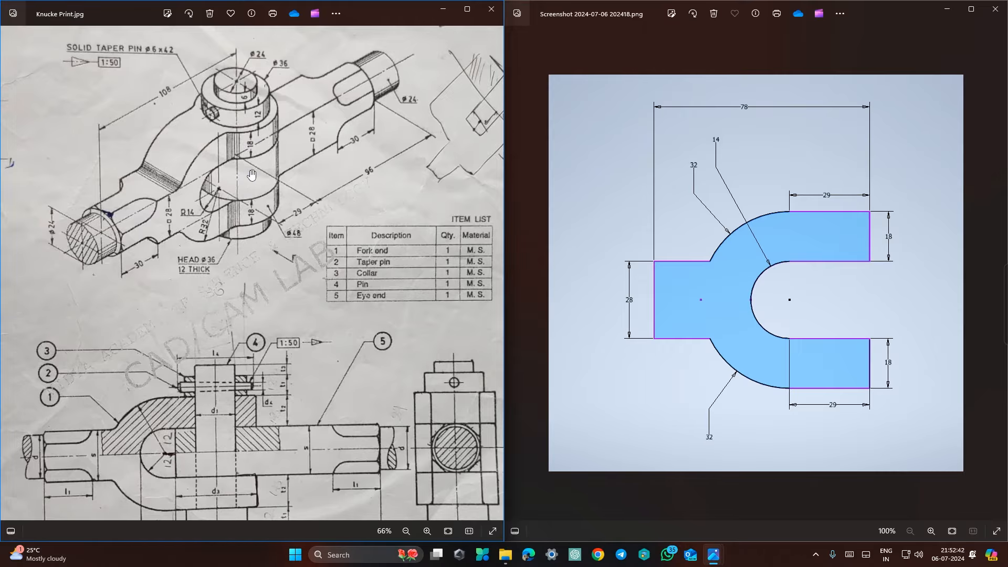
key("ctrl+super+Left")
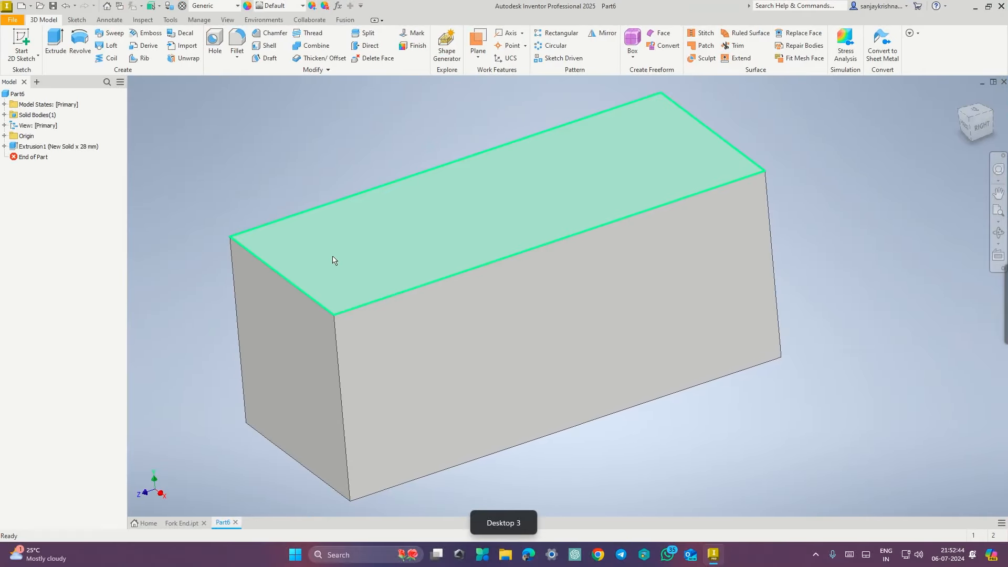
right_click(336, 260)
left_click(357, 265)
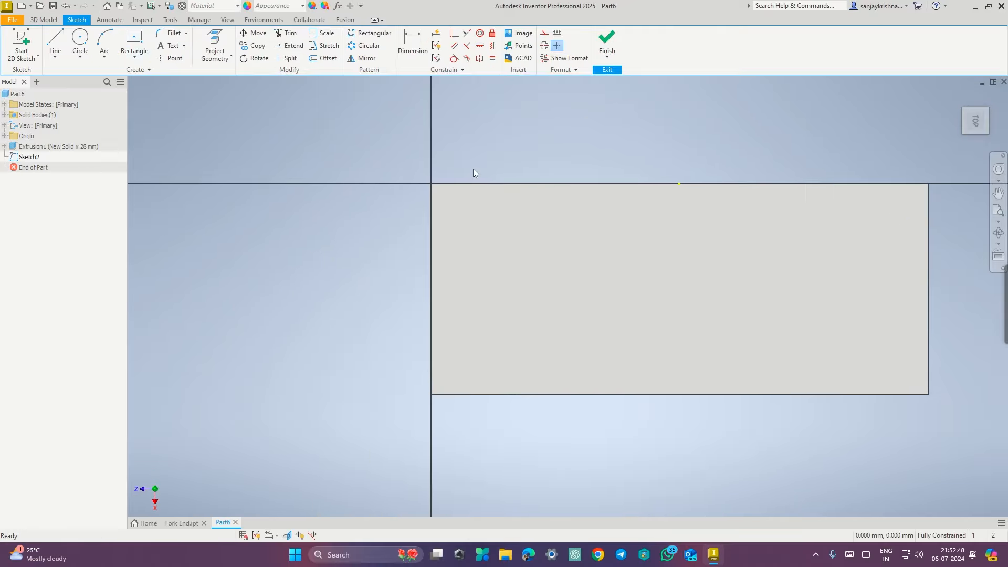
left_click(80, 39)
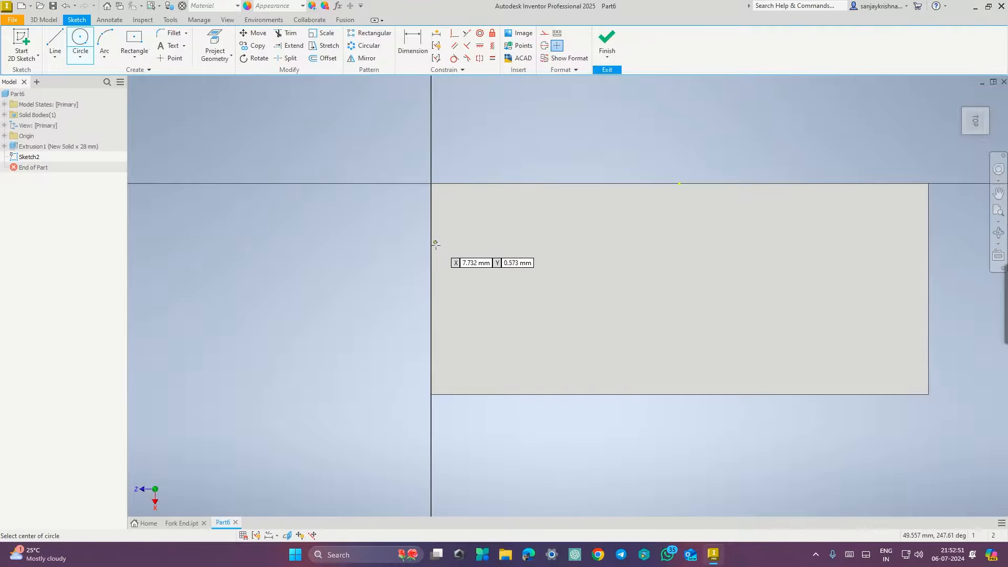
left_click(431, 289)
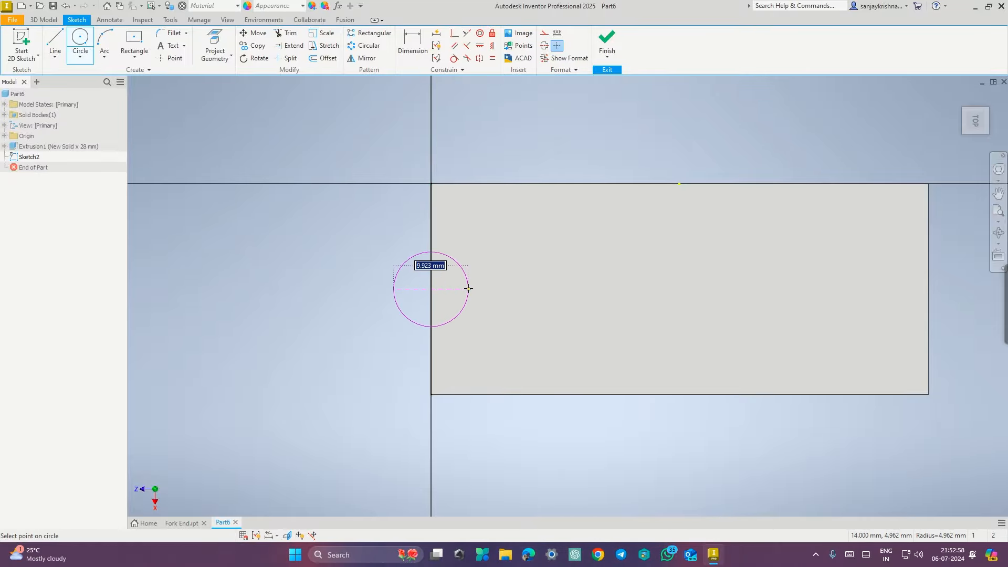
key("ctrl+super+Right")
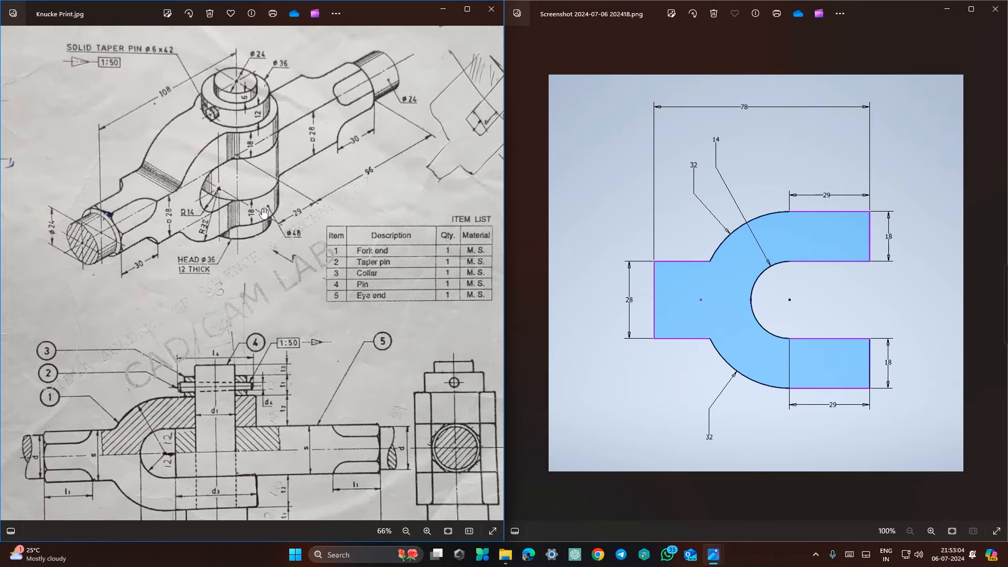
key("ctrl+super+Left")
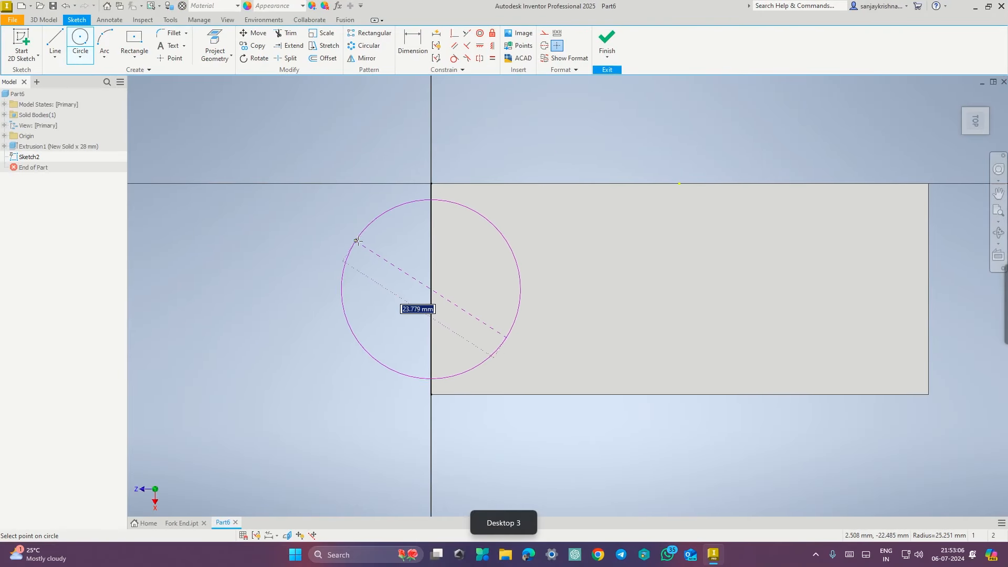
type("24")
key("Return")
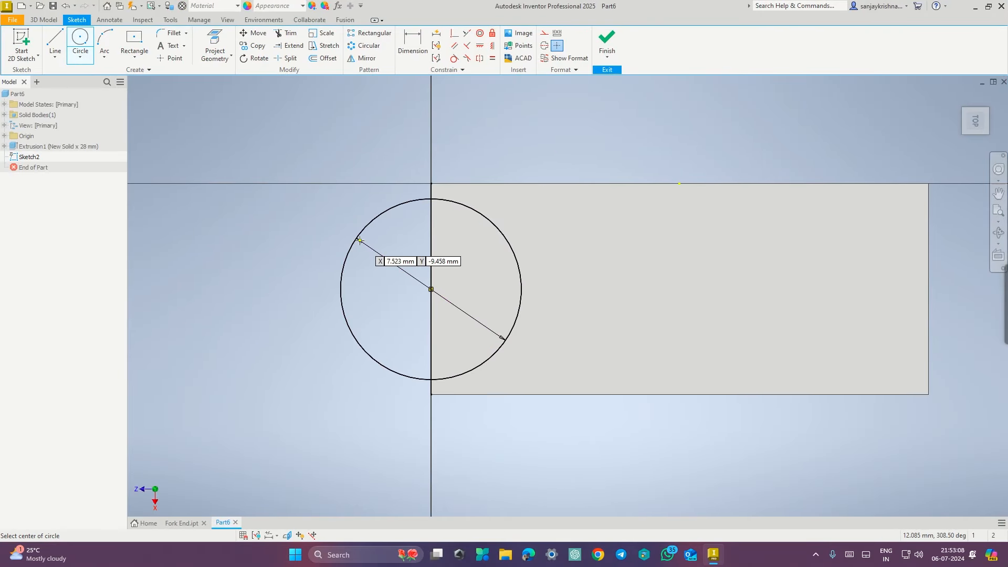
Draw a 48 mm circle concentric with the 24 mm circle and finish the sketch.
left_click(431, 289)
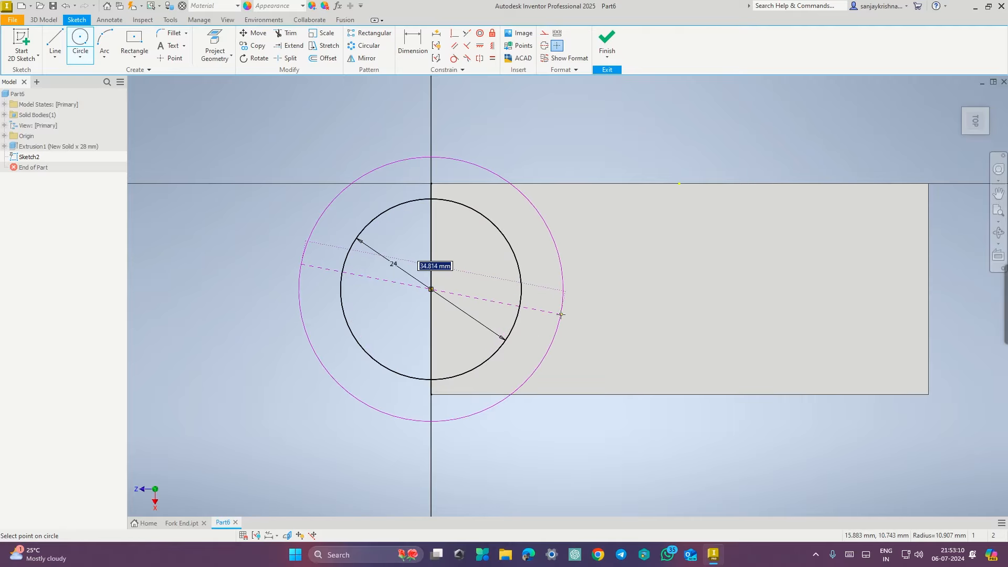
type("4")
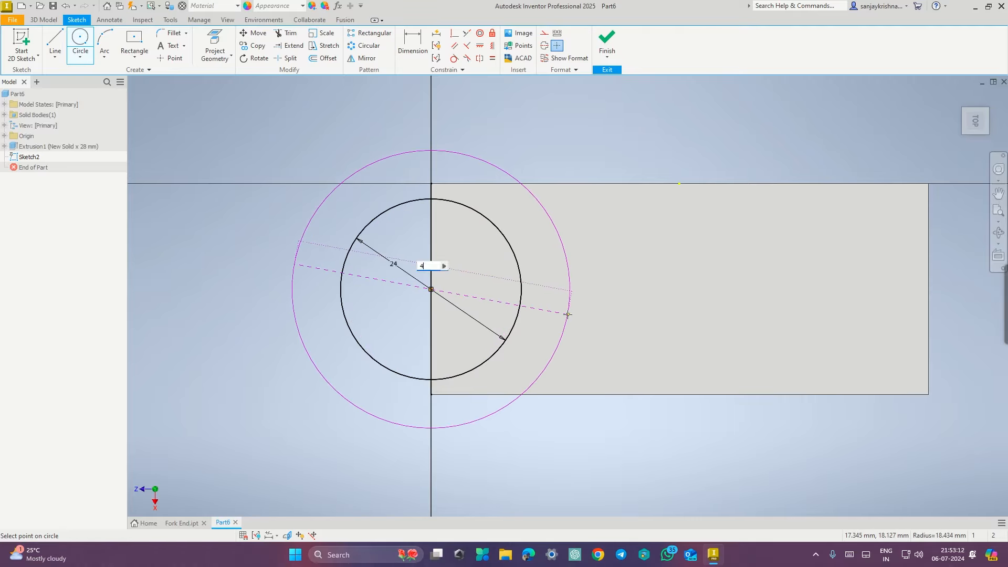
type("8")
key("Return")
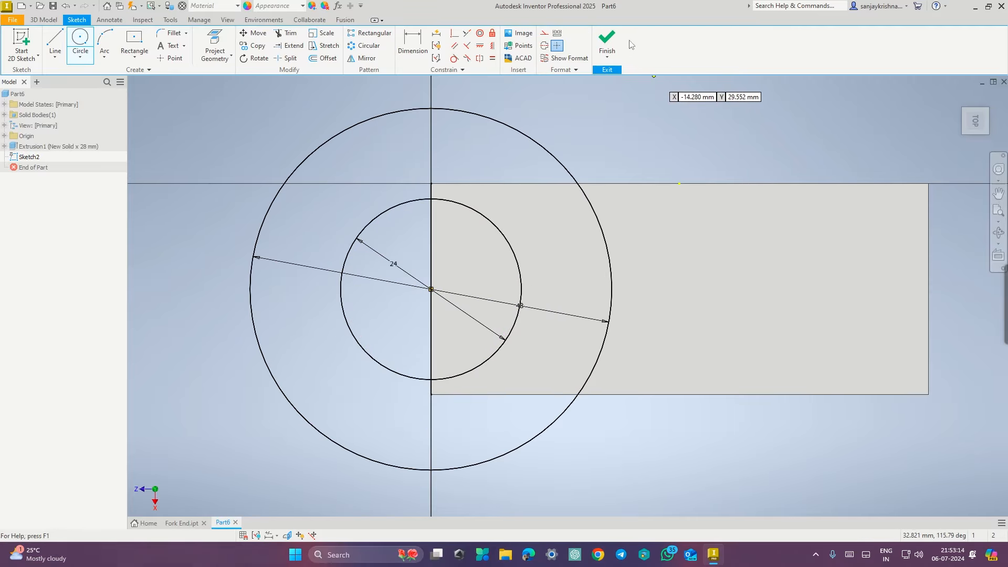
left_click(611, 44)
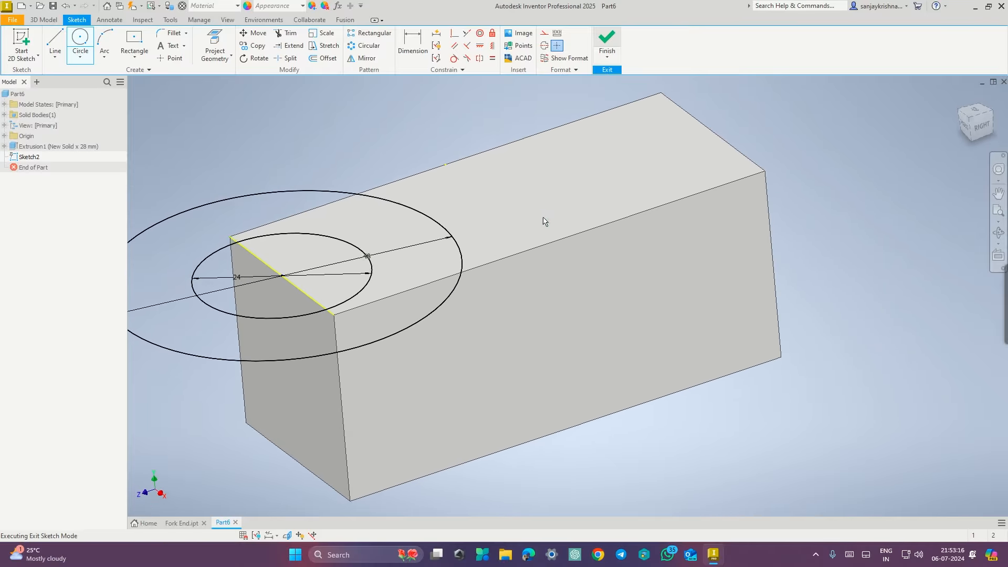
Extrude the ring between the two circles 28 mm downward, flush with the block, and join it to the body.
scroll(539, 213, "down", 5)
scroll(535, 208, "up", 5)
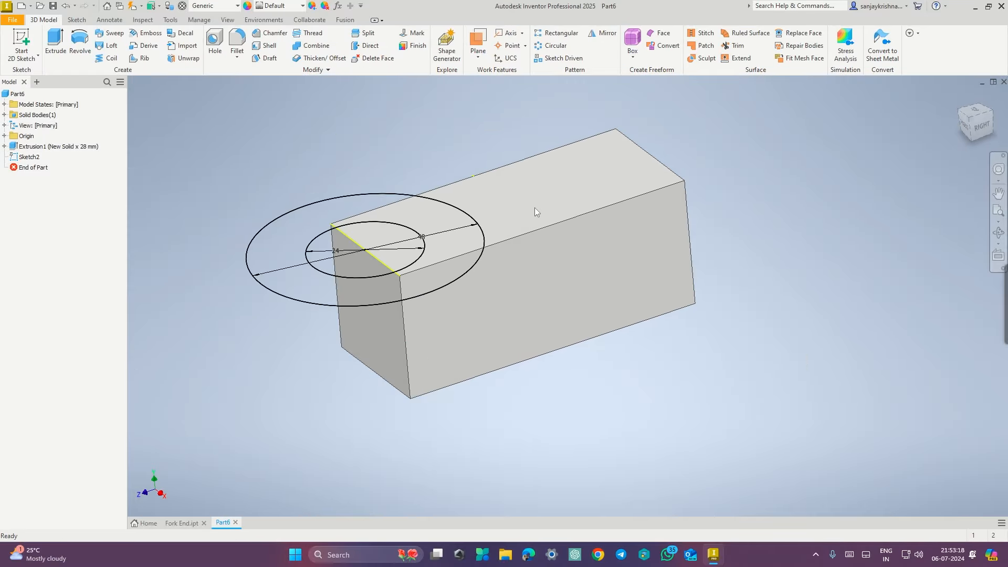
left_click(56, 35)
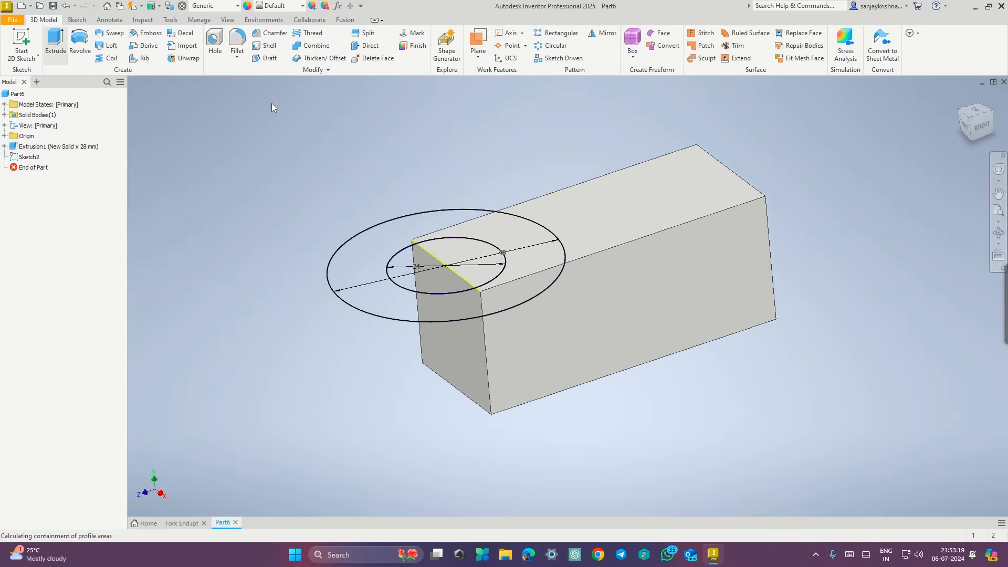
left_click(373, 255)
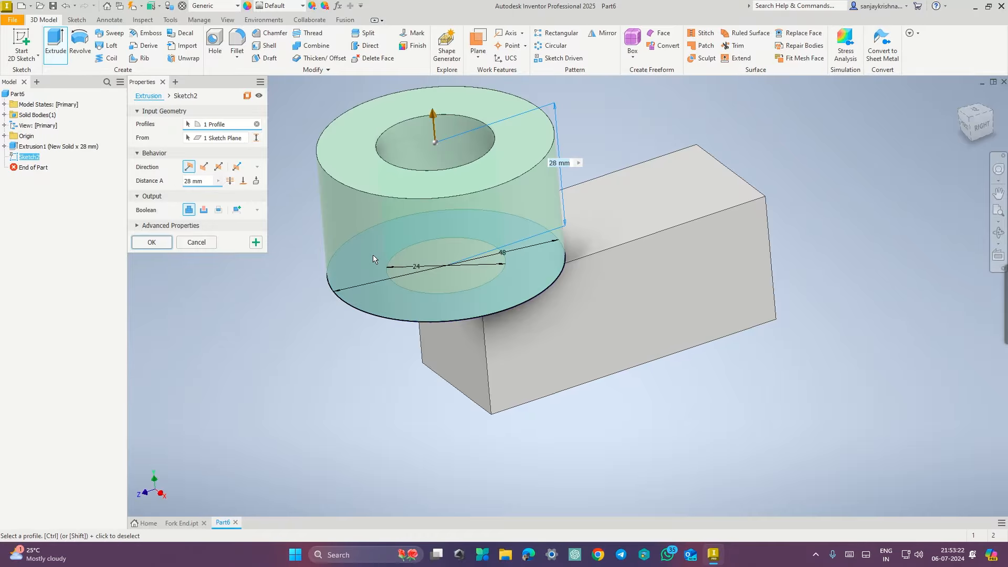
left_click(203, 167)
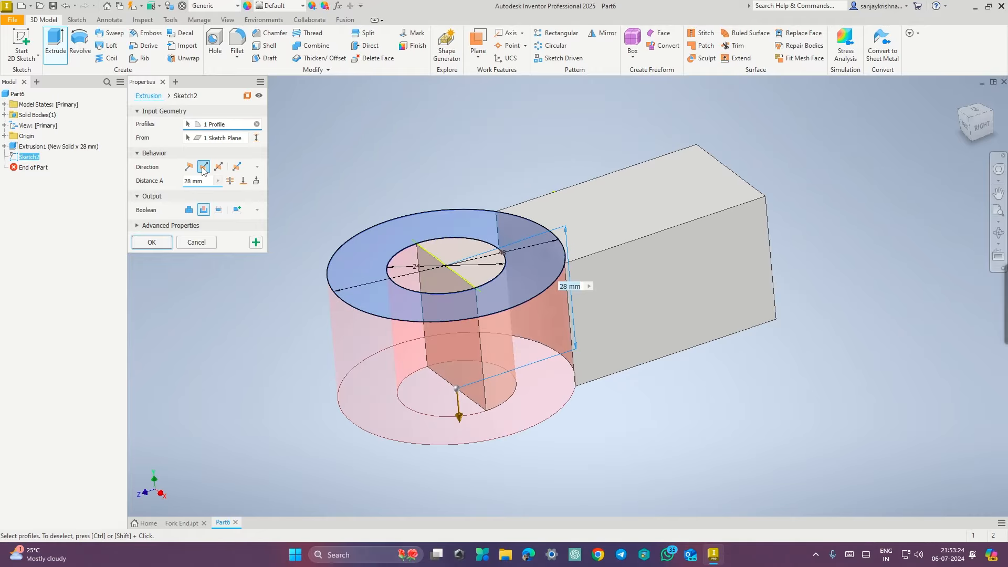
left_click(189, 210)
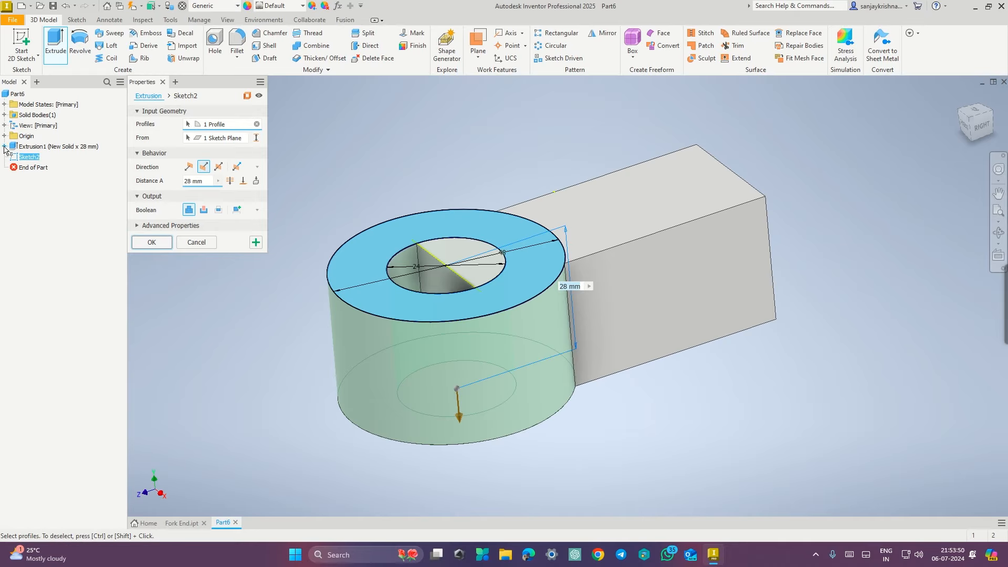
left_click(256, 243)
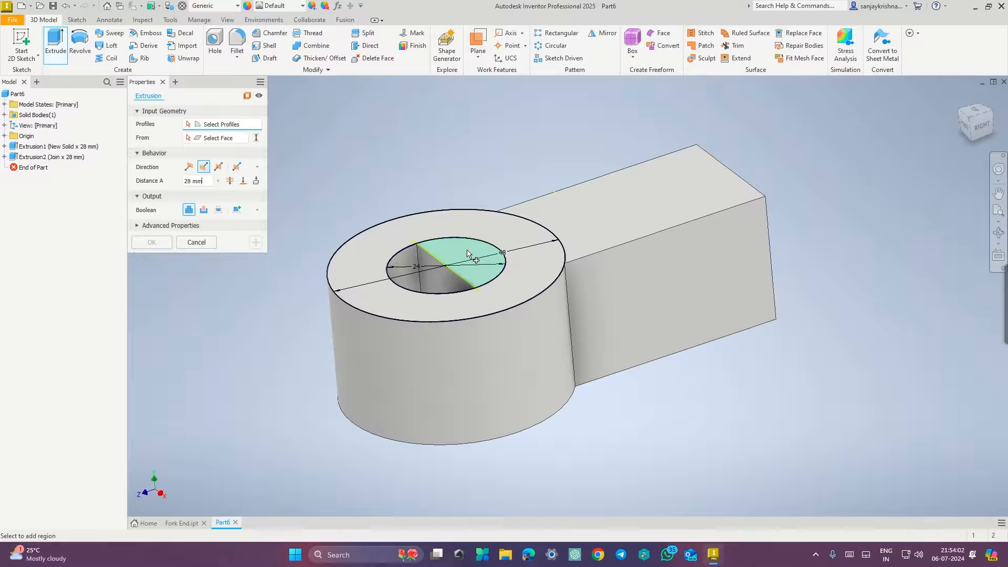
Cut the remaining half-circle of block material inside the eye 28 mm downward to clear the pin hole.
left_click(467, 254)
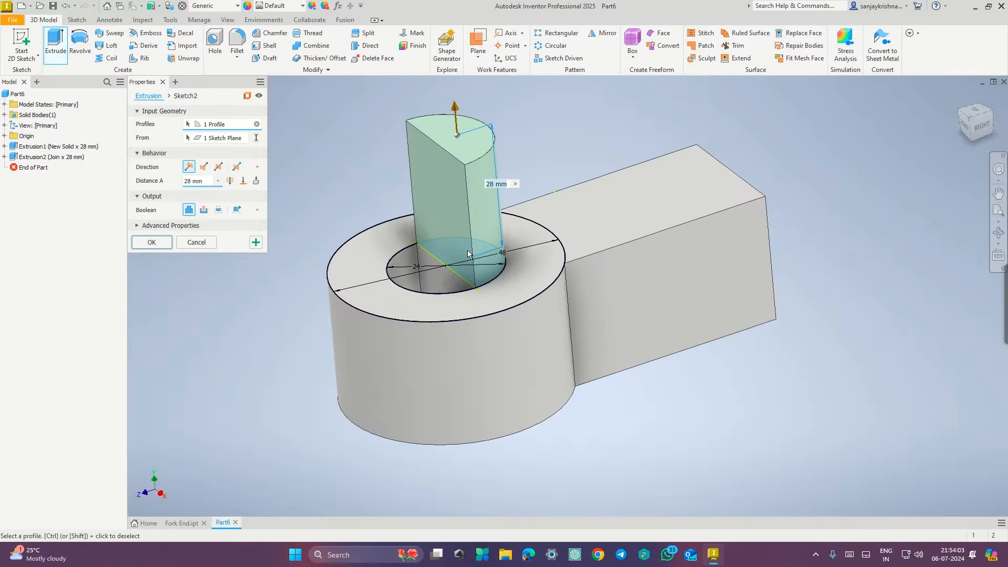
left_click(208, 212)
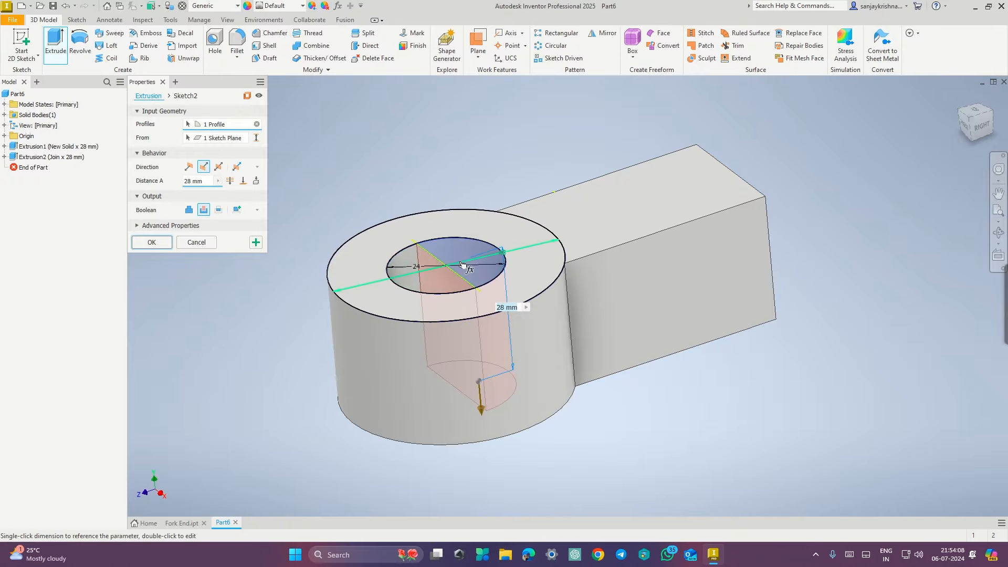
left_click(161, 244)
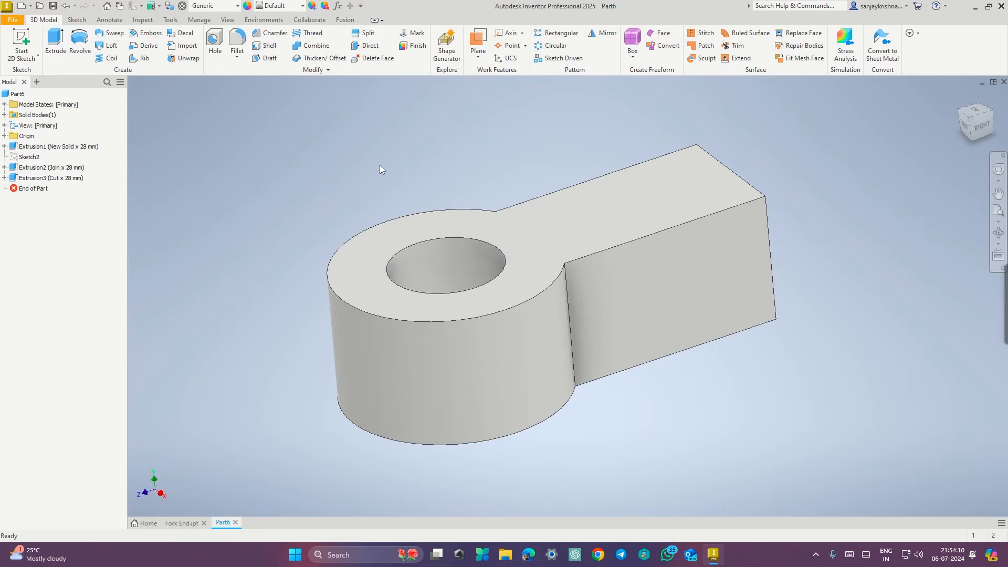
Check the shank dimensions in the reference drawing and start a sketch on the block's square end face opposite the eye.
mouse_move(430, 152)
middle_mouse_down("shift")
mouse_move(461, 187)
mouse_move(478, 184)
mouse_move(423, 143)
middle_mouse_up("shift")
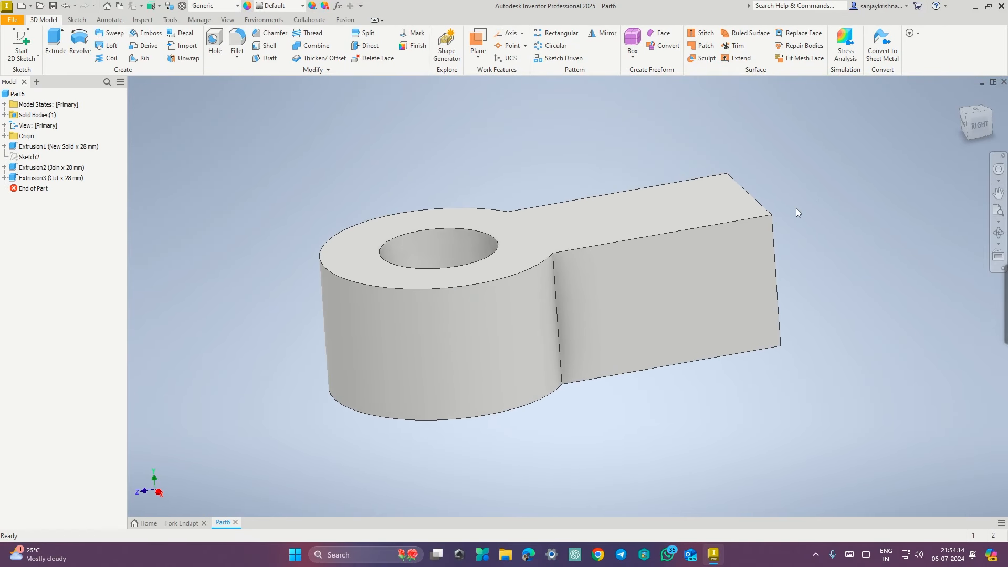
key("ctrl+super+Right")
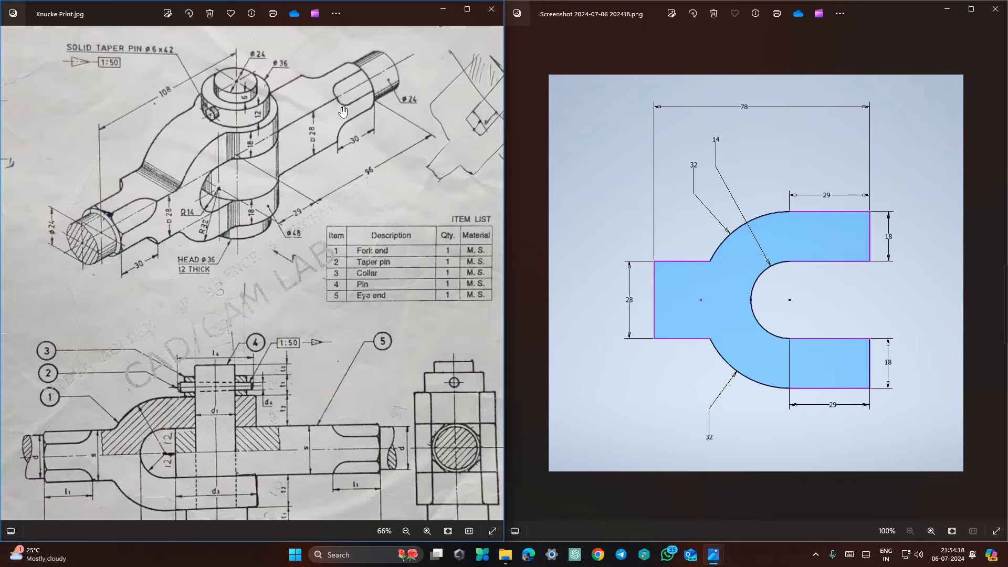
key("ctrl+super+Left")
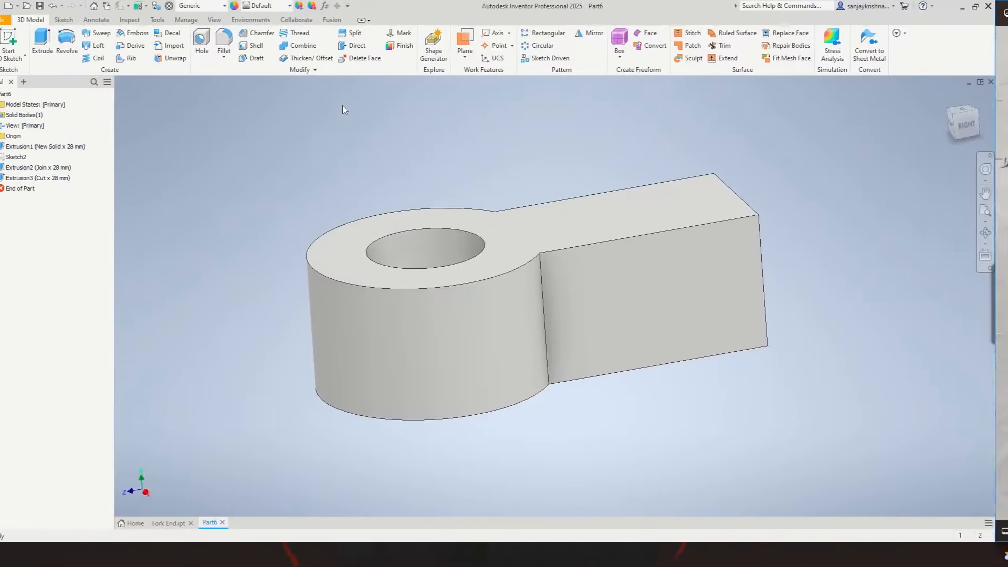
middle_click_drag(802, 254, 690, 298, "shift")
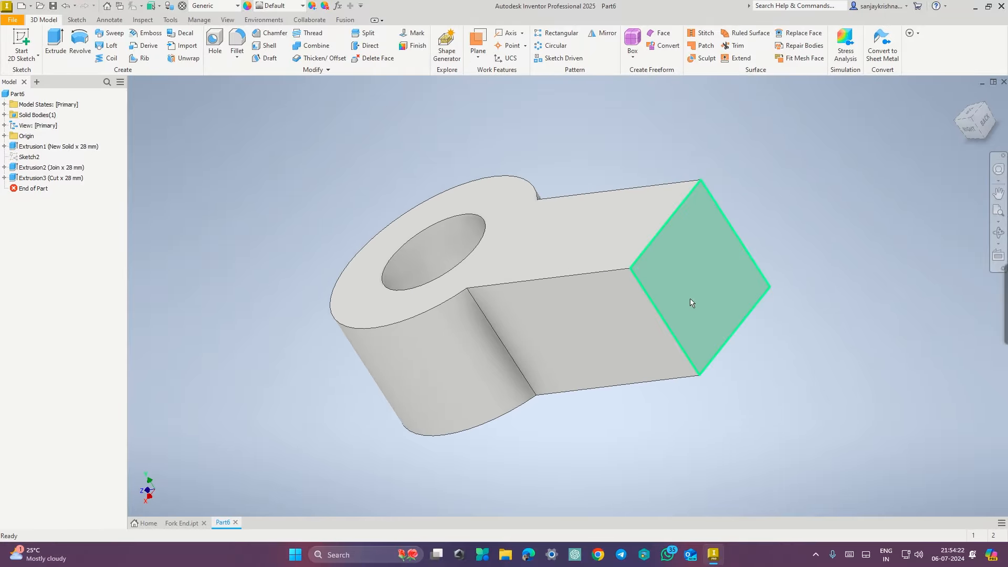
left_click(690, 299)
right_click(689, 299)
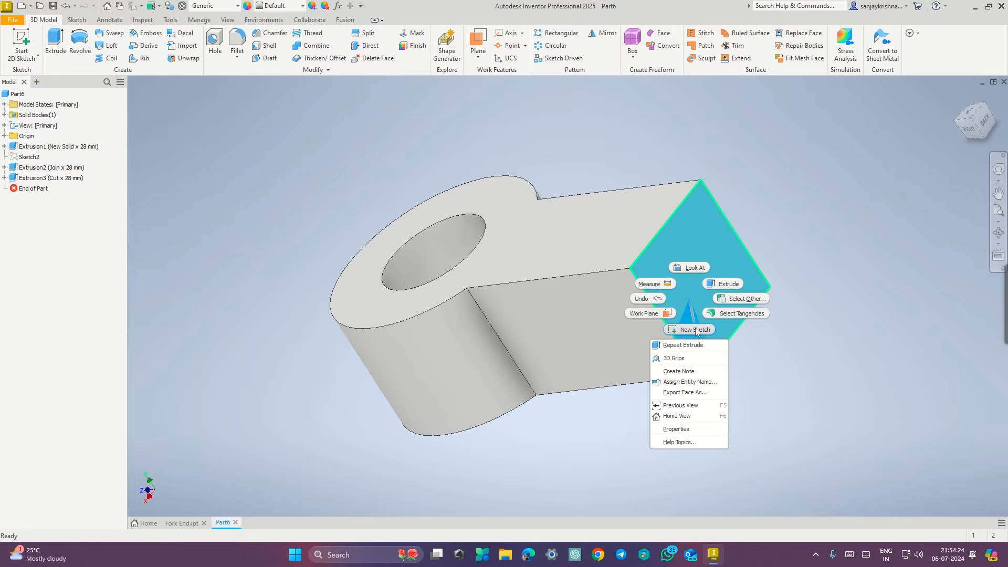
left_click(692, 330)
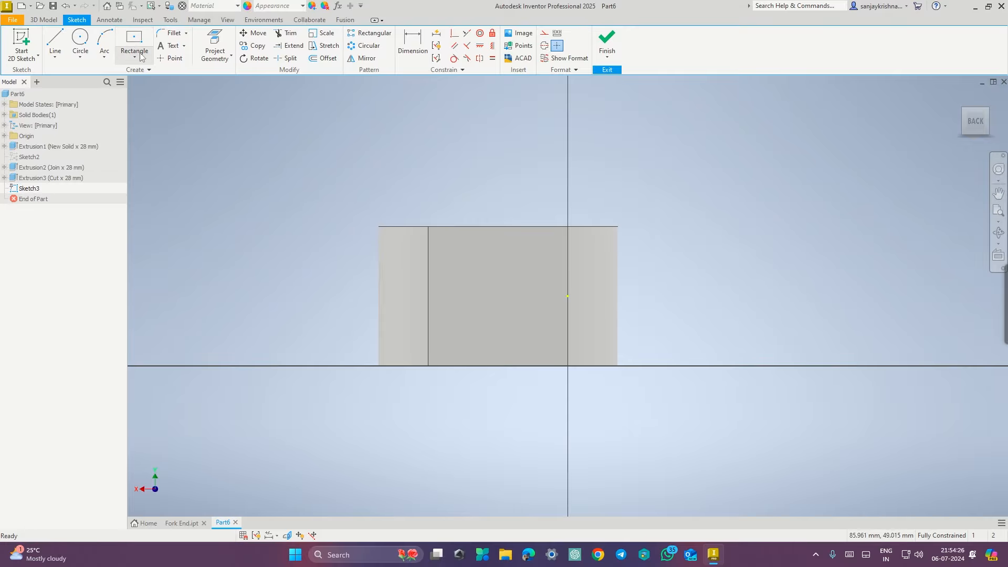
Draw a circumscribed 8-sided polygon centred on the end face, reaching the midpoint of its upper edge, and finish the sketch.
left_click(139, 58)
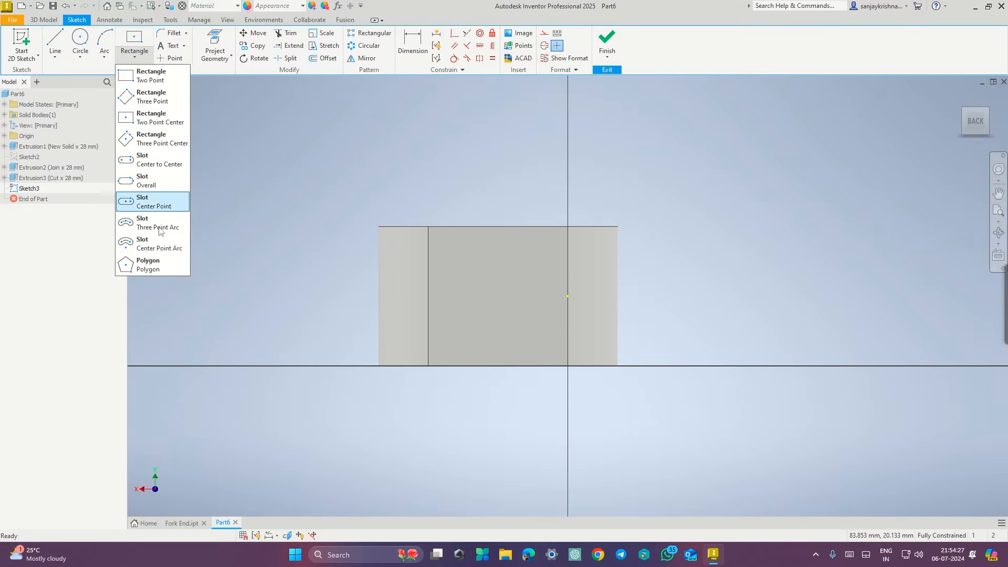
left_click(168, 258)
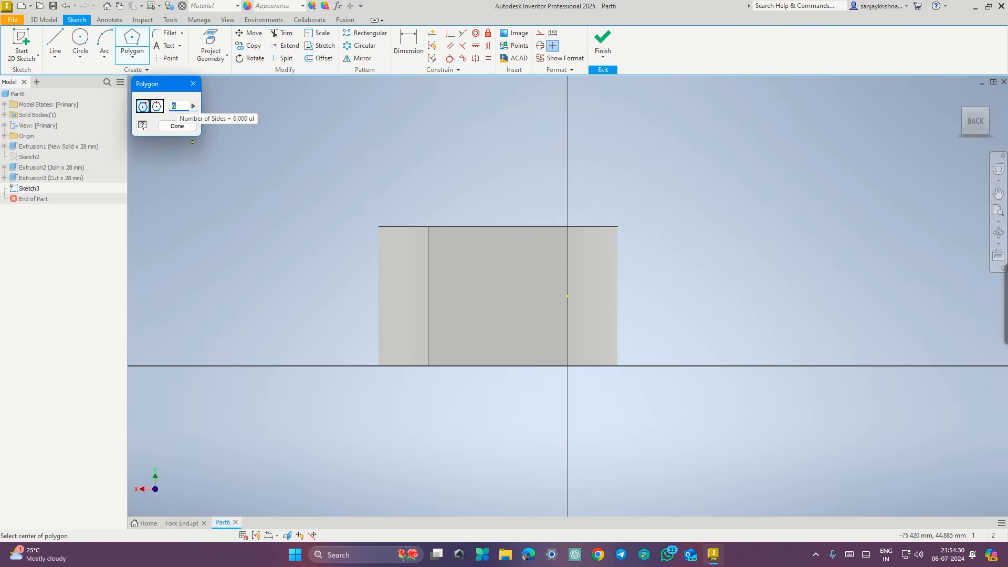
type("8")
left_click(157, 107)
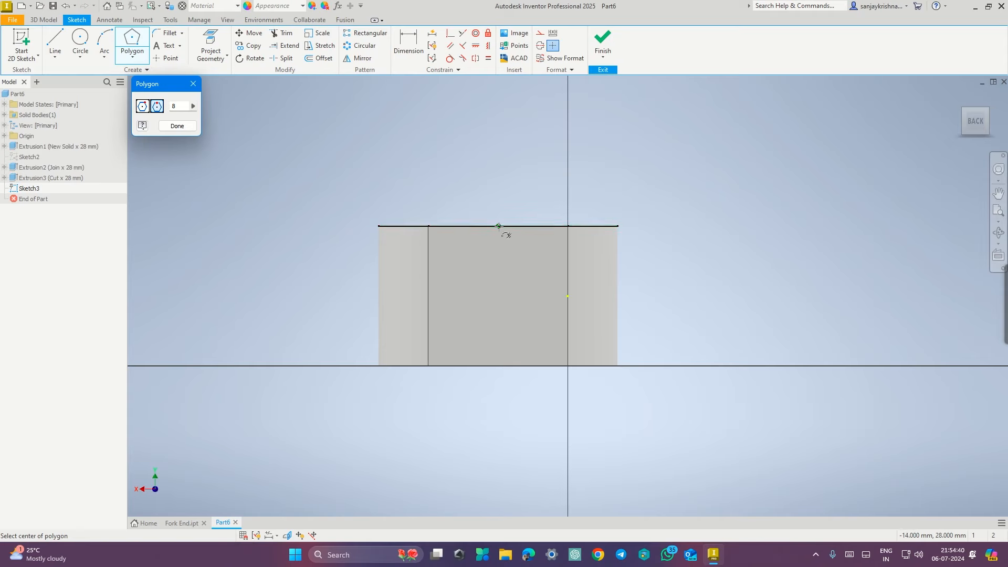
left_click(499, 296)
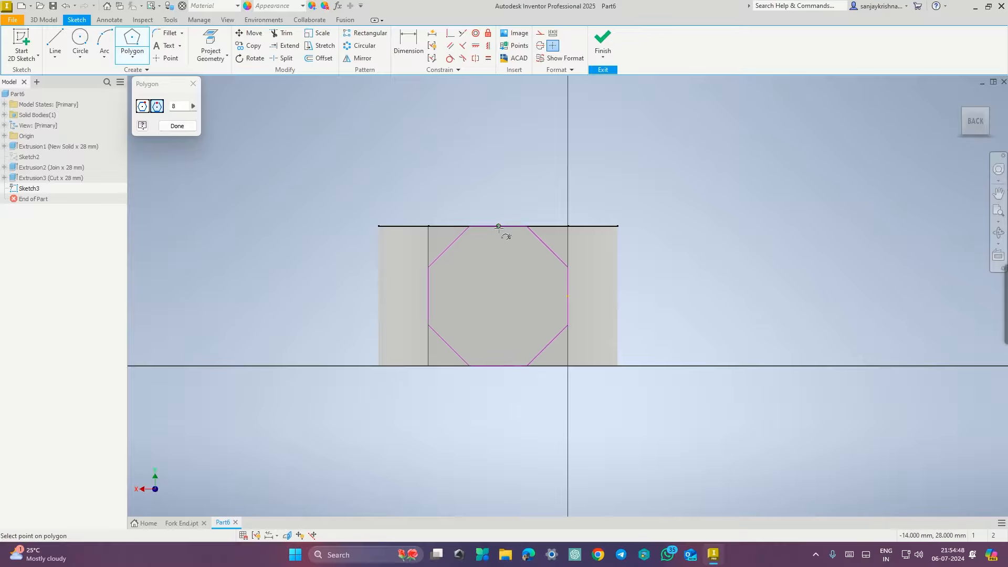
left_click(498, 226)
left_click(602, 42)
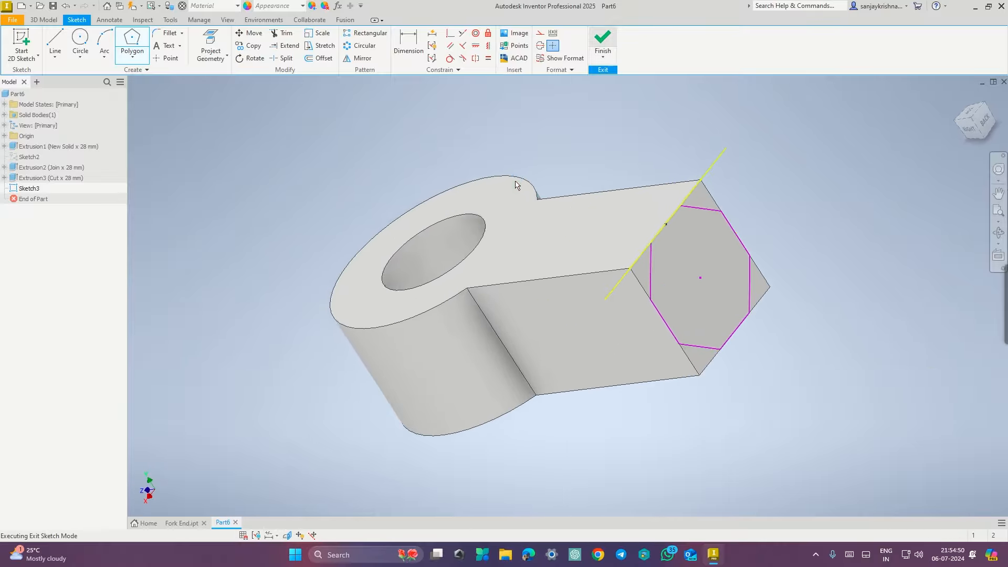
Extrude the octagon 30 mm outward from the end face, joined to the body, checking the length in the reference drawing.
left_click(56, 47)
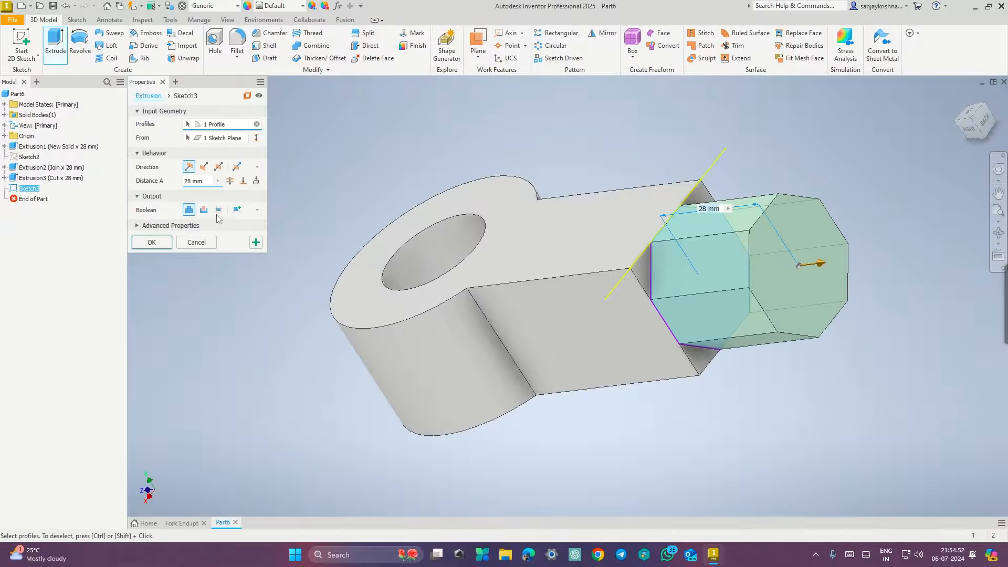
left_click(209, 181)
key("ctrl+super+Right")
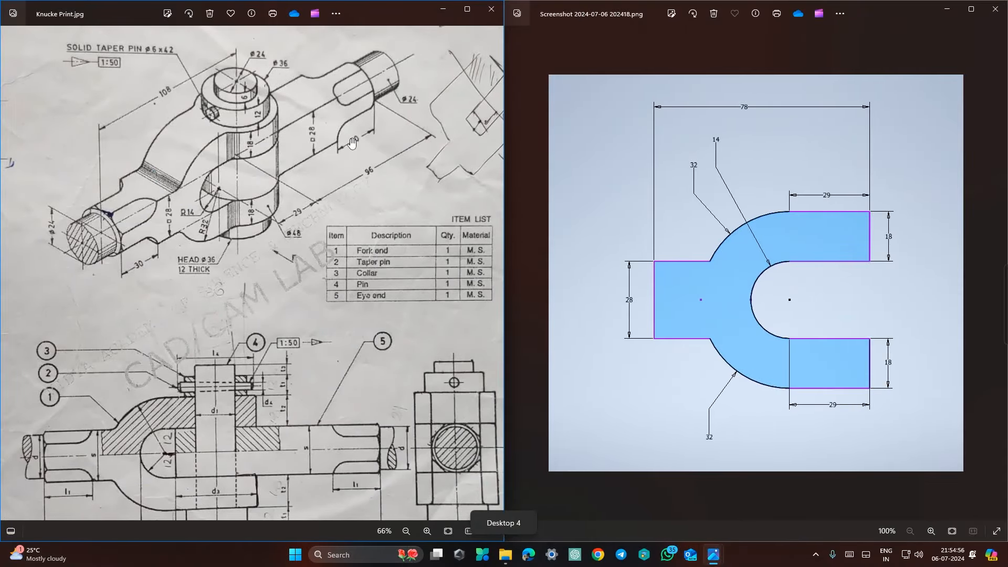
key("ctrl+super+Left")
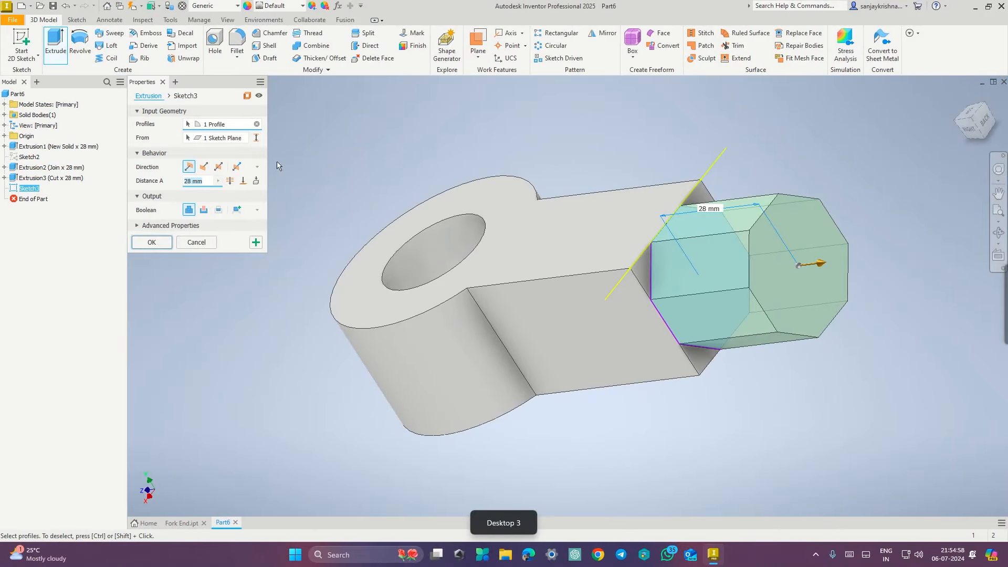
type("30")
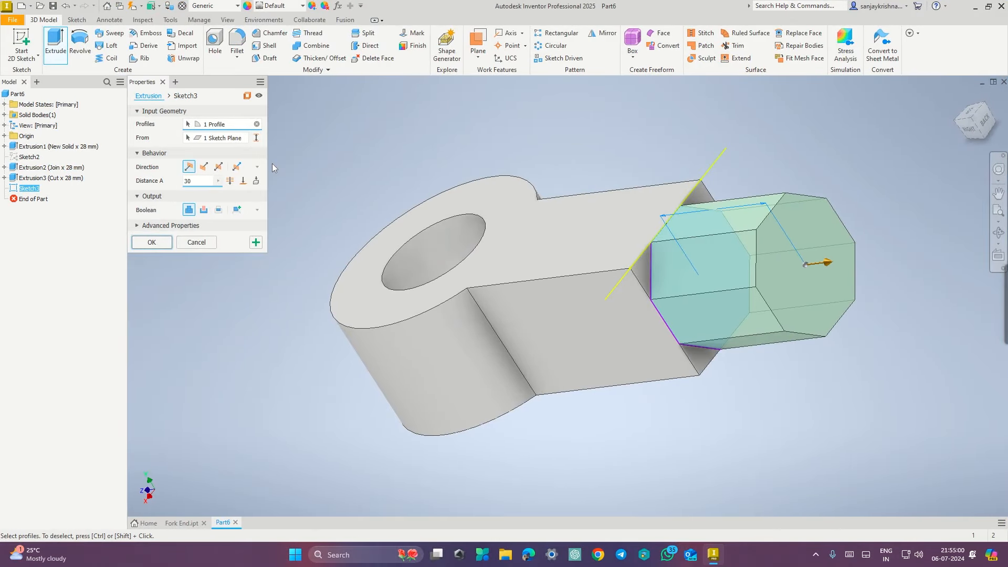
key("Return")
Check the reference drawing, sketch a 24 mm circle centred on the octagonal end face, and finish the sketch.
key("ctrl+super+Right")
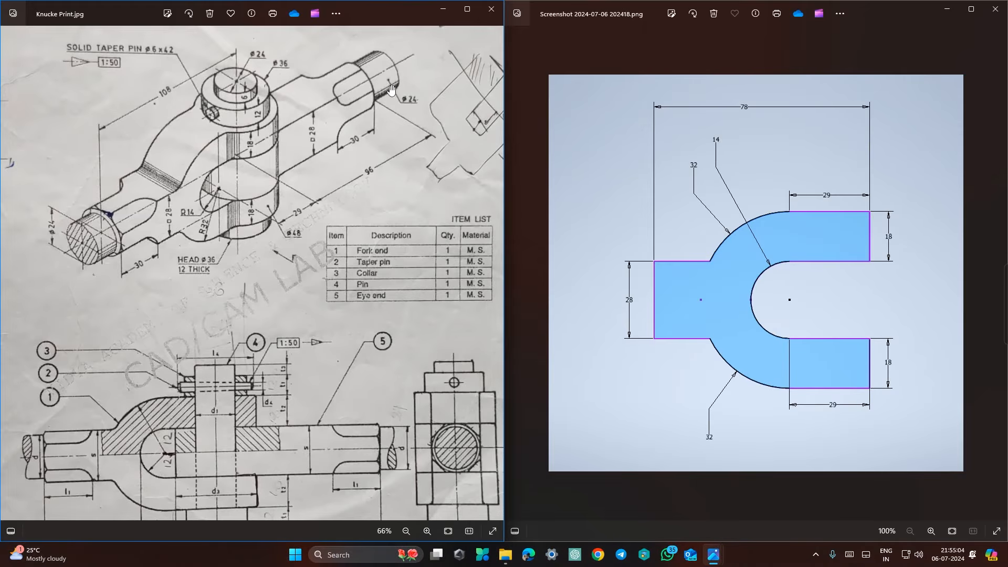
key("ctrl+super+Left")
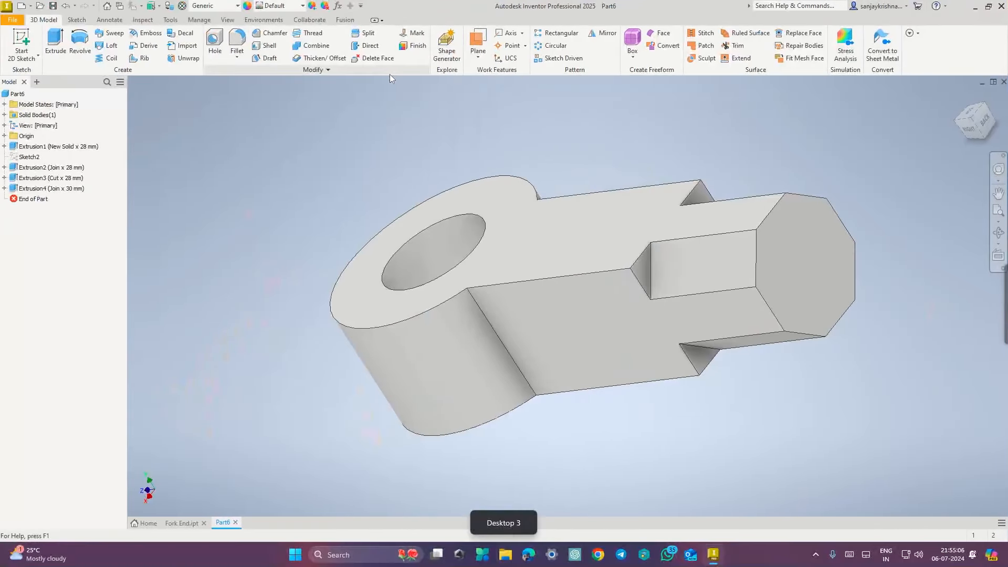
right_click(799, 277)
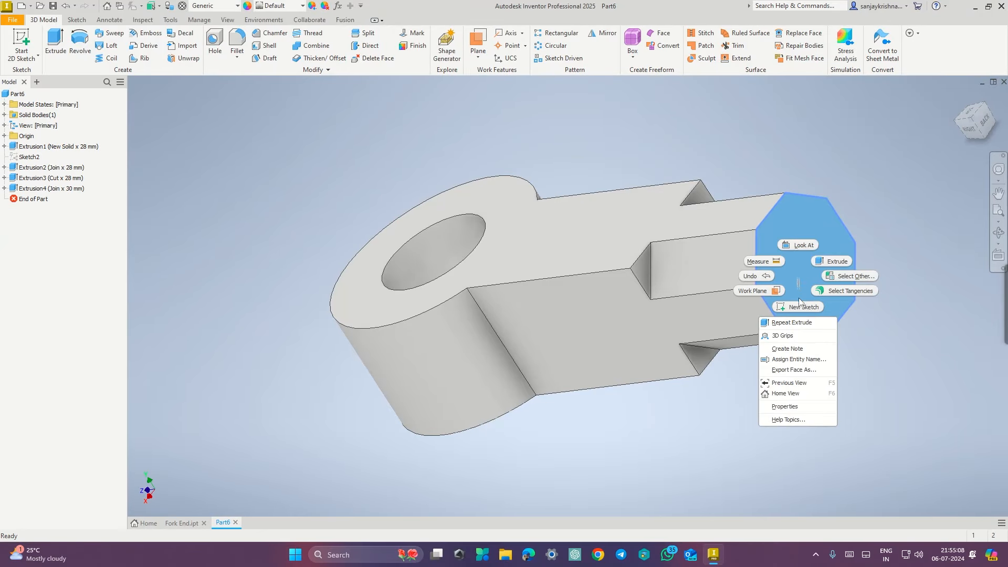
left_click(798, 295)
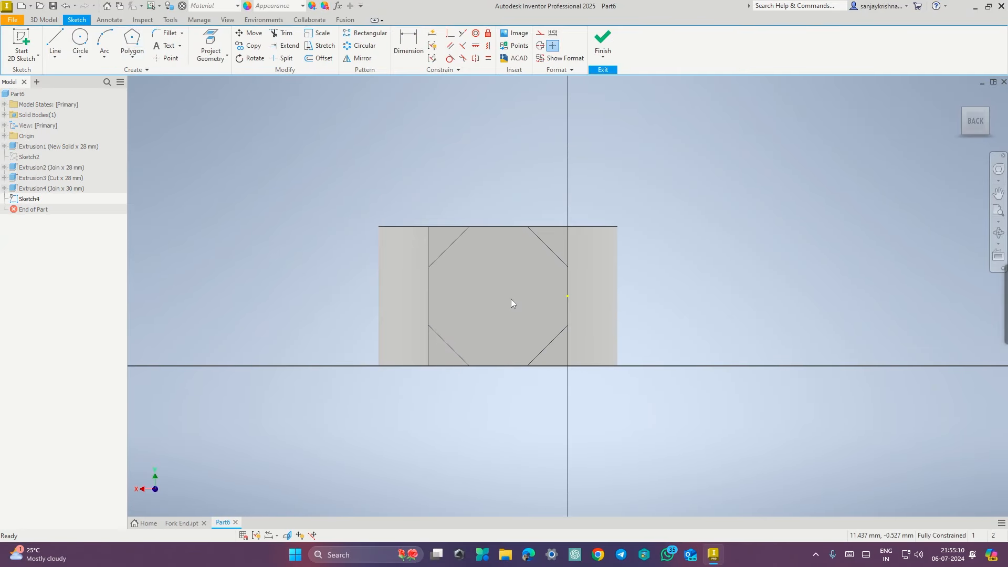
left_click(80, 42)
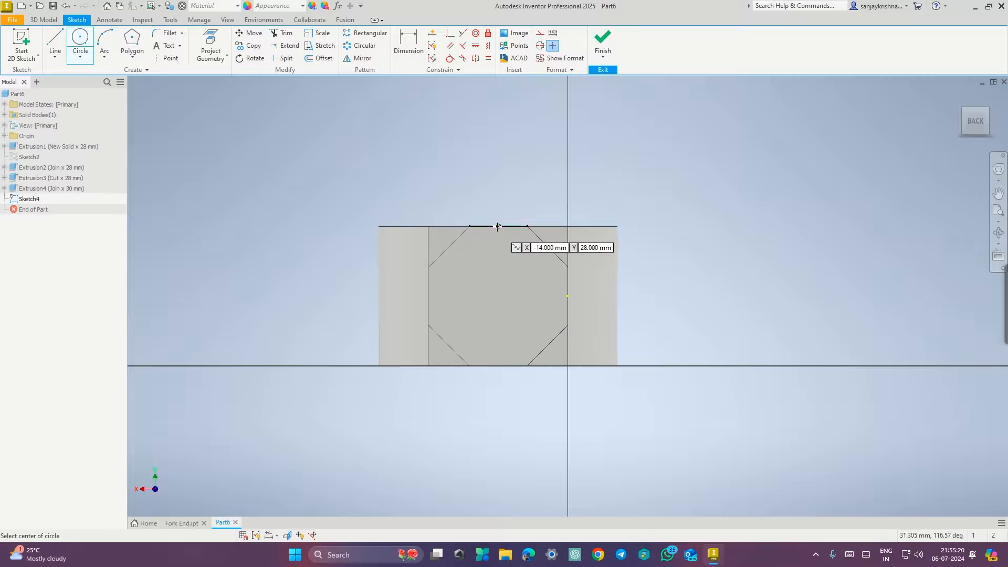
left_click(498, 297)
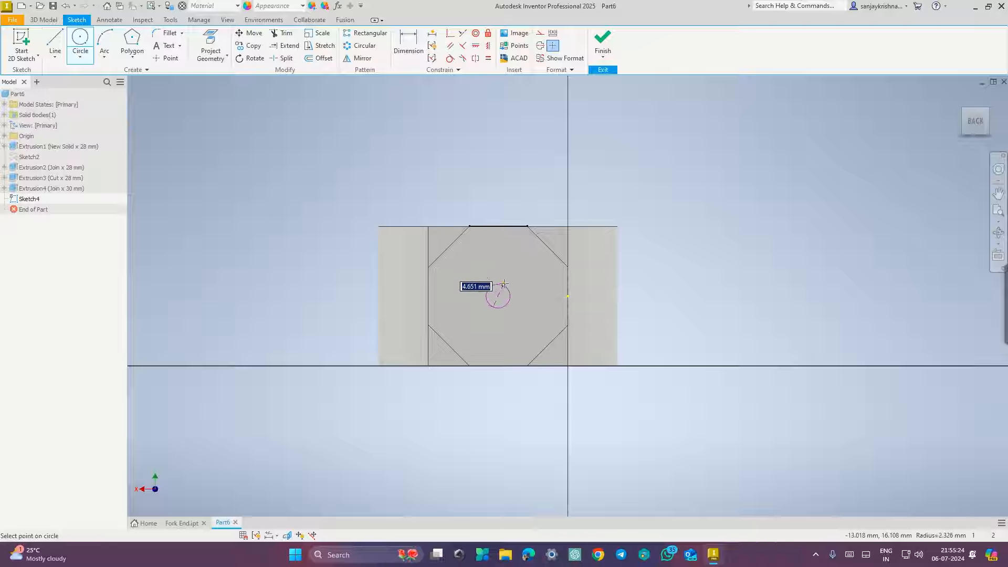
type("2")
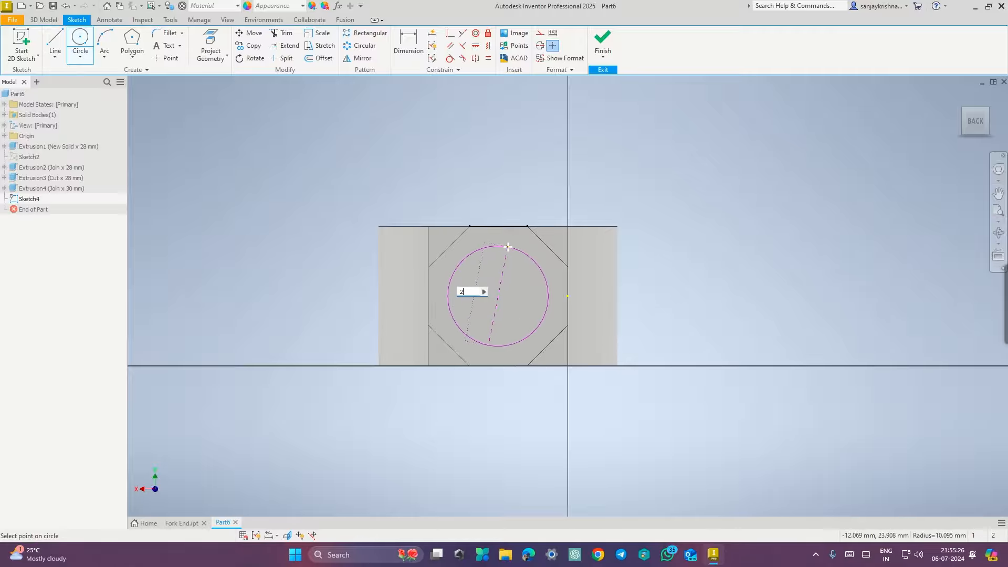
key("Return")
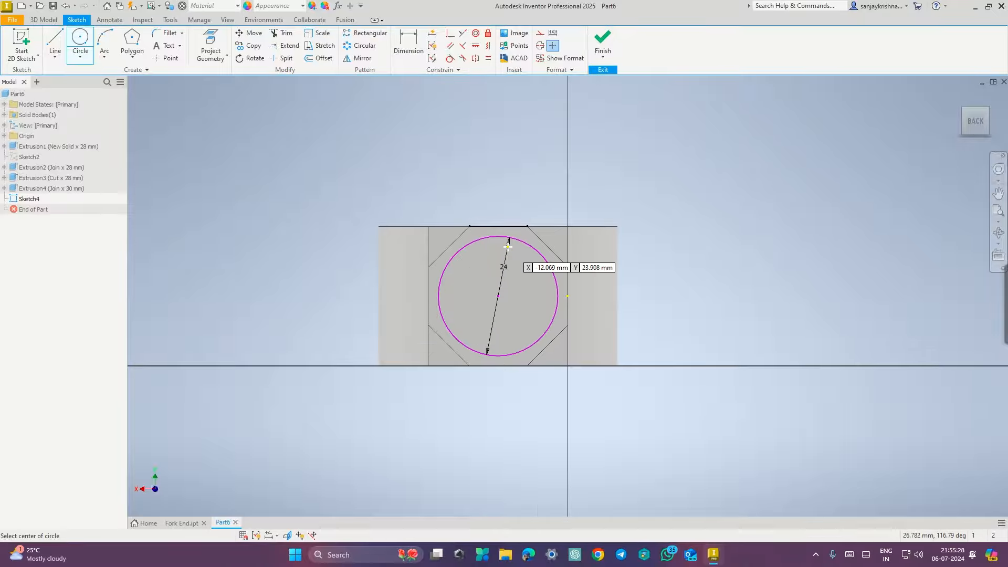
left_click(603, 41)
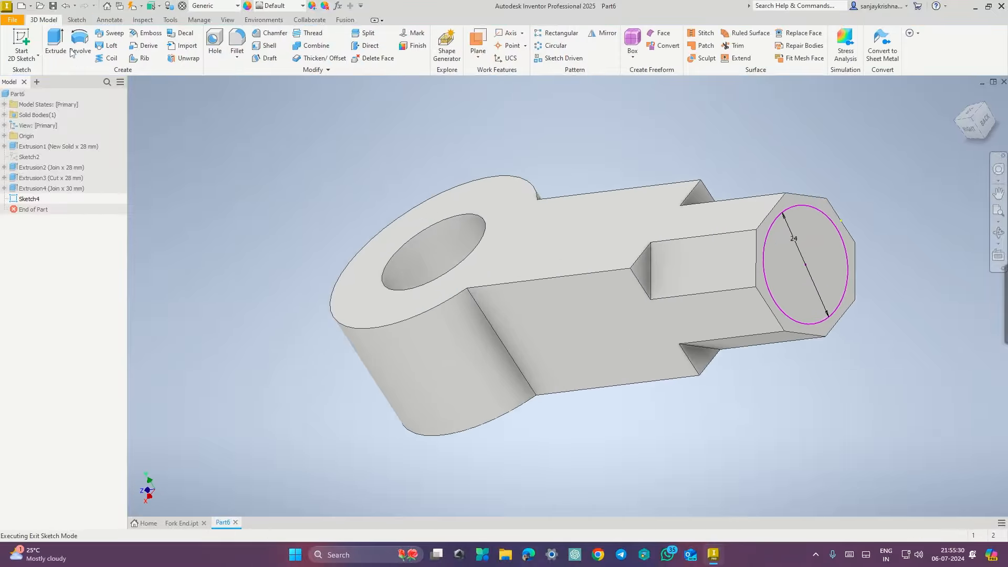
Extrude the 24 mm circle 30 mm outward and join it to the body as the round shank.
left_click(61, 43)
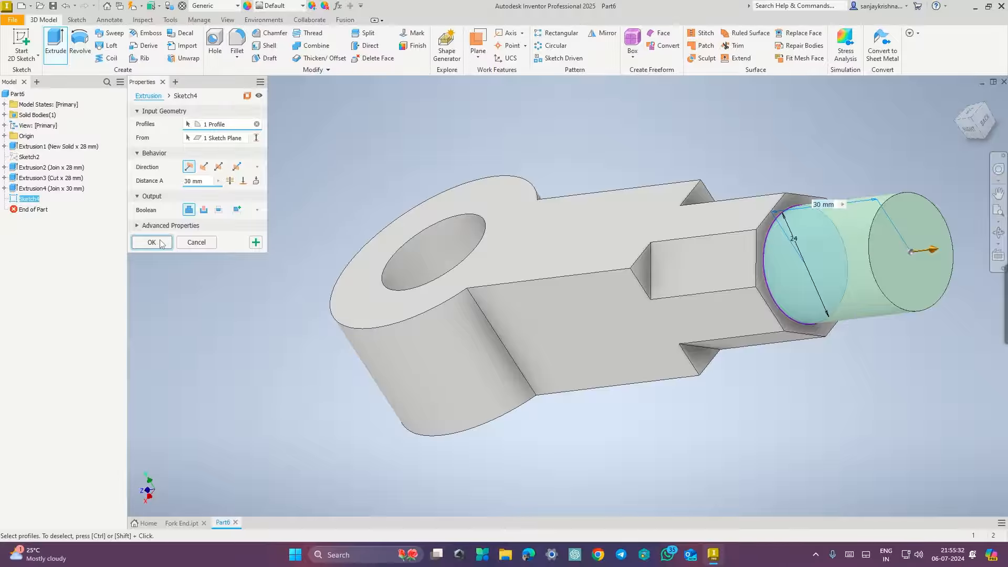
left_click(151, 242)
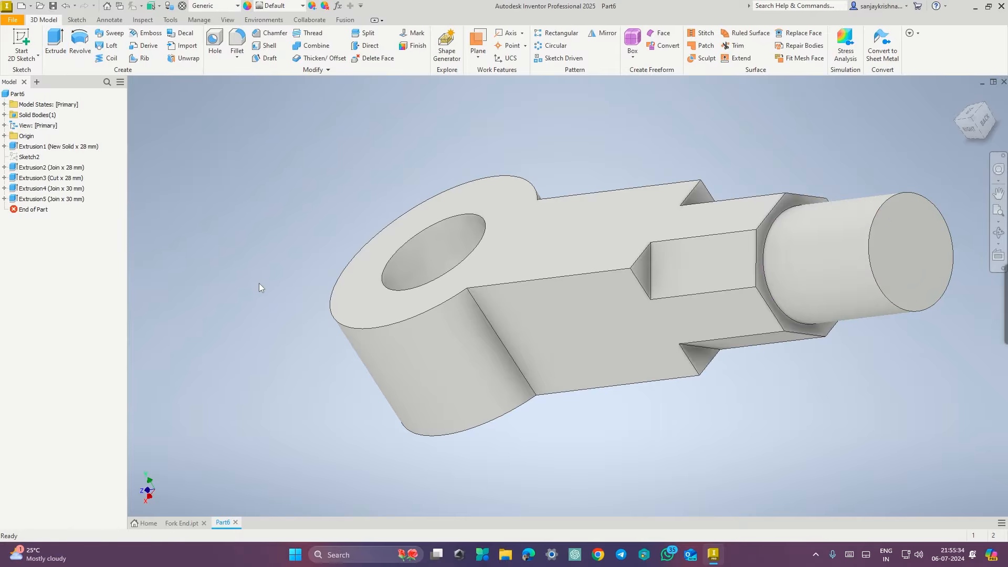
mouse_move(259, 283)
middle_mouse_down("shift")
mouse_move(268, 271)
mouse_move(269, 283)
middle_mouse_up("shift")
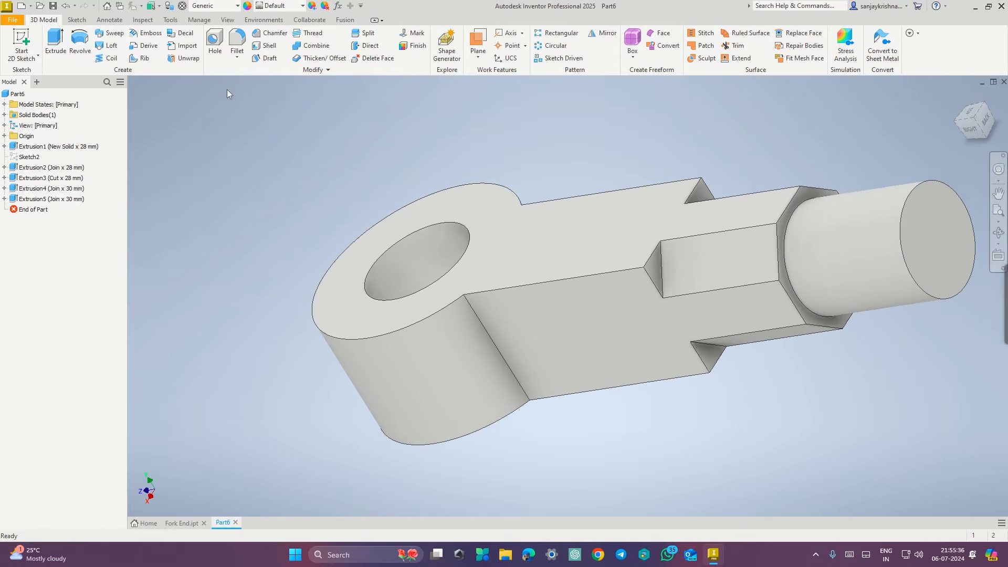
Fillet the four inner edges where the octagonal section's slanted faces meet the square block's corners with a 6 mm radius.
left_click(239, 43)
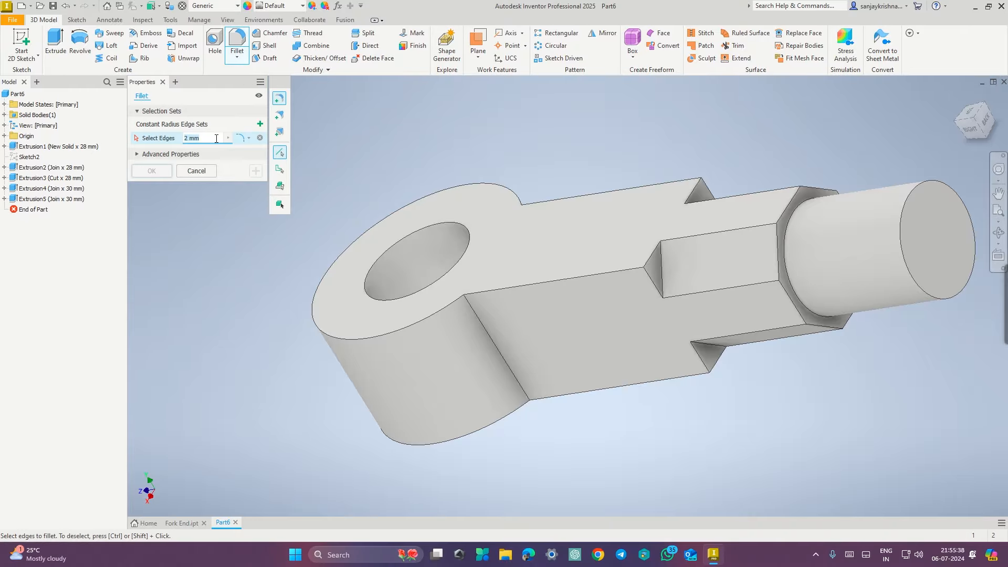
type("6")
left_click(665, 273)
middle_click_drag(673, 273, 686, 361, "shift")
left_click(702, 314)
left_click(677, 346)
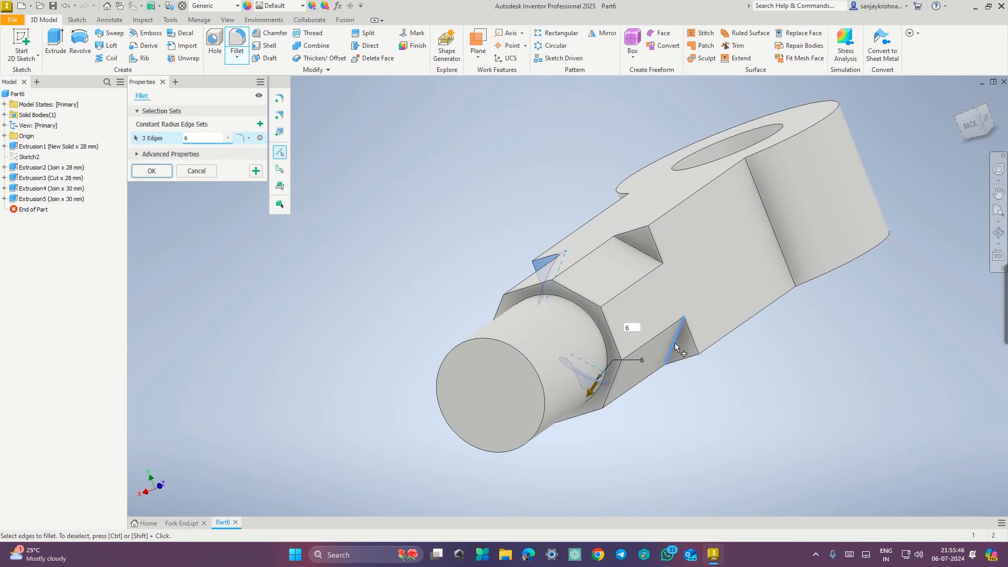
left_click(640, 247)
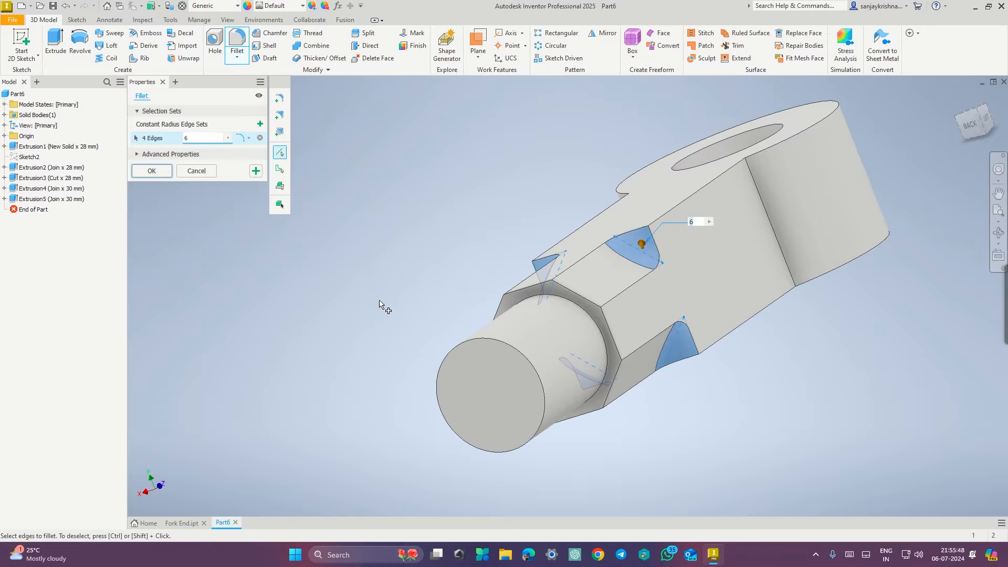
left_click(142, 171)
Fillet the two vertical edges where the round eye meets the square block with a 20 mm radius.
middle_click_drag(319, 282, 496, 326, "shift")
left_click(236, 45)
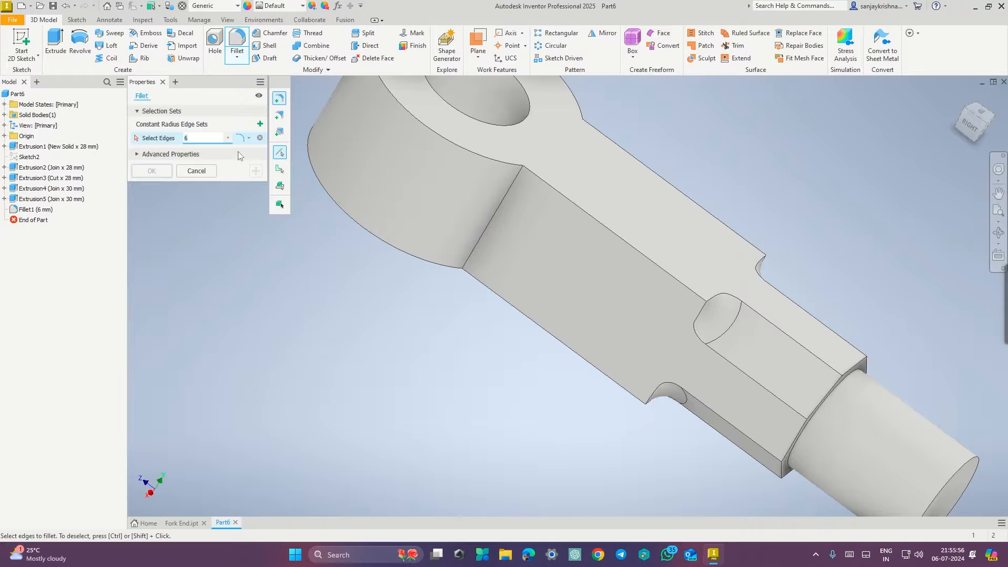
key("BackSpace")
type("20")
left_click(503, 200)
middle_click_drag(646, 285, 504, 283, "shift")
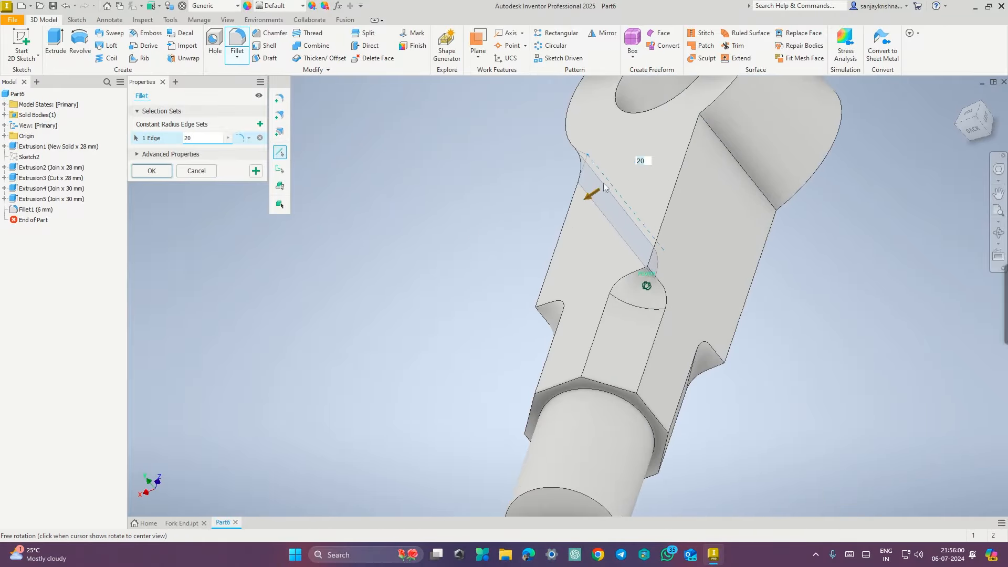
left_click(731, 156)
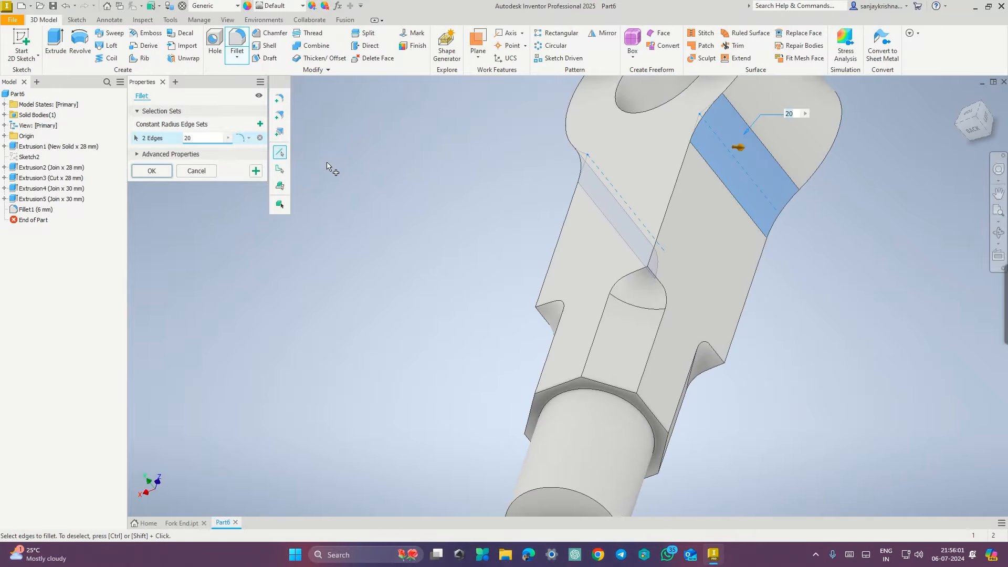
left_click(151, 170)
Save the finished eye part as Eye End in the Knuckle Joint folder.
middle_click_drag(647, 286, 737, 232, "shift")
scroll(738, 233, "down", 3)
middle_click_drag(736, 159, 558, 230)
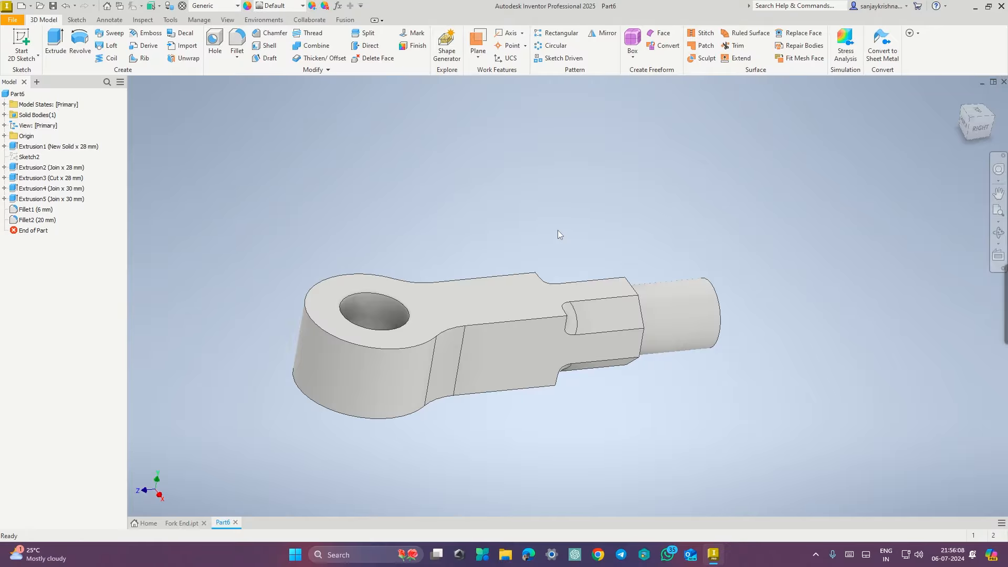
key("ctrl+s")
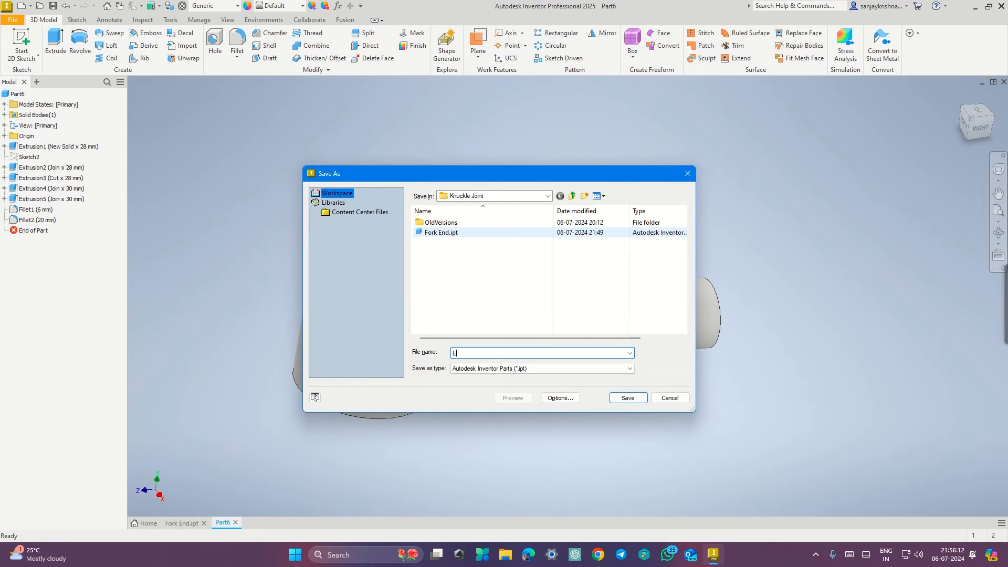
type("Eye End")
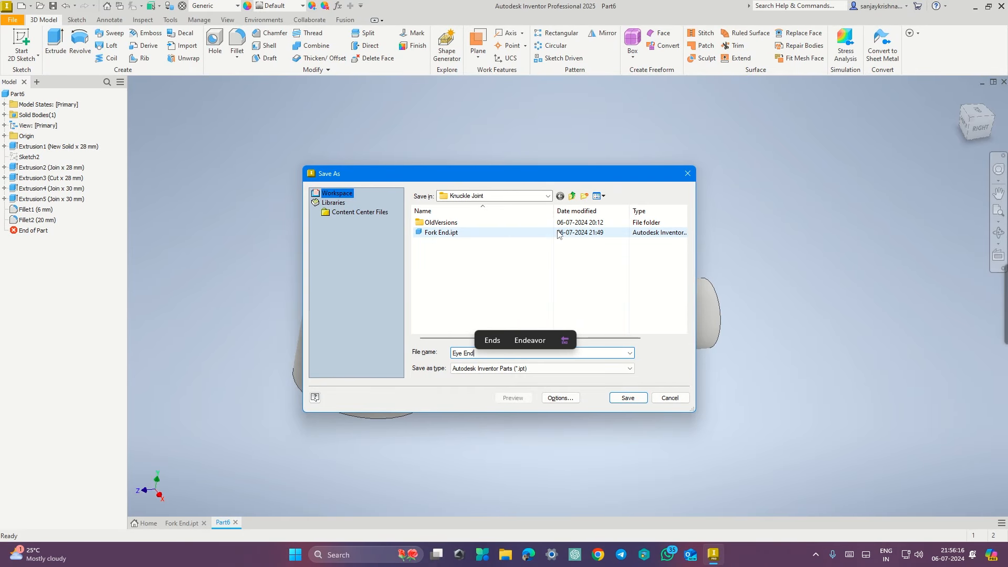
key("Return")
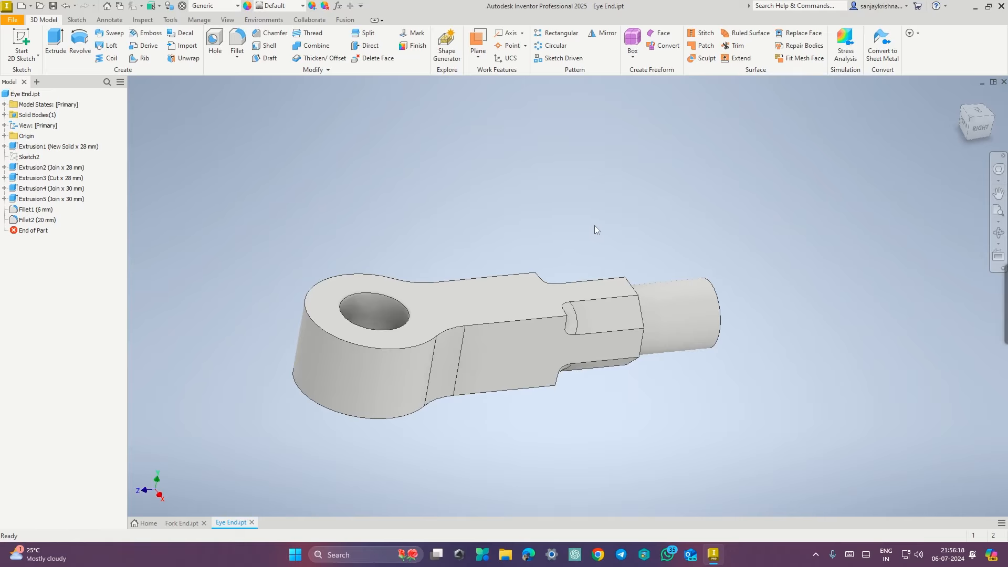
Check the pin head size in the reference drawing and create a new part from the Standard (mm).ipt template.
key("ctrl+super+Right")
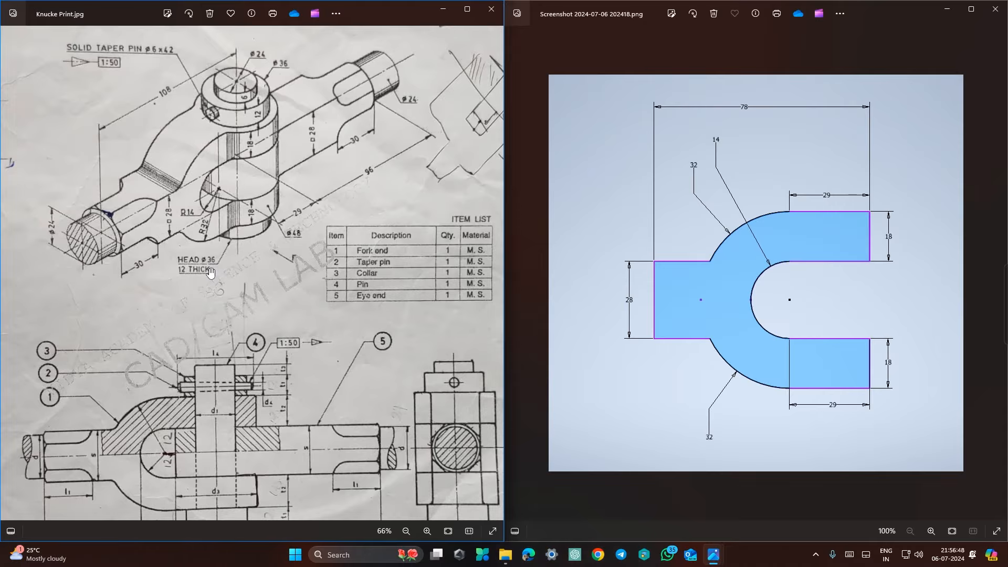
key("ctrl+super+Left")
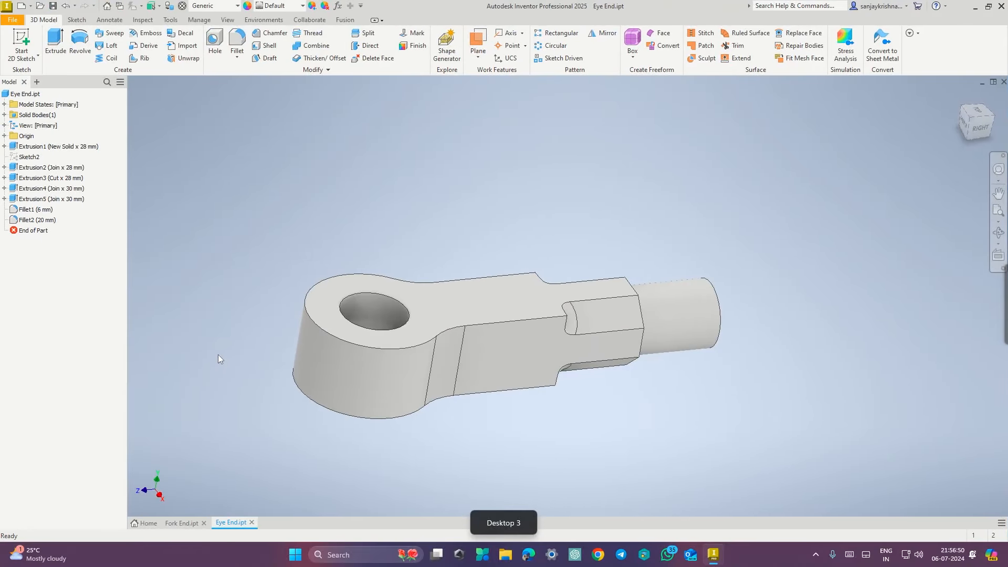
left_click(21, 6)
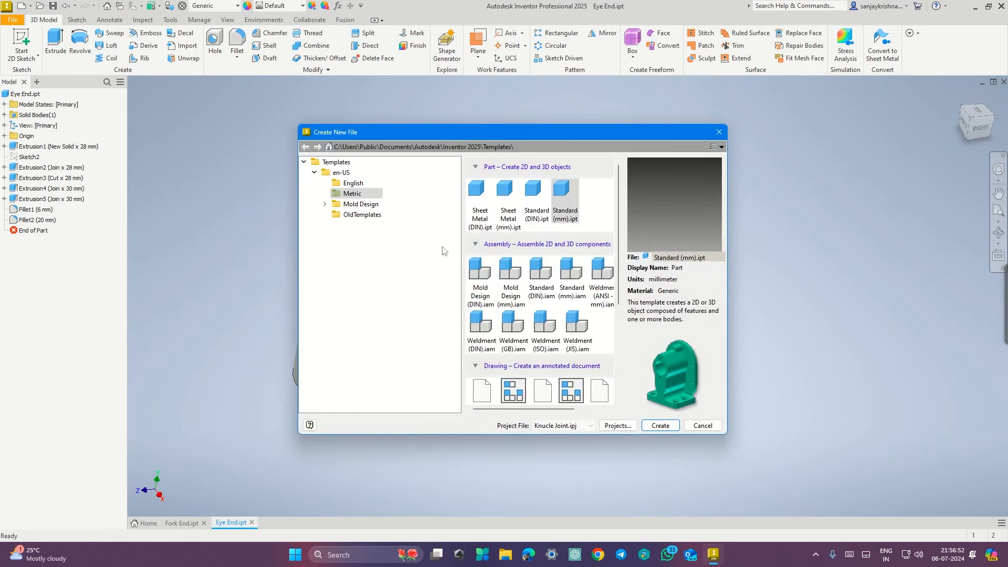
left_click(657, 425)
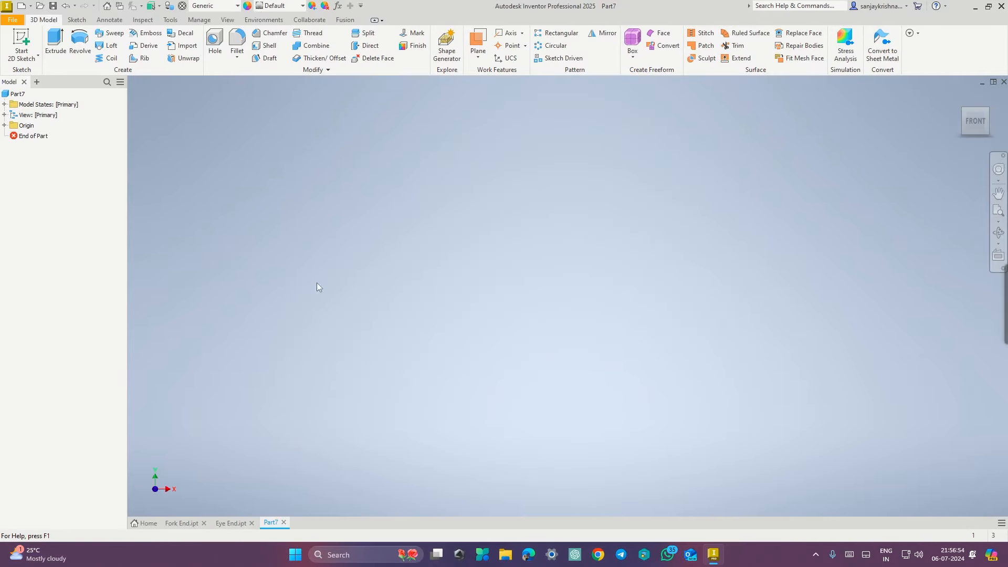
Sketch a 36 mm diameter circle centred on the origin on the XZ plane and finish the sketch.
left_click(21, 40)
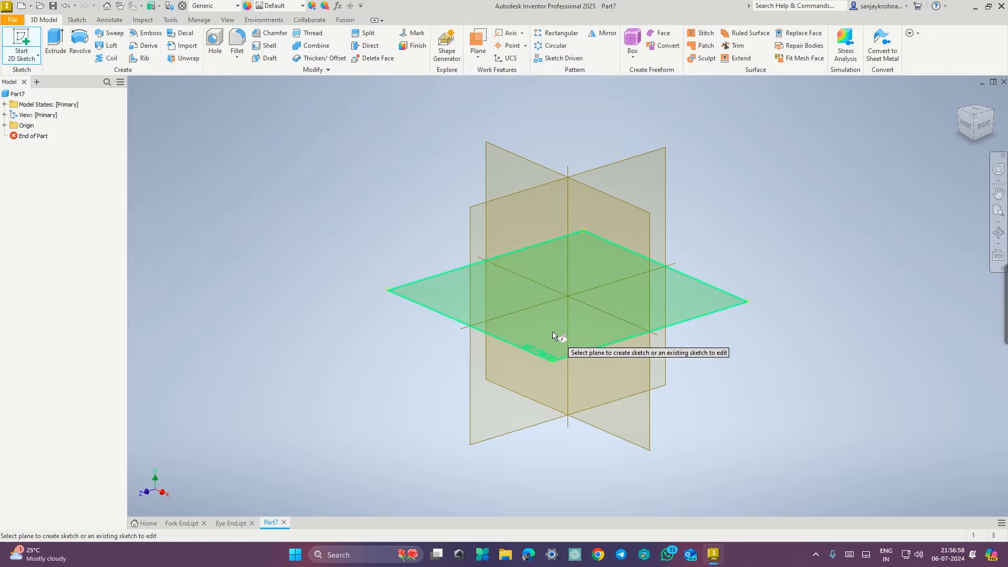
mouse_move(570, 349)
left_click(570, 349)
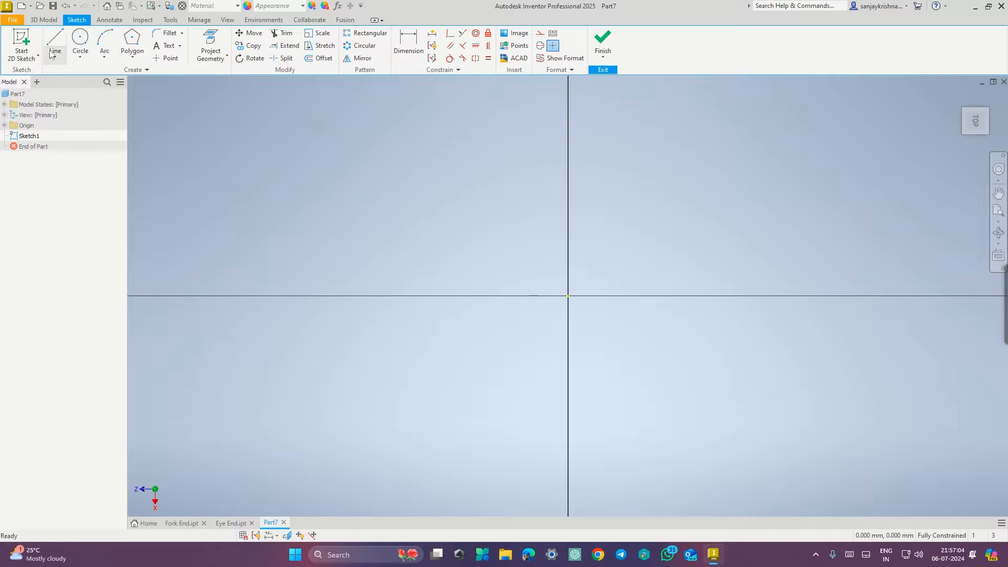
left_click(86, 36)
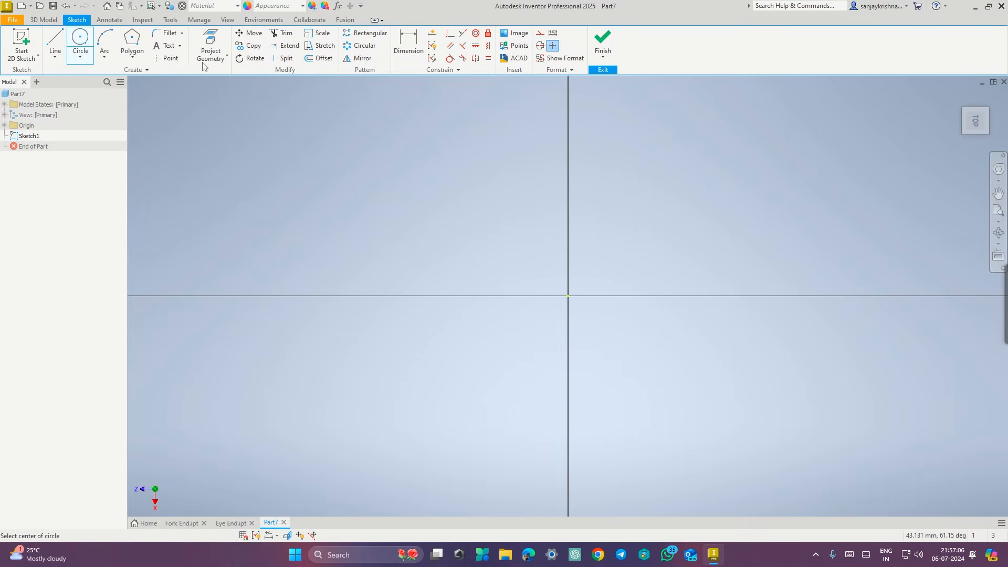
left_click(568, 296)
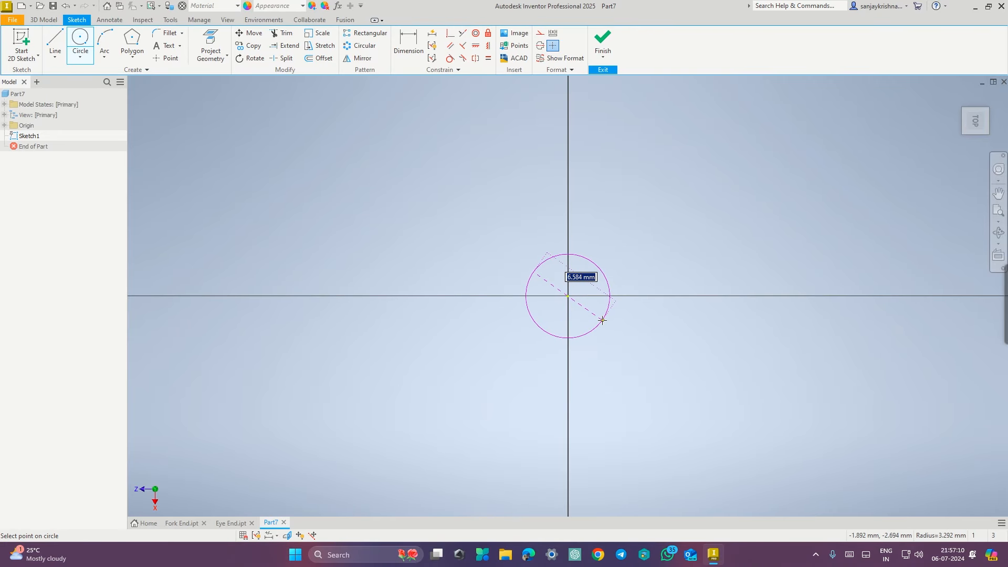
key("ctrl+super+Right")
key("ctrl+super+Left")
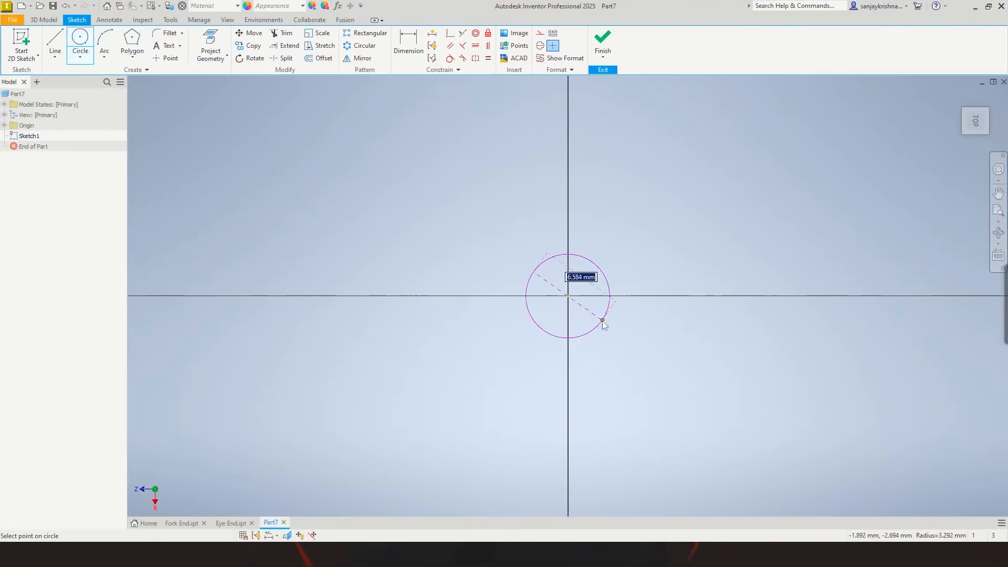
type("36")
key("Return")
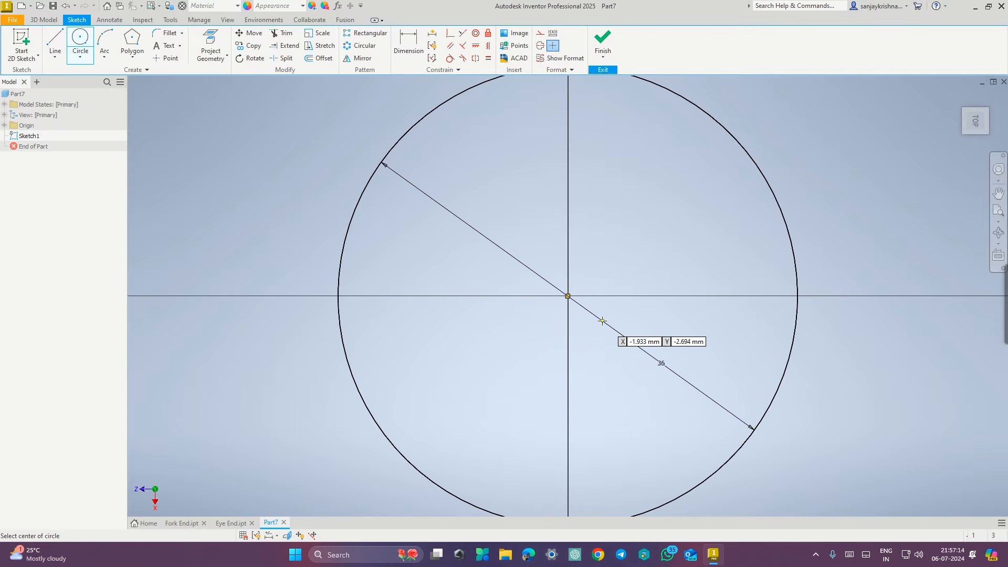
left_click(603, 45)
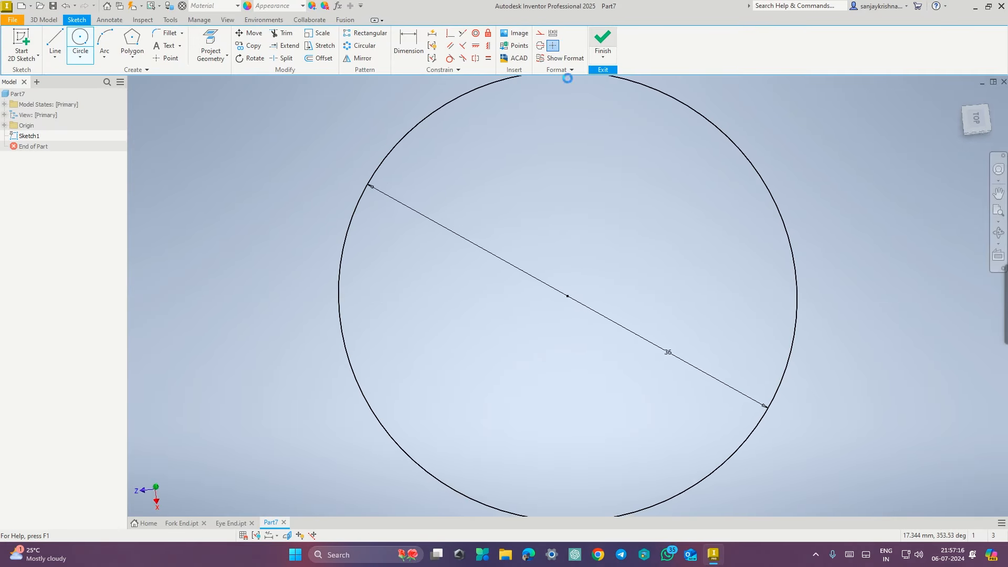
Extrude the 36 mm circle 12 mm upward as a new solid for the pin head.
left_click(66, 46)
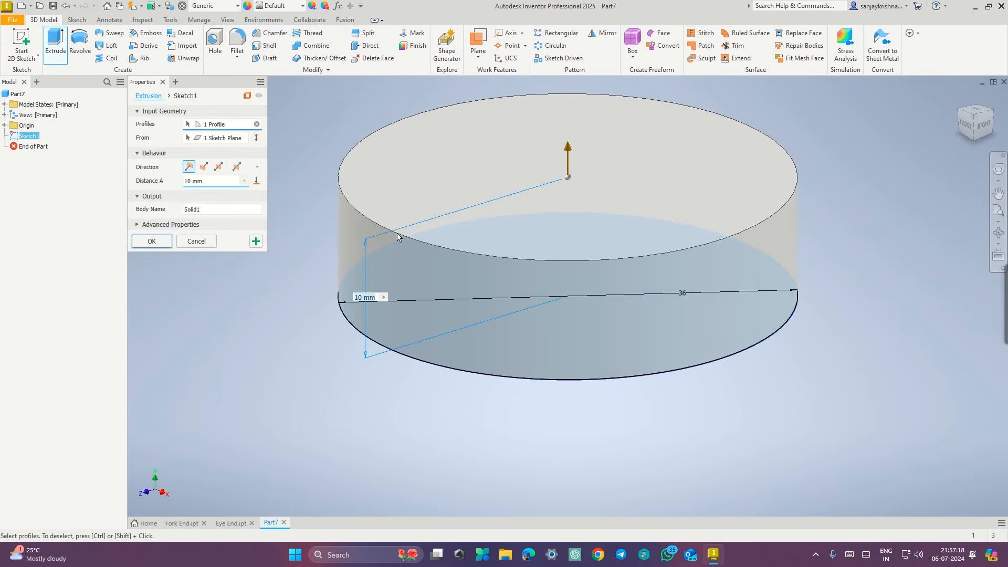
type("12")
left_click(151, 241)
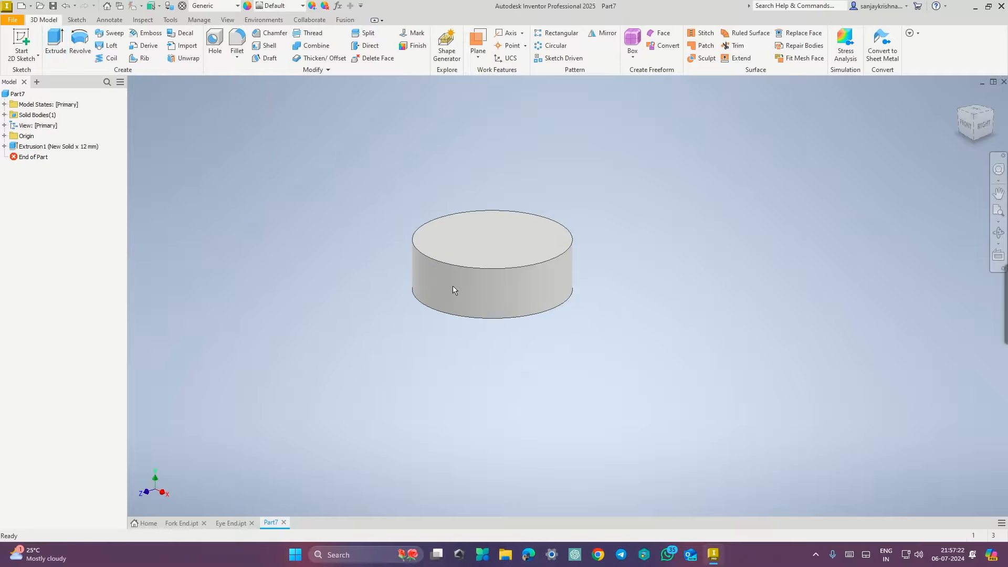
Check the reference drawing, sketch a 24 mm diameter circle centred on the head's top face, and finish the sketch.
key("ctrl+super+Right")
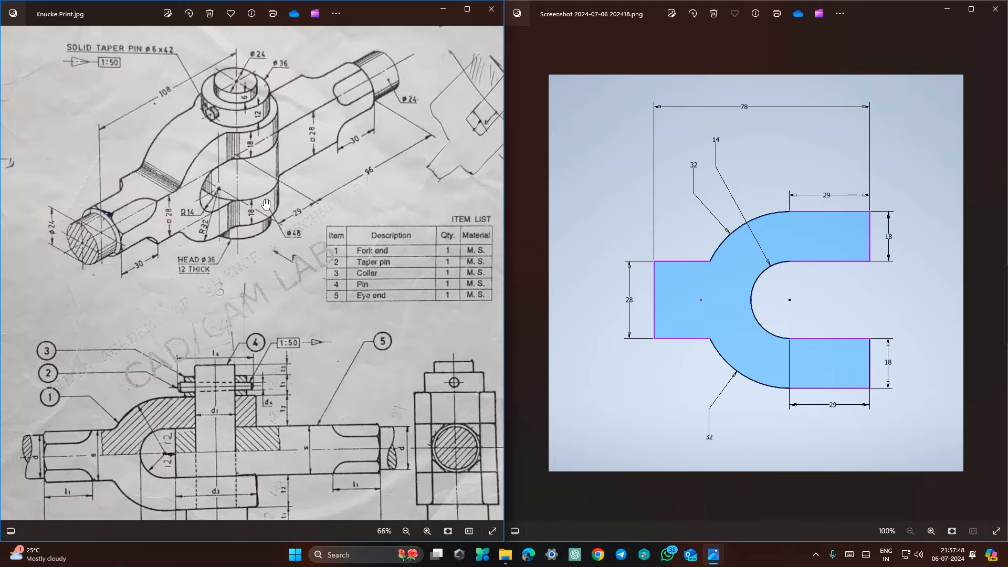
key("ctrl+super+Left")
right_click(485, 240)
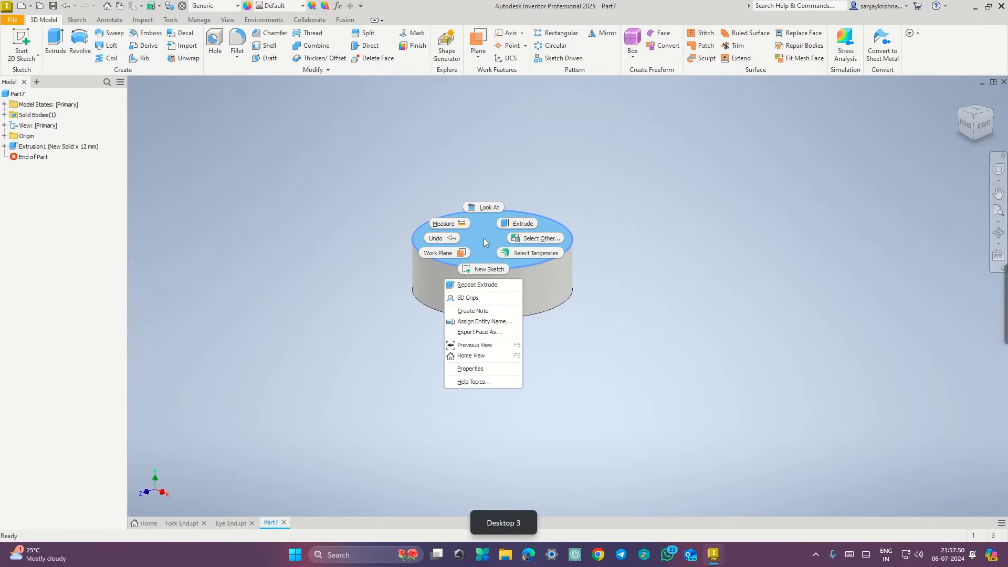
left_click(484, 269)
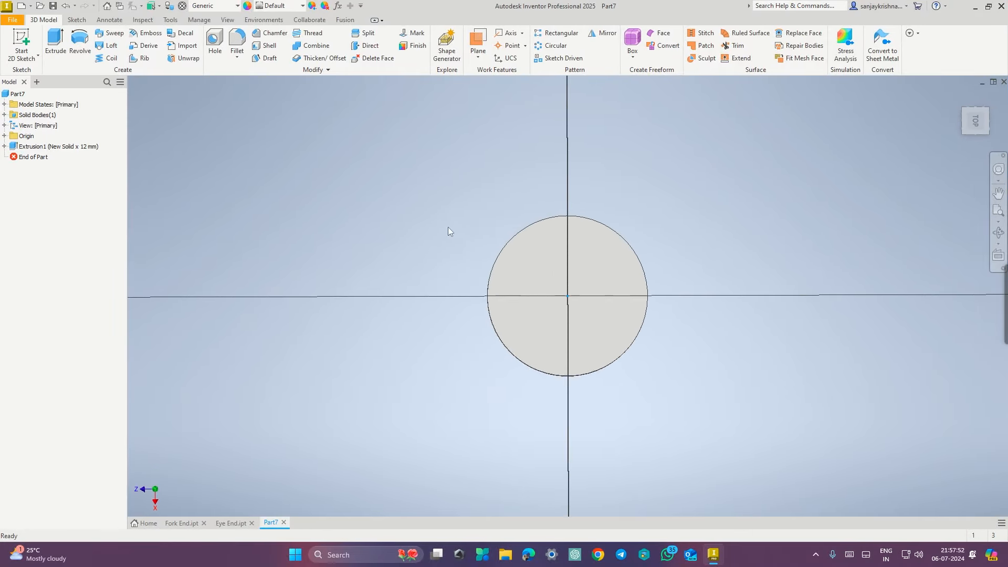
left_click(80, 42)
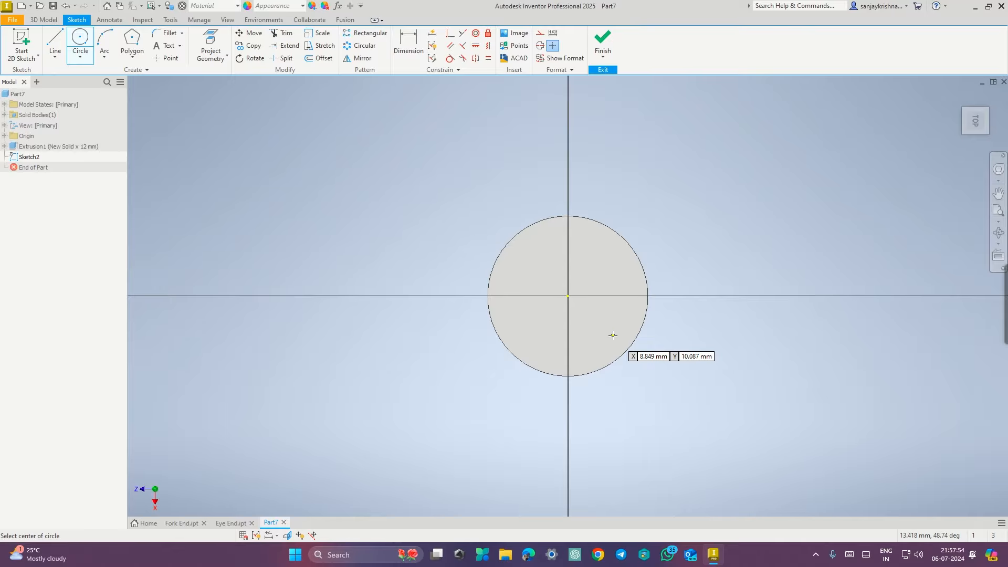
left_click(568, 296)
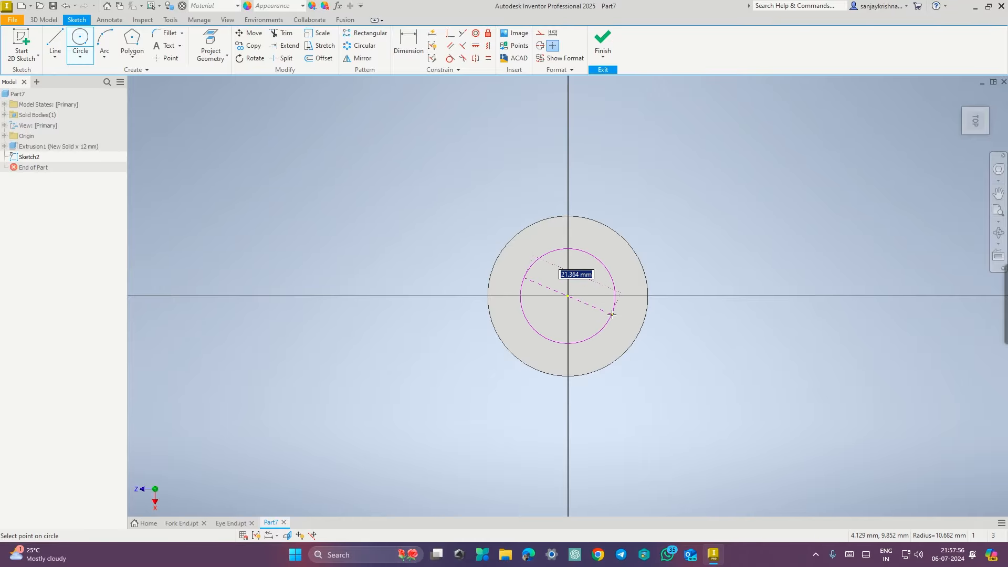
type("24")
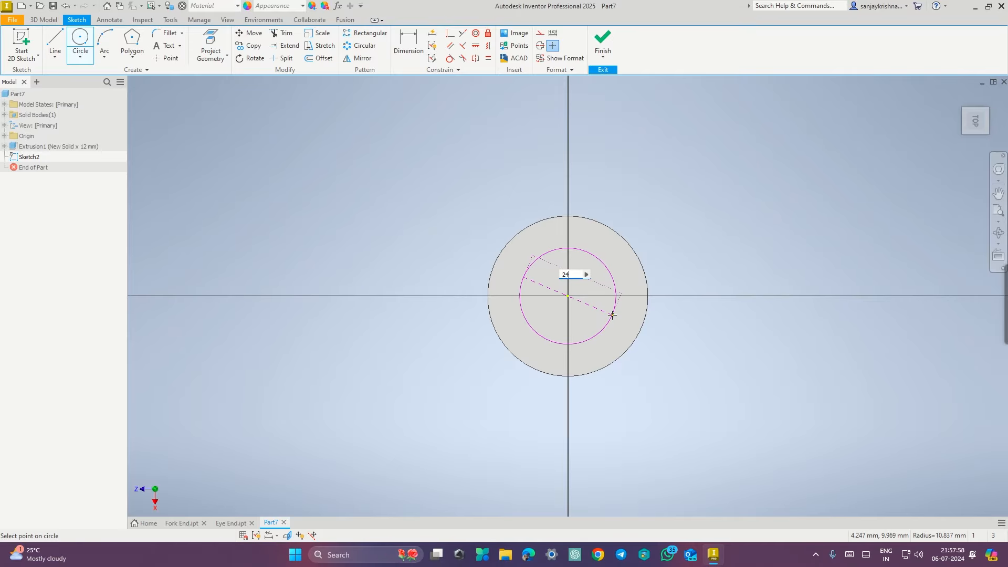
key("Return")
key("ctrl+super+Right")
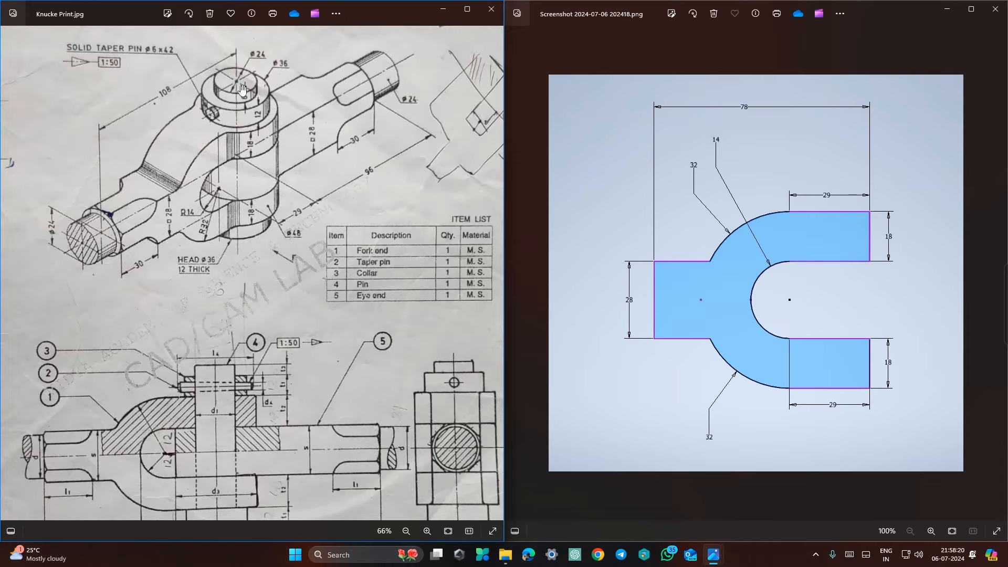
key("ctrl+super+Right")
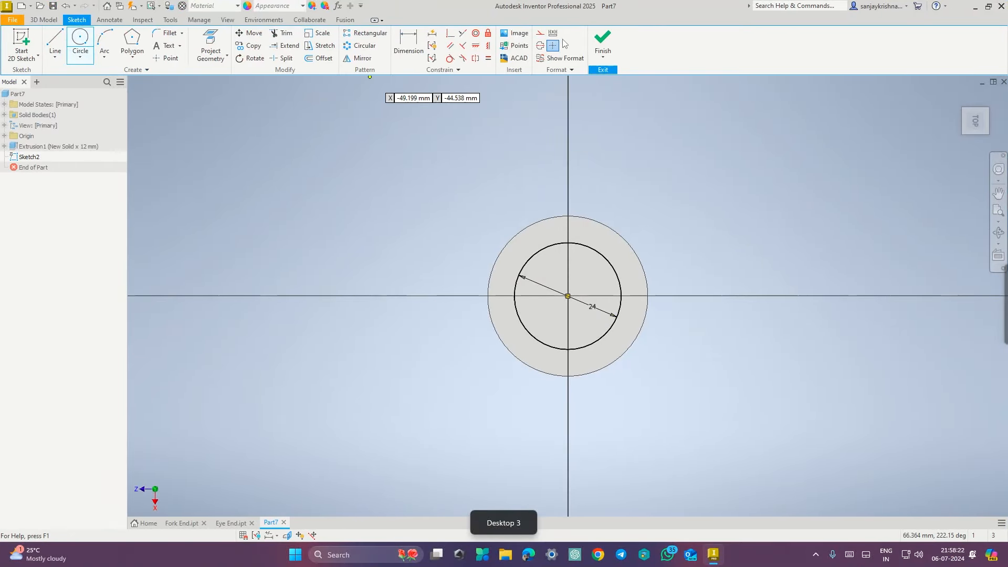
left_click(602, 42)
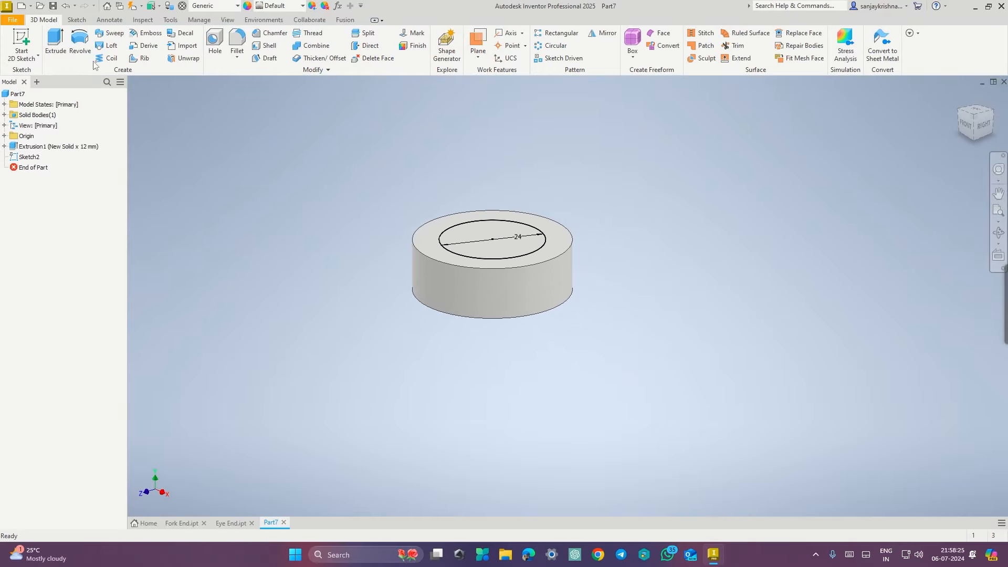
Extrude the 24 mm circle upward from the head as the pin shank, entering the distance as a sum beginning with 18.
left_click(55, 43)
type("18+")
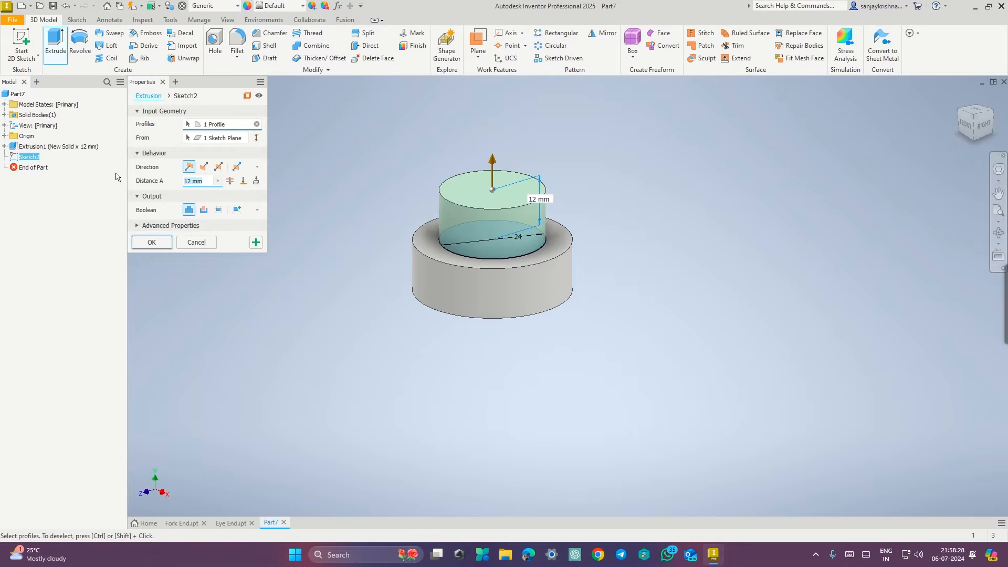
Extrude the 24 mm circle above the pin head by 18+28+18+12+6 mm, joined to the existing body.
type("28+18+")
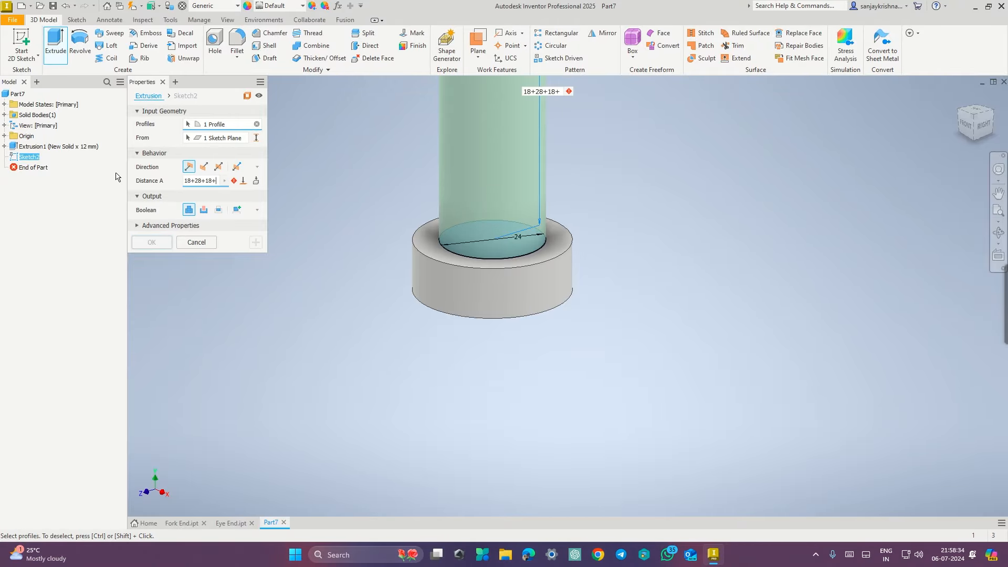
key("ctrl+super+Right")
key("ctrl+super+Left")
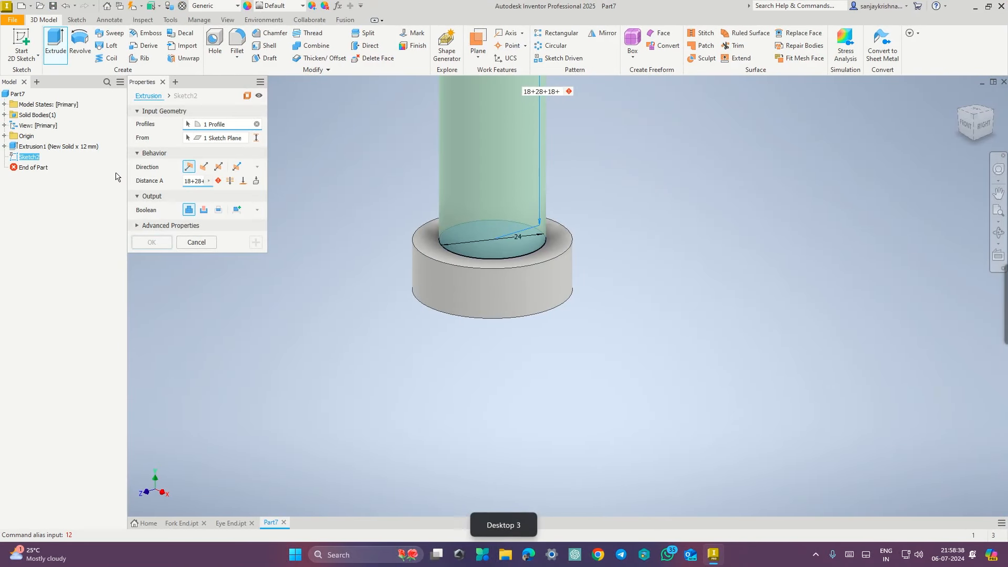
left_click(558, 92)
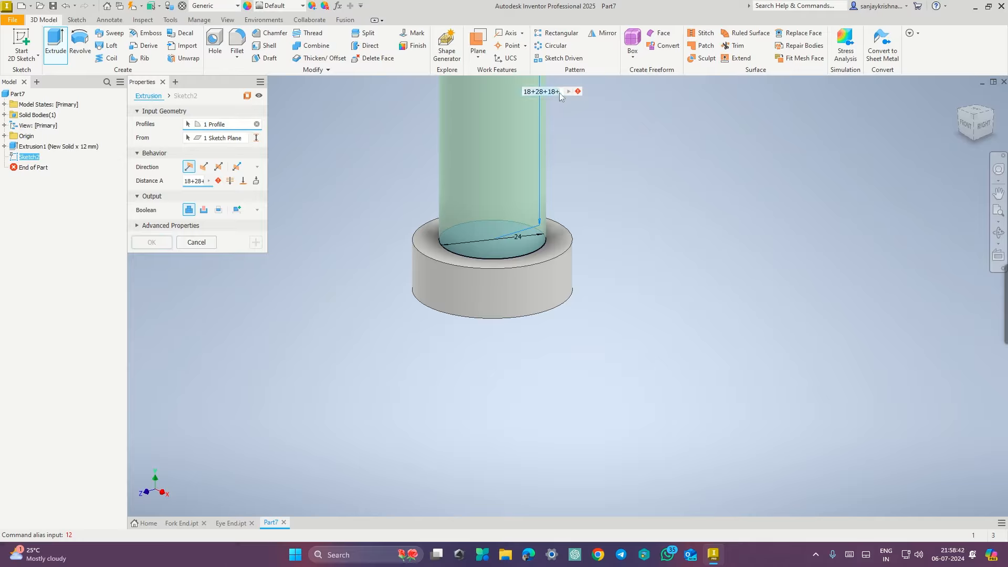
type("12+6")
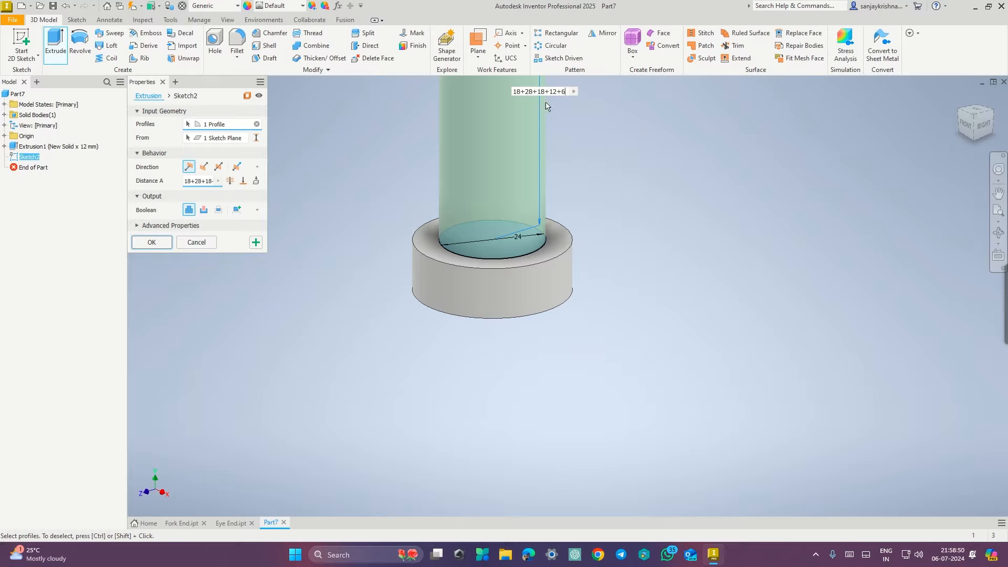
left_click(168, 245)
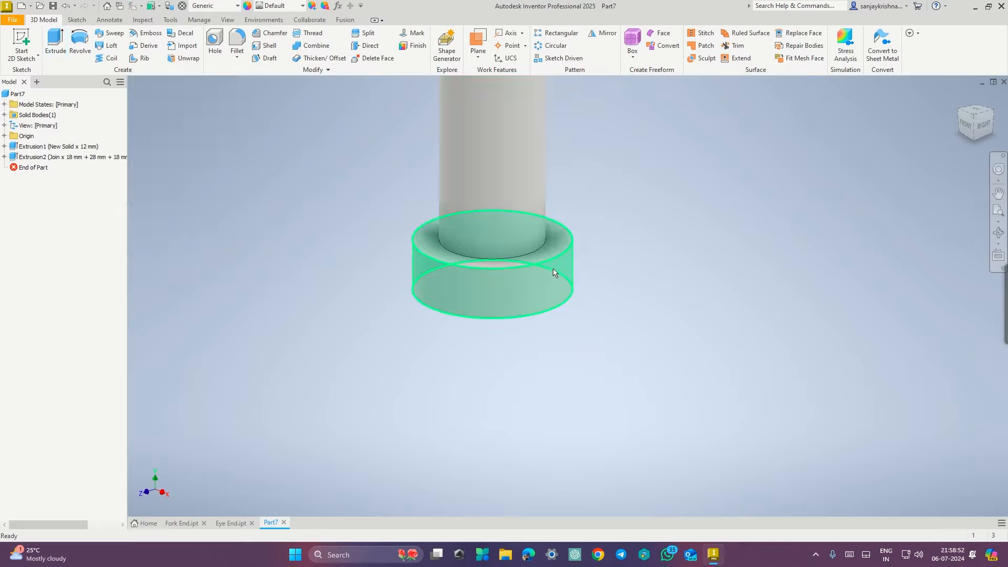
Check the finished pin against the knuckle joint print and save the part as pin in the Knuckle Joint folder.
scroll(695, 221, "down", 3)
scroll(695, 222, "down", 2)
middle_click_drag(695, 222, 568, 312)
scroll(556, 281, "up", 3)
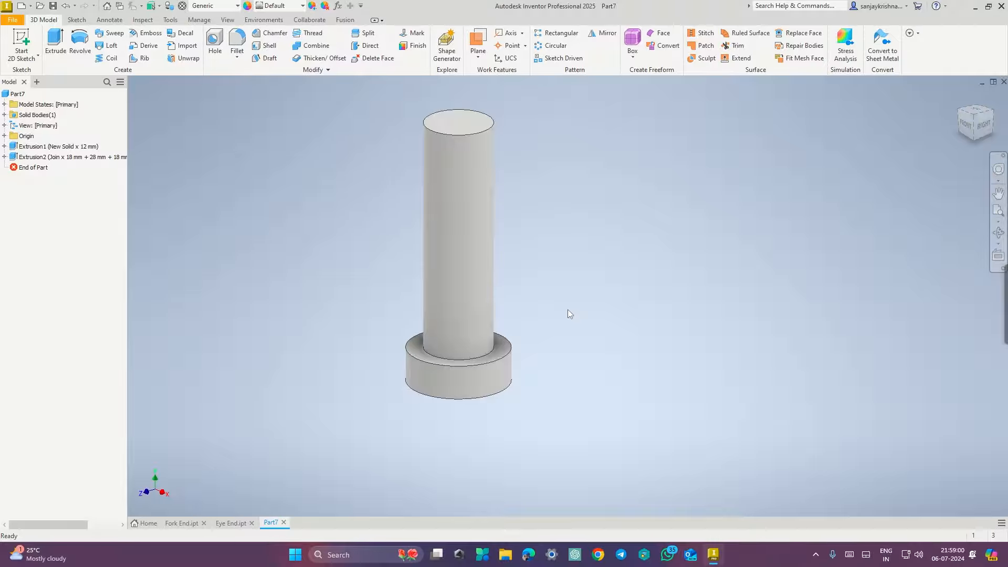
key("ctrl+super+Right")
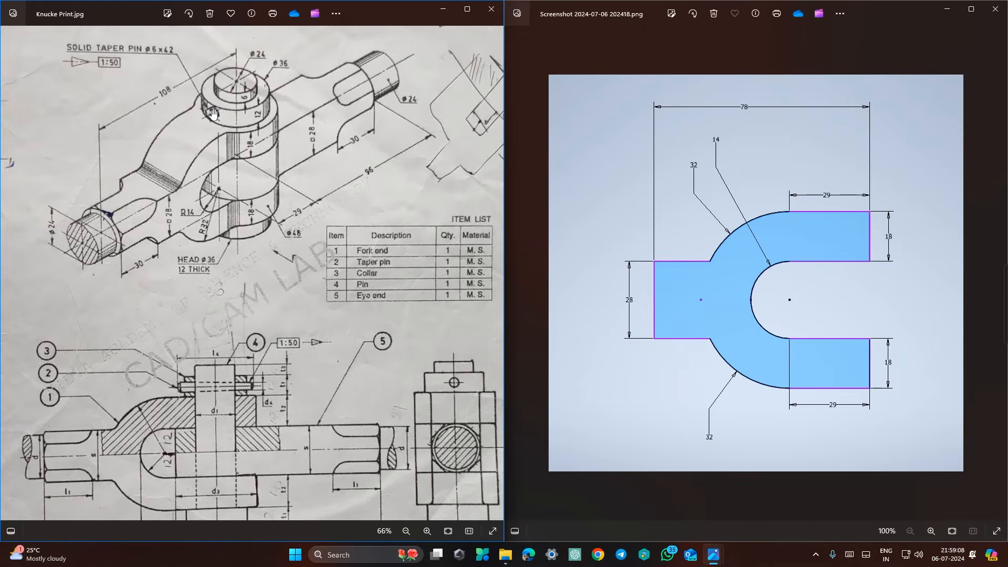
key("ctrl+super+Left")
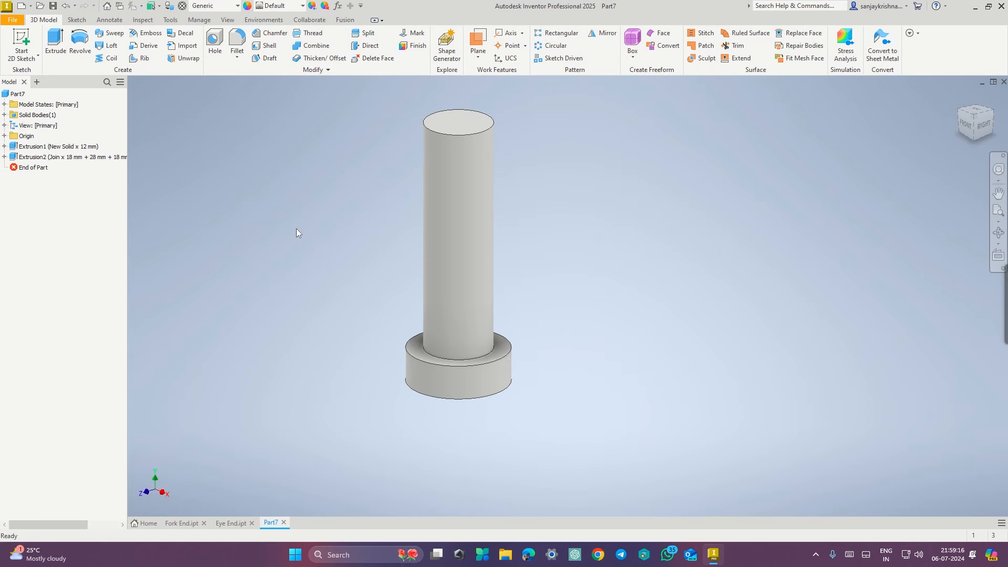
key("ctrl+s")
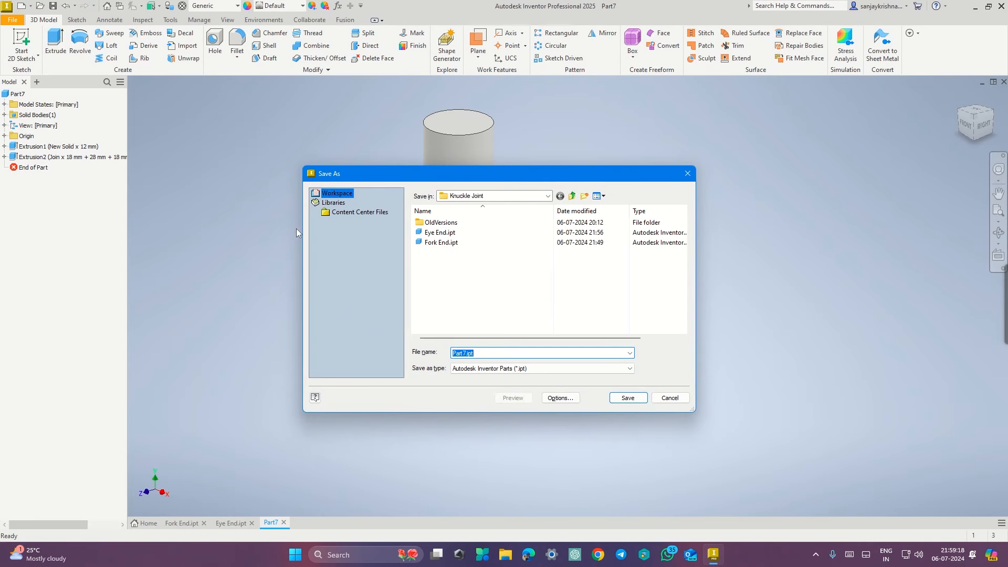
key("BackSpace")
type("pin")
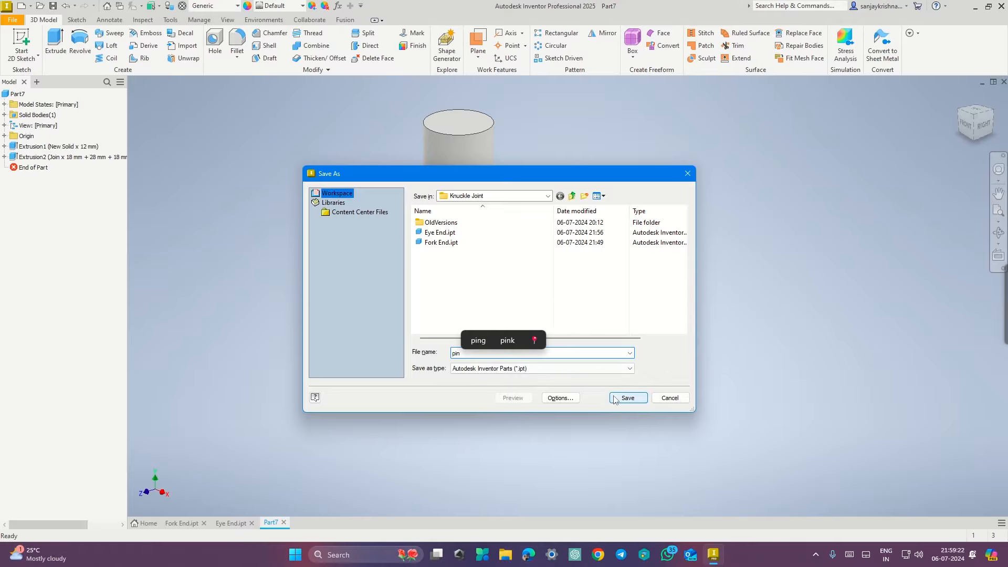
left_click(627, 398)
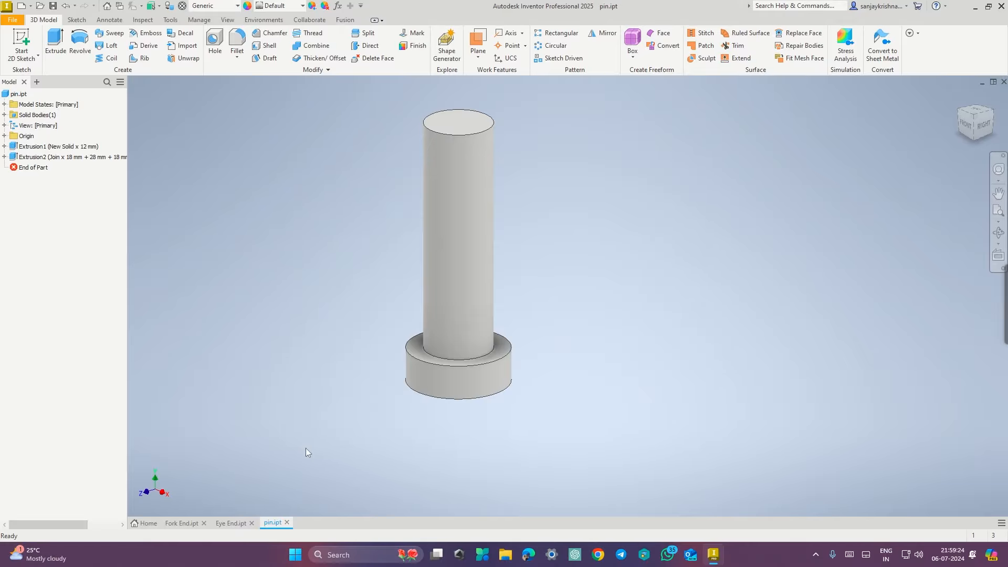
Consult the print for the collar dimensions and create a new part from the metric Standard (mm).ipt template.
key("ctrl+super+Right")
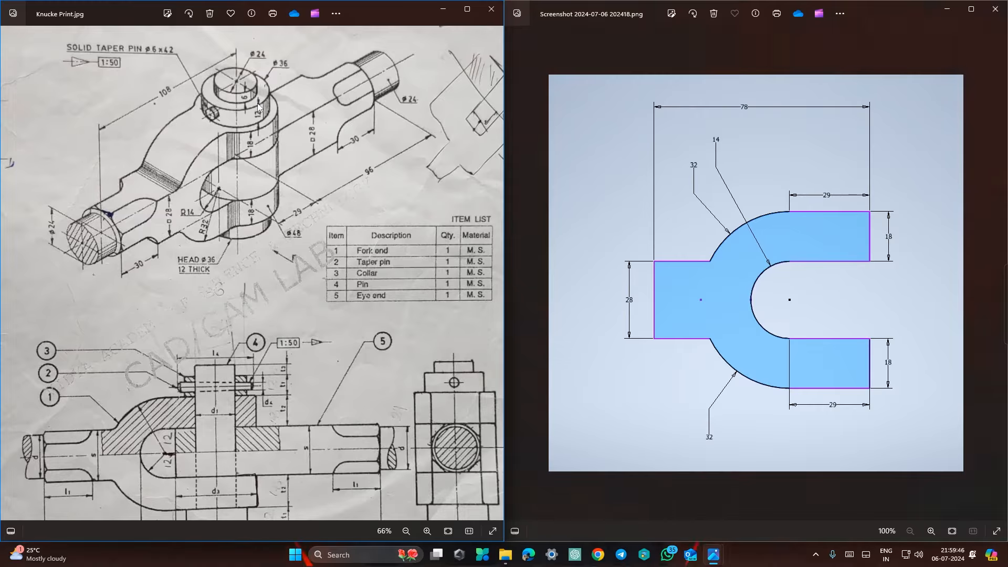
key("ctrl+super+Right")
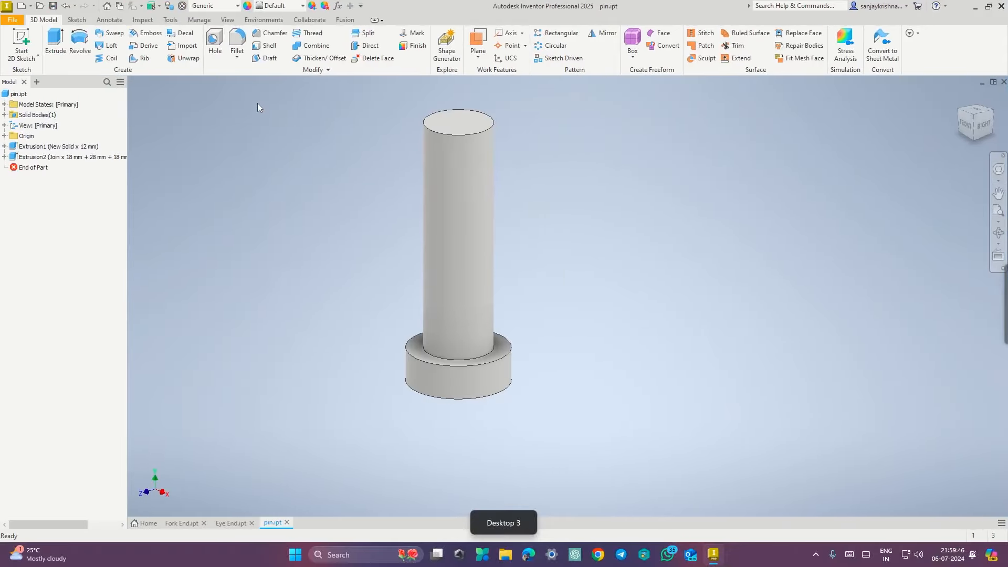
left_click(21, 6)
left_click(660, 426)
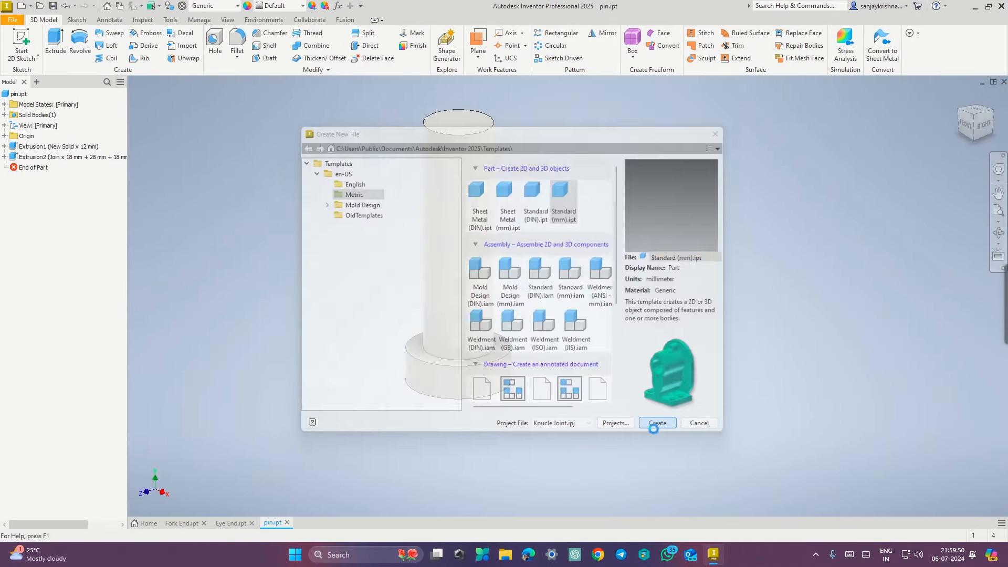
Sketch two concentric circles of 24 mm and 36 mm diameter at the origin on the horizontal XZ plane, and finish the sketch.
left_click(21, 41)
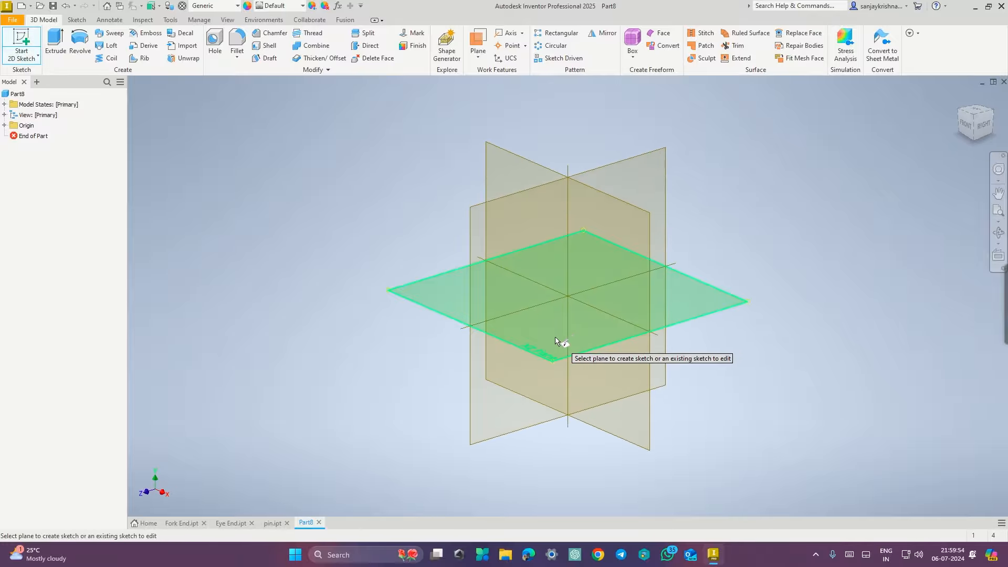
left_click(556, 340)
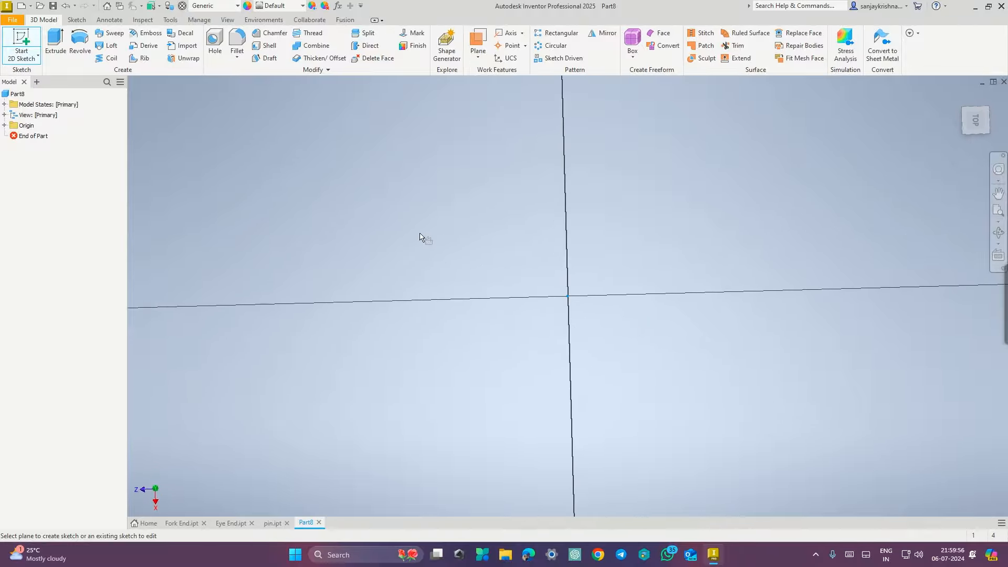
left_click(89, 42)
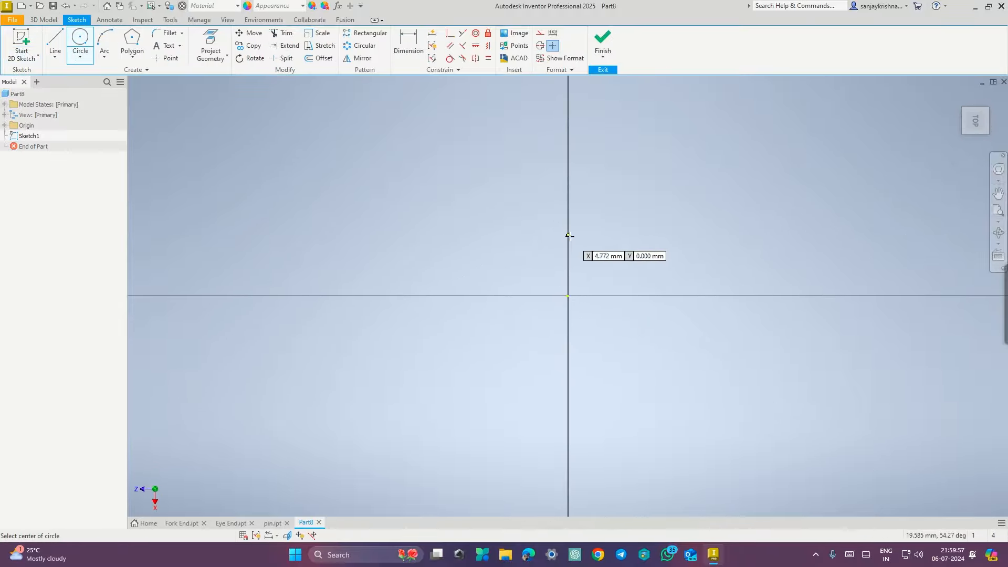
left_click(568, 297)
type("24")
key("Return")
key("Return")
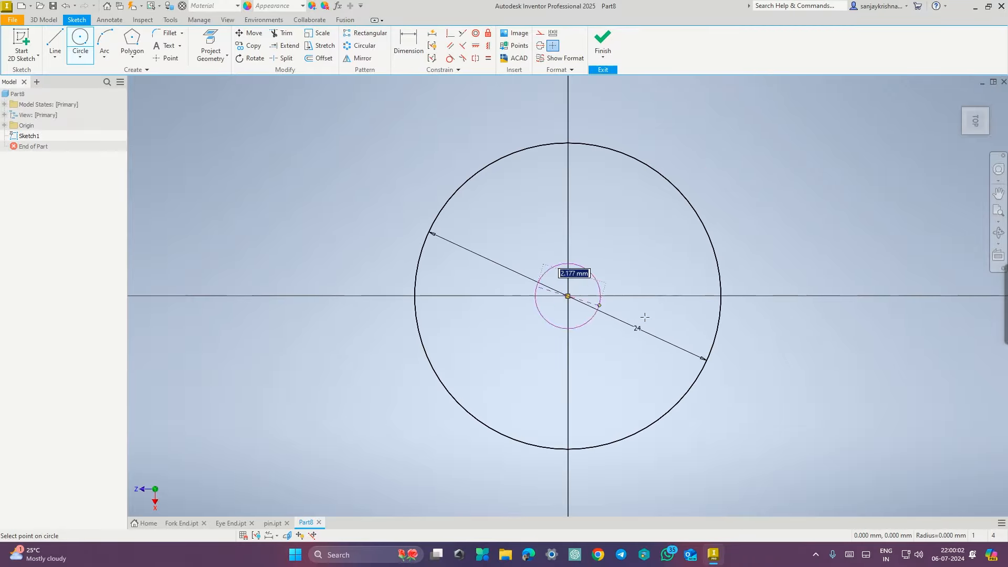
type("36")
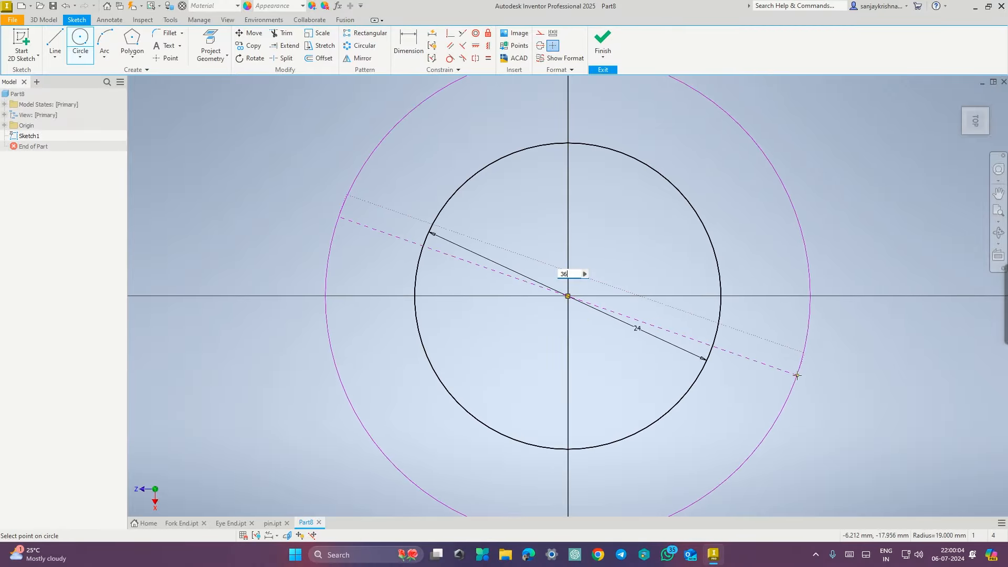
key("Return")
scroll(798, 374, "up", 3)
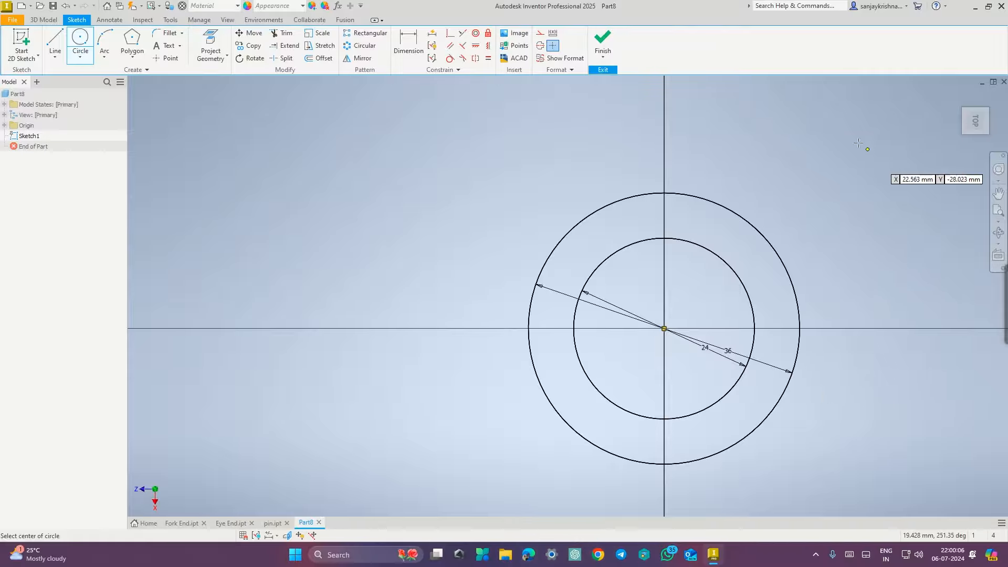
left_click(601, 42)
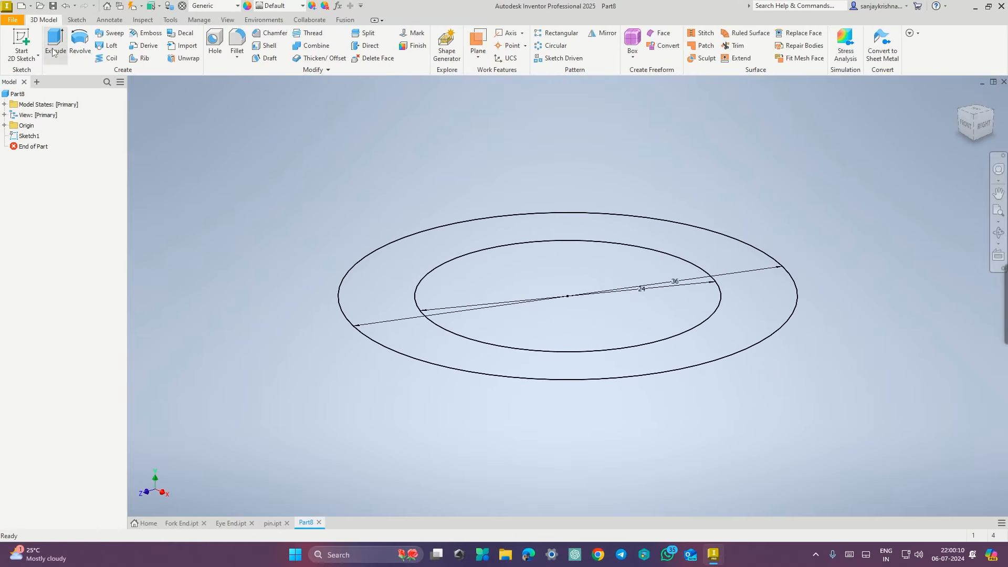
Extrude the ring between the two circles 12 mm upward as a new solid.
left_click(53, 51)
left_click_drag(212, 184, 178, 179)
type("1")
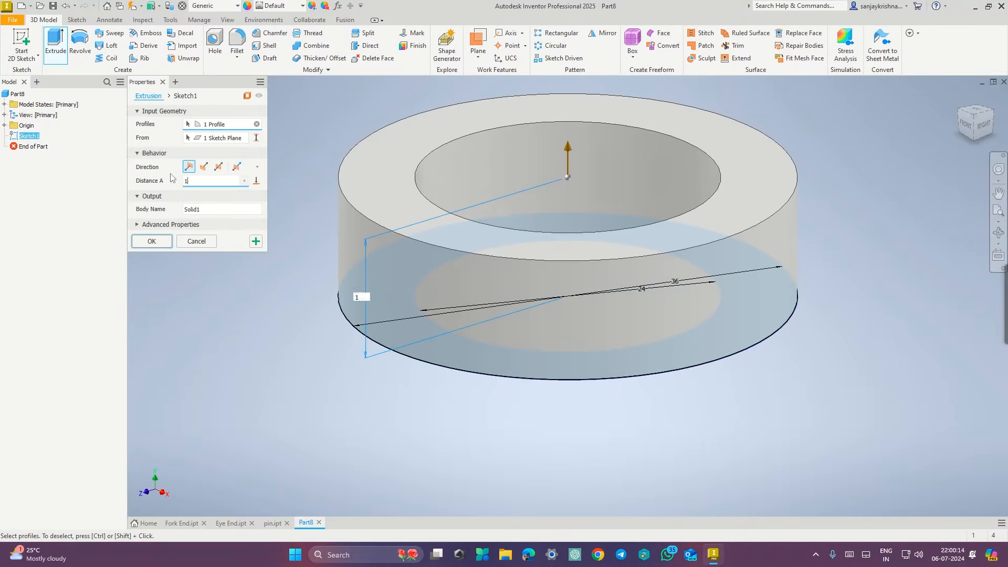
type("2")
left_click(151, 241)
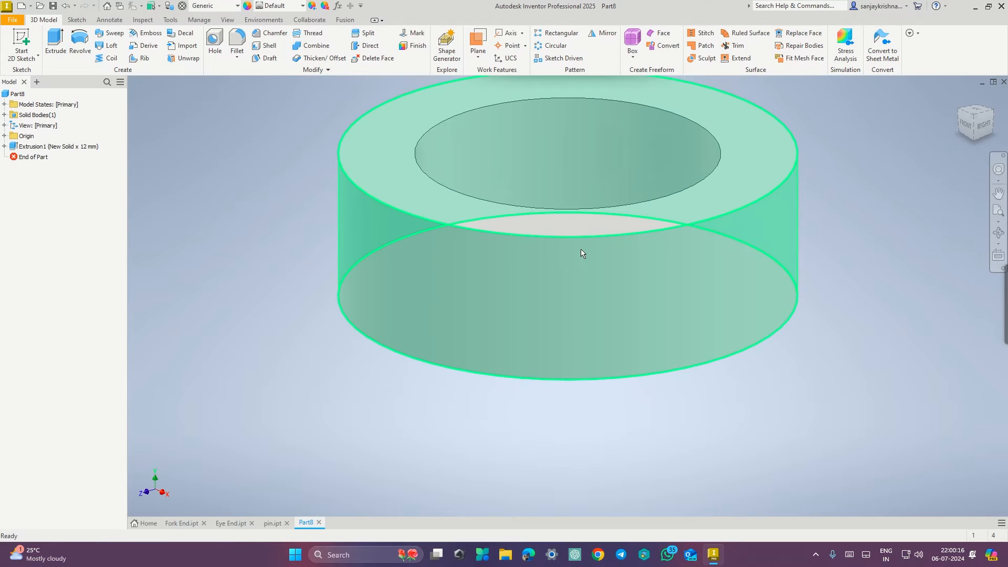
left_click(510, 284)
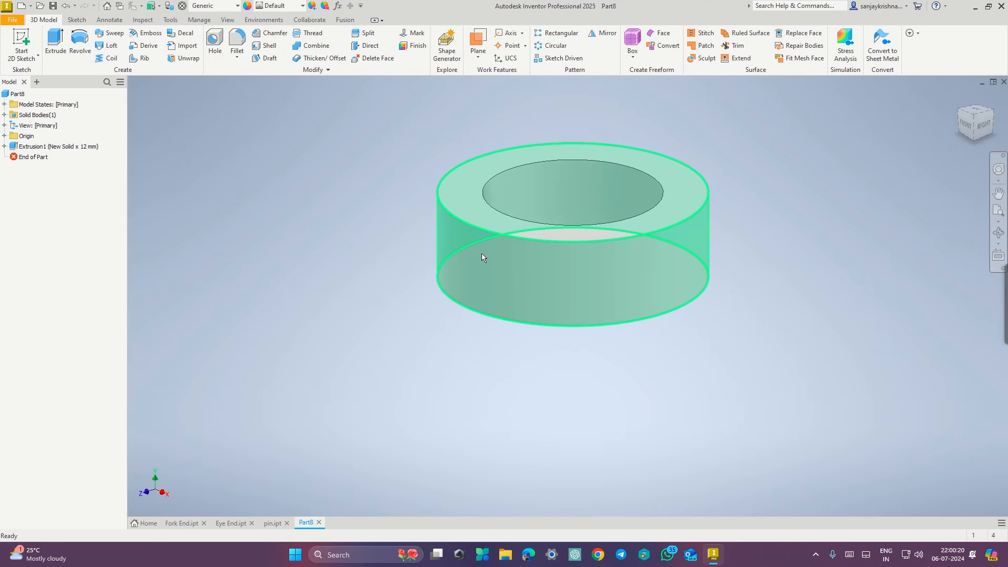
Compare the collar with the print and save the part as Collor in the Knuckle Joint folder.
key("ctrl+super+Right")
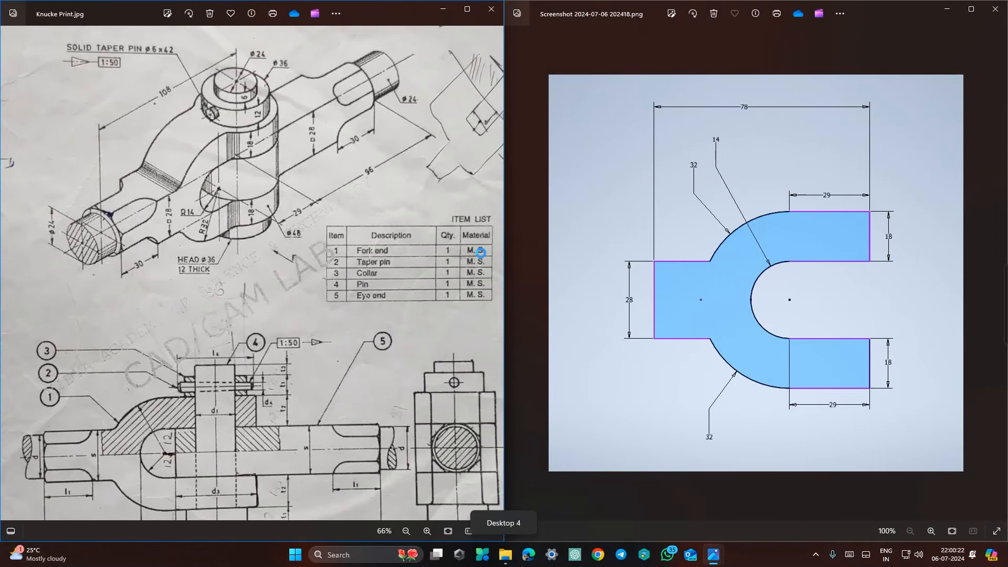
key("ctrl+super+Left")
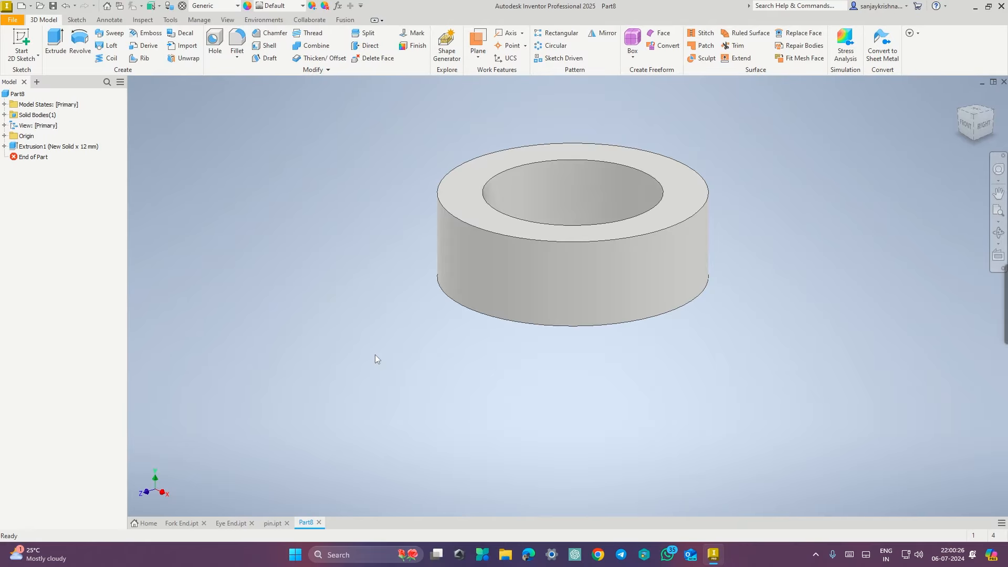
key("ctrl+s")
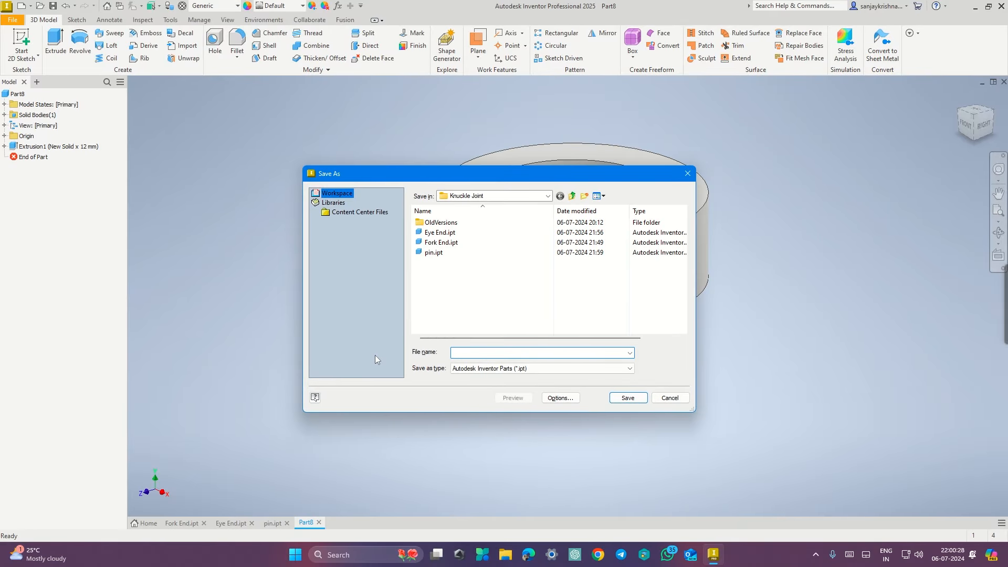
type("Collor")
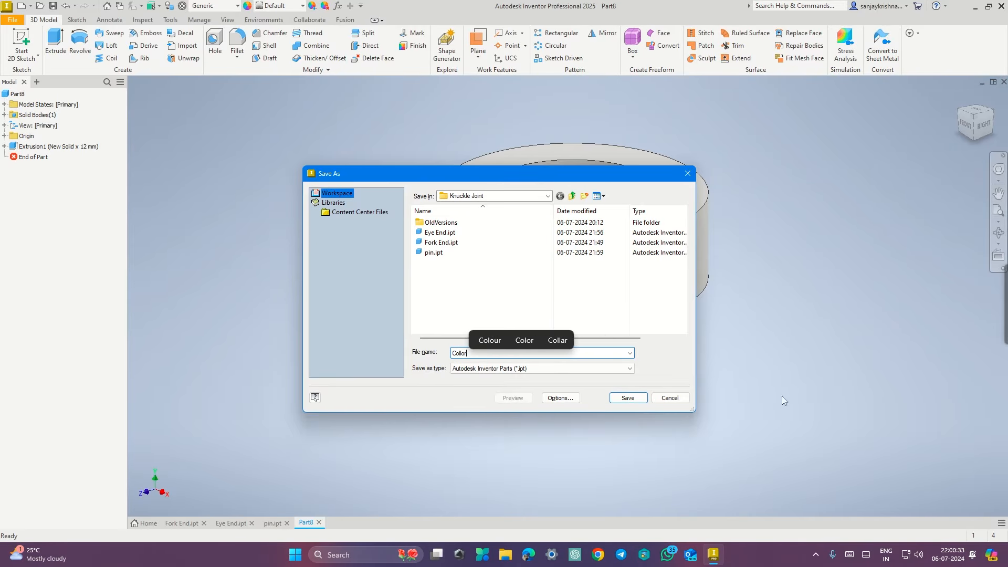
left_click(628, 398)
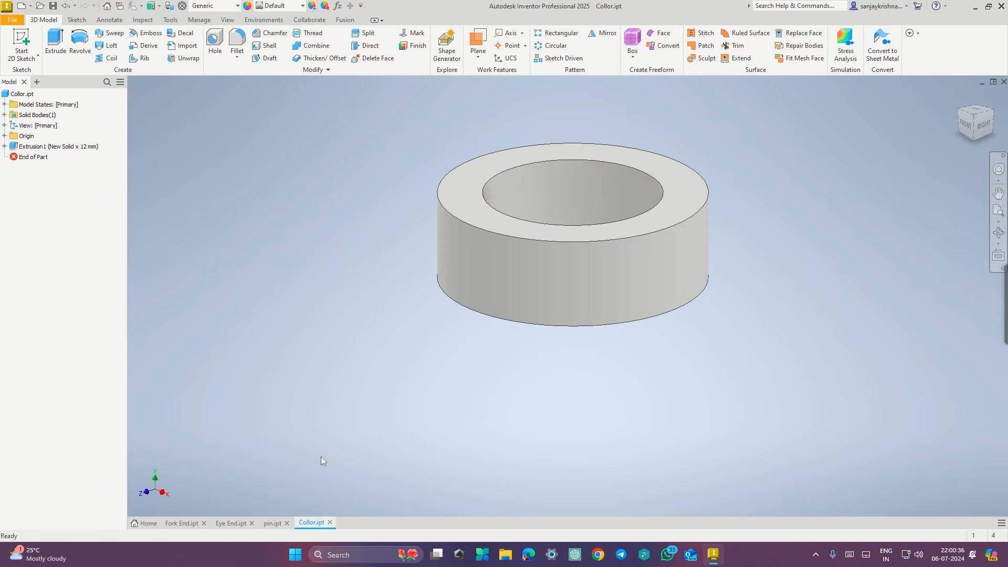
Consult the print for the taper pin dimensions and create a new part from the metric Standard (mm).ipt template.
key("ctrl+super+Right")
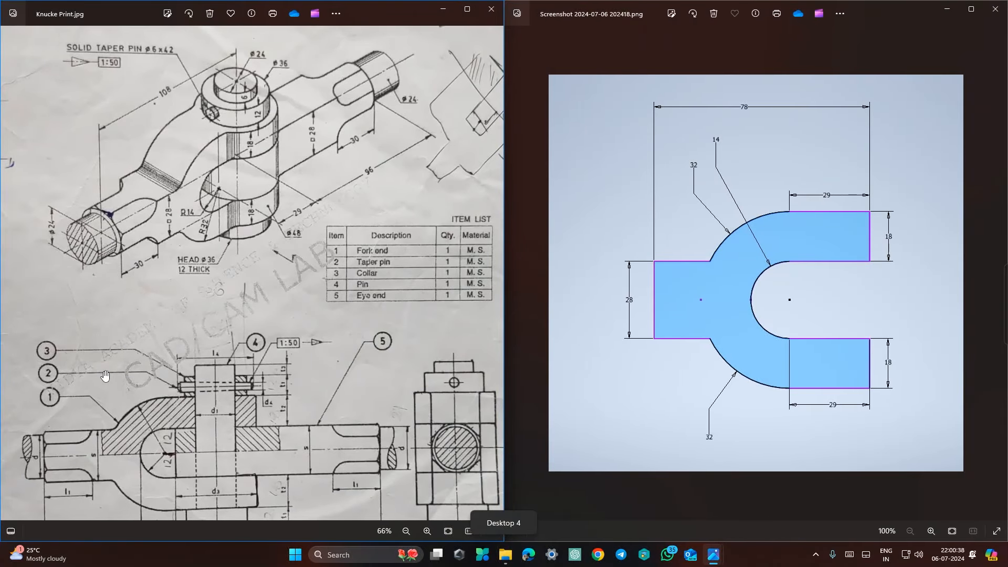
left_click_drag(179, 160, 210, 268)
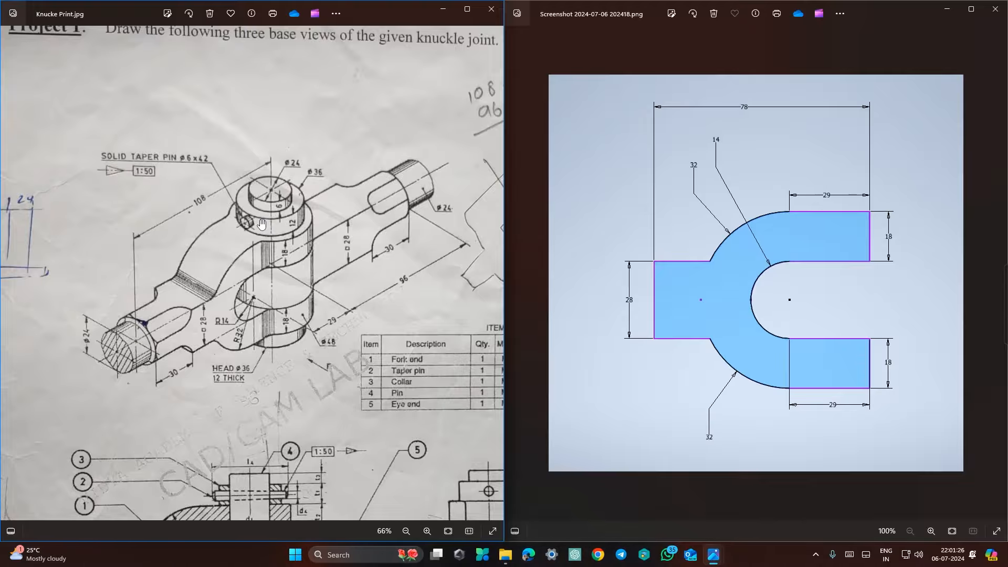
key("ctrl+super+Left")
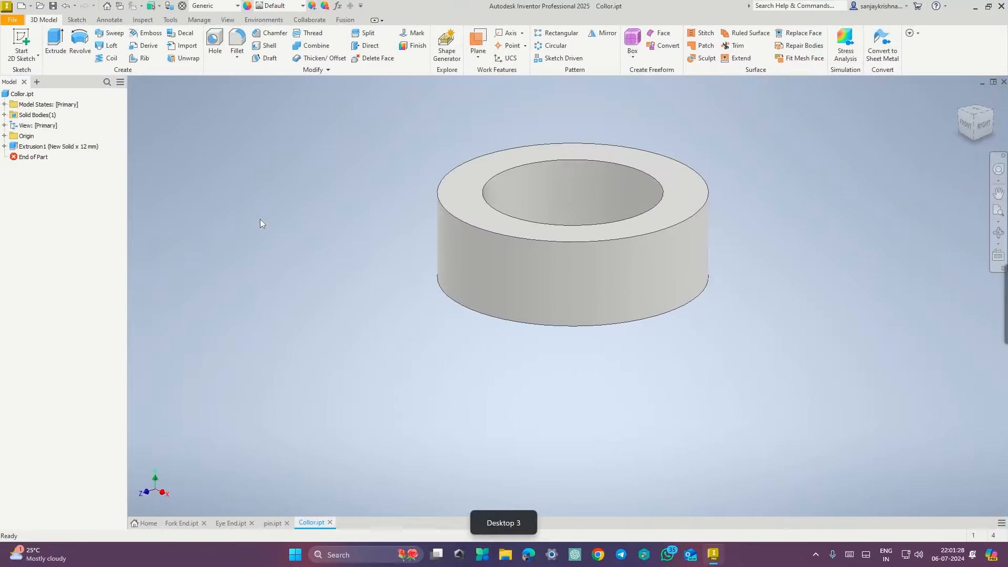
left_click(19, 6)
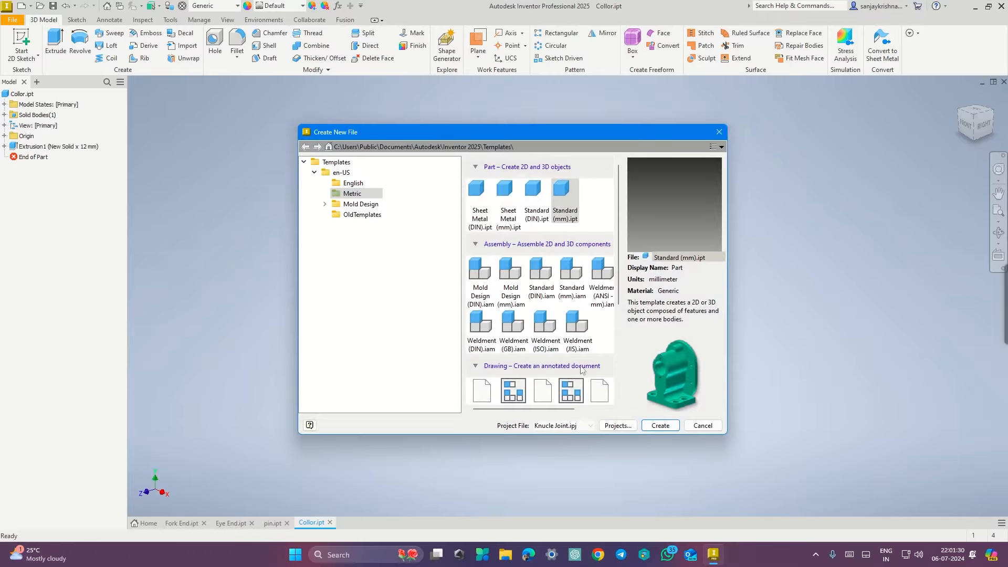
left_click(656, 425)
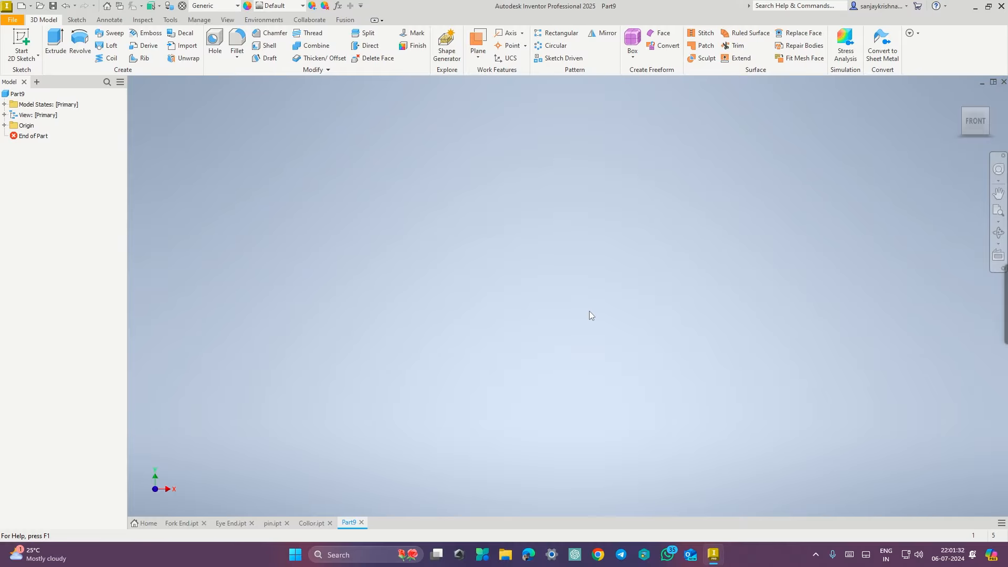
Start a sketch on the vertical YZ plane and recheck the taper pin size on the print.
left_click(21, 45)
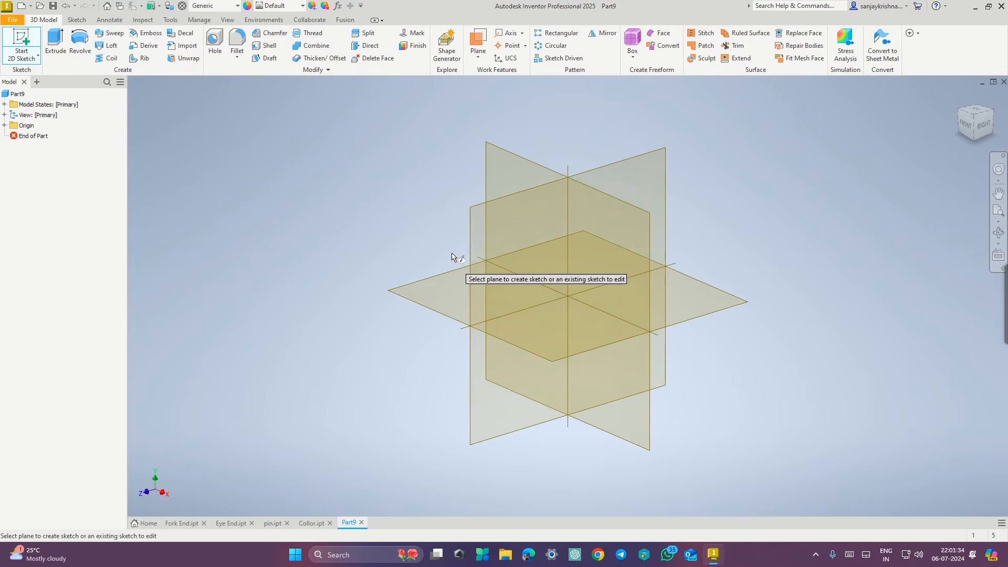
left_click(476, 249)
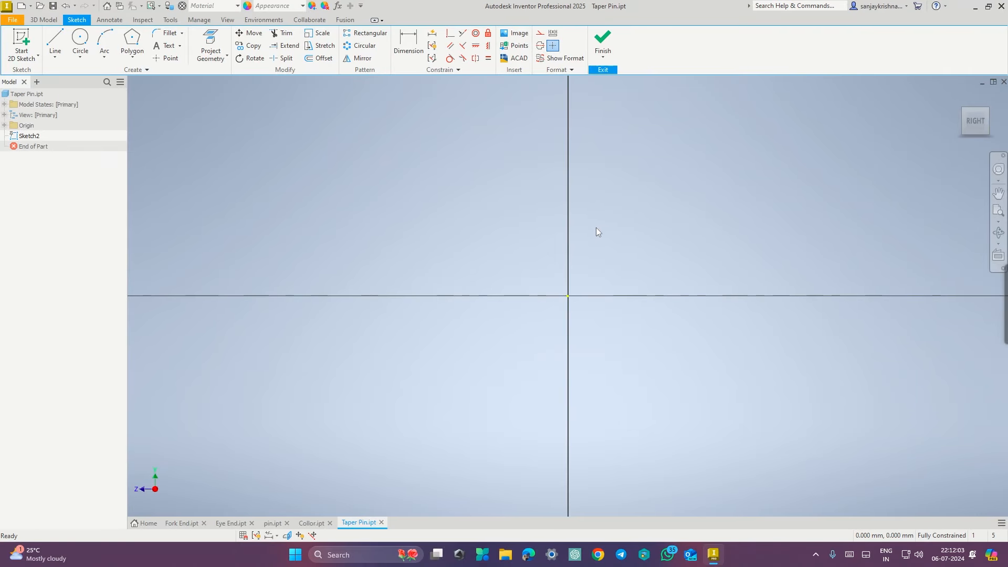
key("ctrl+super+Right")
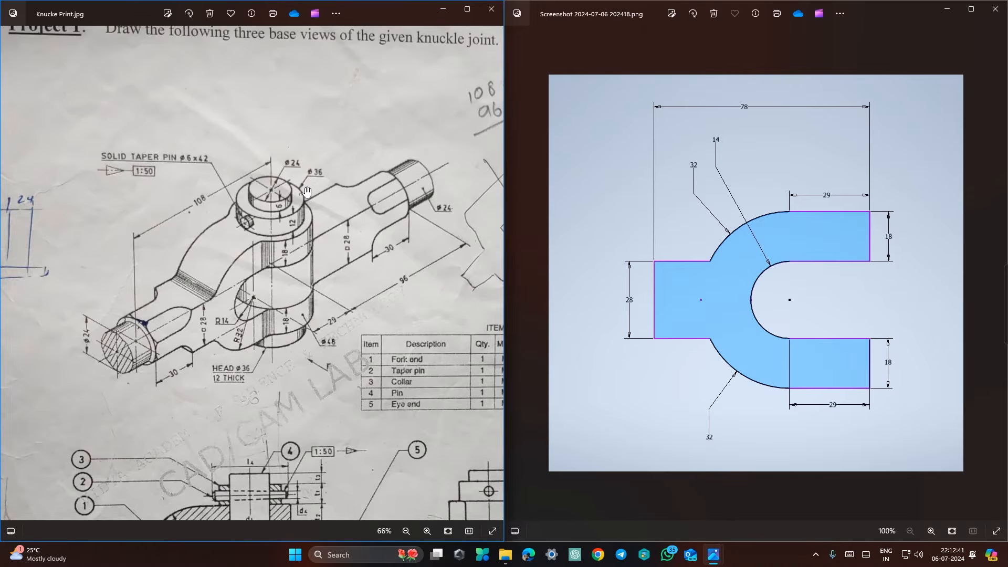
key("ctrl+super+Left")
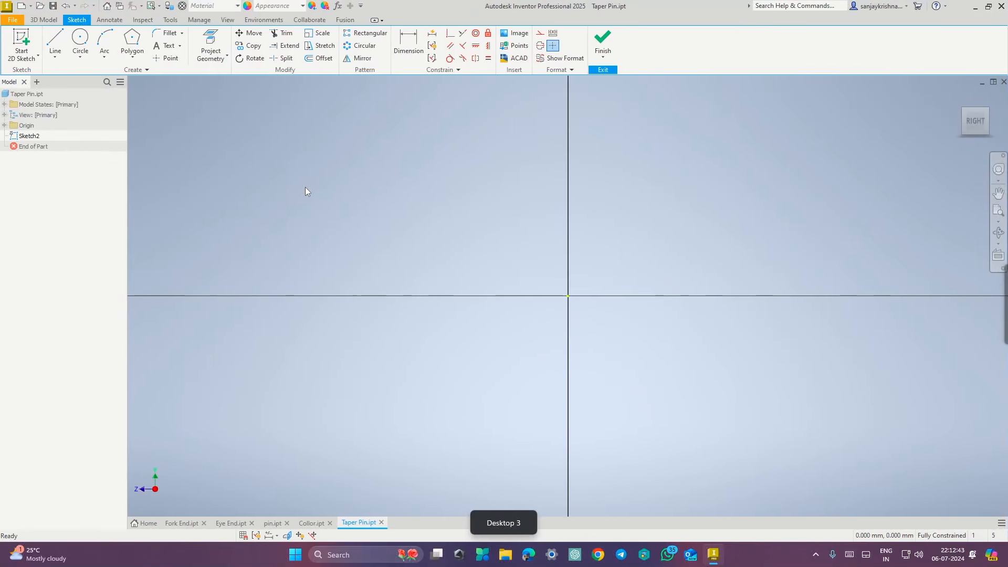
Draw two collinear horizontal lines from the origin along the Z axis, each 21 mm long, one in each direction.
left_click(55, 42)
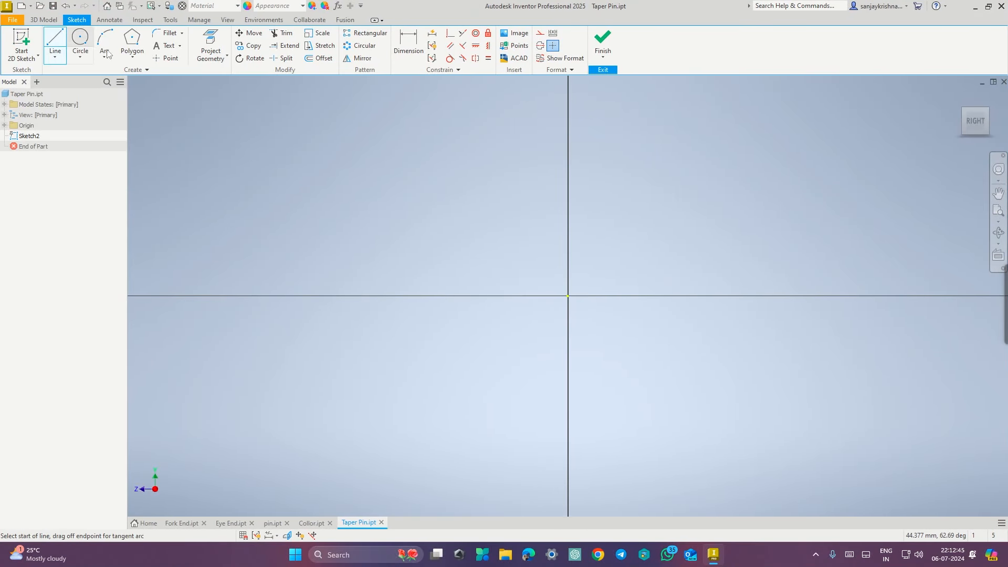
left_click(567, 295)
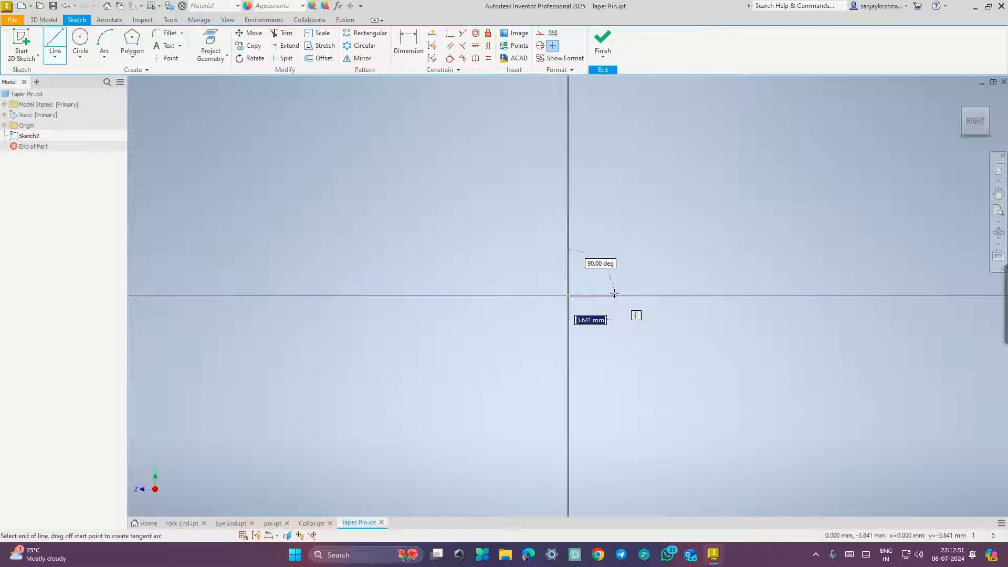
type("21")
key("Return")
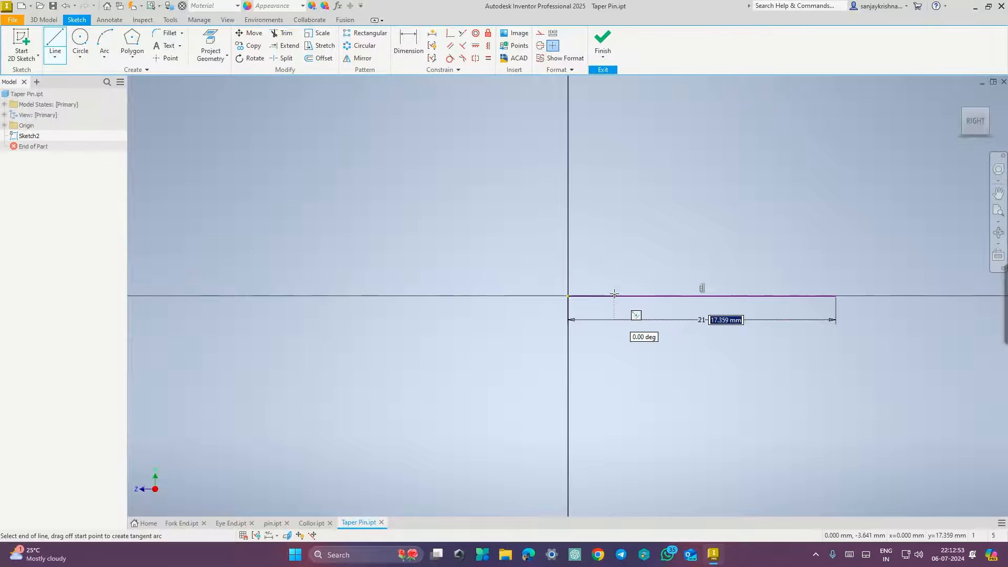
key("Escape")
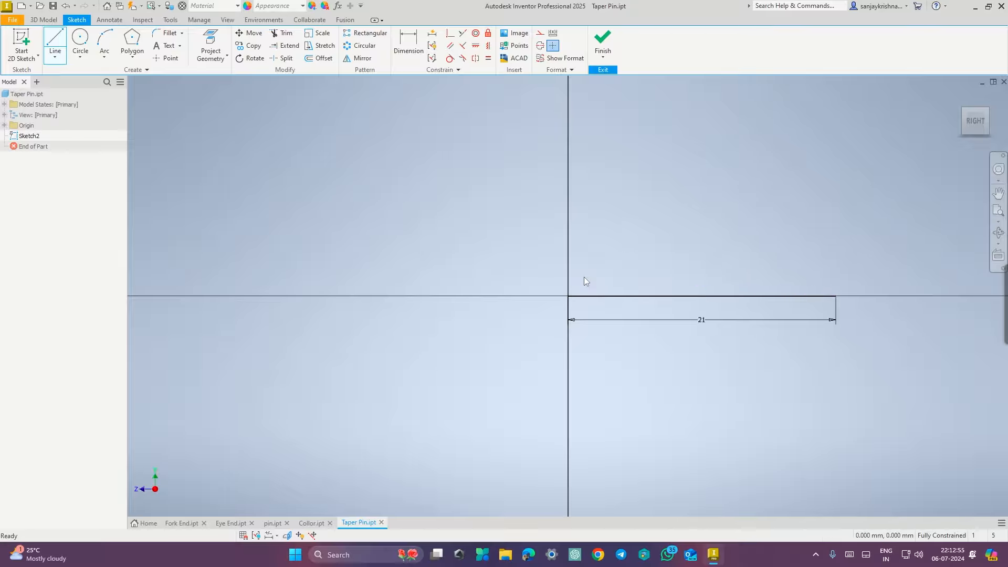
left_click(567, 296)
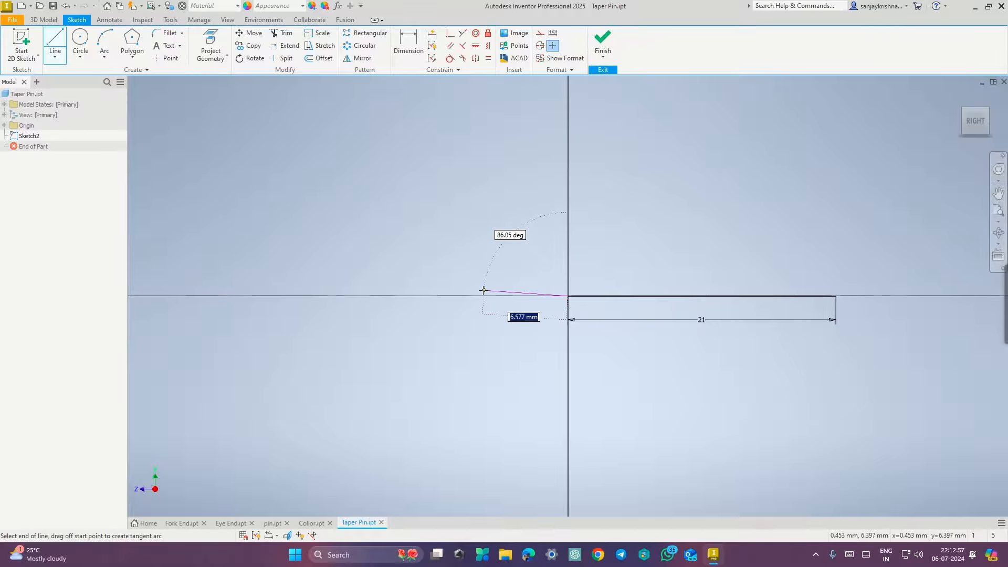
type("21")
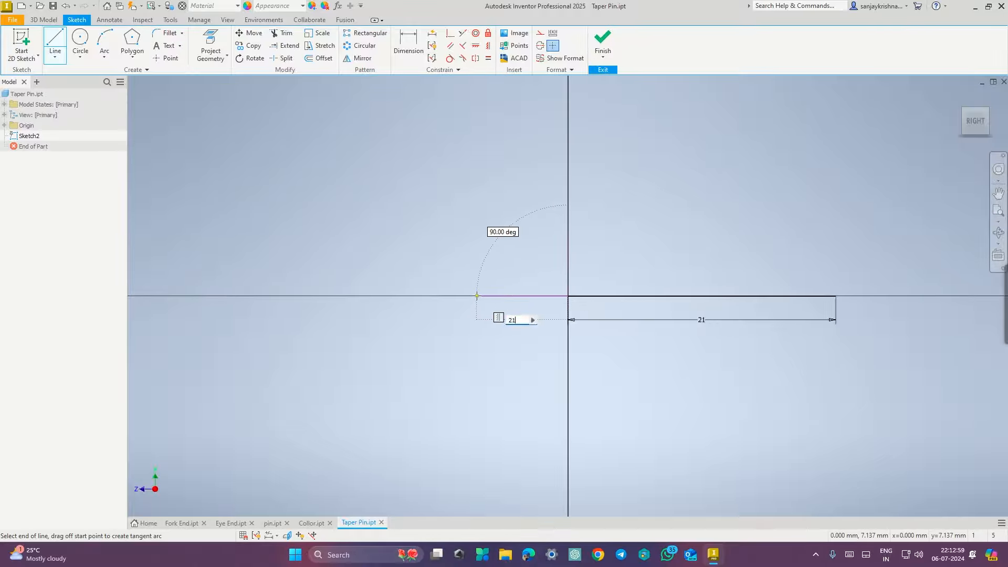
key("Return")
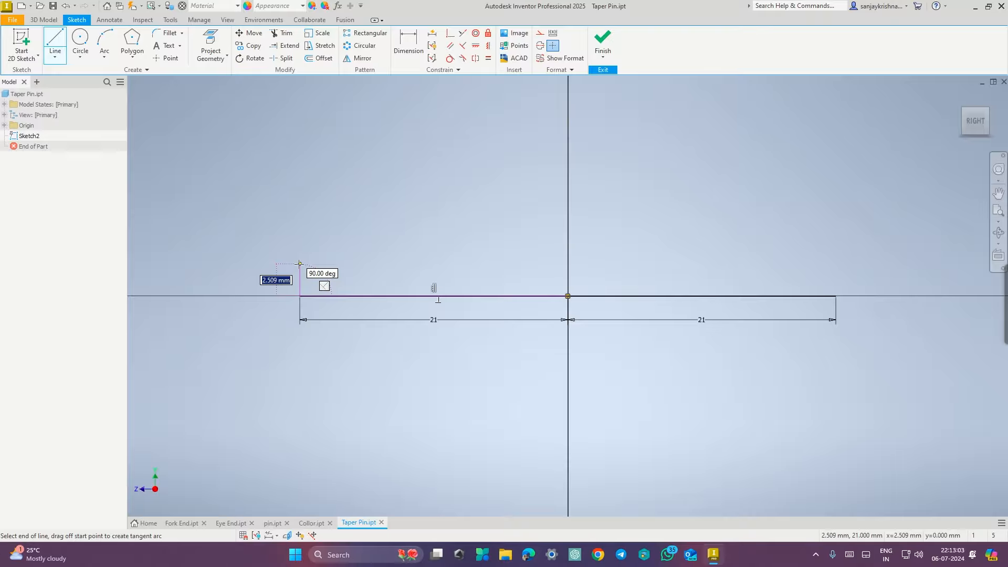
Check the pin diameter on the print and draw a 3 mm vertical line up from the +Z end of the axis line.
key("ctrl+super+Right")
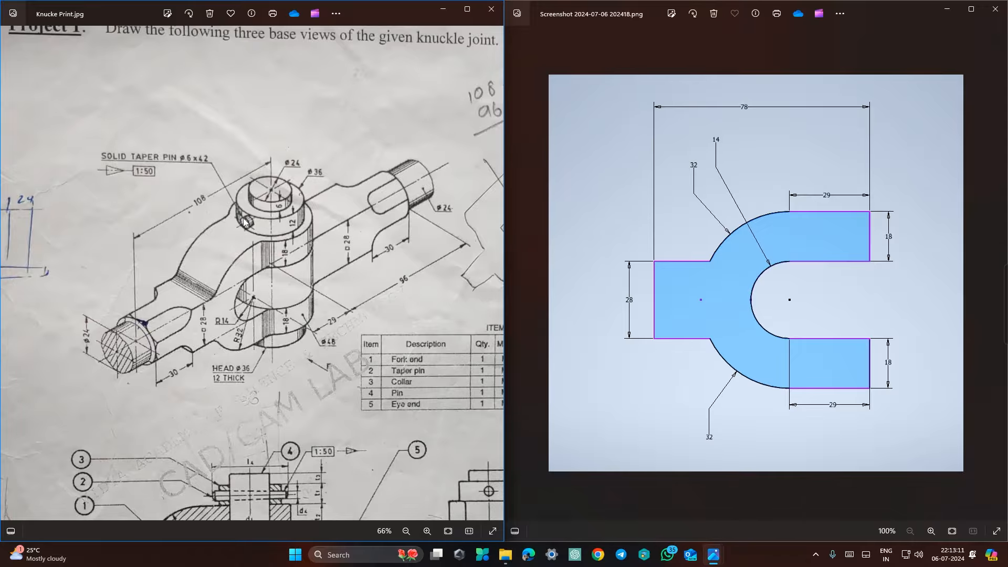
key("ctrl+super+Left")
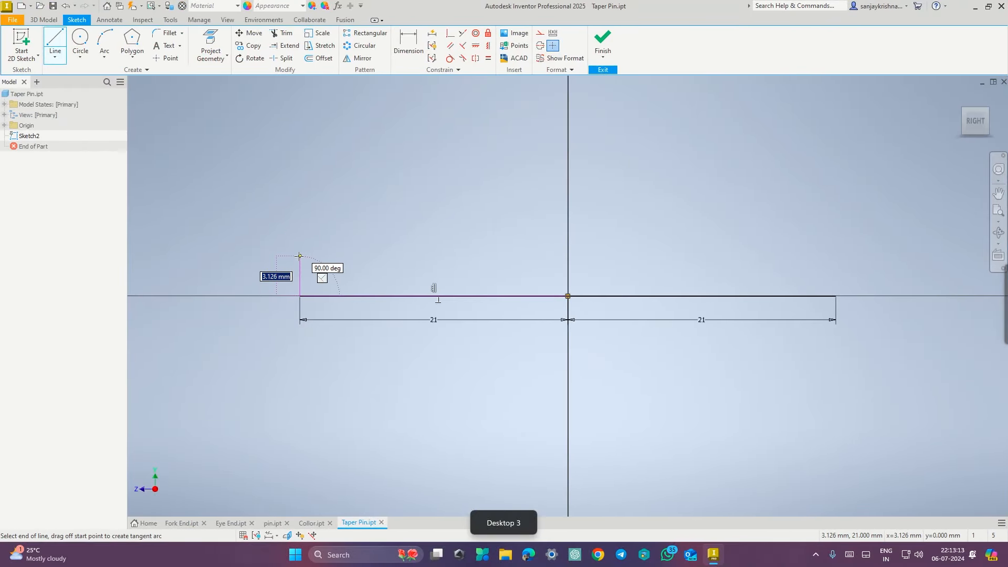
type("3")
key("Return")
key("Escape")
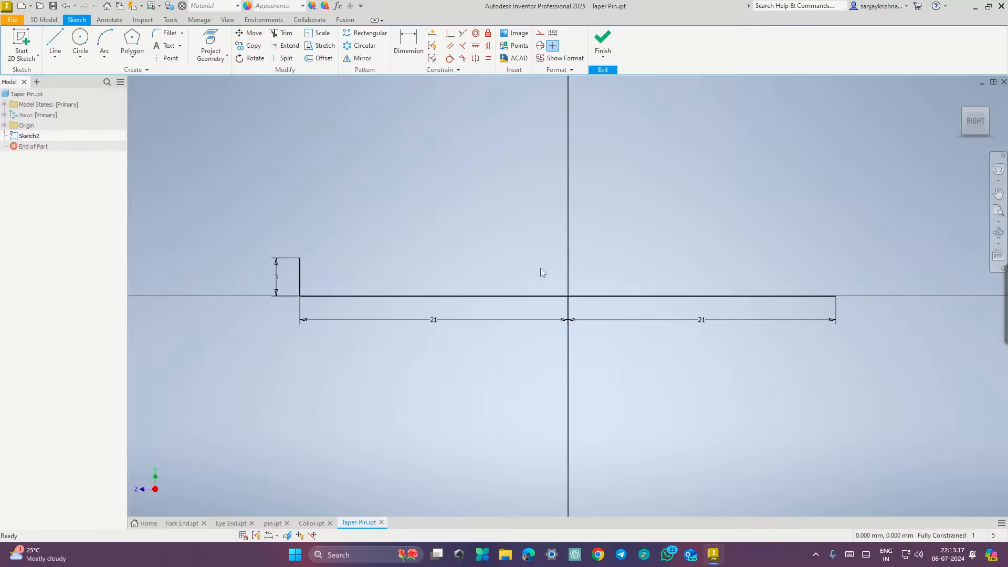
Open Calculator, check the pin's taper ratio on the print and calculate 1 ÷ 50.
mouse_move(657, 253)
middle_mouse_down()
mouse_move(646, 273)
mouse_move(620, 271)
middle_mouse_up()
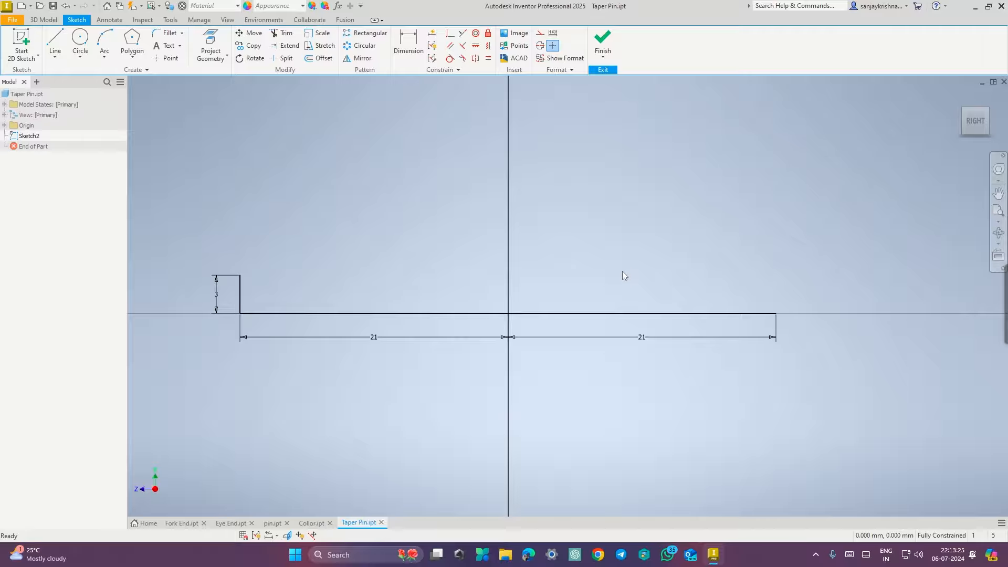
scroll(698, 256, "up", 3)
middle_click_drag(733, 252, 534, 283)
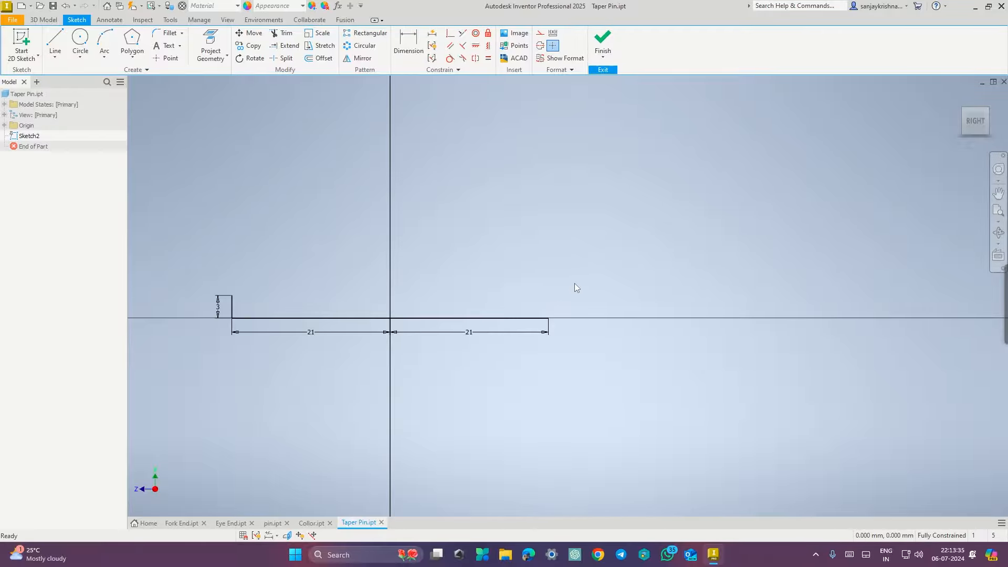
key("XF86Calculator")
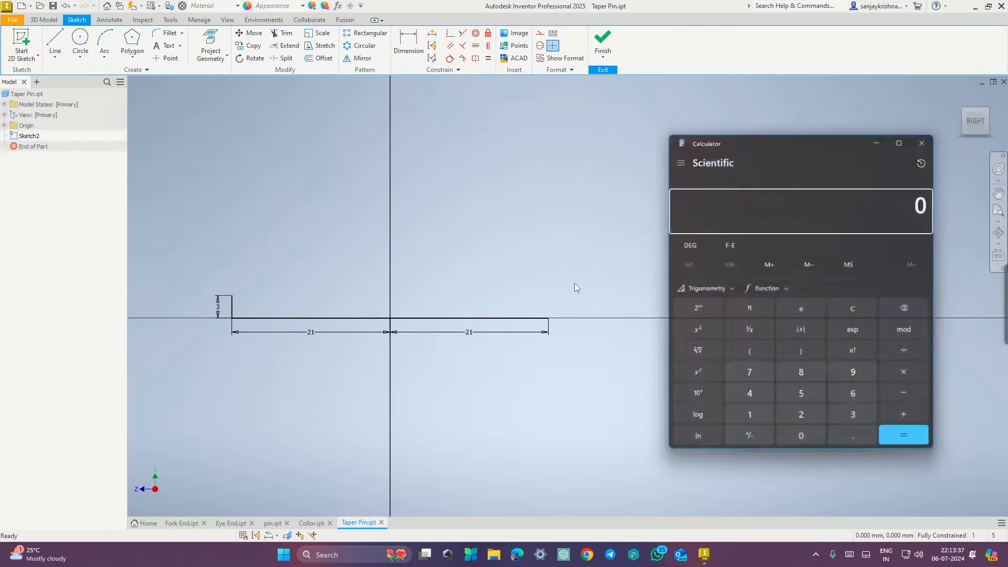
key("ctrl+super+Right")
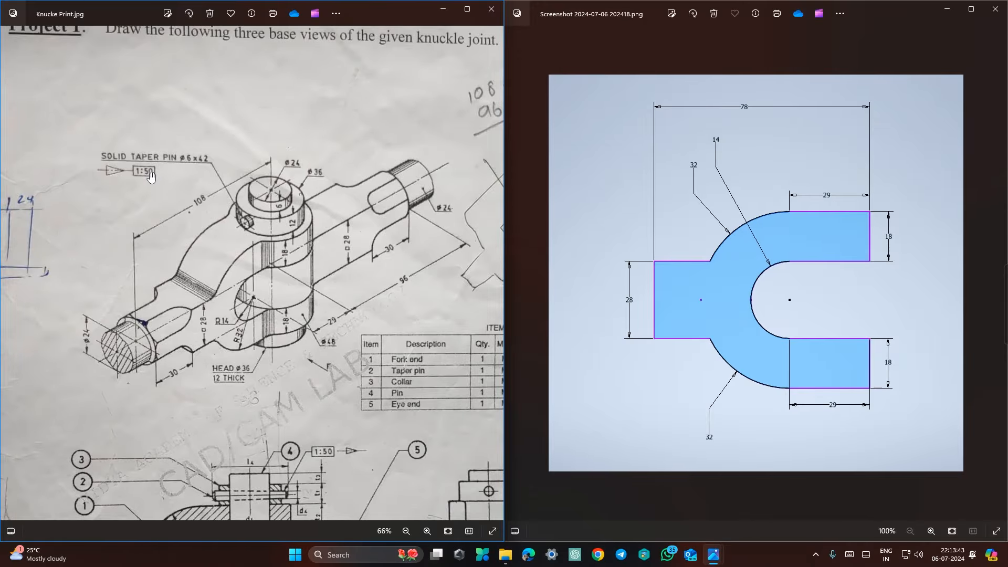
key("ctrl+super+Left")
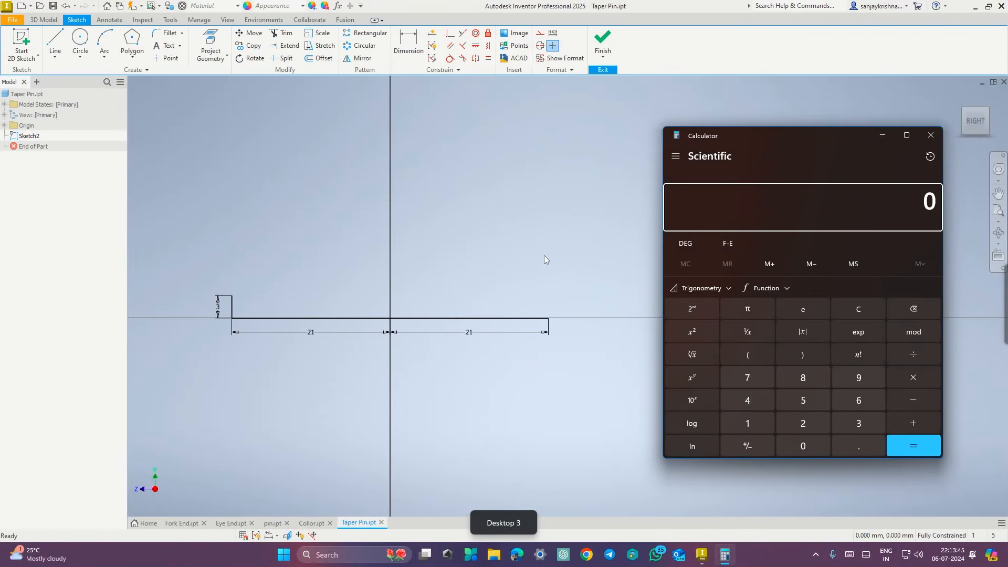
left_click(738, 415)
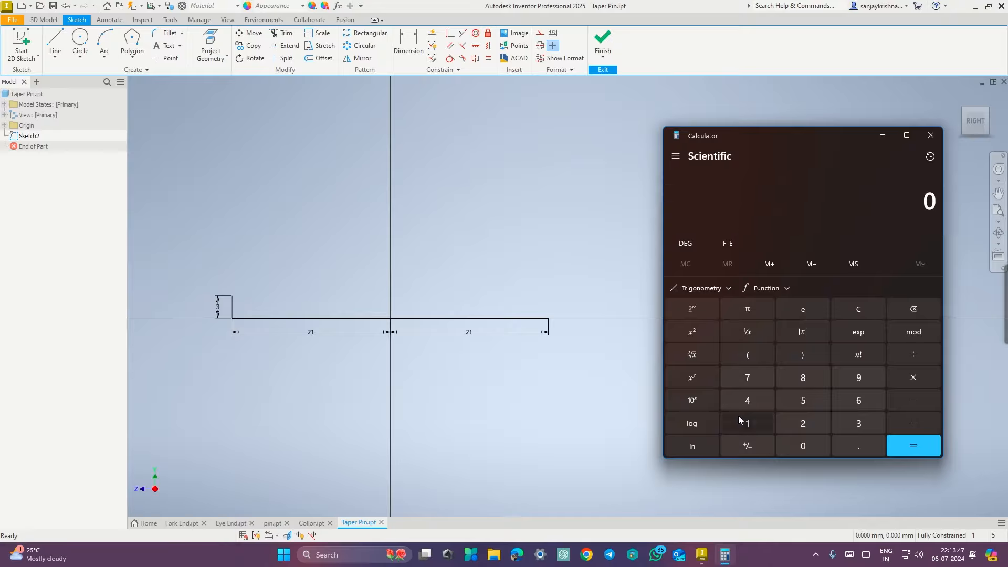
left_click(899, 353)
left_click(793, 403)
left_click(808, 447)
left_click(901, 451)
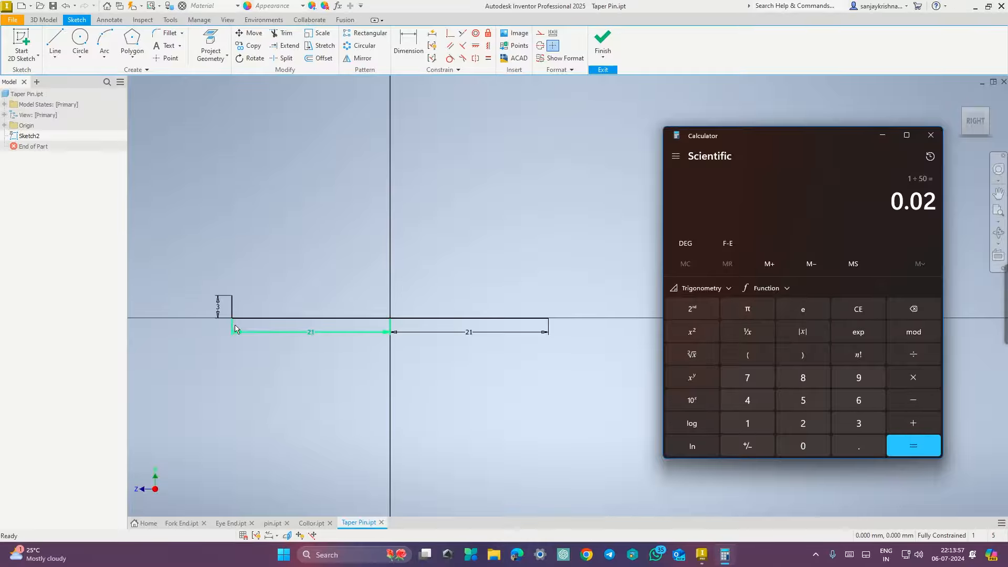
Check the pin length on the print and calculate 42 ÷ 50 for the taper drop.
key("ctrl+super+Right")
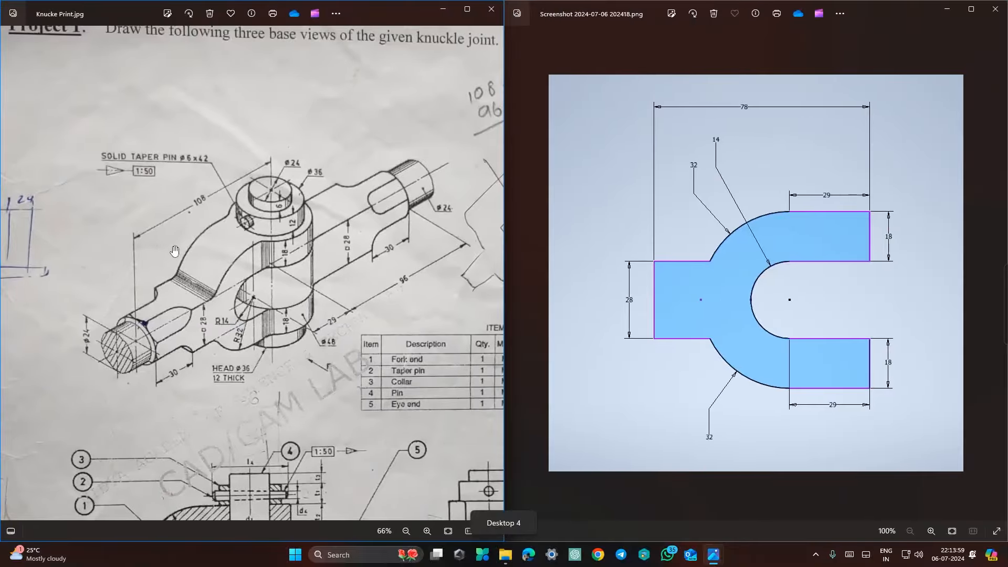
key("ctrl+super+Left")
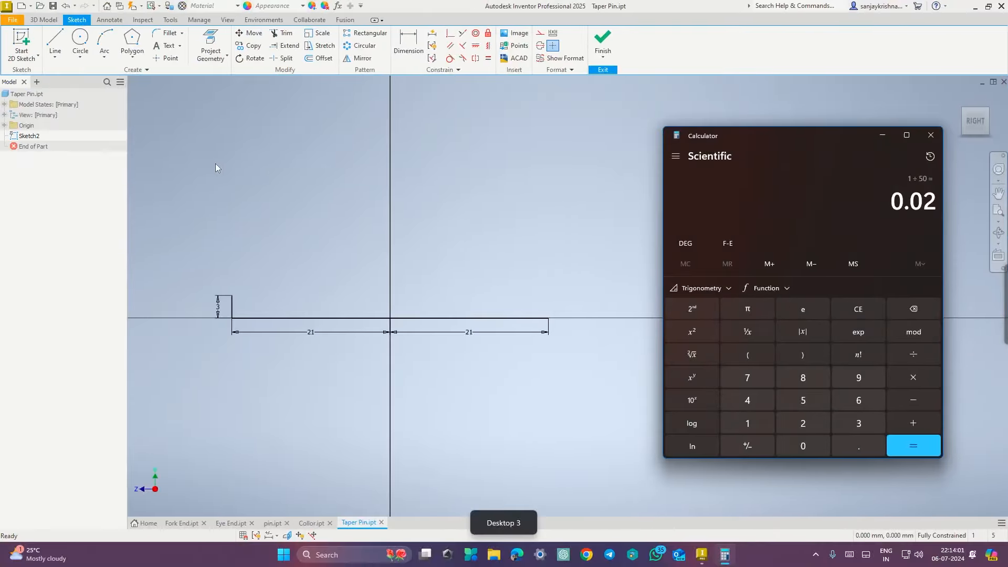
left_click(764, 400)
left_click(805, 419)
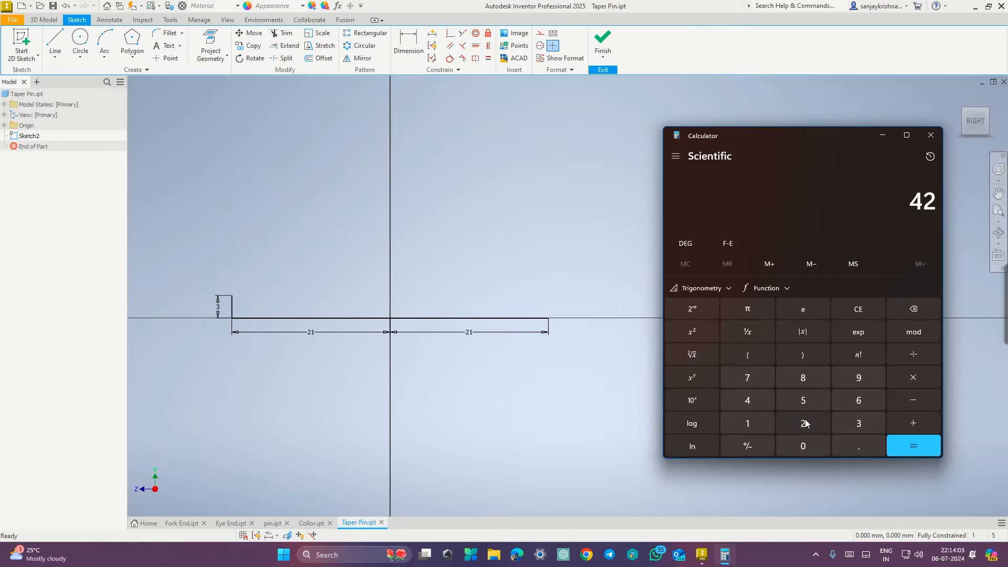
left_click(923, 451)
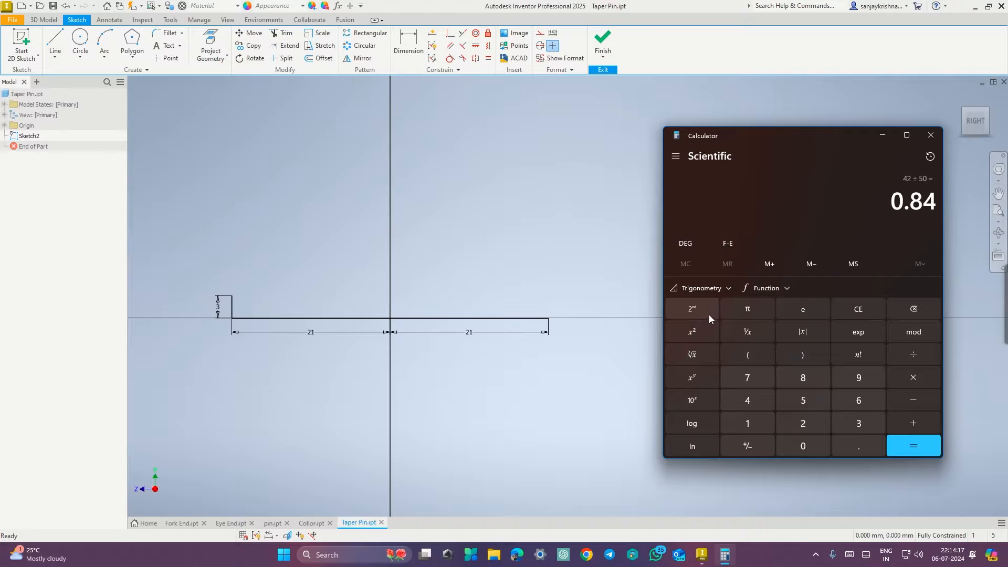
Calculate 3 − 0.84 to get the height of the pin's small end.
left_click(846, 310)
left_click(859, 422)
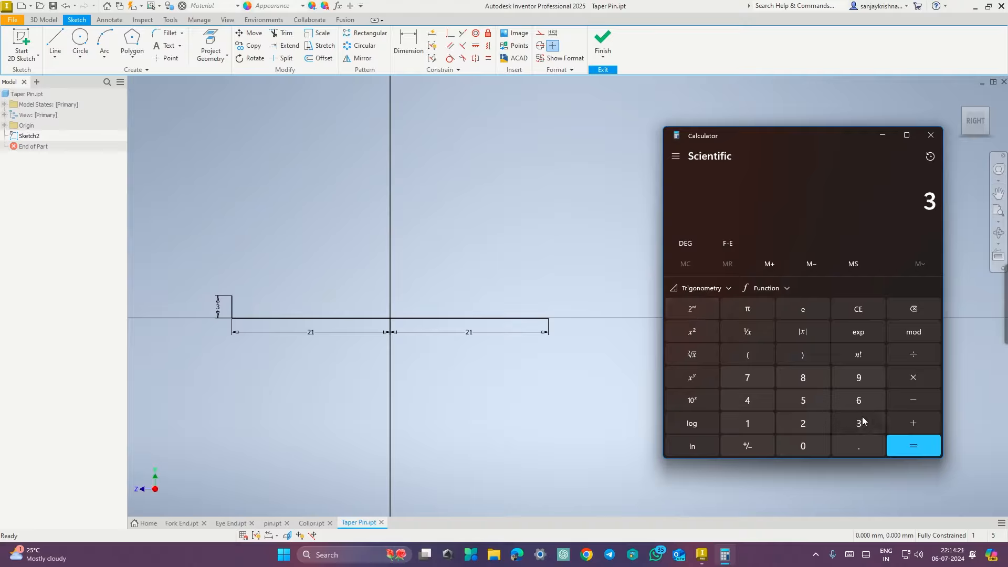
left_click(897, 401)
left_click(805, 444)
left_click(853, 445)
left_click(803, 378)
left_click(747, 401)
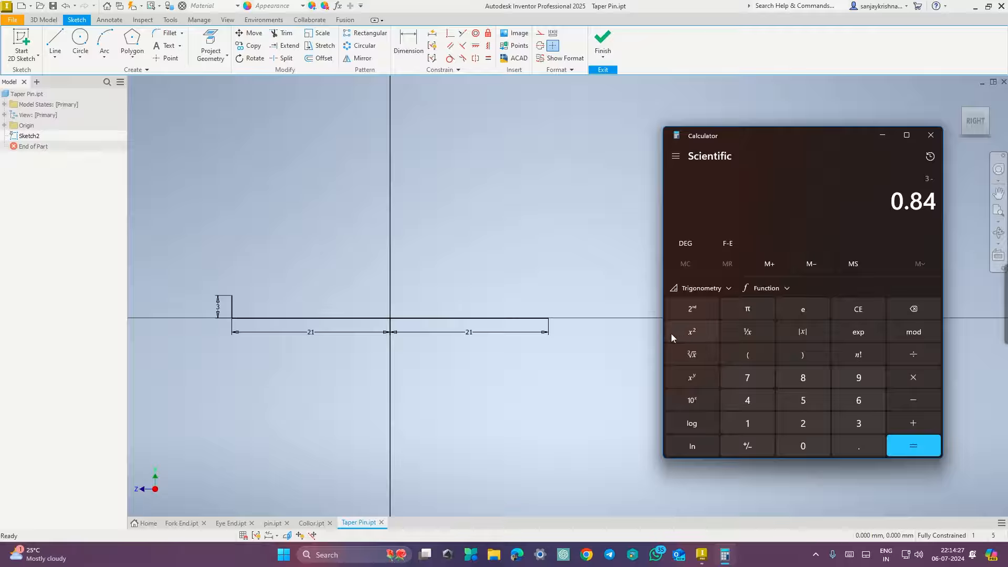
left_click(904, 445)
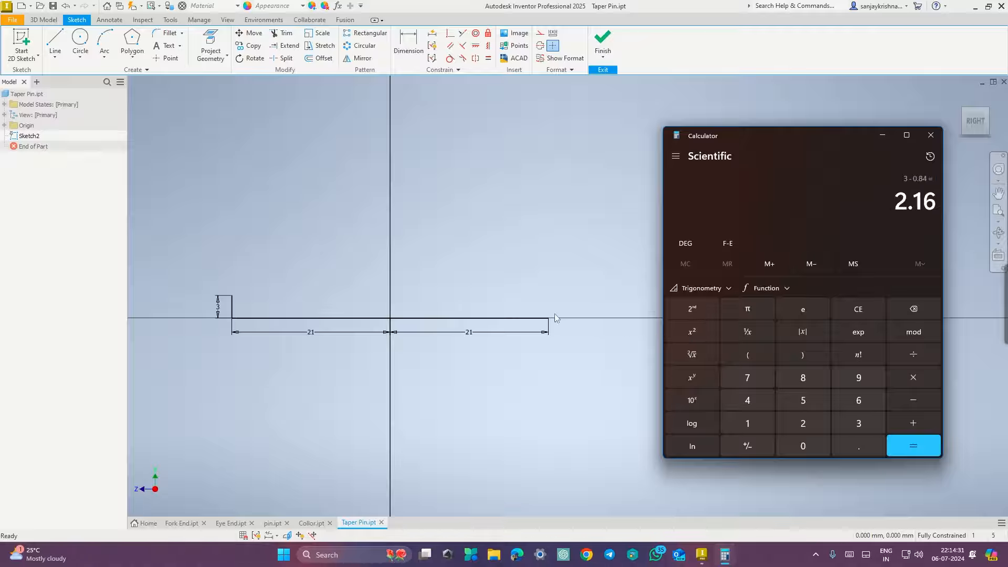
Close the calculator and draw a 2.16 mm vertical line up from the −Z end of the axis line.
key("l")
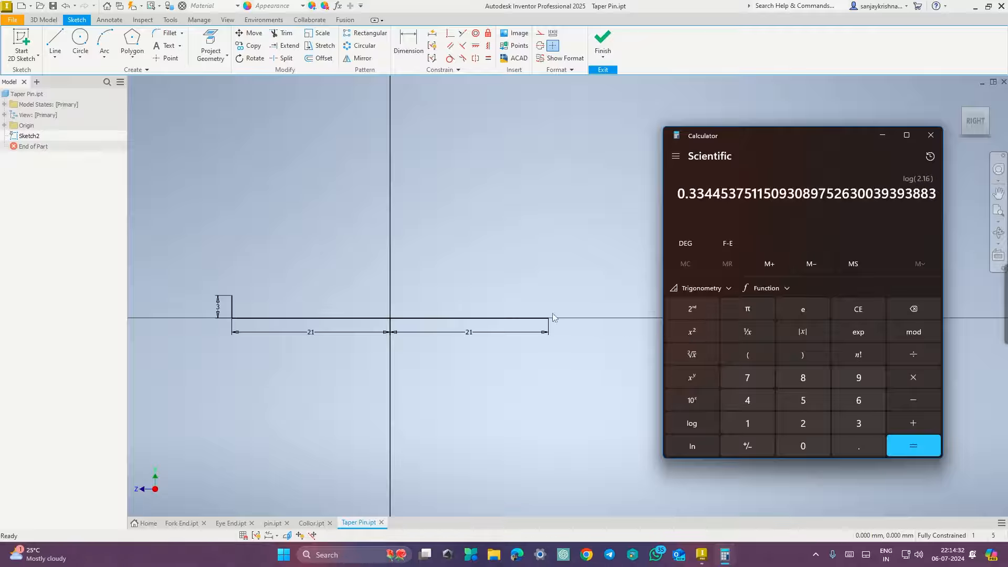
left_click(930, 138)
key("l")
left_click(549, 317)
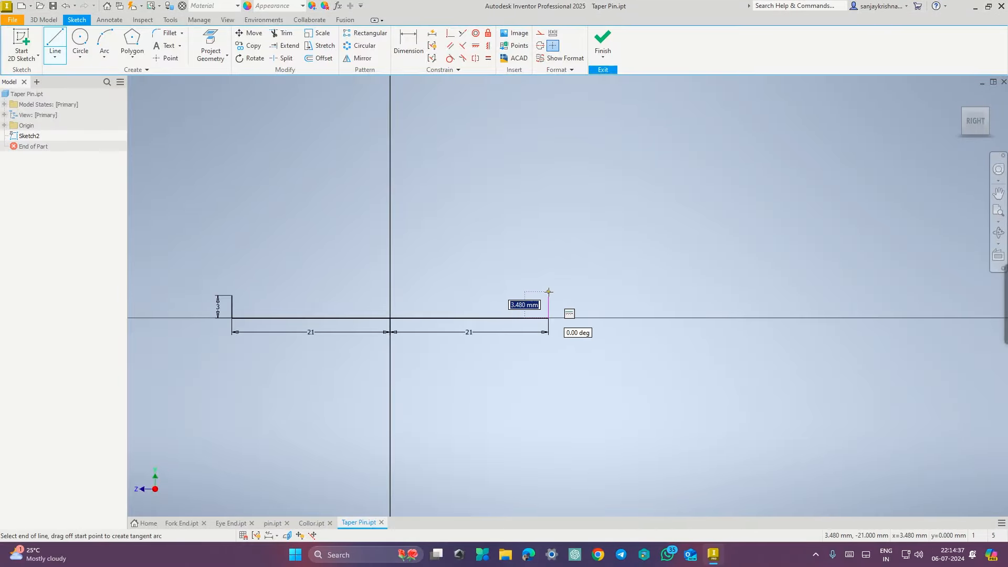
type("2.16")
key("Return")
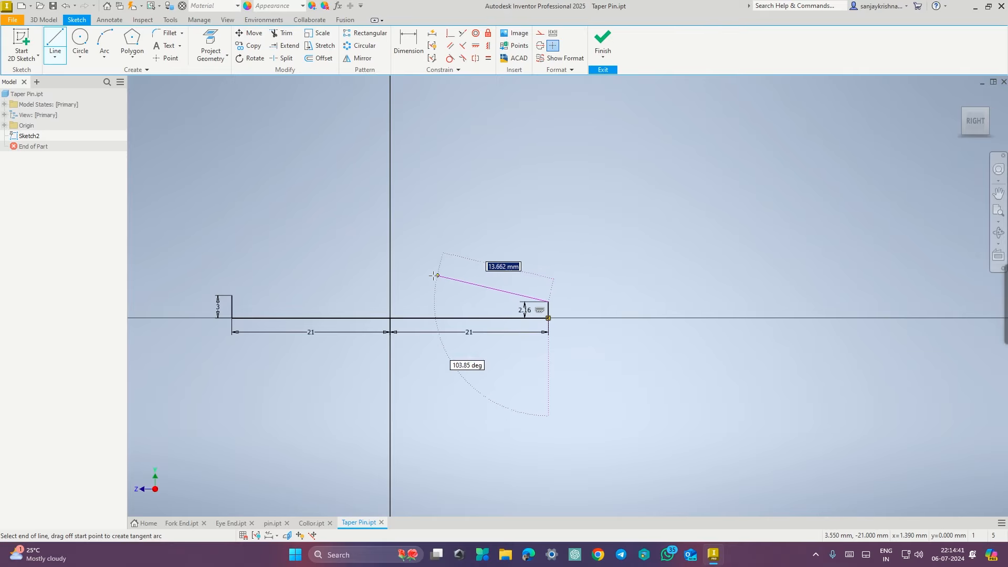
Close the taper profile with a sloped line to the top of the 3 mm line and finish the sketch.
left_click(232, 296)
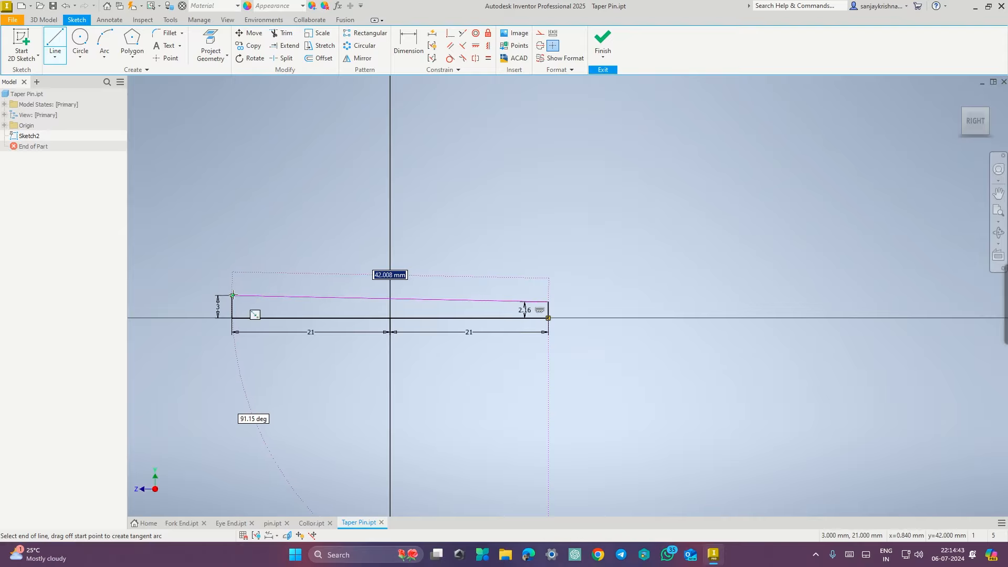
key("Escape")
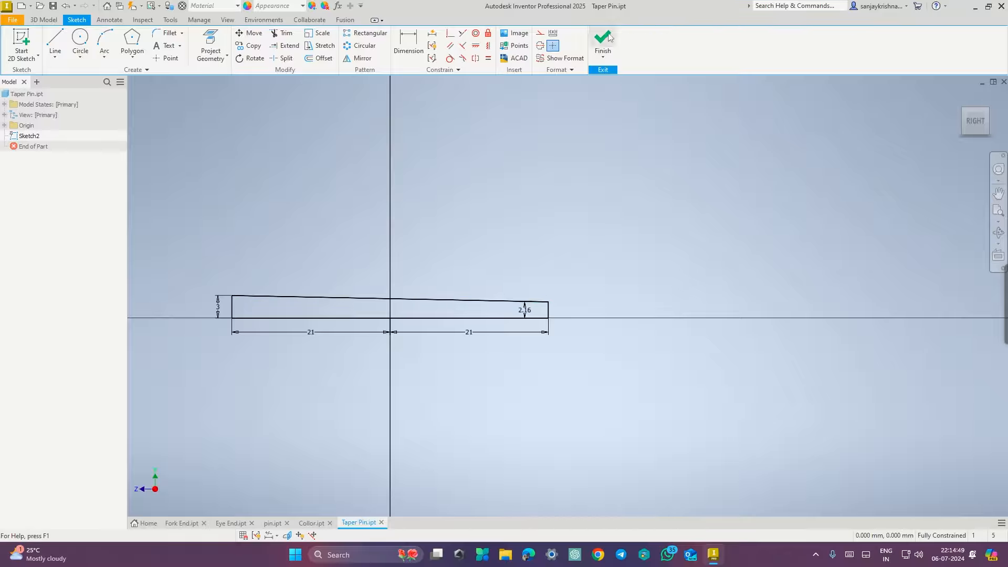
left_click(603, 39)
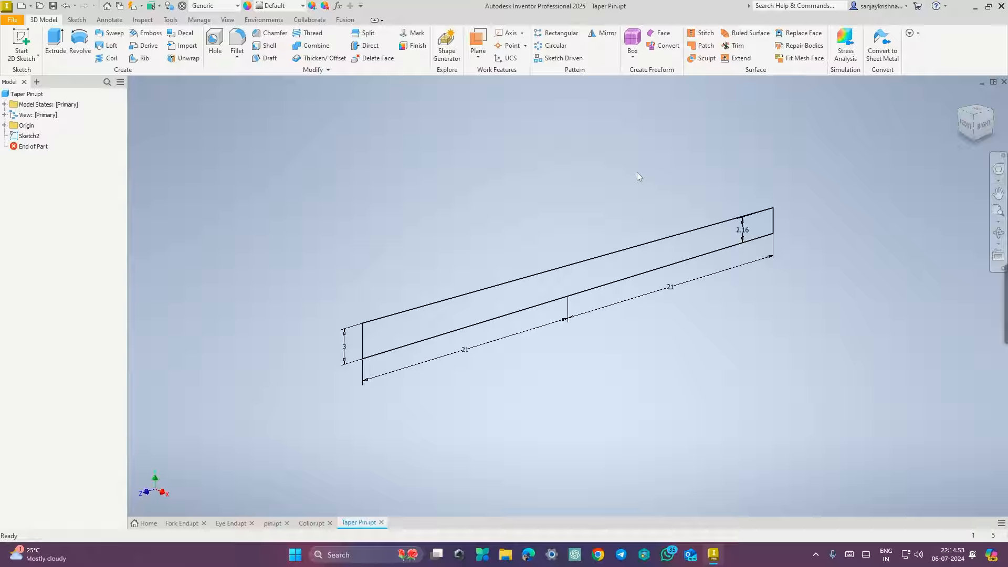
Revolve the taper profile a full 360° about the axis line as a new solid.
left_click(80, 48)
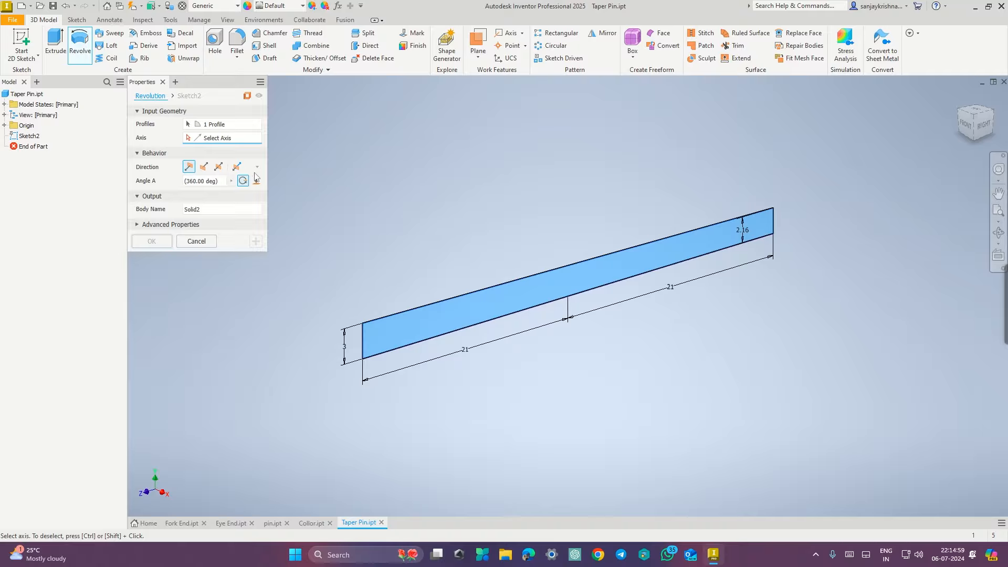
left_click(461, 337)
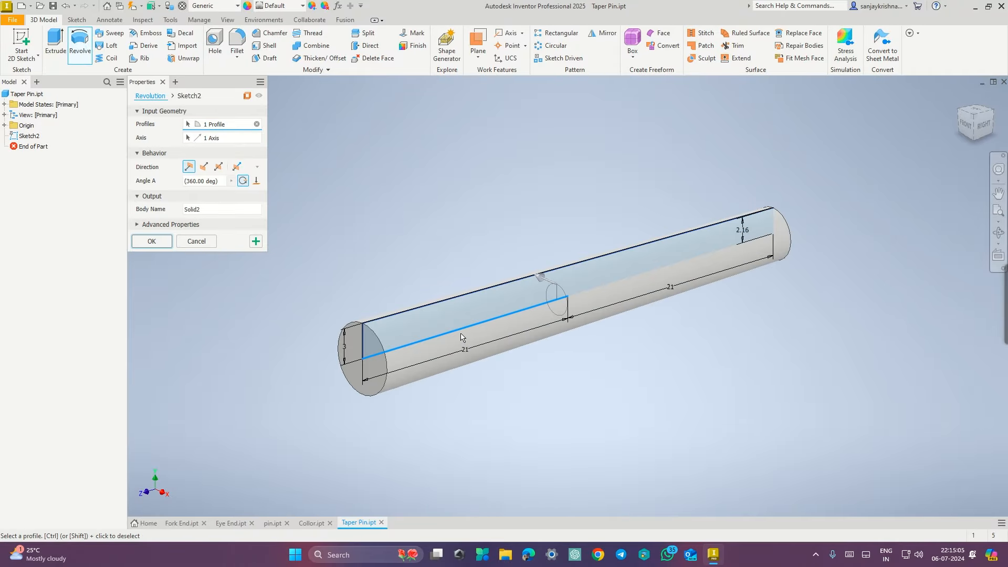
left_click(165, 241)
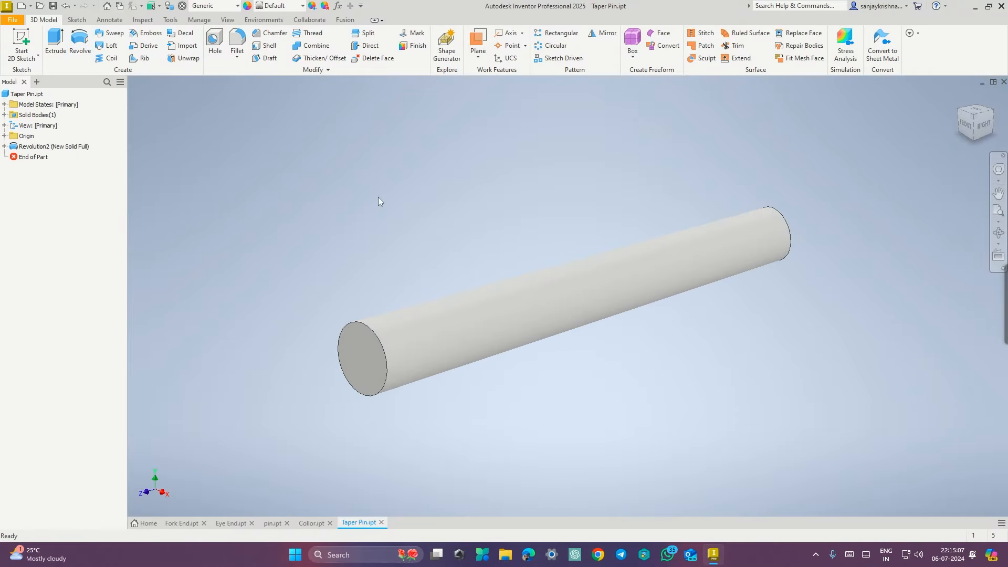
mouse_move(448, 210)
middle_mouse_down("shift")
mouse_move(338, 206)
mouse_move(473, 206)
middle_mouse_up("shift")
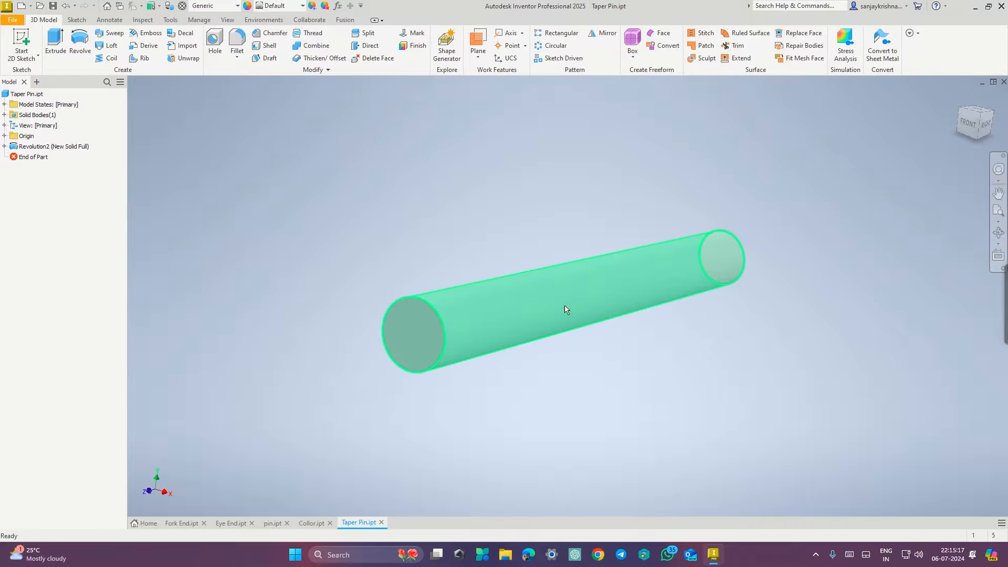
middle_click_drag(769, 269, 414, 394, "shift")
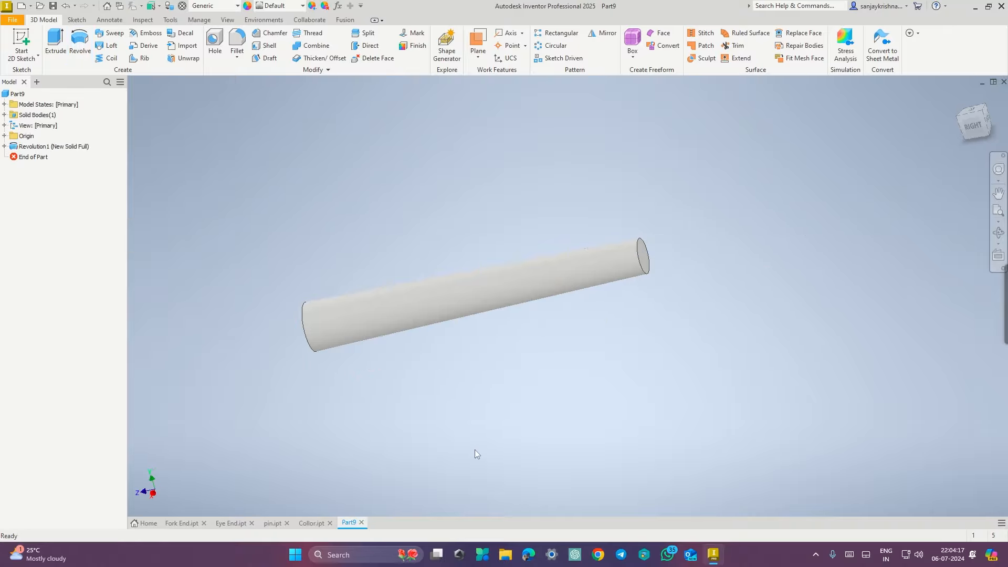
Save the part as Taper Pin in the Knuckle Joint folder.
mouse_move(473, 447)
middle_mouse_down("shift")
mouse_move(464, 415)
mouse_move(520, 403)
mouse_move(473, 405)
middle_mouse_up("shift")
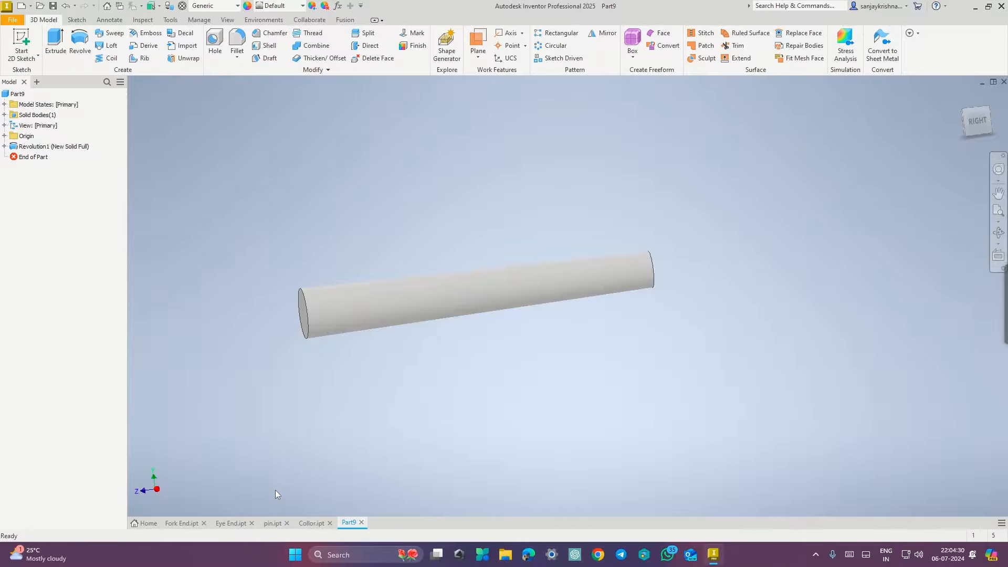
key("ctrl+s")
key("BackSpace")
type("T")
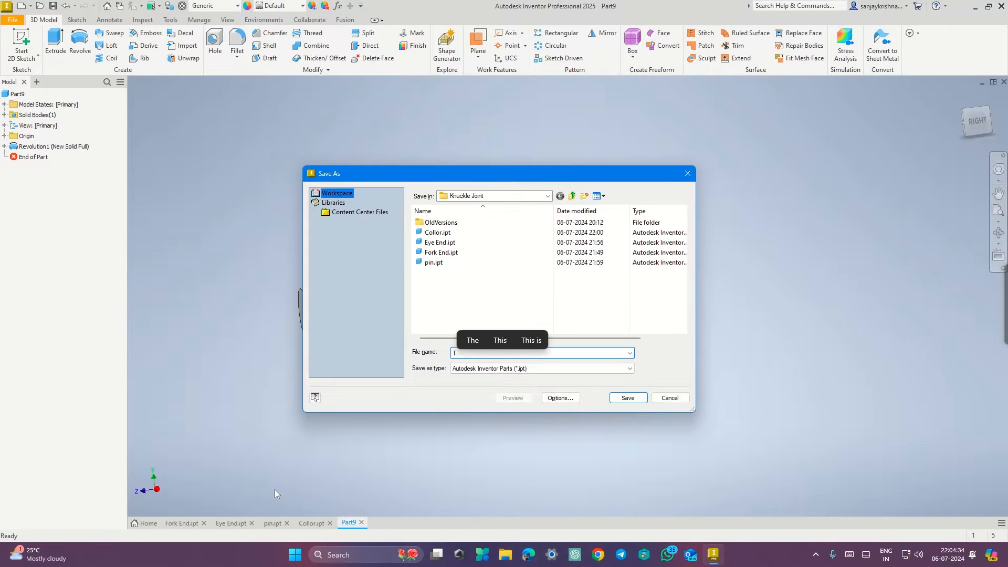
type("aper ")
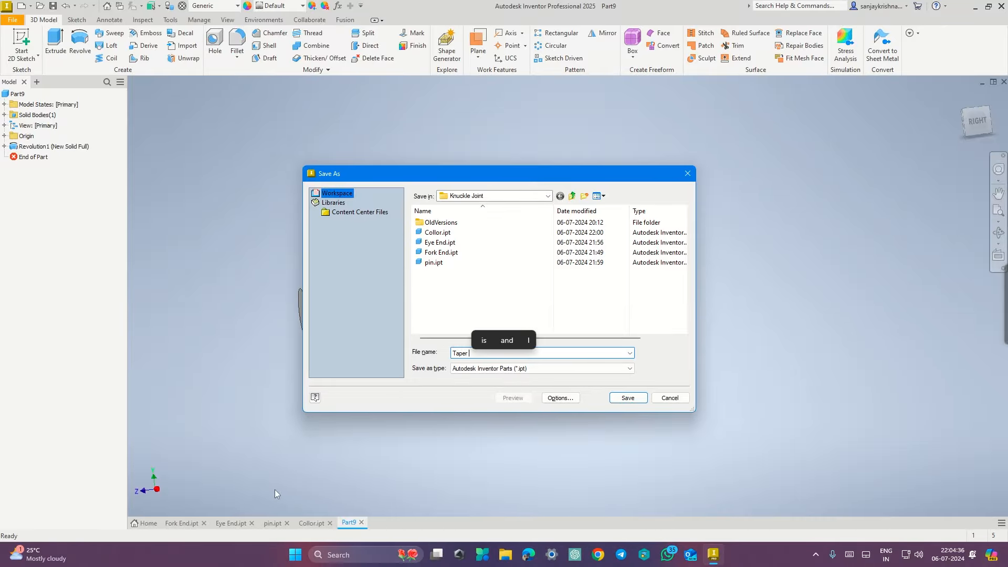
type("Pin")
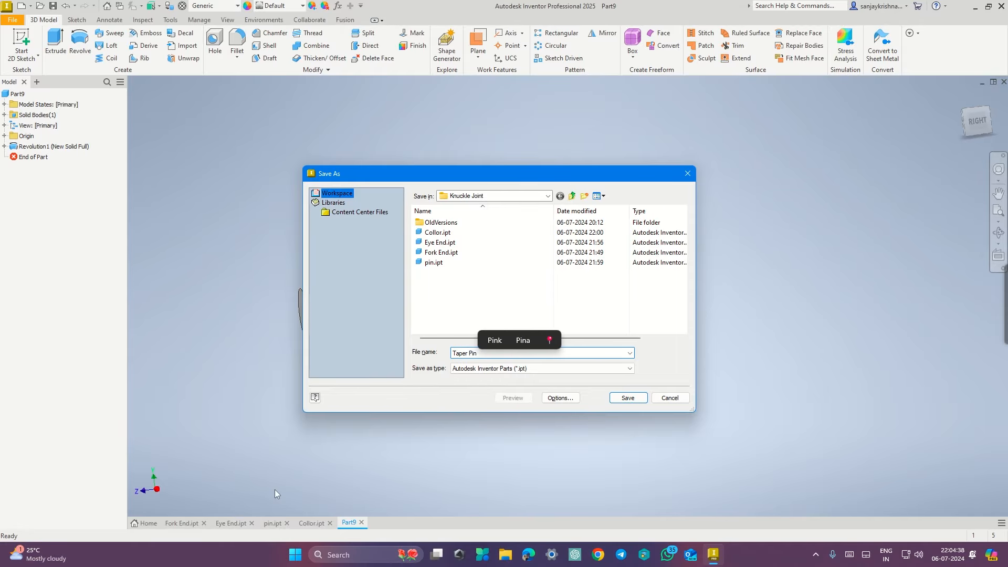
left_click(637, 399)
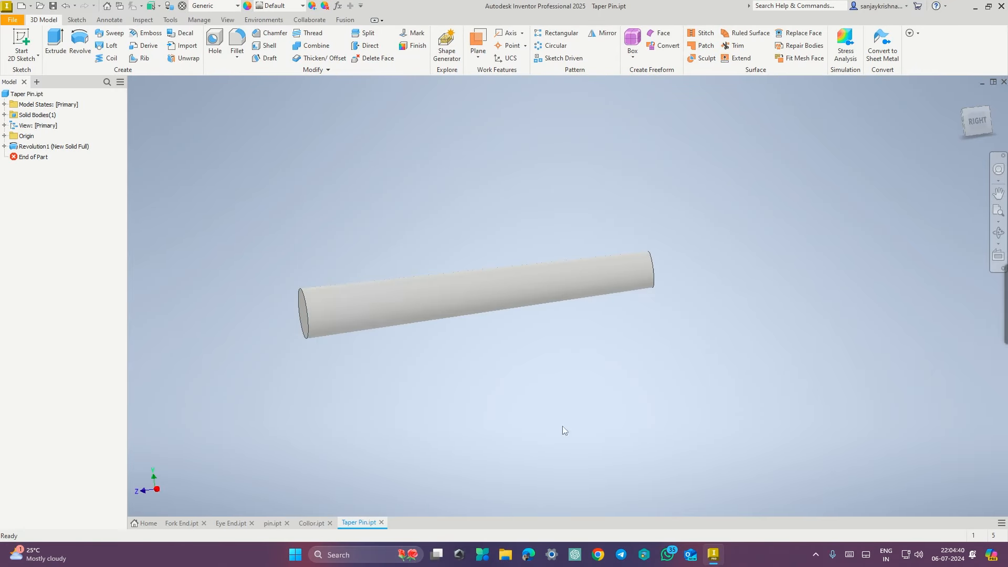
Switch to the pin.ipt part and start a new sketch on its YZ plane.
left_click(270, 523)
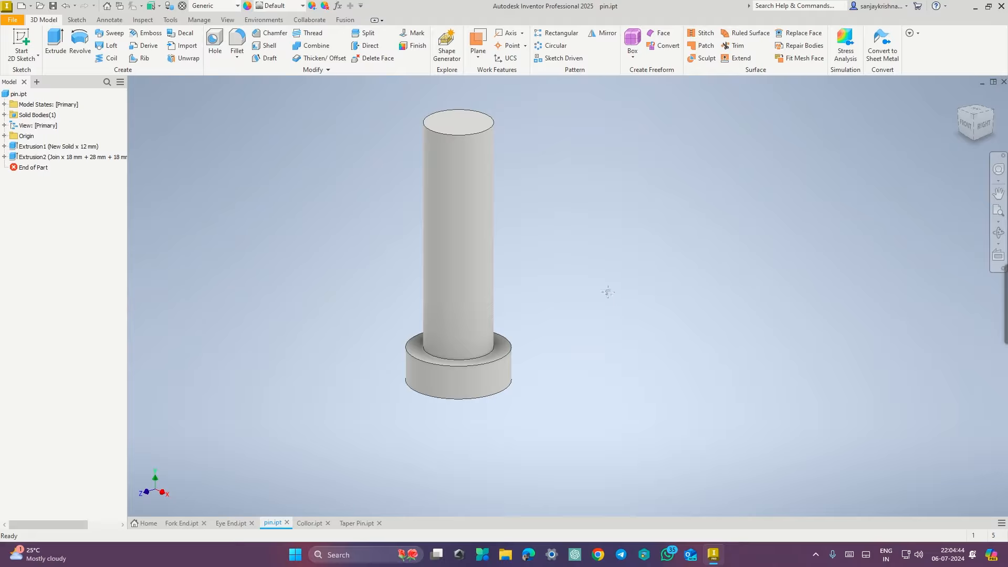
middle_click_drag(610, 292, 610, 303)
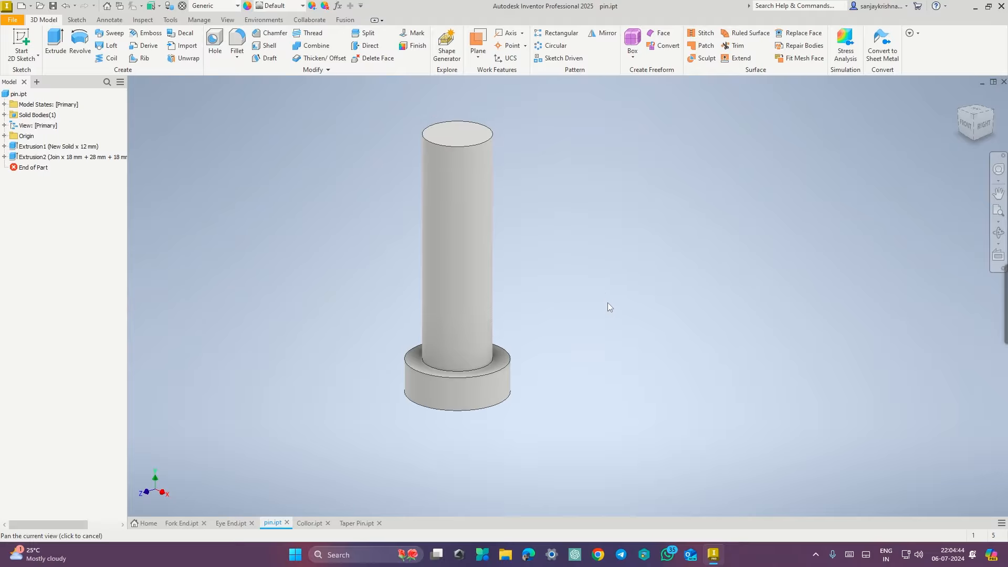
left_click(4, 137)
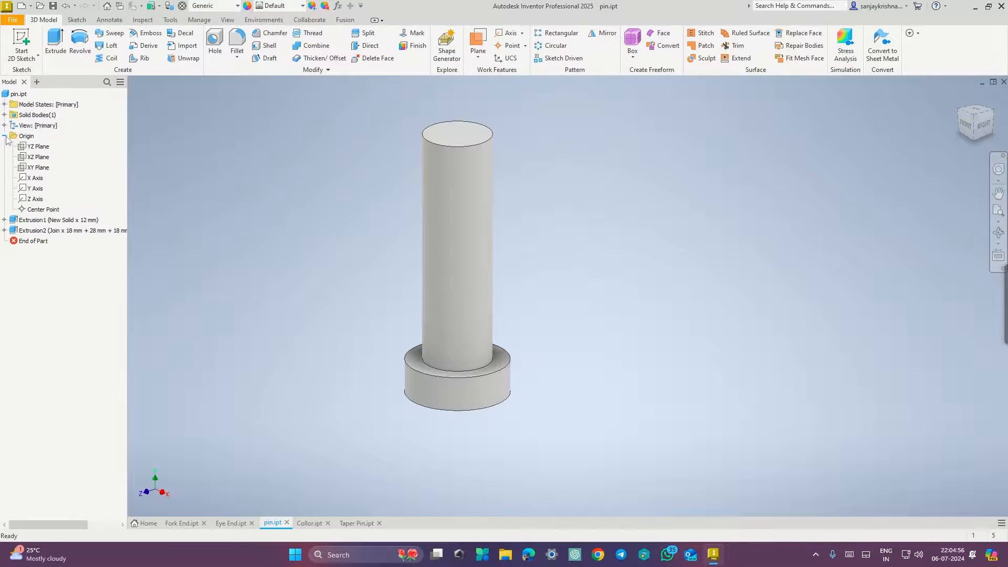
right_click(43, 147)
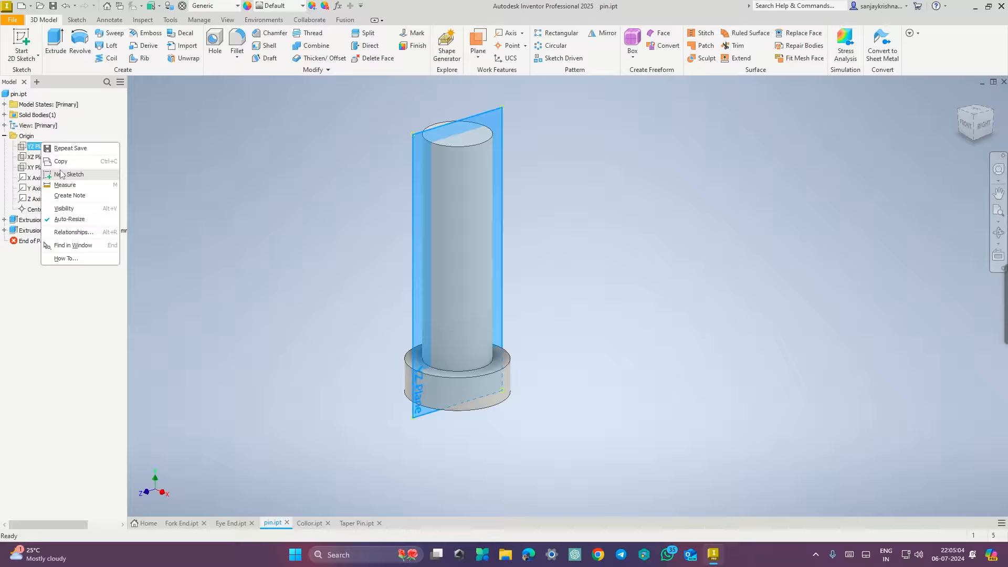
left_click(60, 174)
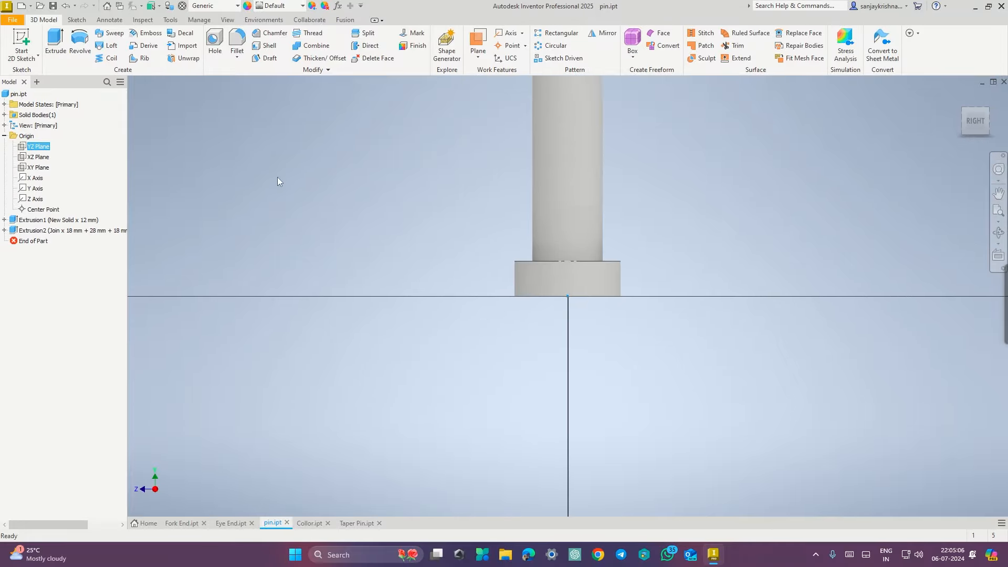
Set the visual style to Wireframe with the whole pin in view.
mouse_move(468, 287)
middle_mouse_down()
mouse_move(394, 291)
mouse_move(330, 278)
middle_mouse_up()
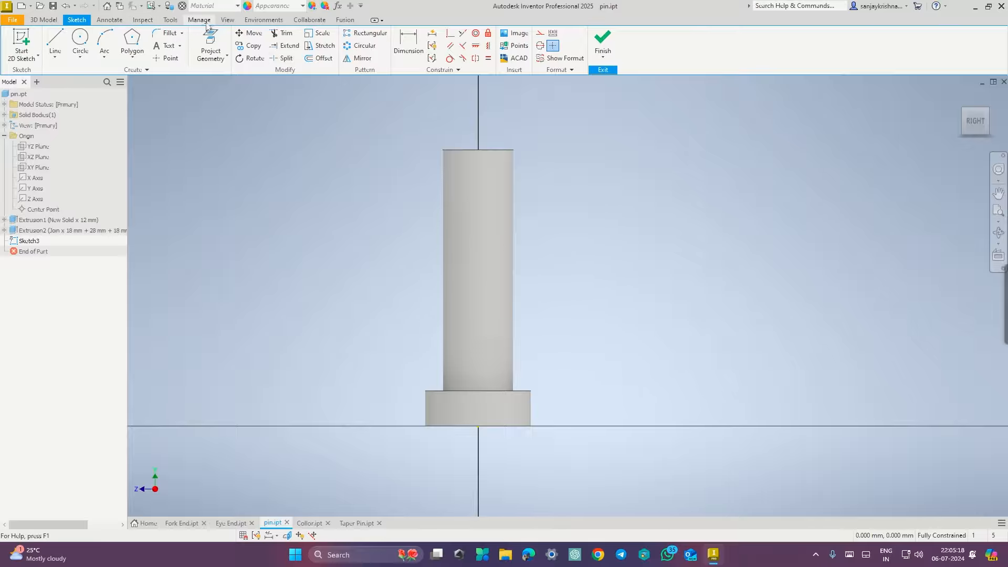
left_click(227, 20)
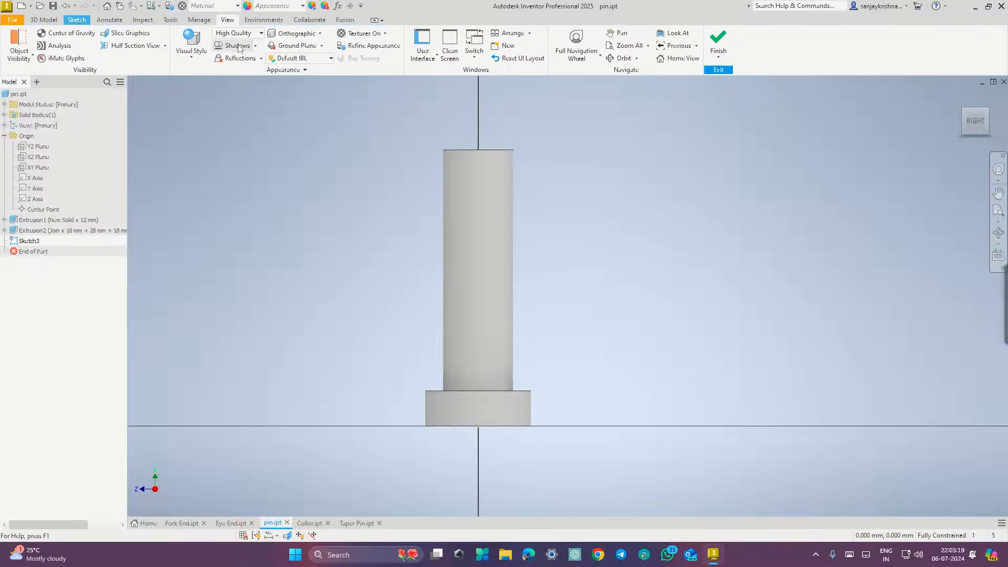
left_click(195, 56)
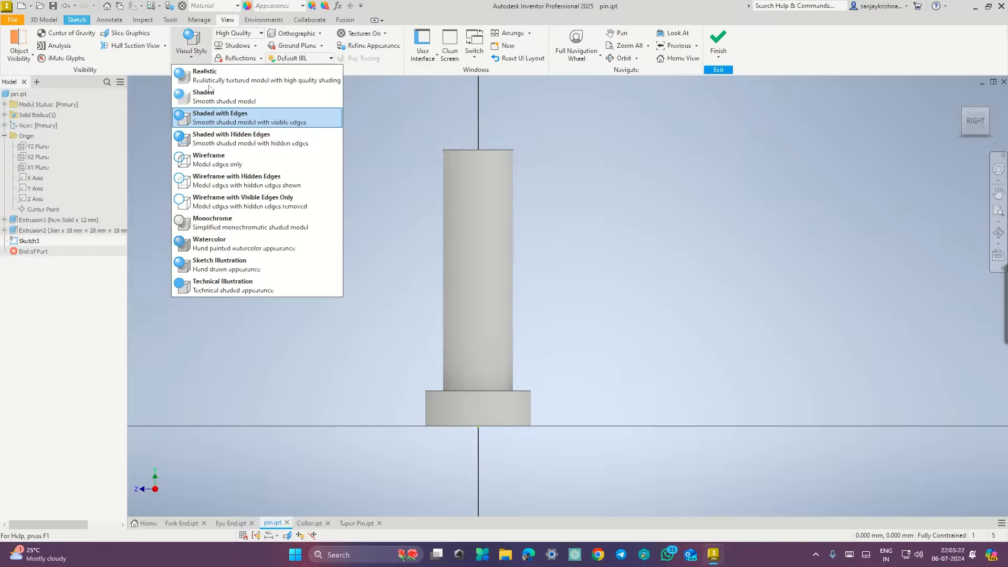
left_click(233, 162)
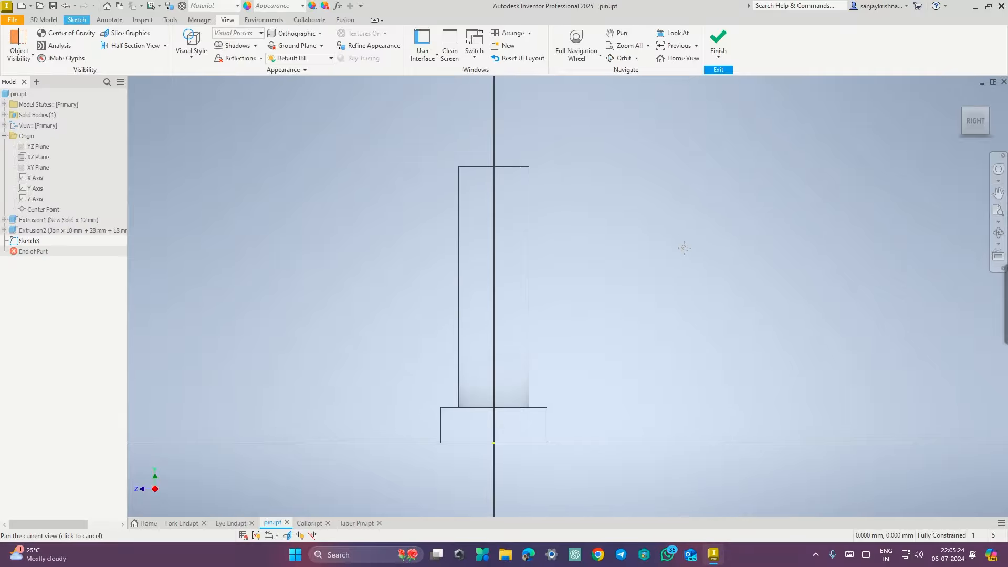
Check the taper pin size on the print and draw a 21 mm horizontal line toward −Z from the pin's centre axis near its upper end.
left_click(44, 20)
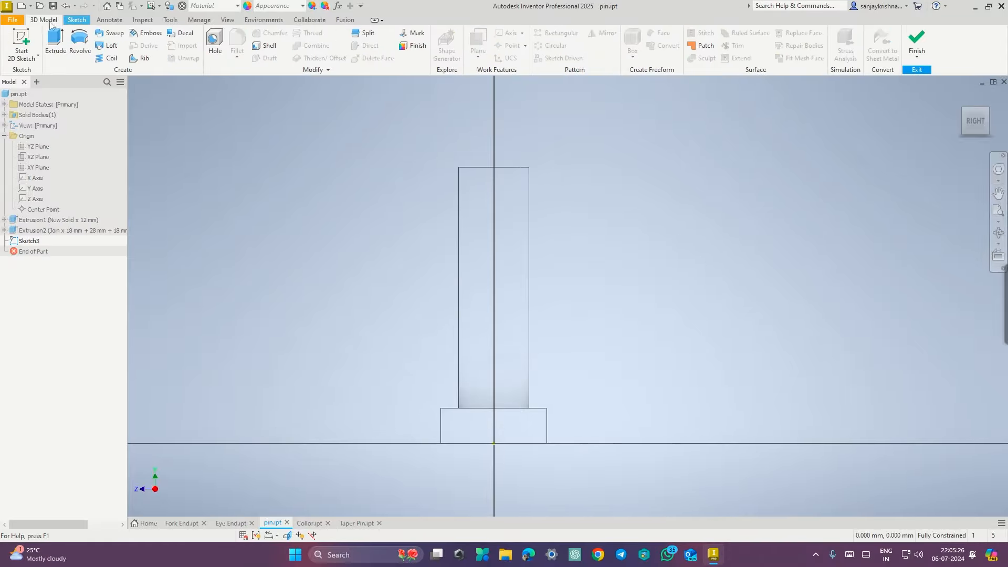
left_click(77, 20)
left_click(56, 42)
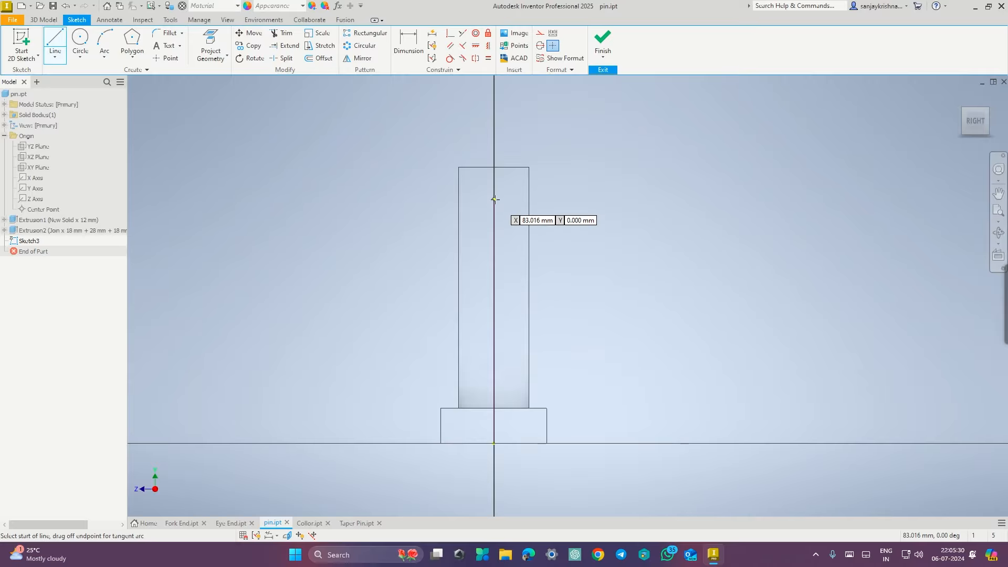
key("ctrl+super+Right")
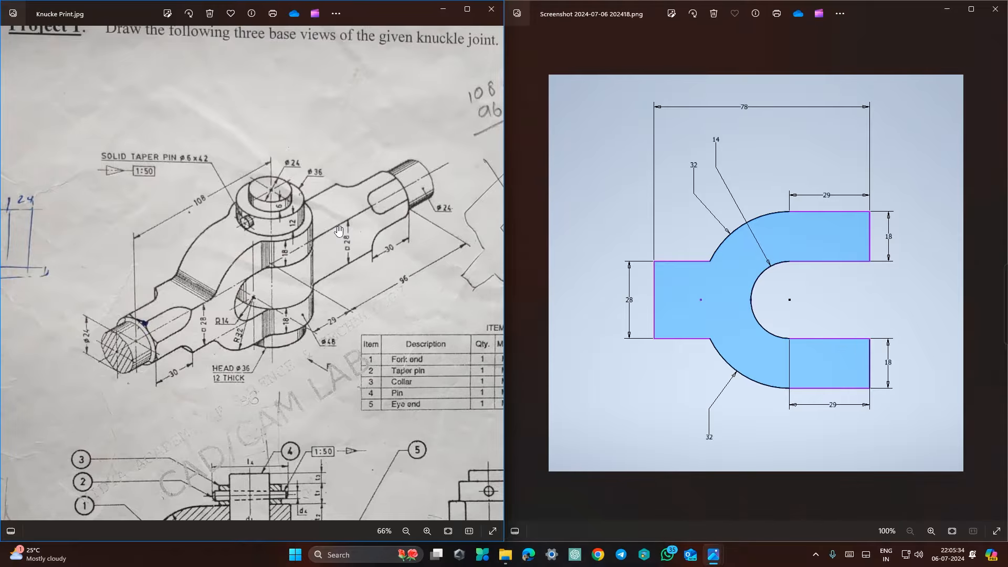
key("ctrl+super+Left")
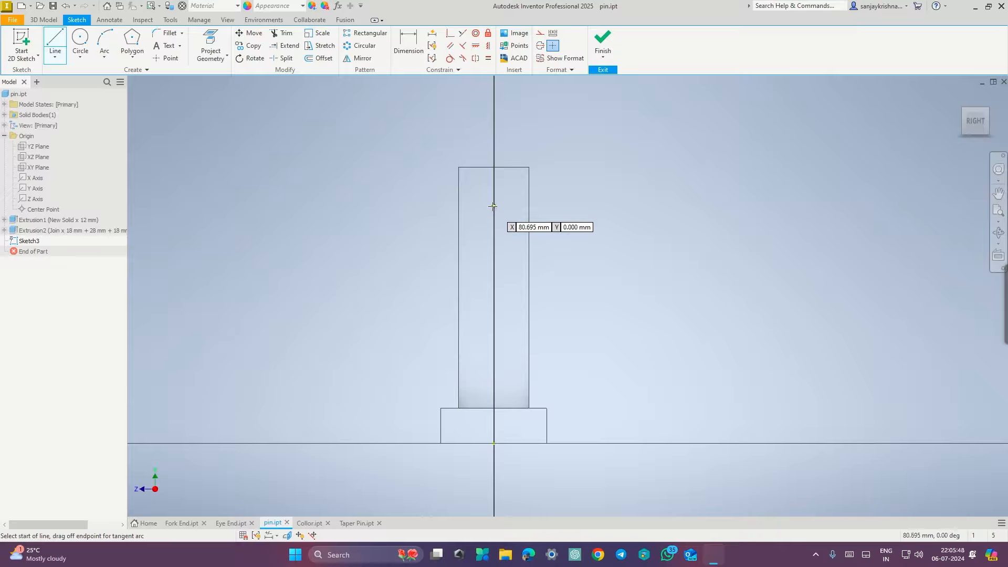
left_click(494, 204)
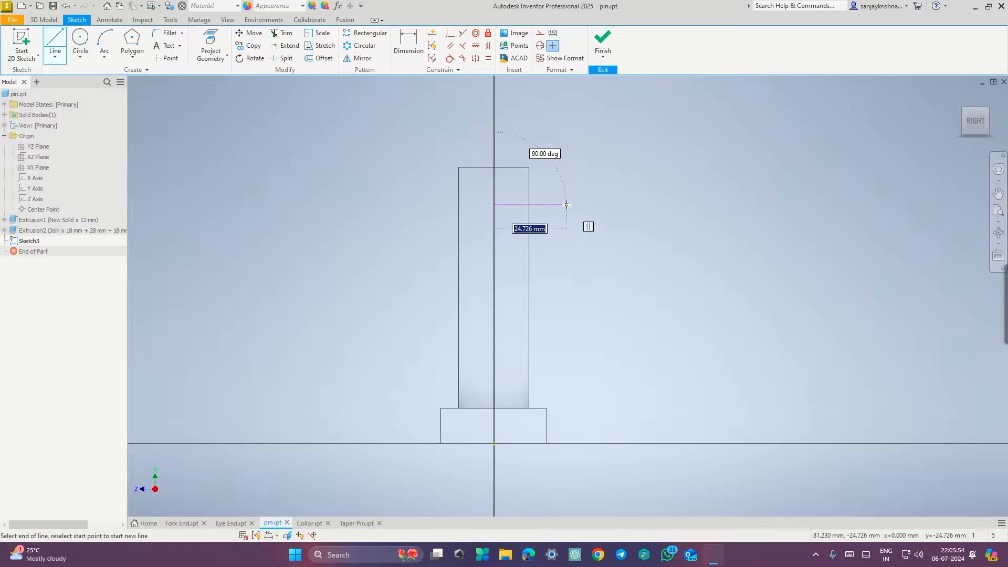
key("ctrl+super+Right")
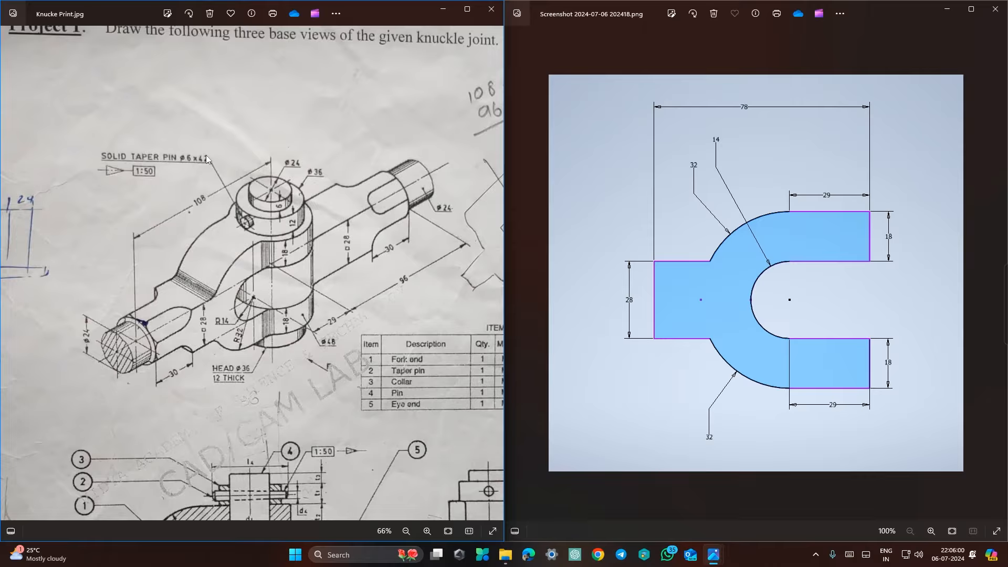
key("ctrl+super+Left")
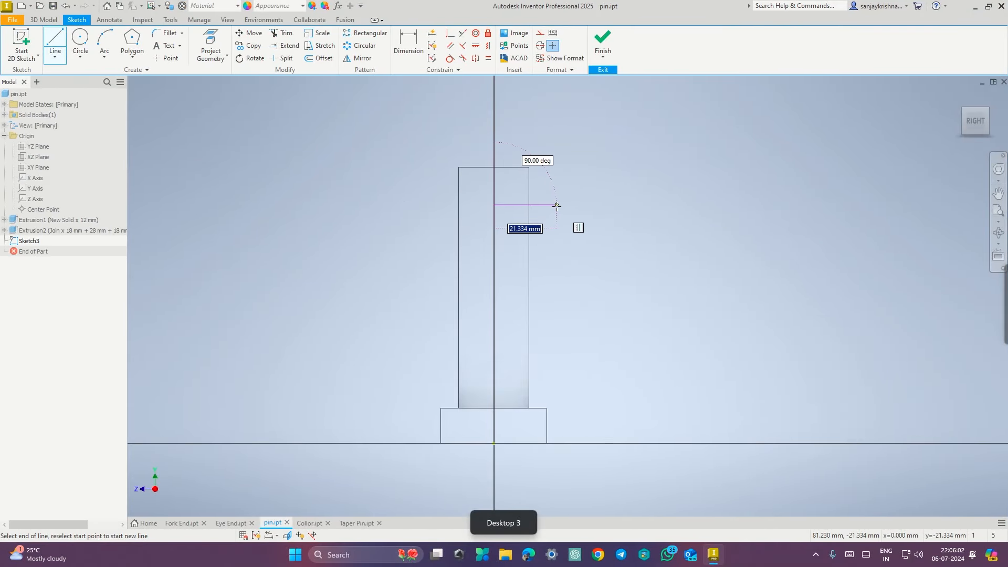
type("21")
key("Return")
key("Escape")
Draw a second 21 mm horizontal line toward +Z from the same start point on the pin's axis.
key("l")
left_click(494, 205)
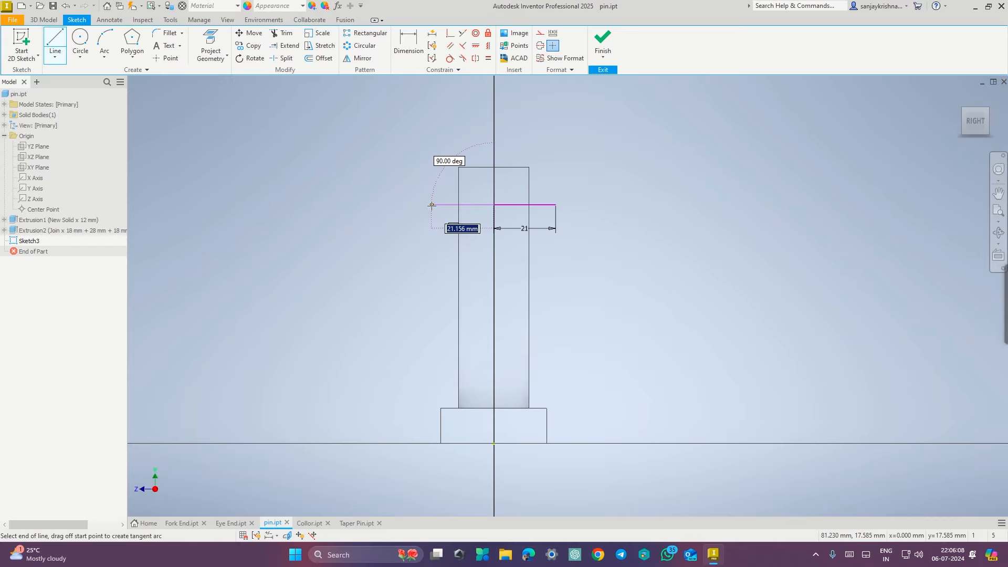
type("21")
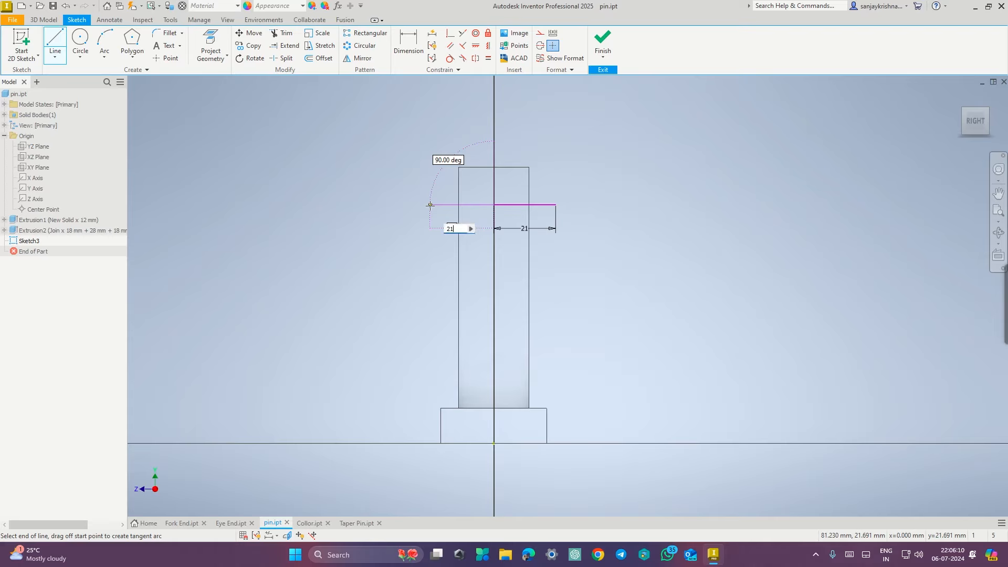
key("Return")
key("Escape")
key("Escape")
key("F2")
left_click_drag(426, 171, 383, 206)
middle_click_drag(385, 203, 384, 204)
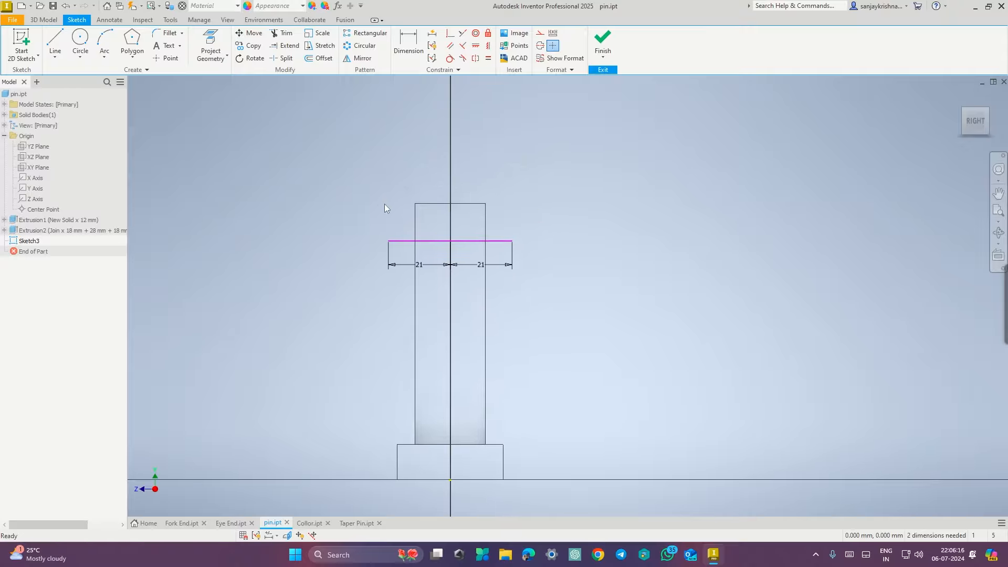
Draw a 3 mm vertical line upward from the +Z end of the horizontal line.
key("l")
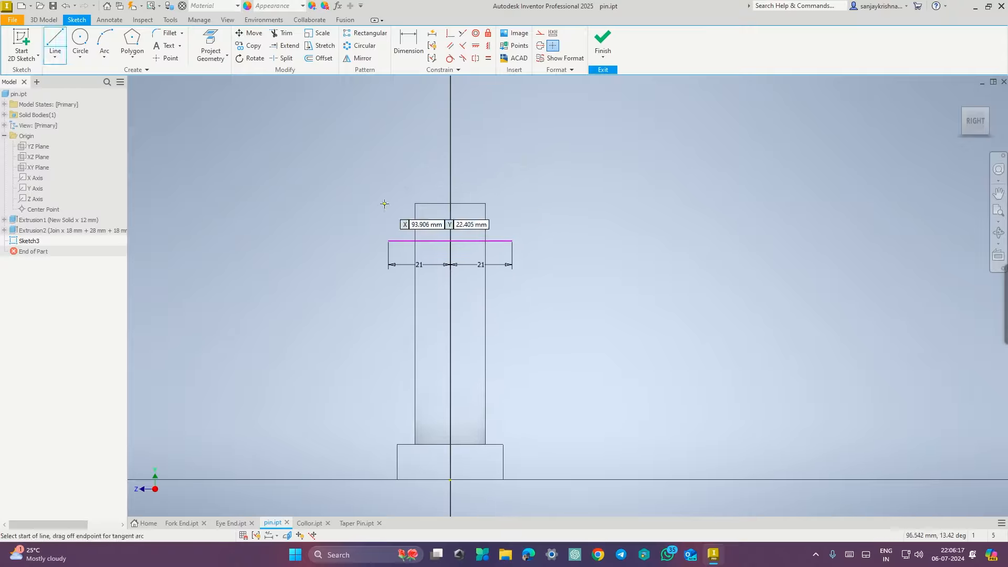
left_click(388, 241)
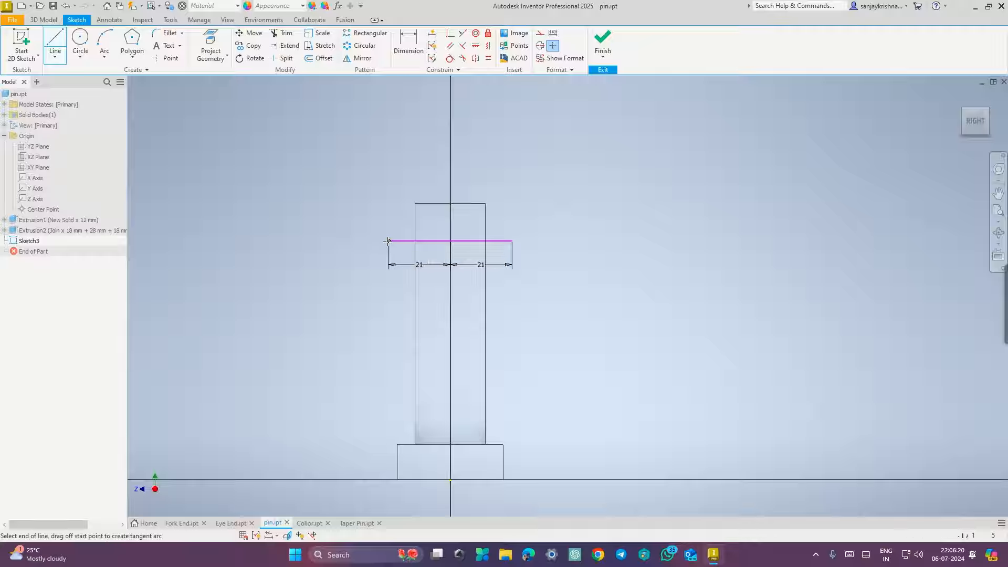
type("3")
key("Return")
key("Escape")
Draw a 2.16 mm vertical line up from the −Z end and connect its top to the 3 mm line's top, closing the tapered profile.
key("l")
left_click(513, 241)
type("2.16")
key("Return")
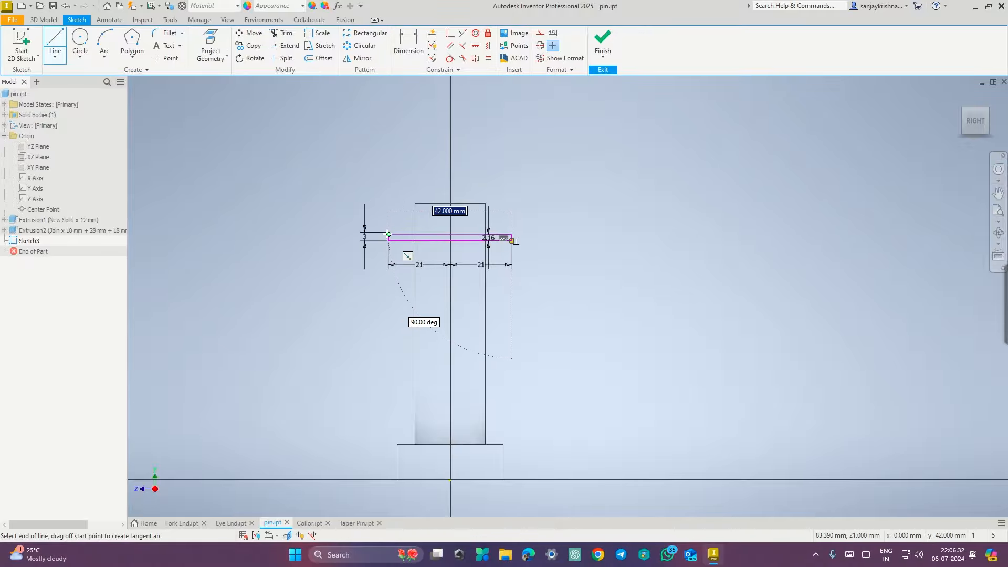
scroll(389, 233, "up", 5)
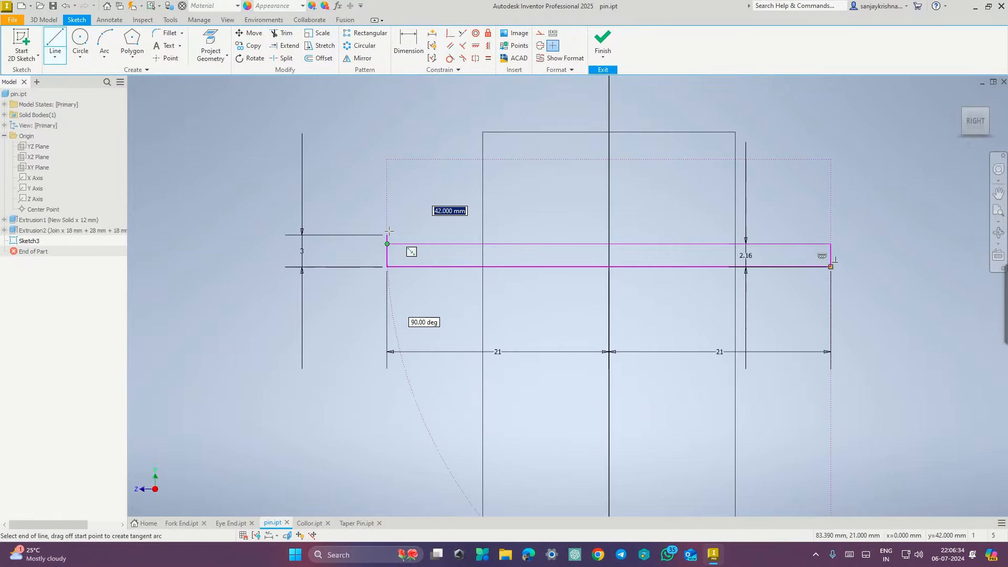
left_click(388, 235)
key("Escape")
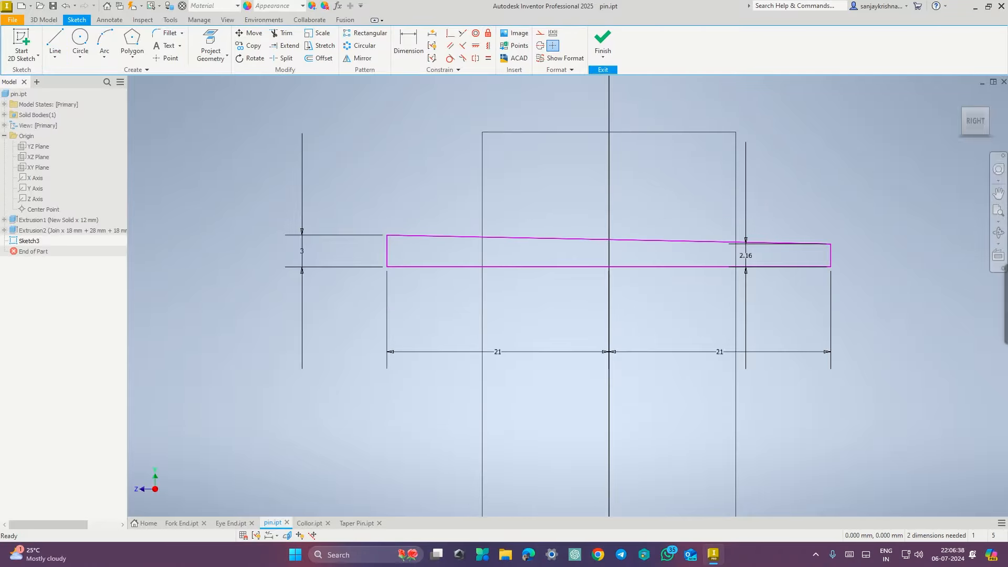
Check the print and dimension the profile's base line 12 mm below the pin's top edge.
middle_click_drag(818, 172, 738, 168)
key("ctrl+super+Right")
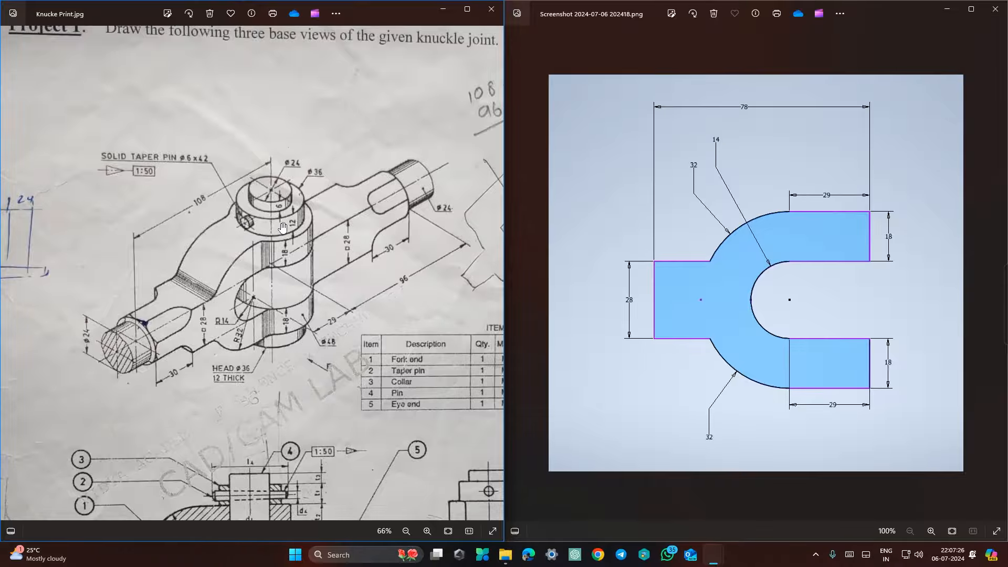
key("ctrl+super+Right")
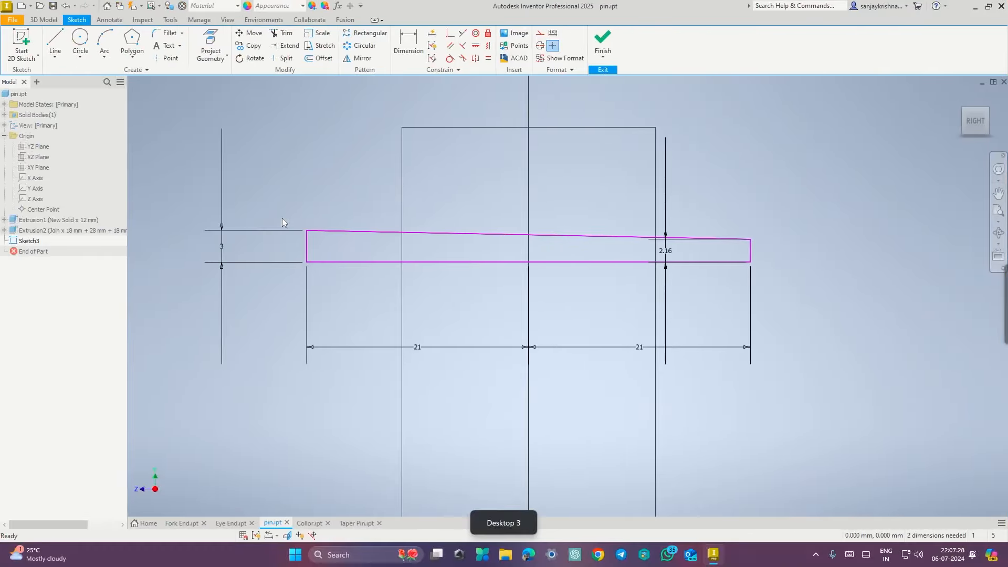
left_click(406, 38)
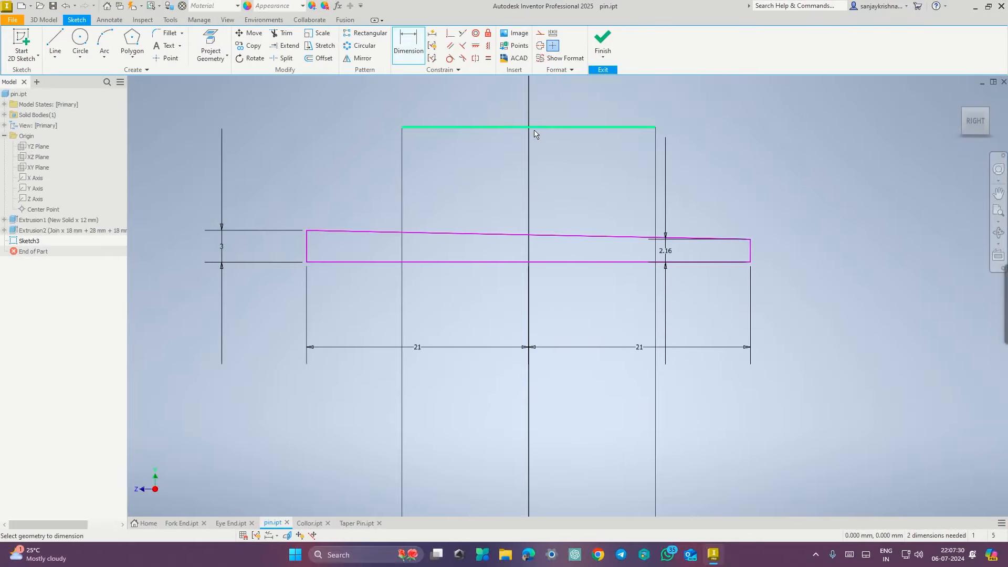
left_click(538, 128)
left_click(529, 262)
left_click(784, 197)
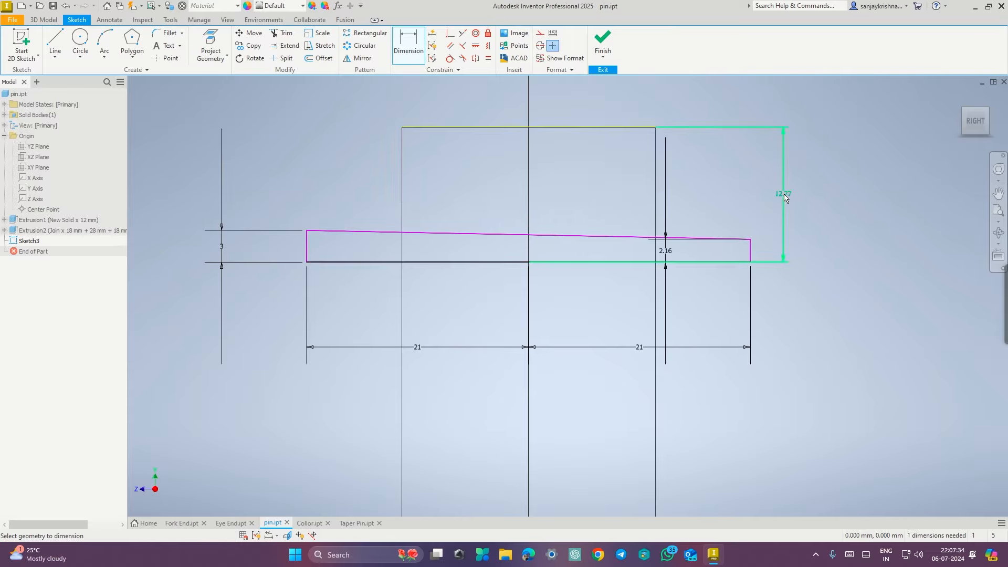
left_click(780, 197)
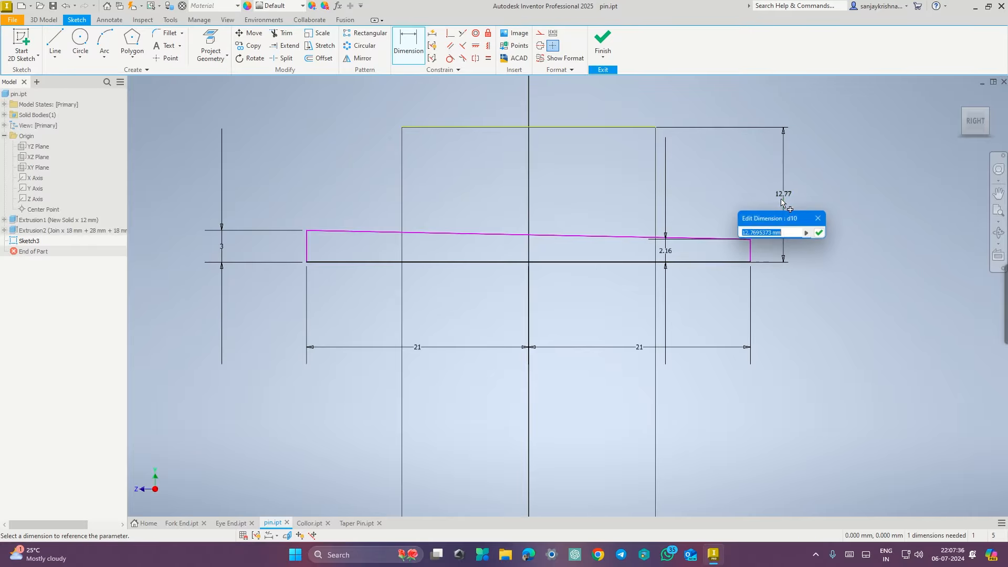
type("12")
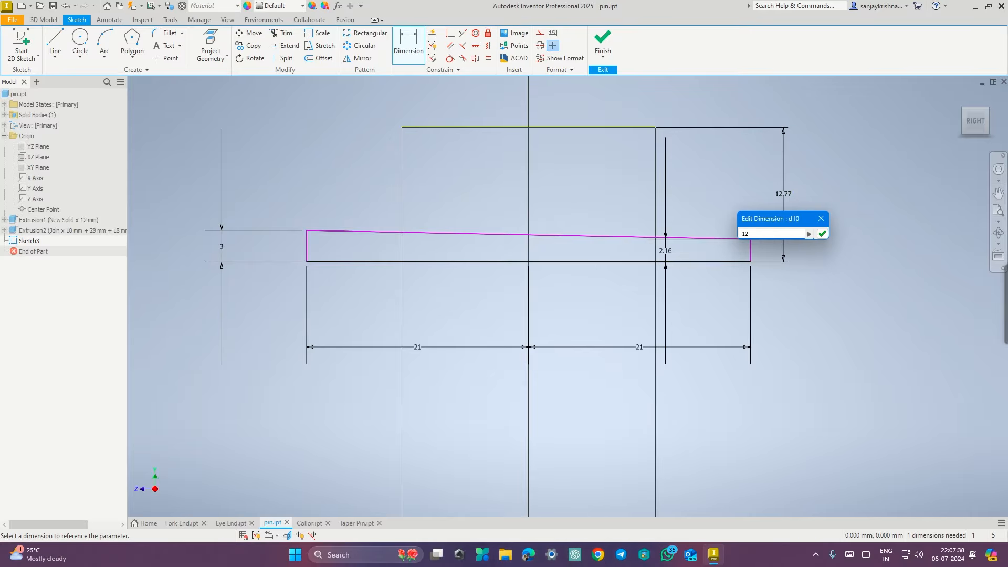
key("Return")
key("Escape")
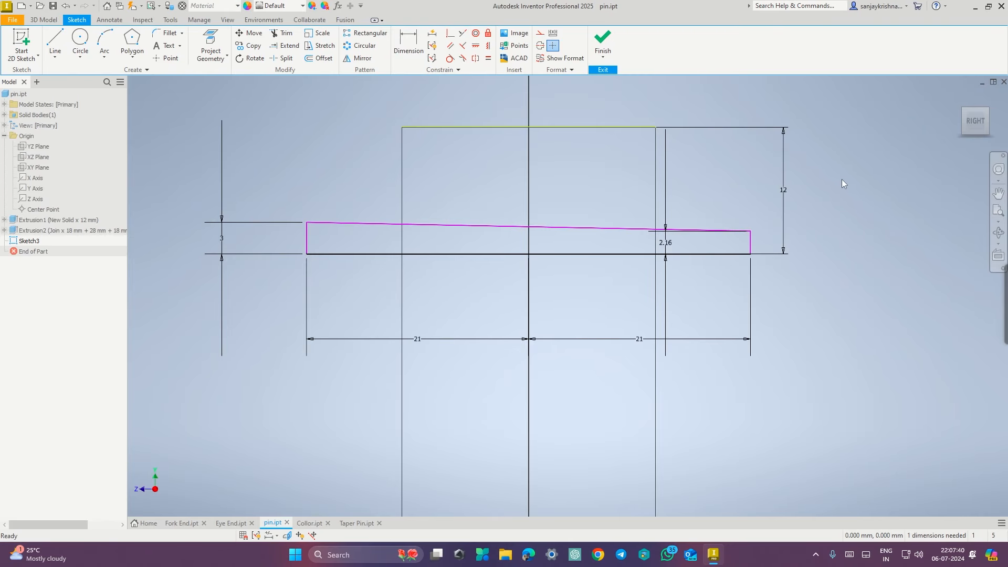
Finish the sketch and set the pin's visual style to Shaded with Edges.
scroll(826, 194, "down", 4)
middle_click_drag(827, 196, 733, 191)
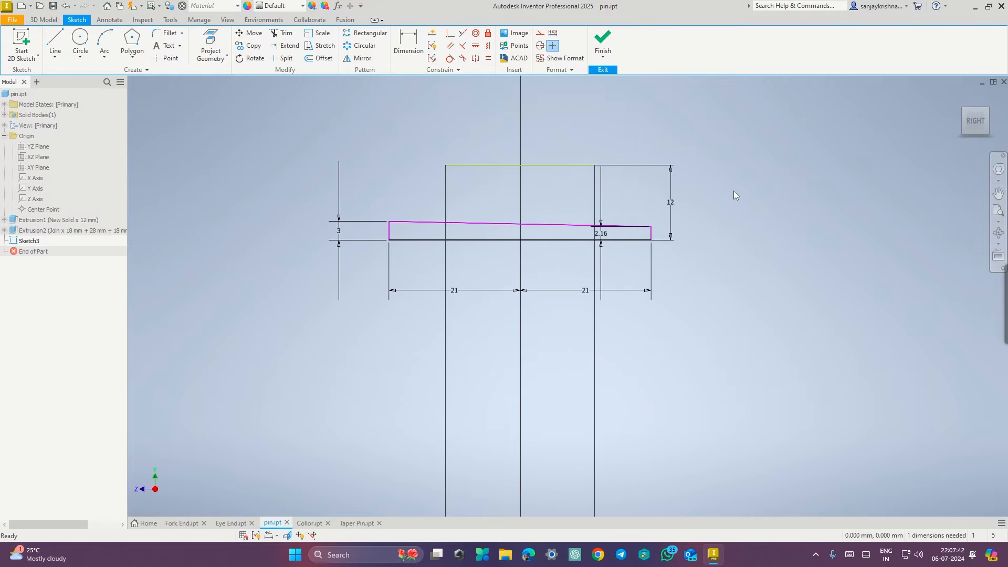
left_click(603, 42)
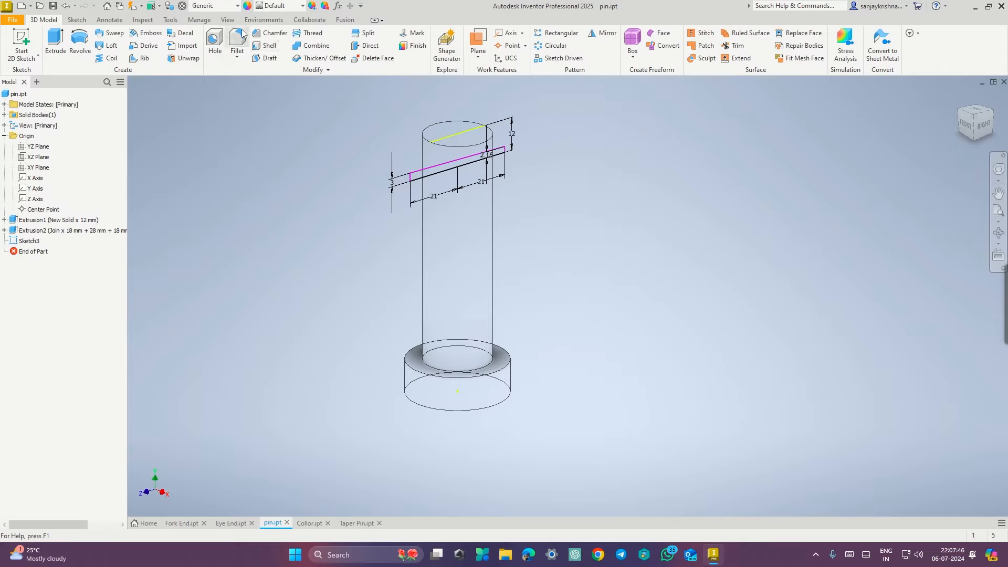
left_click(227, 19)
left_click(192, 45)
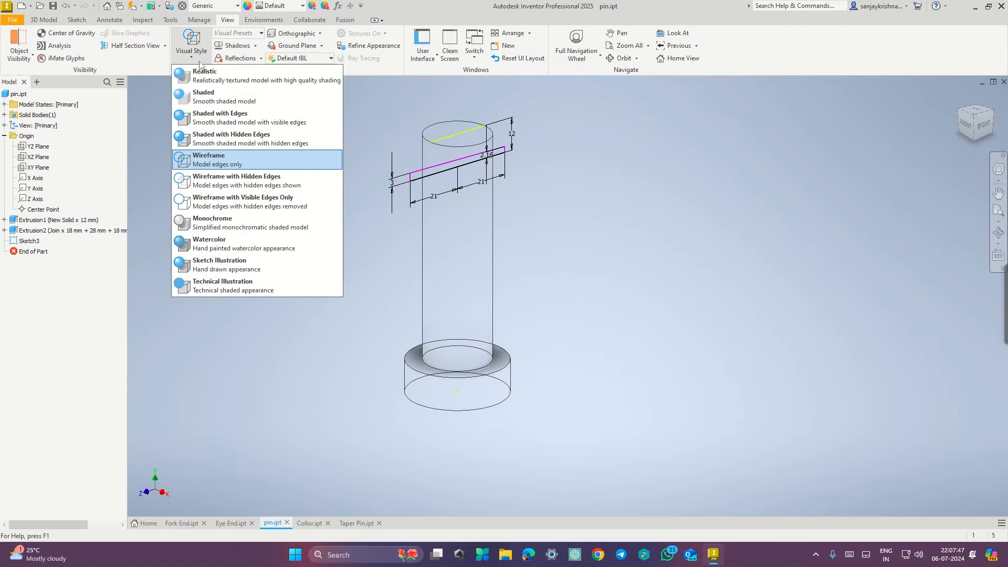
left_click(221, 116)
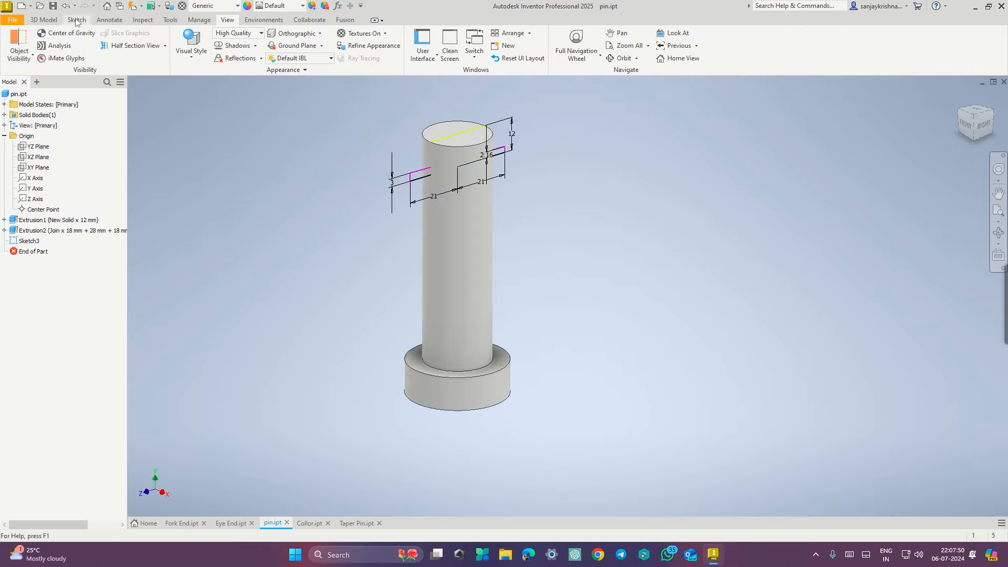
Revolve the tapered profile 360° about its base line as a cut through the pin and inspect the hole.
left_click(44, 20)
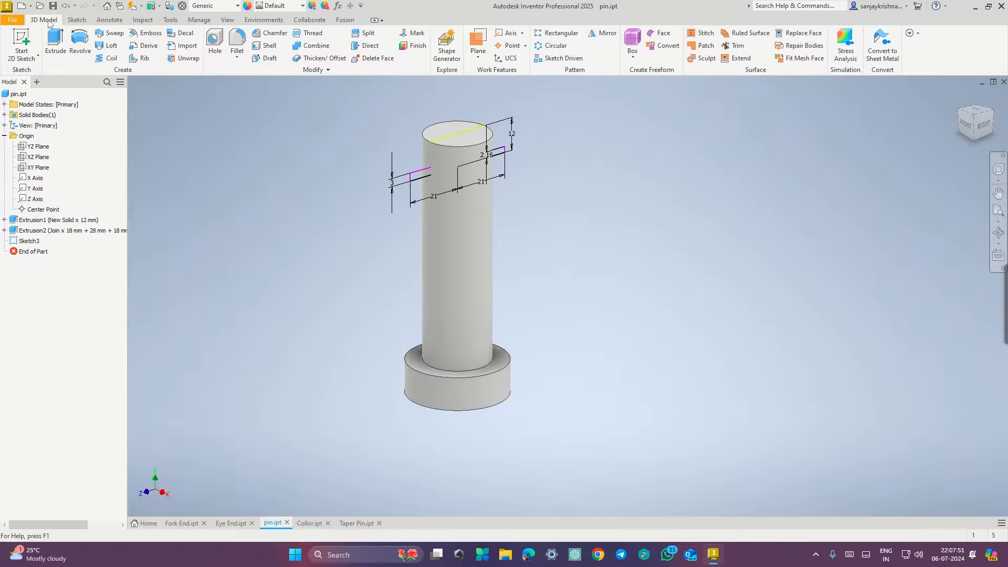
left_click(79, 42)
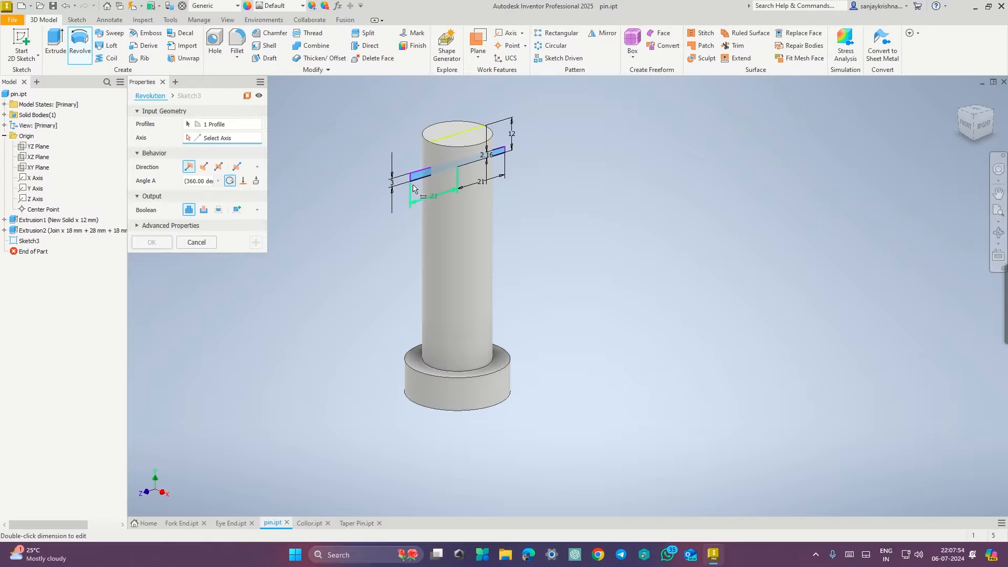
scroll(420, 189, "up", 5)
left_click(428, 195)
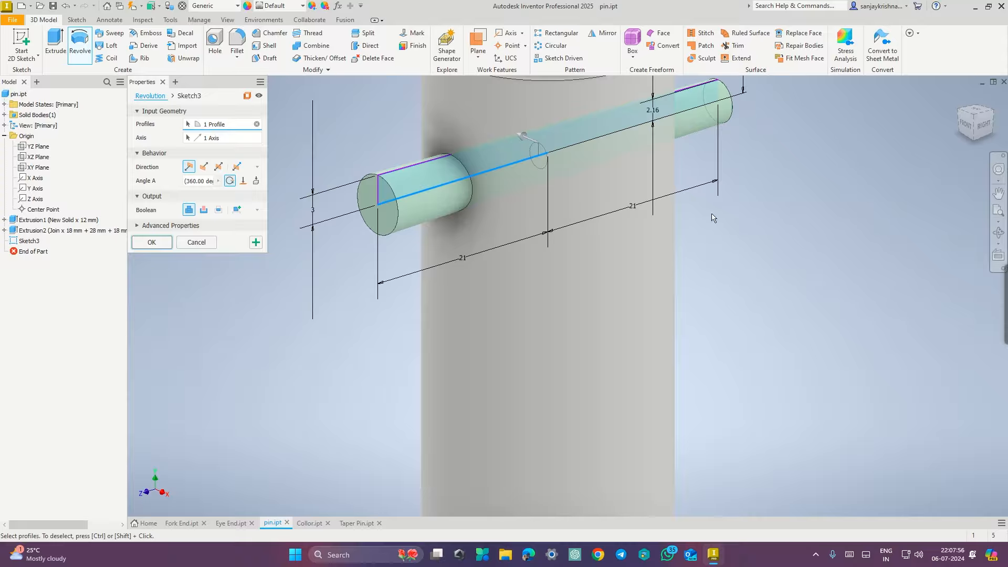
scroll(745, 278, "down", 4)
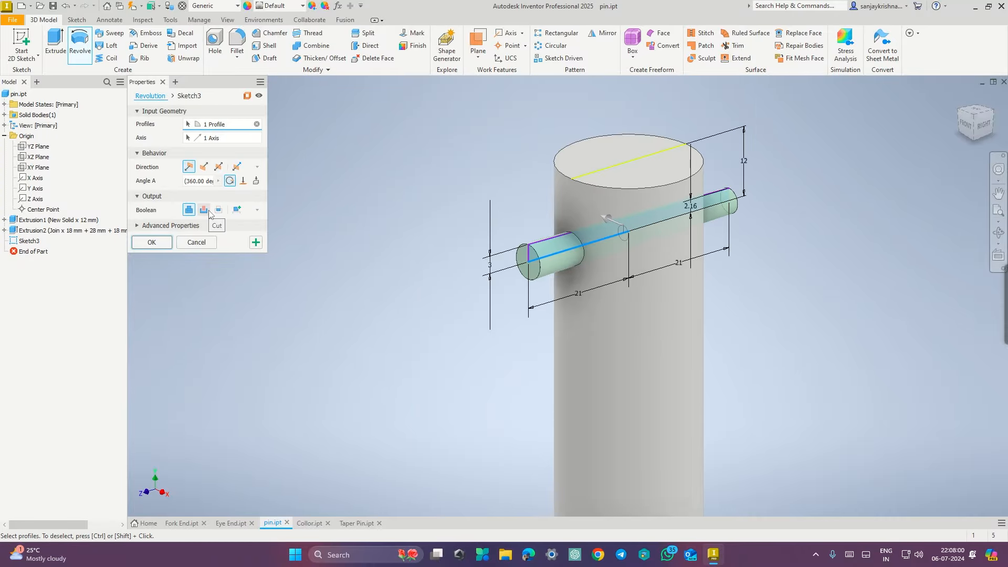
left_click(204, 210)
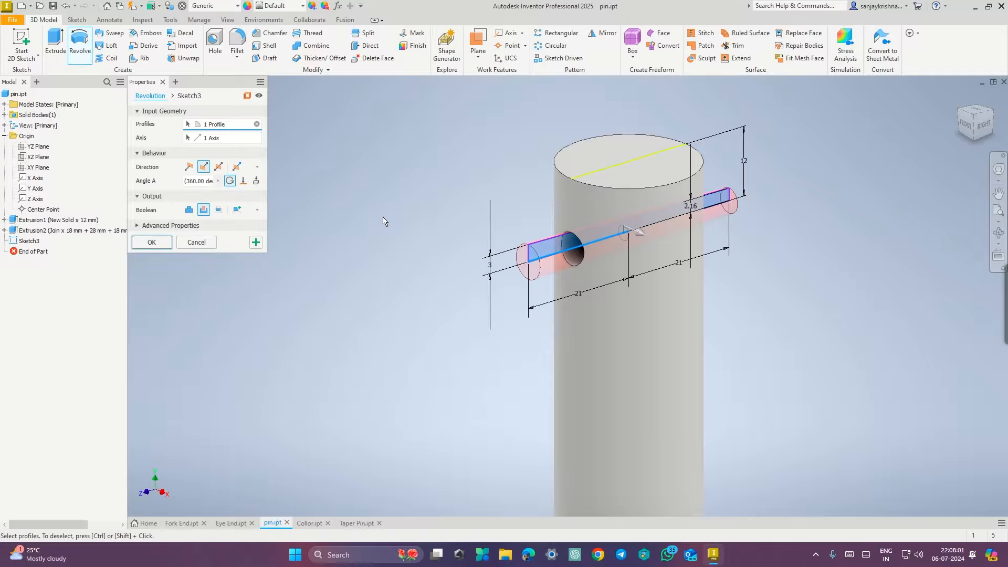
left_click(151, 243)
middle_click_drag(728, 354, 707, 317, "shift")
scroll(707, 319, "up", 2)
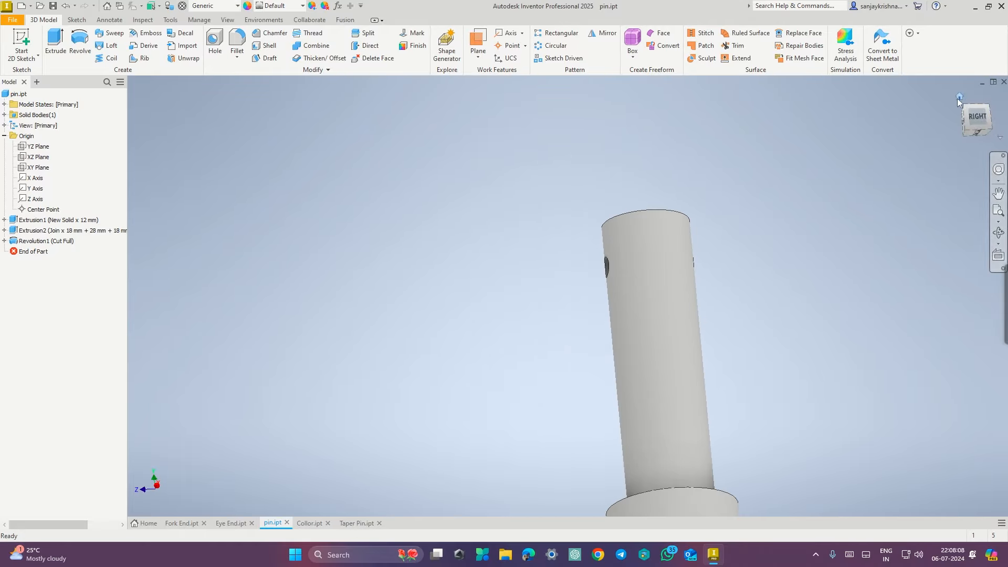
left_click(959, 98)
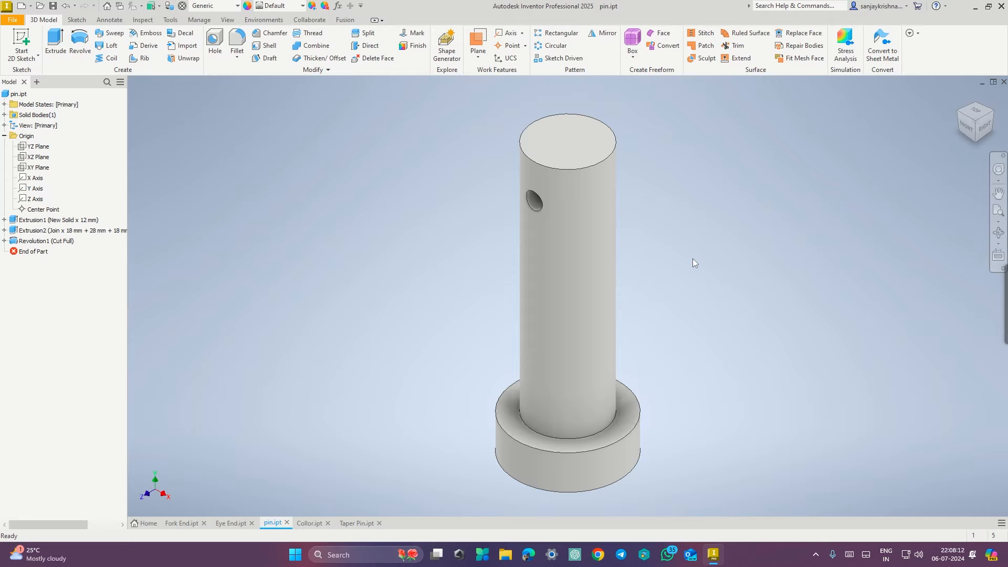
Switch to the Collor.ipt part and start a new sketch on its YZ plane.
left_click(306, 521)
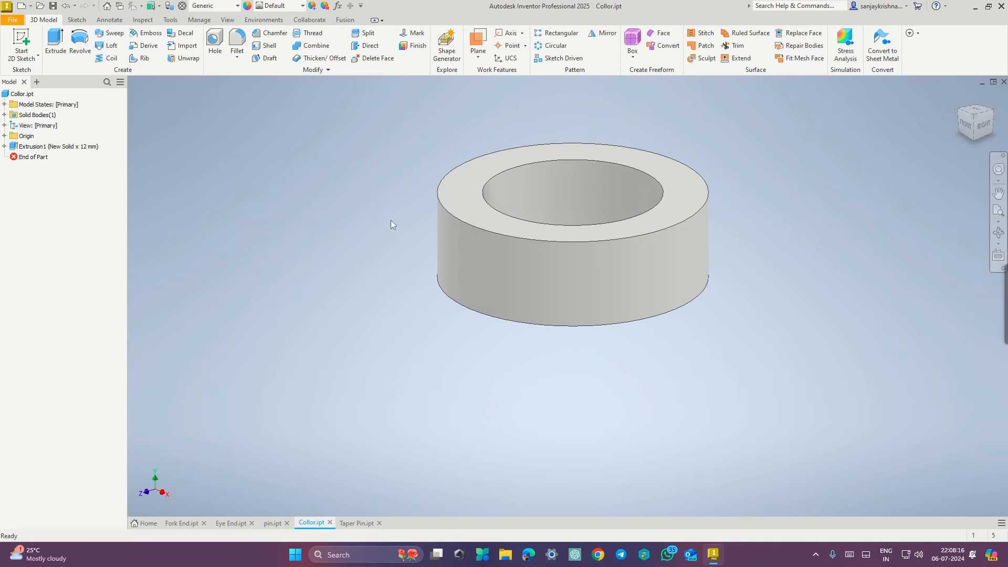
left_click(5, 136)
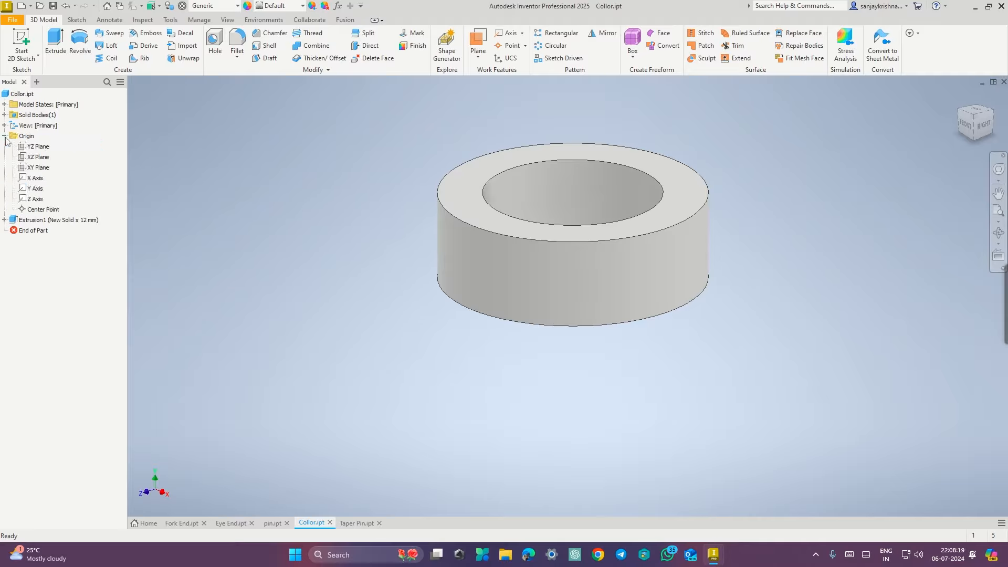
right_click(34, 149)
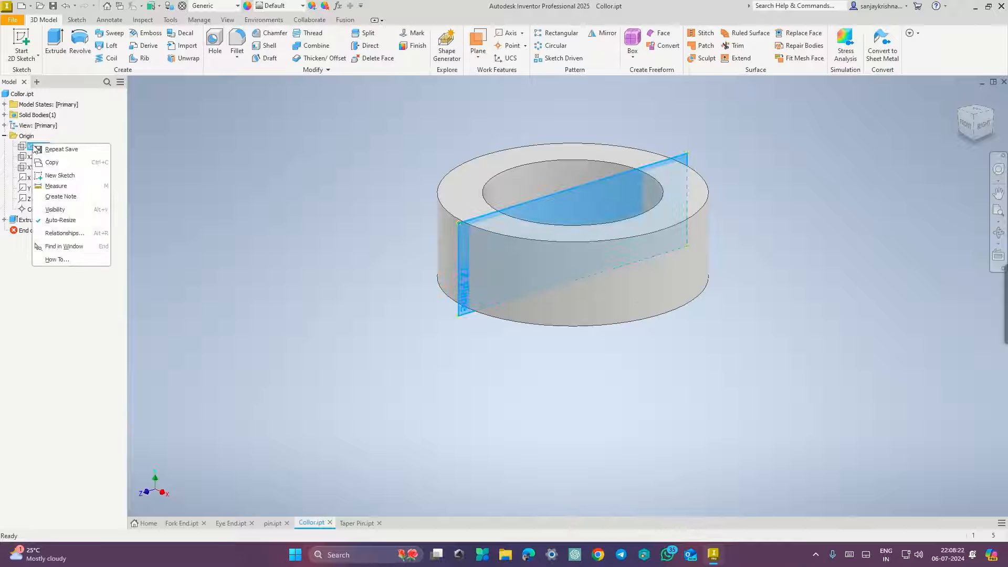
left_click(58, 176)
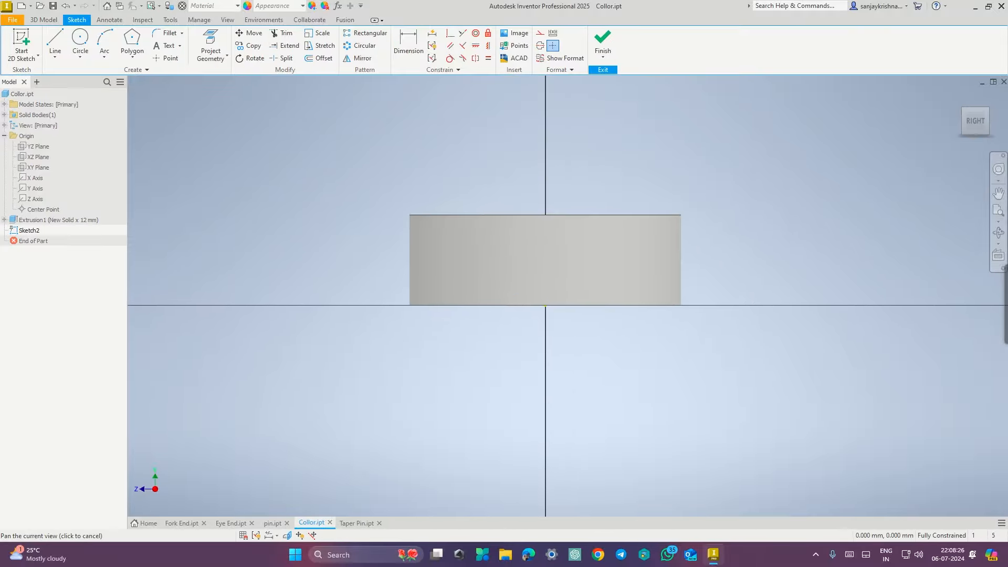
Set the collar's visual style to Wireframe.
left_click(227, 19)
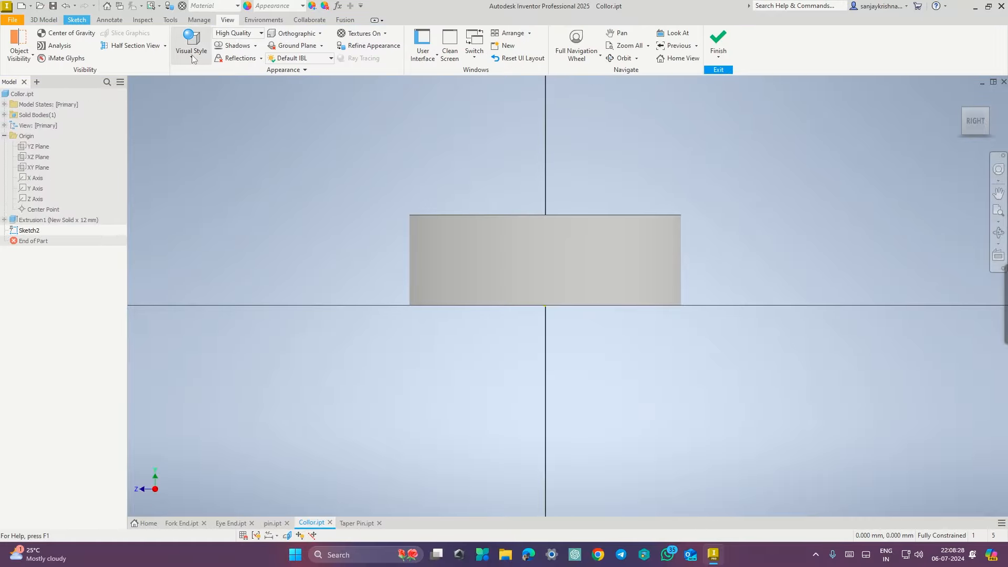
left_click(193, 59)
left_click(237, 153)
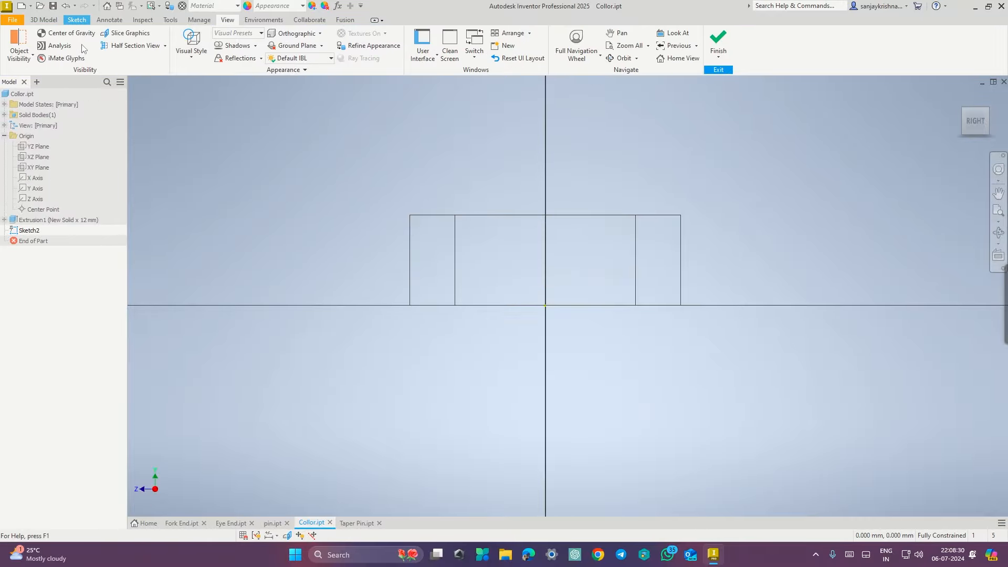
Draw a 21 mm horizontal line toward −Z from the collar's centre axis at mid-height.
left_click(77, 19)
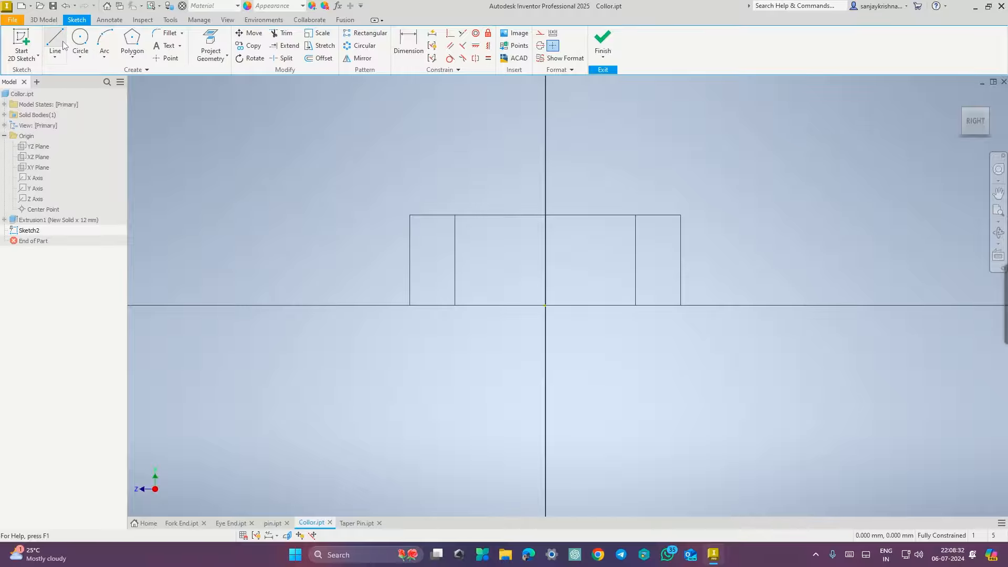
left_click(63, 43)
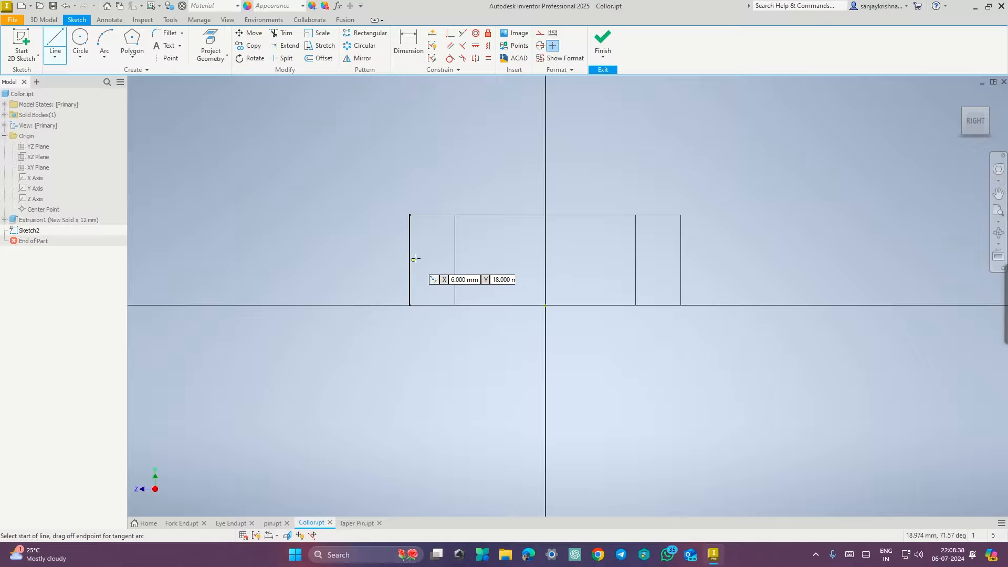
left_click(545, 260)
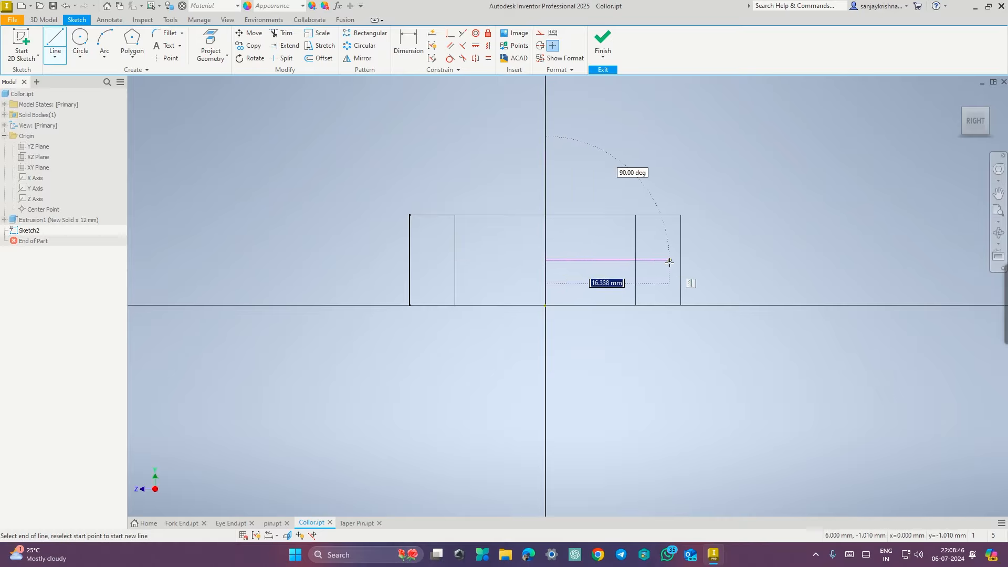
type("21")
key("Return")
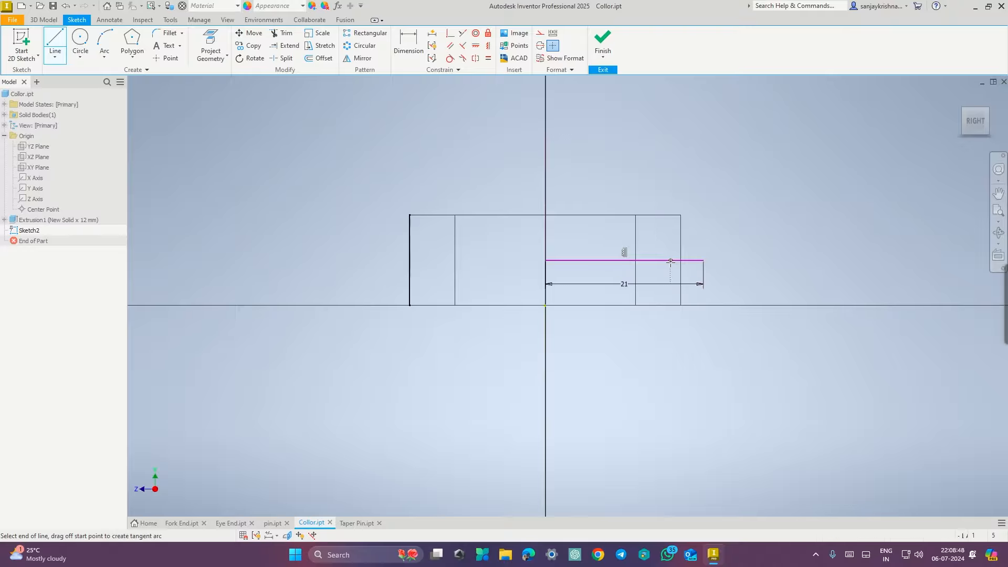
key("Escape")
Draw a second 21 mm horizontal line toward +Z from the base line's start point on the centre axis.
key("l")
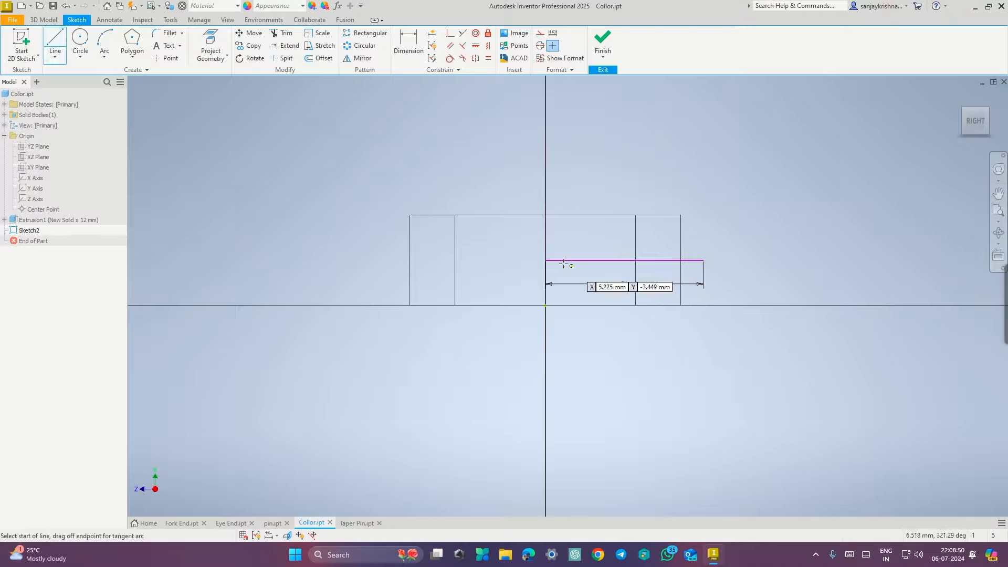
left_click(545, 260)
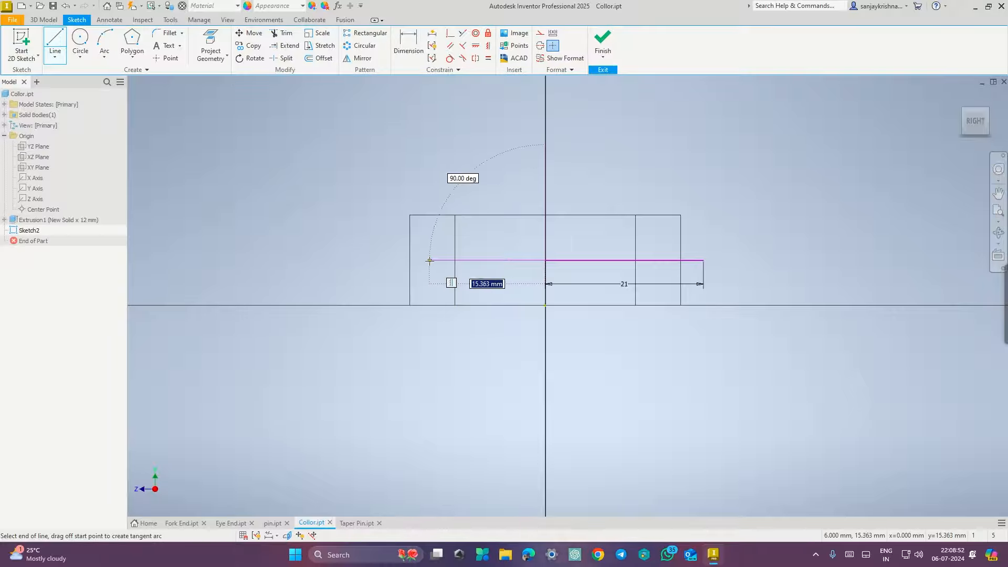
type("21")
key("Return")
key("Escape")
Draw a 3 mm vertical line upward from the +Z end of the base line.
key("l")
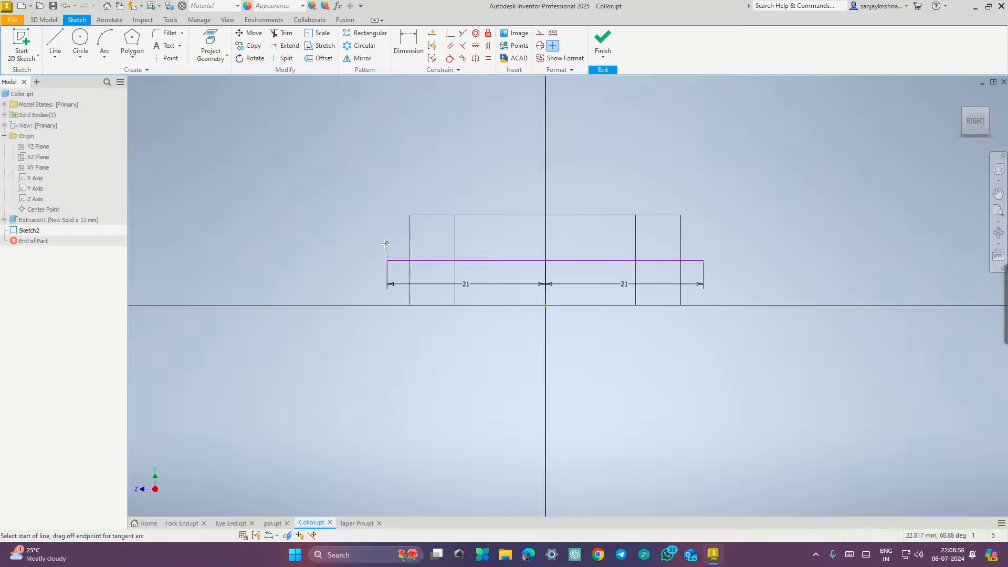
left_click(386, 260)
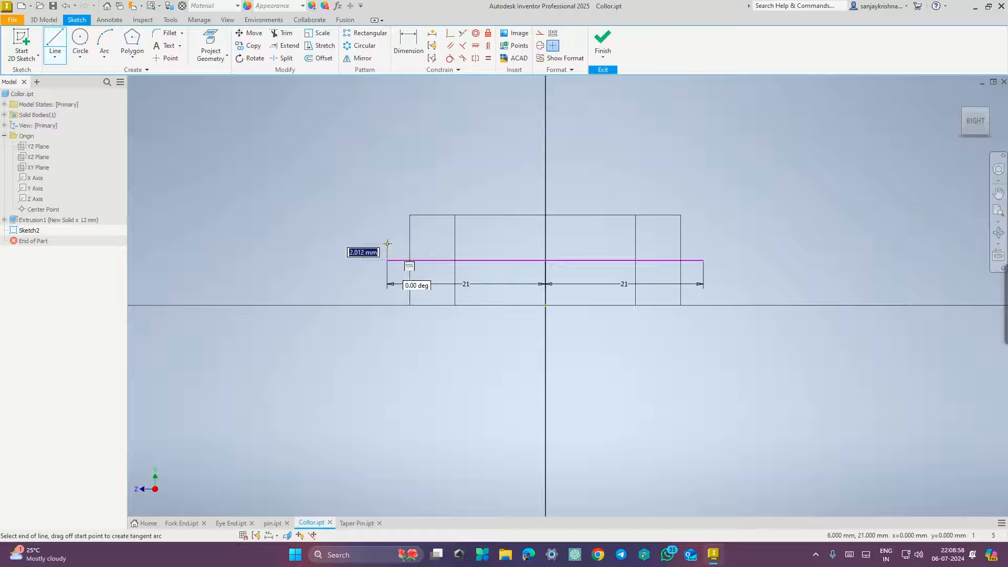
type("3")
key("Return")
key("Escape")
Draw a 2.16 mm vertical line up from the base line's −Z end, close the profile with a sloped line, and finish the sketch.
key("l")
left_click(704, 260)
type("2.")
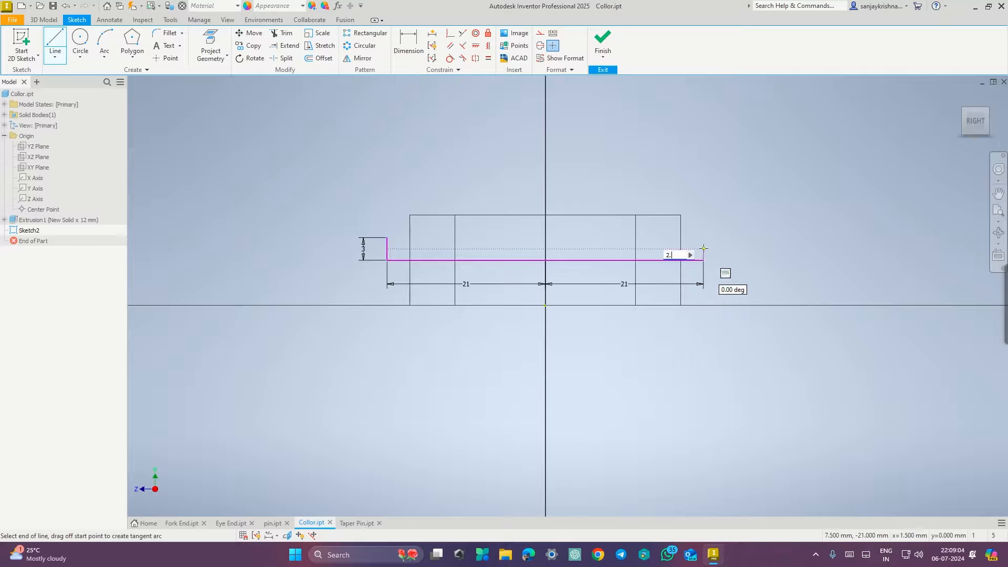
type("16")
key("Return")
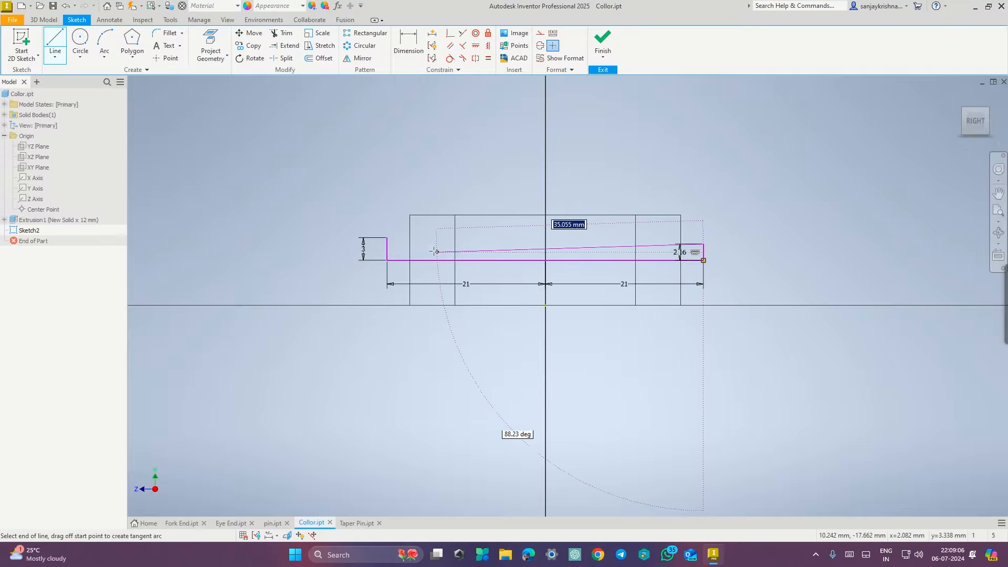
left_click(387, 238)
key("Escape")
left_click(604, 42)
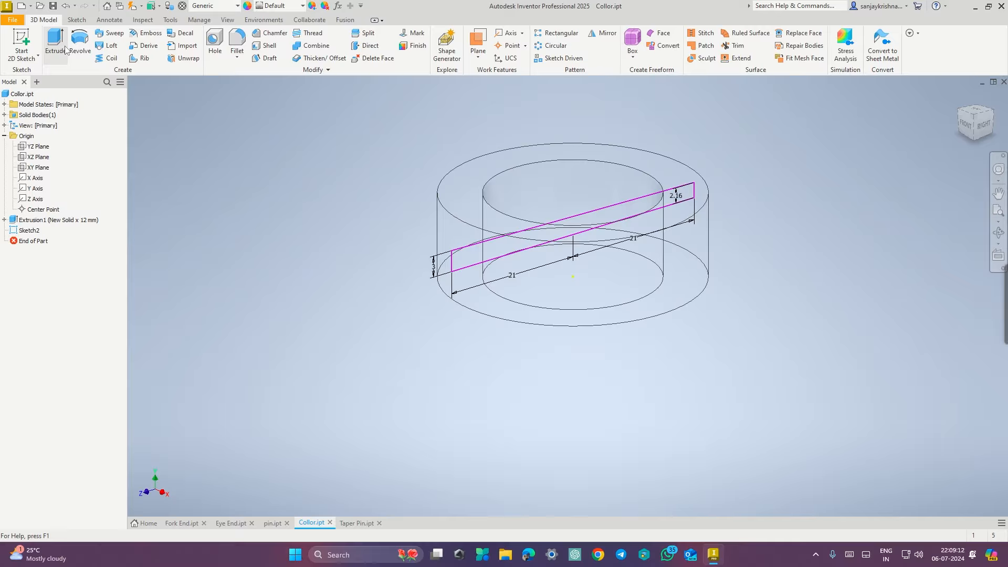
Set the collar's visual style to Shaded with Edges.
left_click(226, 20)
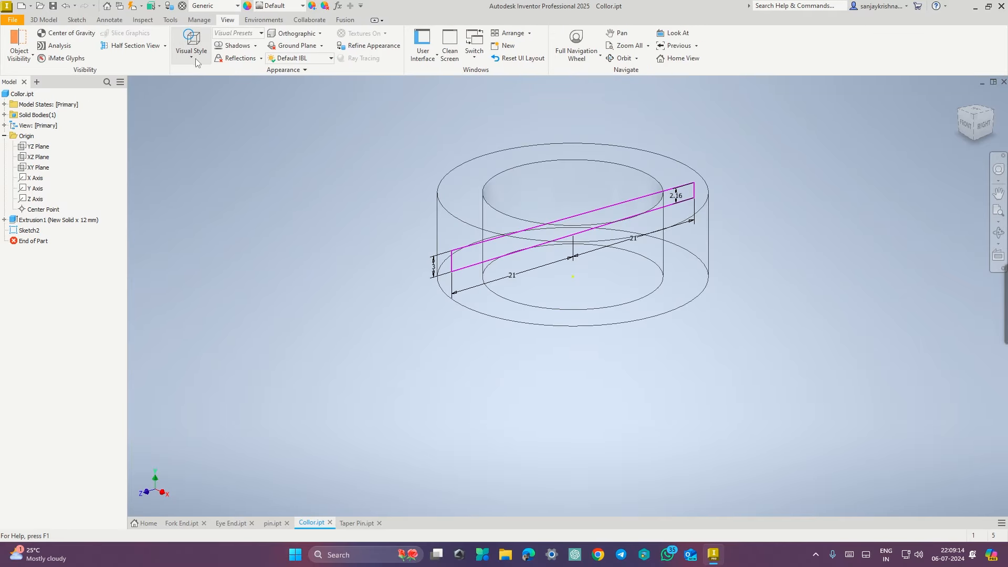
left_click(192, 42)
left_click(214, 130)
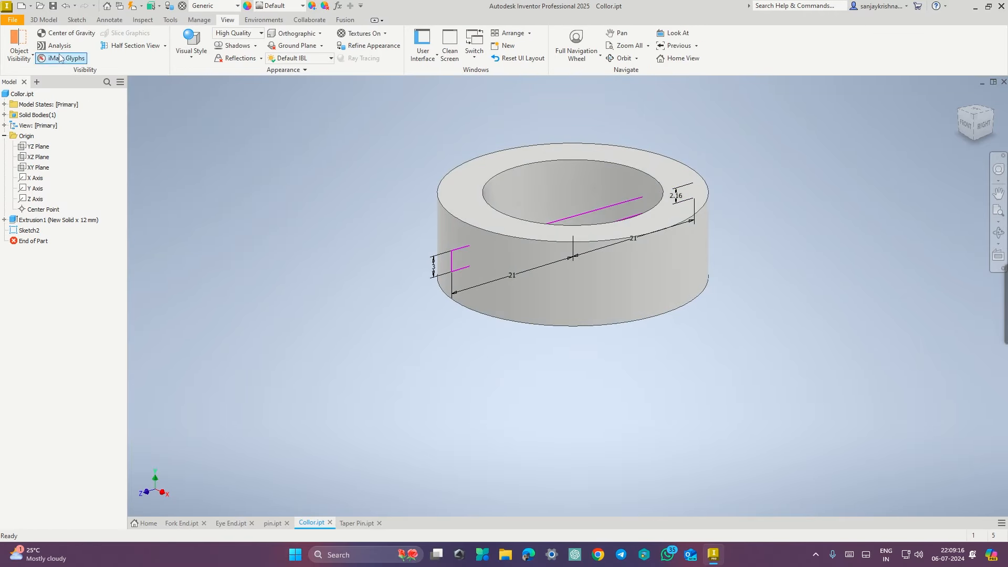
Revolve the tapered profile 360° about its base line as a cut through the collar.
left_click(43, 20)
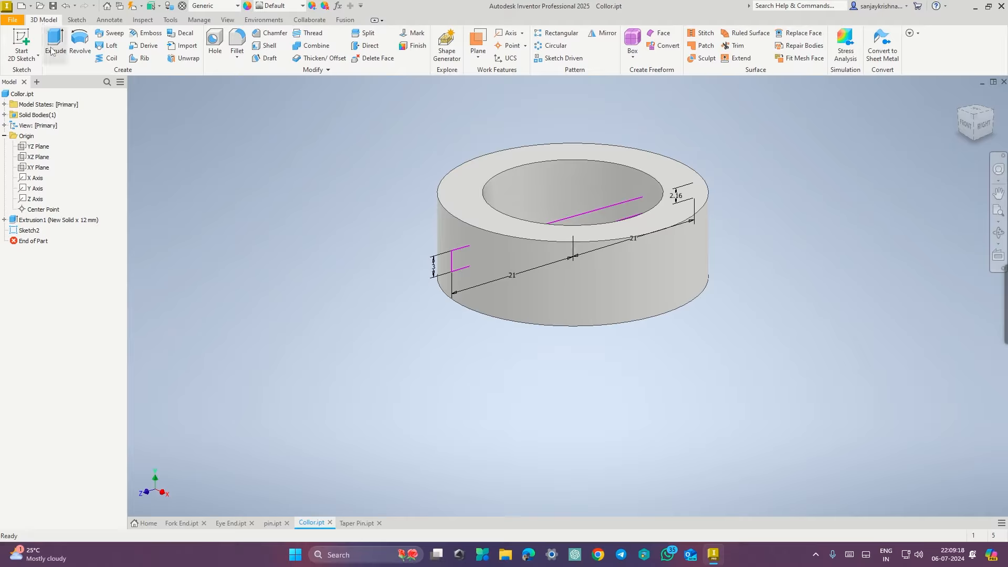
left_click(80, 51)
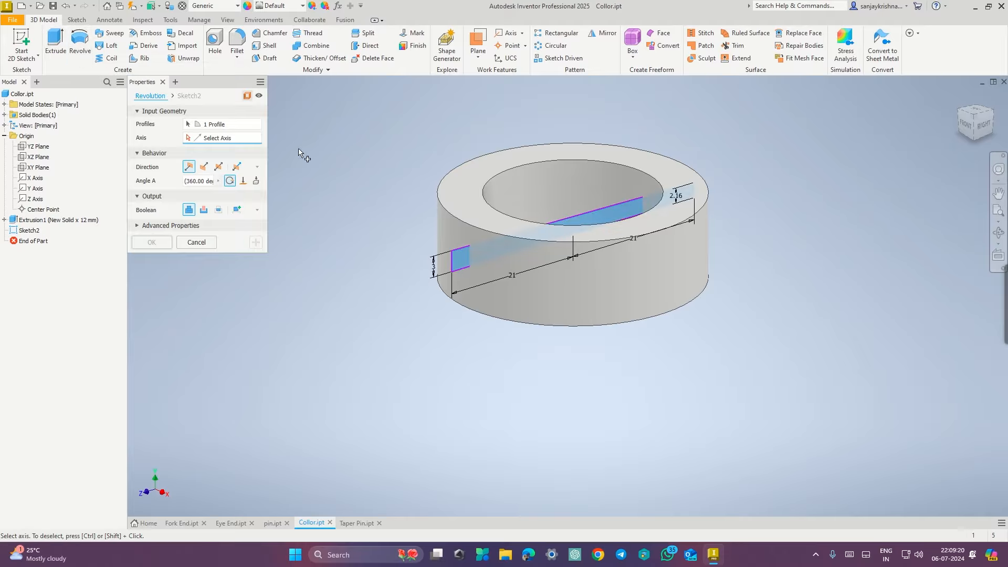
left_click(462, 268)
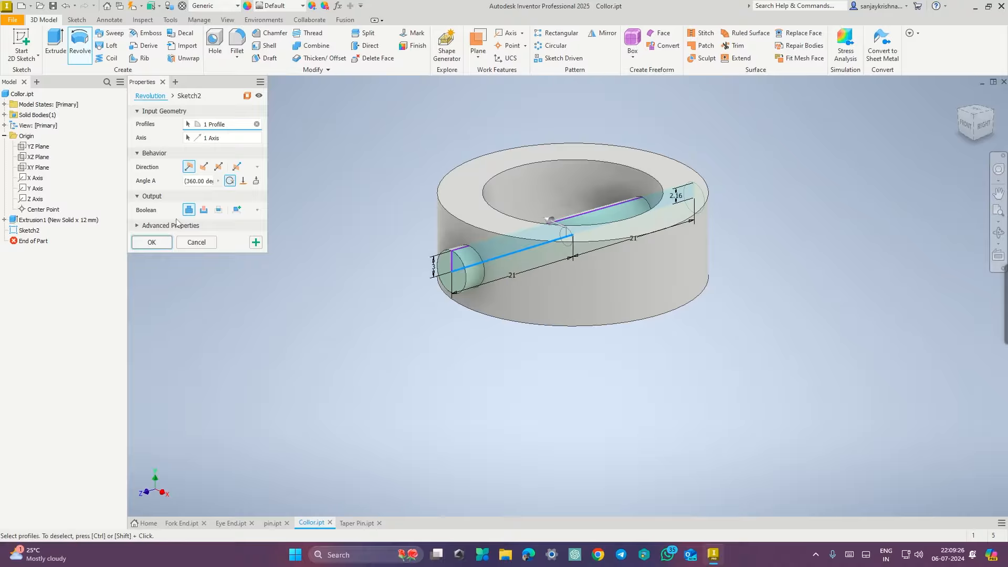
left_click(204, 210)
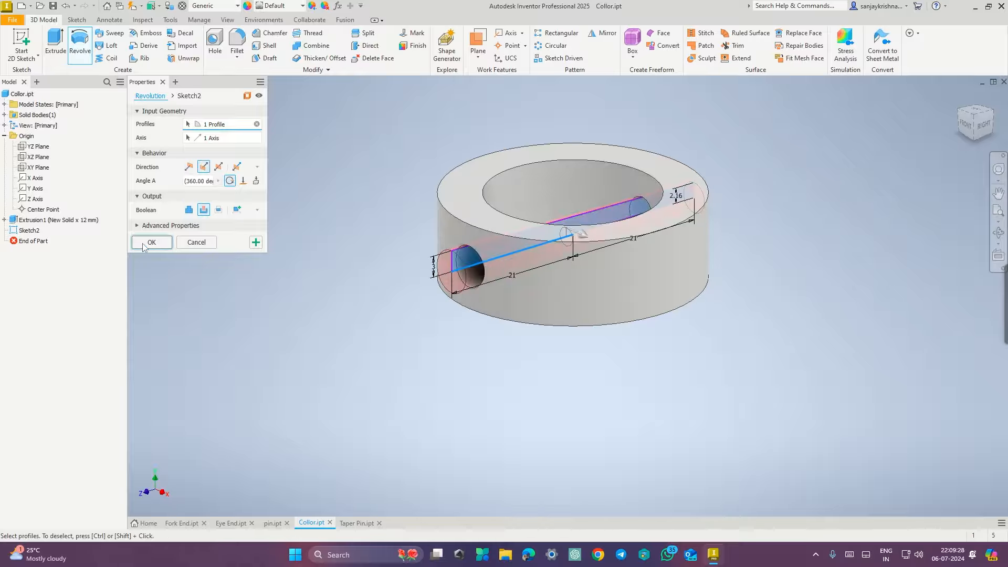
left_click(150, 243)
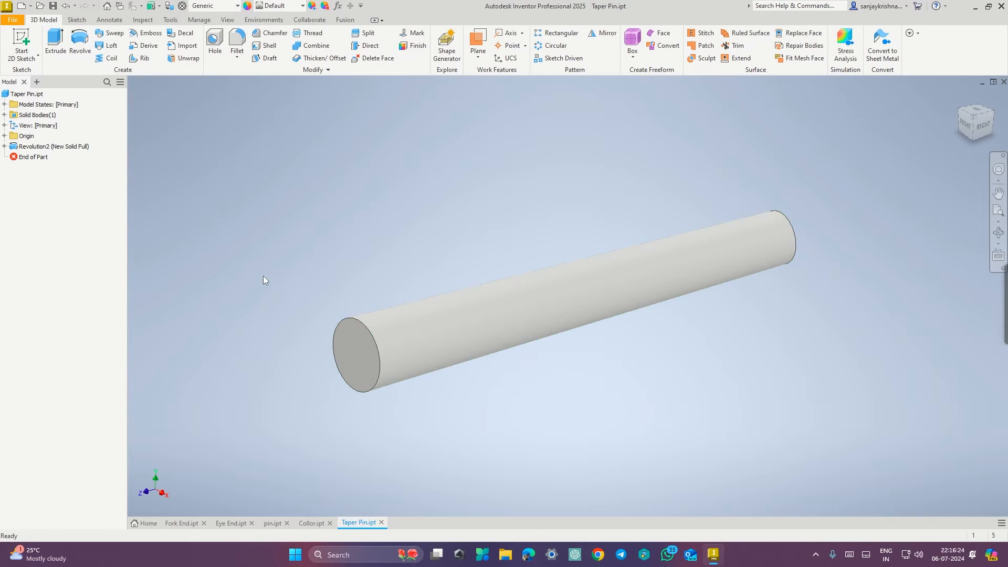
Create a new assembly file from the Metric Standard (mm).iam template.
left_click(24, 6)
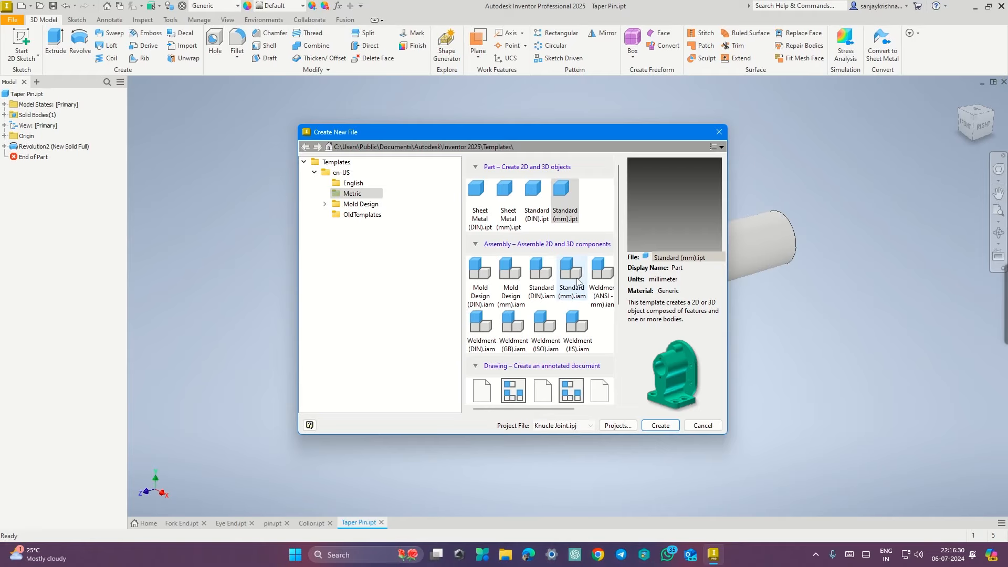
left_click(577, 282)
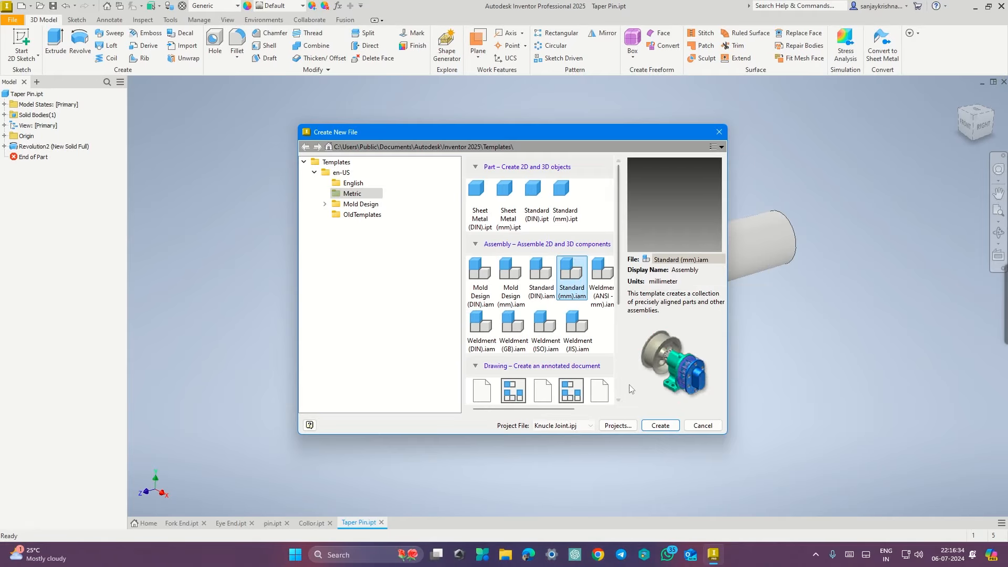
left_click(660, 425)
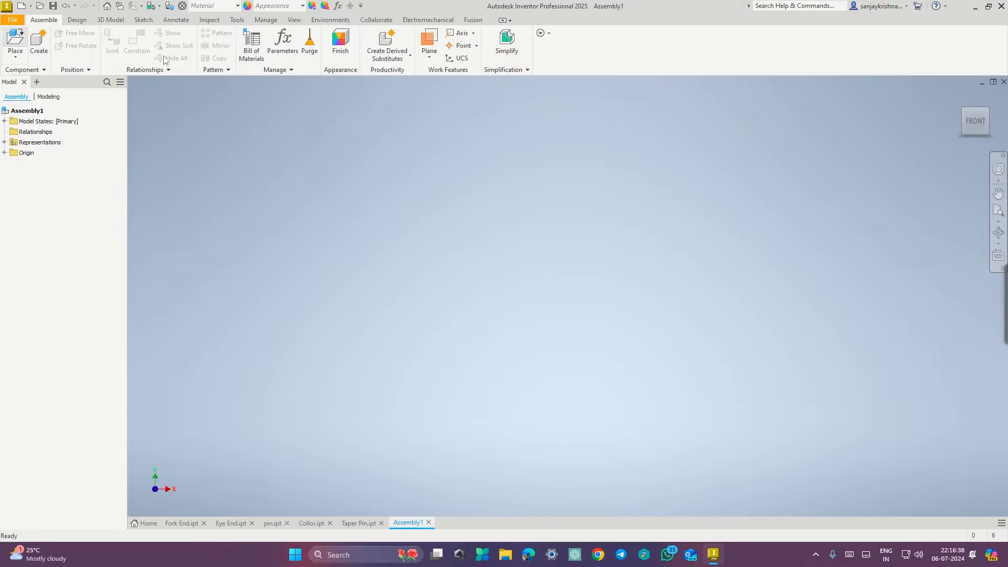
Place one instance of Fork End.ipt in the assembly as its first component.
left_click(449, 255)
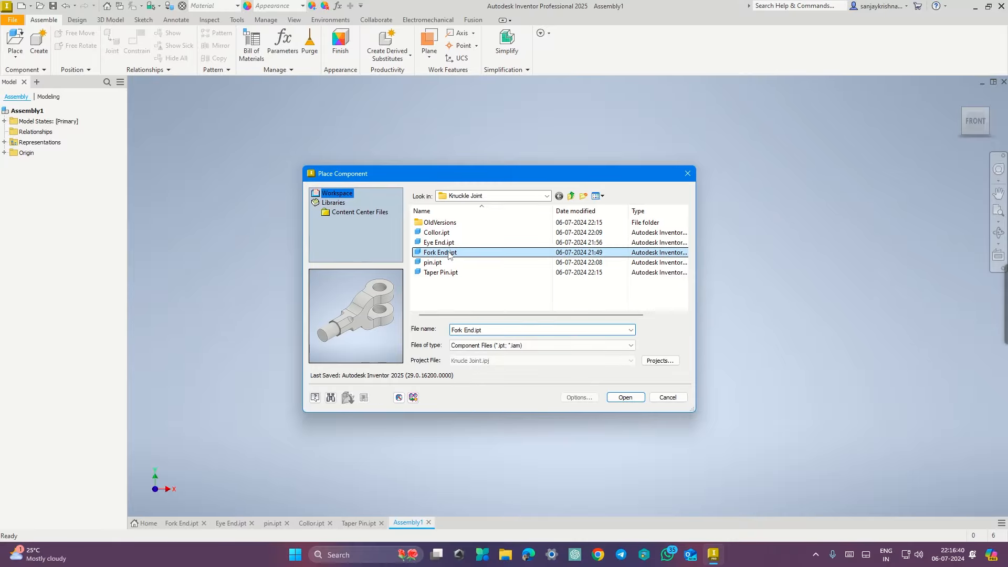
left_click(626, 397)
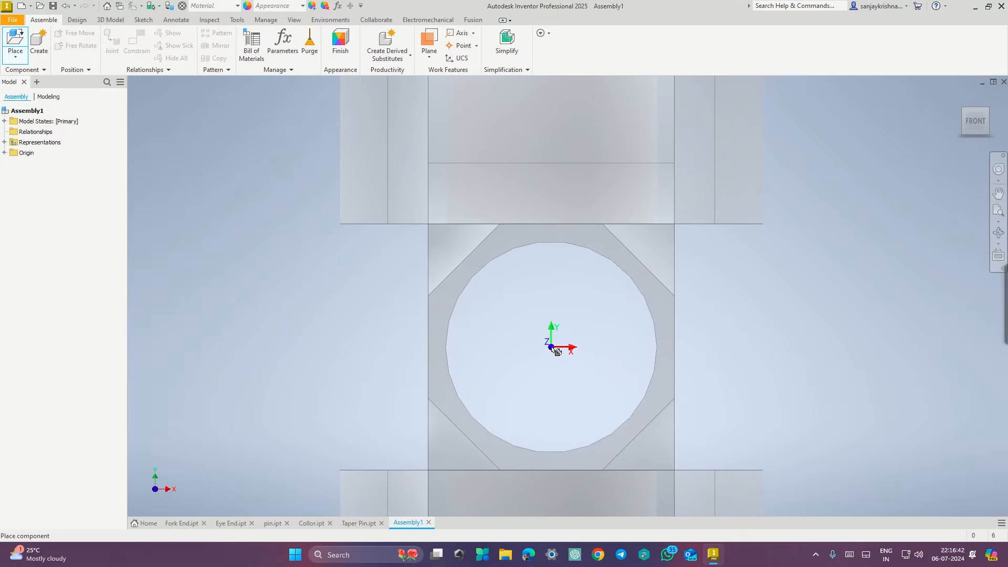
scroll(557, 351, "up", 5)
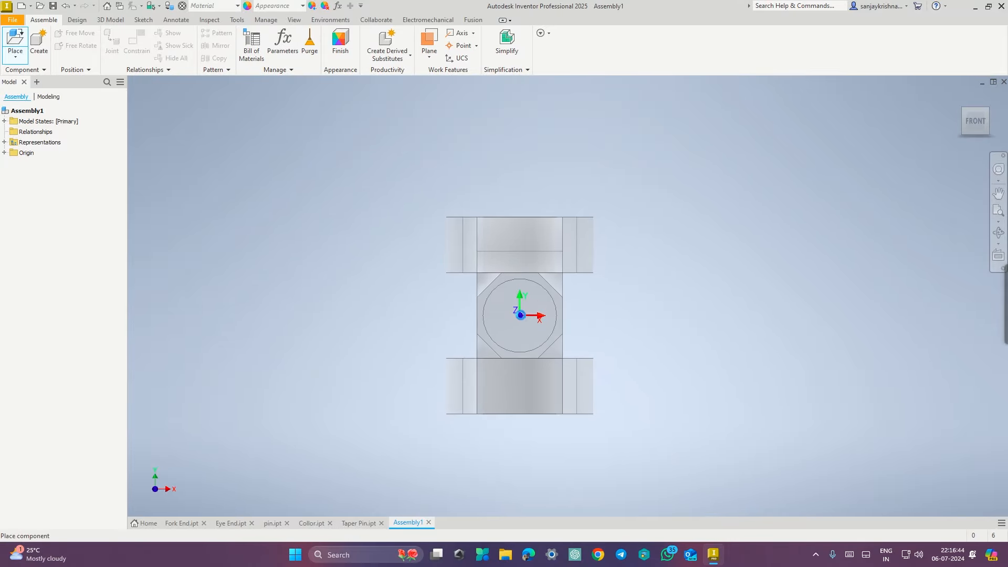
left_click(708, 317)
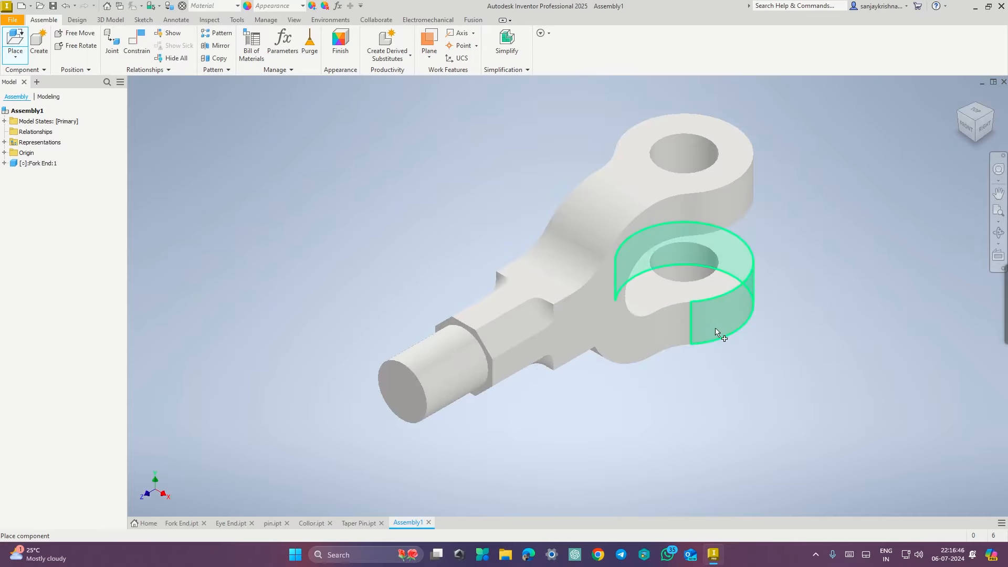
key("Escape")
middle_click_drag(748, 359, 650, 360)
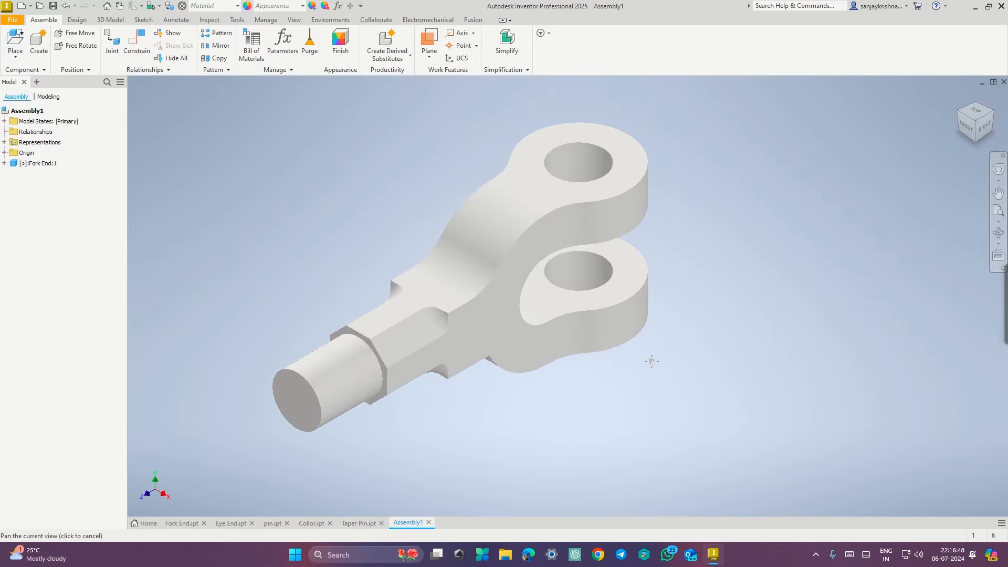
Set the assembly's visual style to Shaded with Edges.
left_click(294, 19)
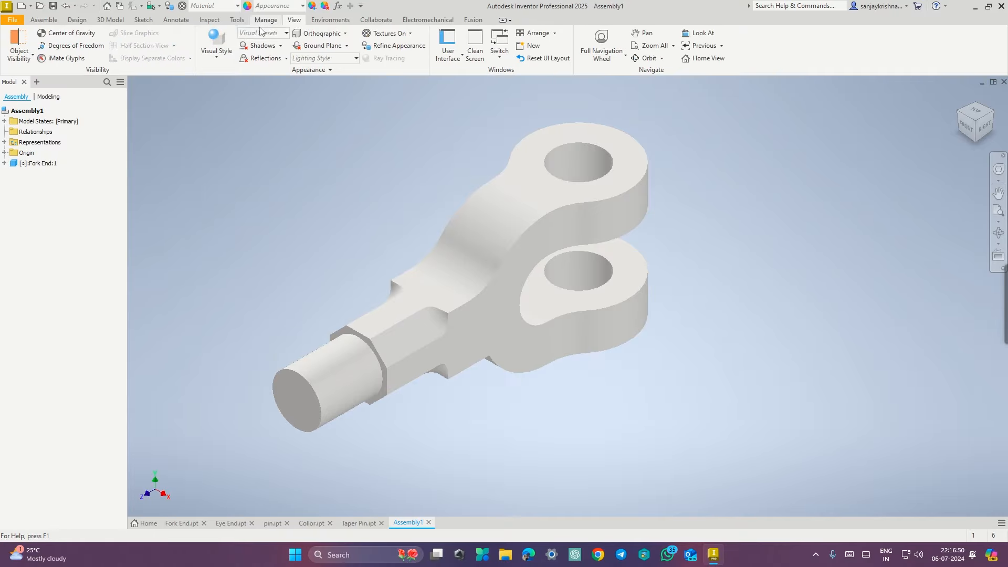
left_click(217, 54)
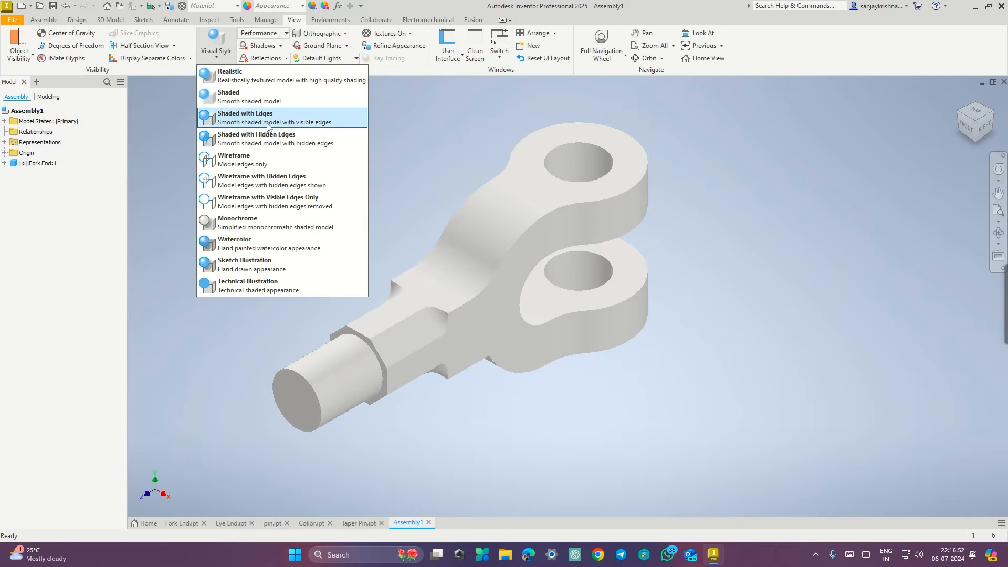
left_click(267, 125)
middle_click_drag(375, 165, 347, 178)
Place one instance of Eye End.ipt beyond the fork's forked end, with its eye facing the fork.
left_click(44, 20)
middle_click_drag(342, 138, 337, 140)
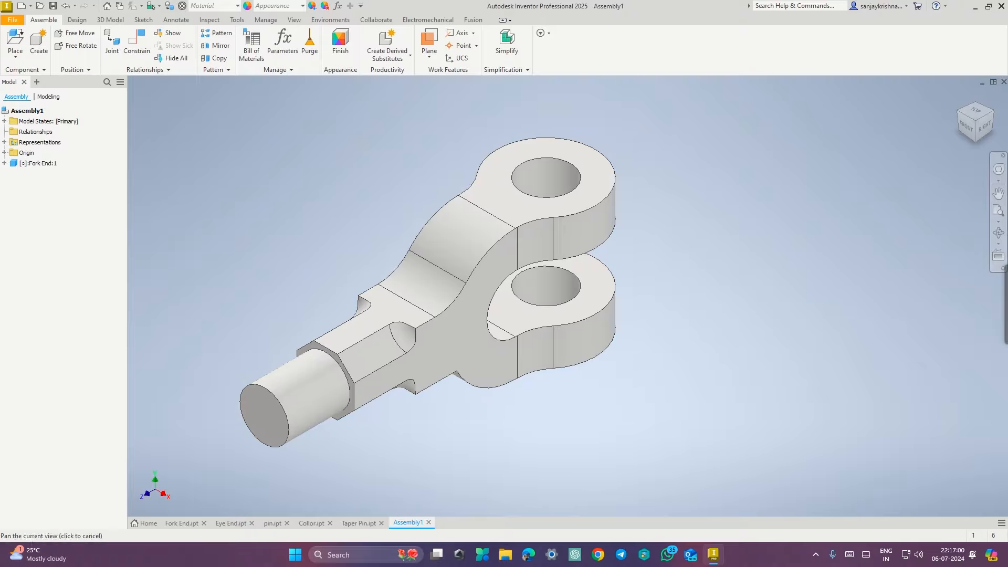
left_click(25, 46)
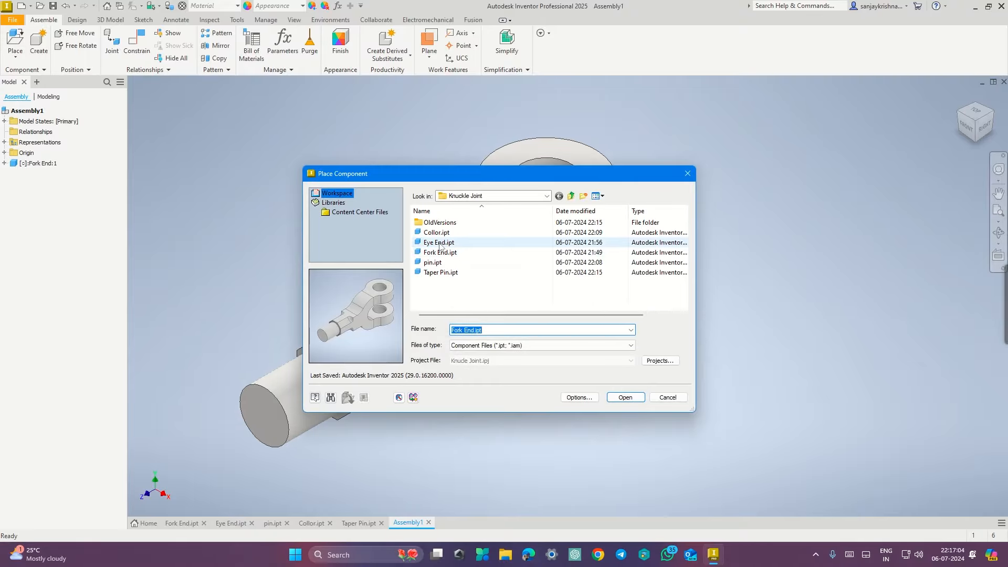
left_click(439, 243)
left_click(625, 398)
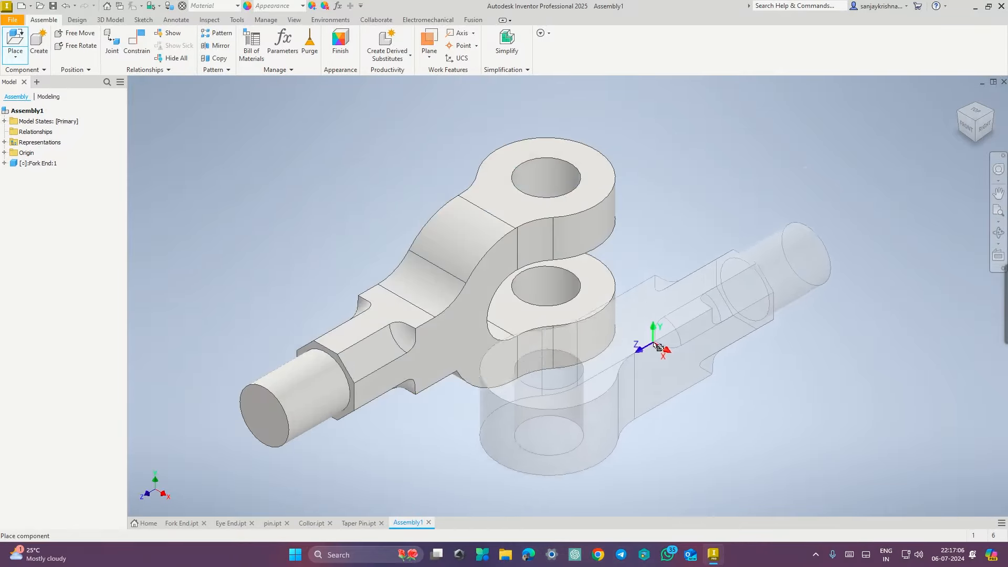
scroll(759, 252, "down", 3)
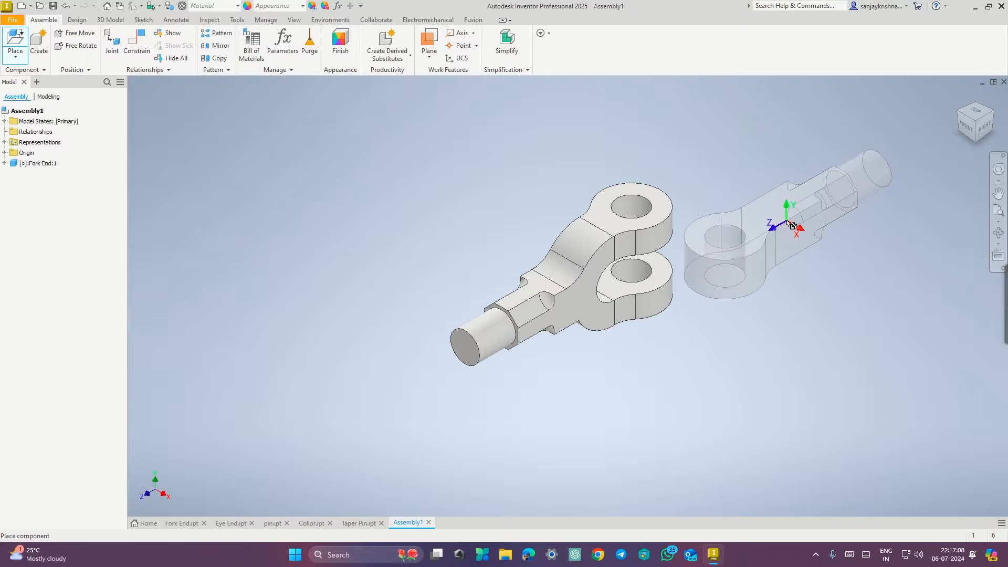
middle_click_drag(782, 214, 713, 263)
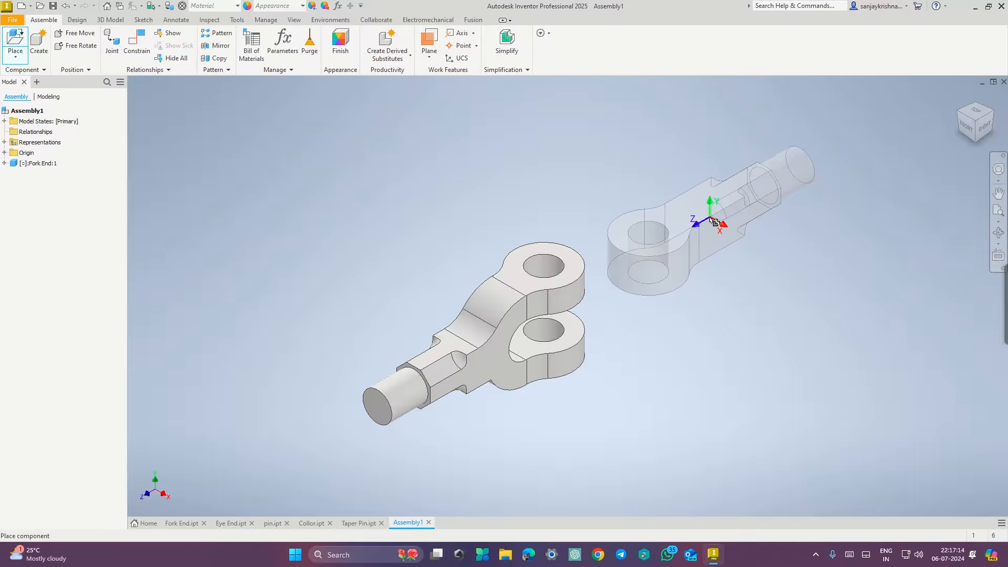
left_click(714, 223)
key("Escape")
middle_click_drag(695, 355, 643, 347)
Mate the axes of the fork end's and eye end's cylindrical shanks with 0 mm offset, and slide the eye end beyond the fork's open end.
key("c")
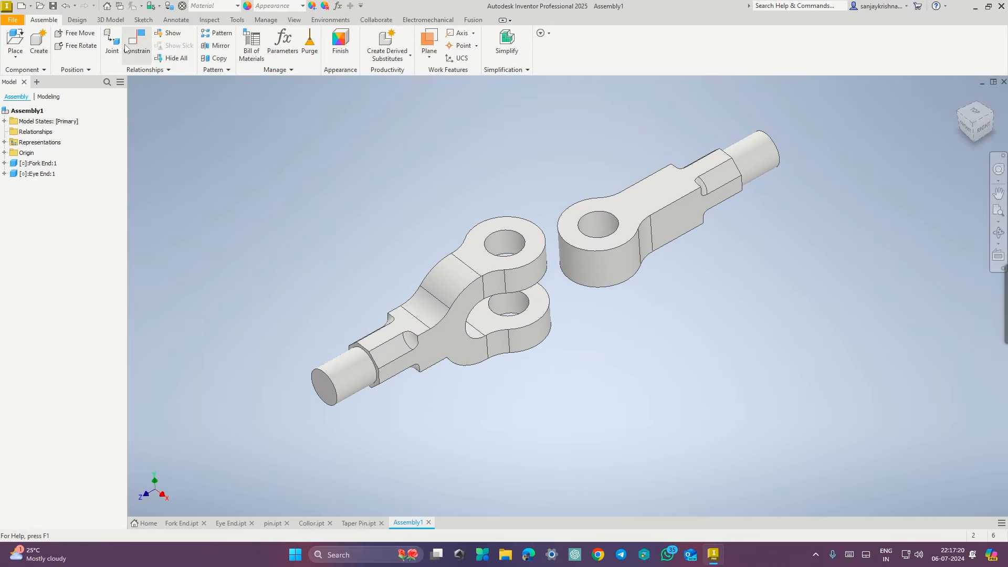
left_click(348, 372)
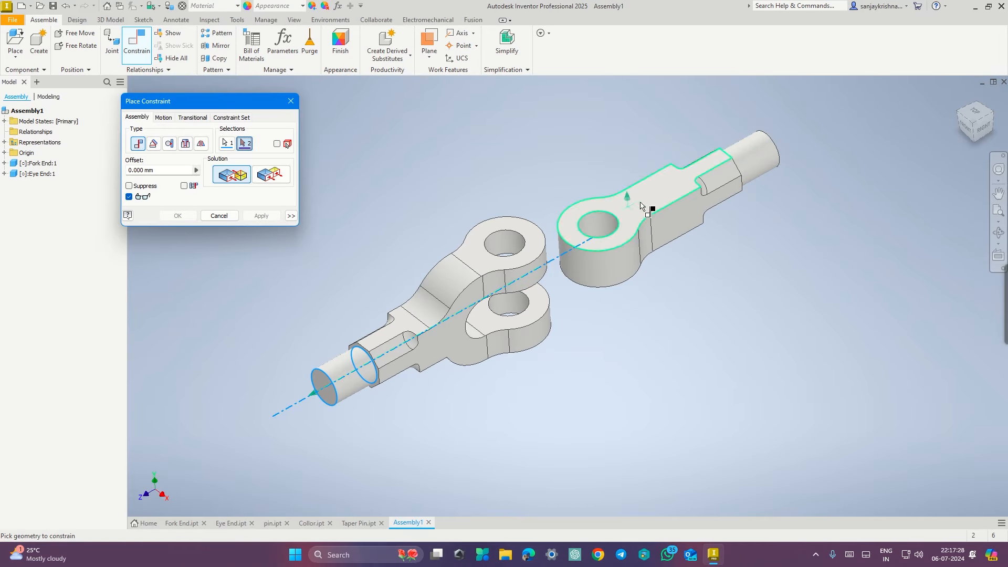
left_click(760, 167)
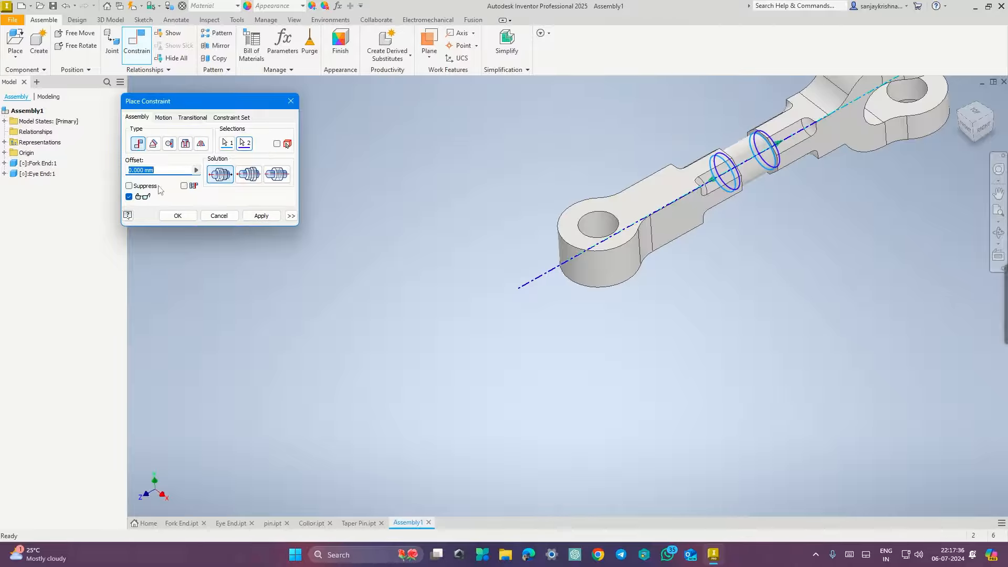
middle_click_drag(764, 301, 653, 417)
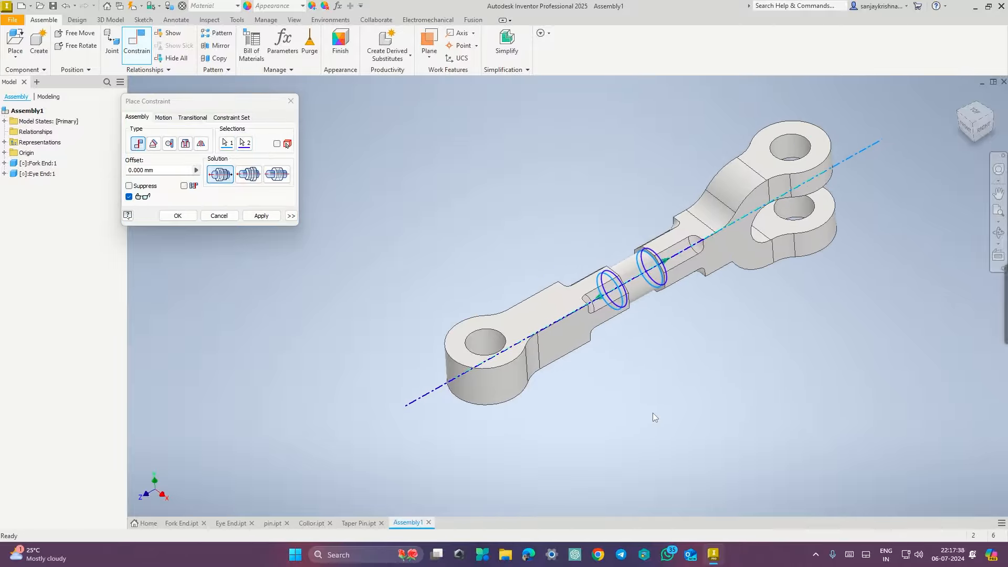
scroll(653, 412, "up", 2)
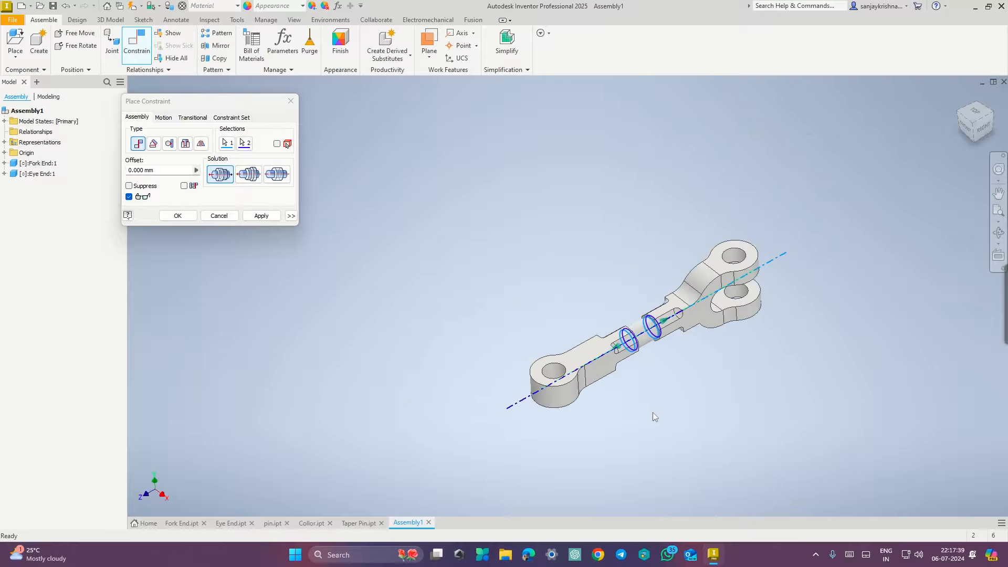
left_click(179, 216)
left_click_drag(604, 363, 933, 179)
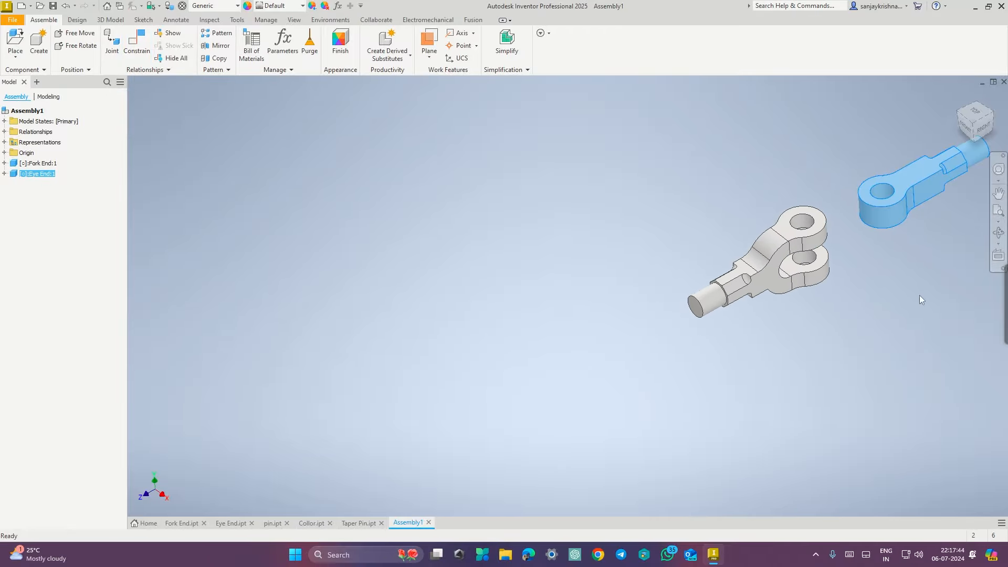
Mate the fork end's pin-hole axis with the eye end's hole axis at 0 mm offset, then test the joint by moving the eye end.
middle_click_drag(919, 302, 527, 336)
left_click(545, 371)
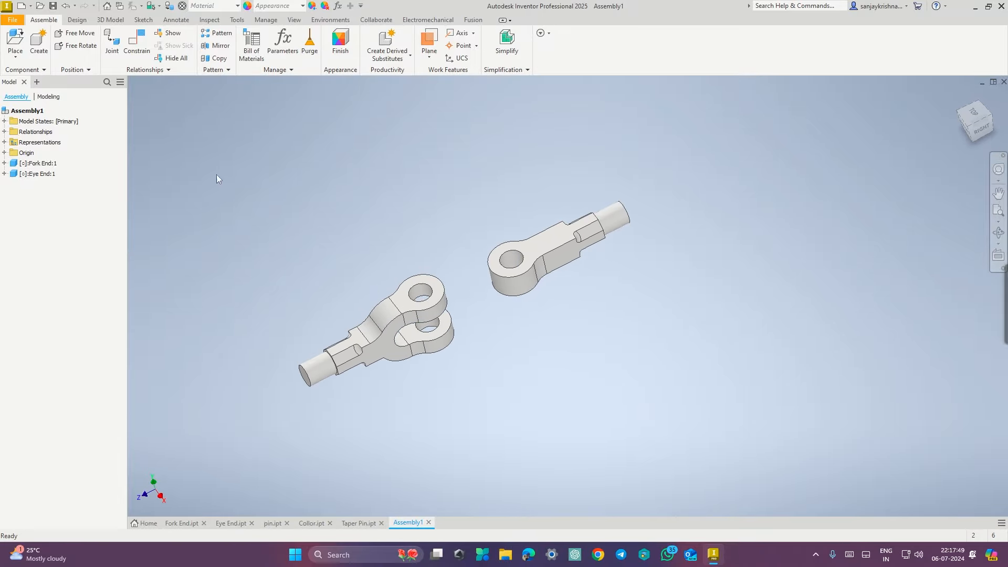
left_click(137, 43)
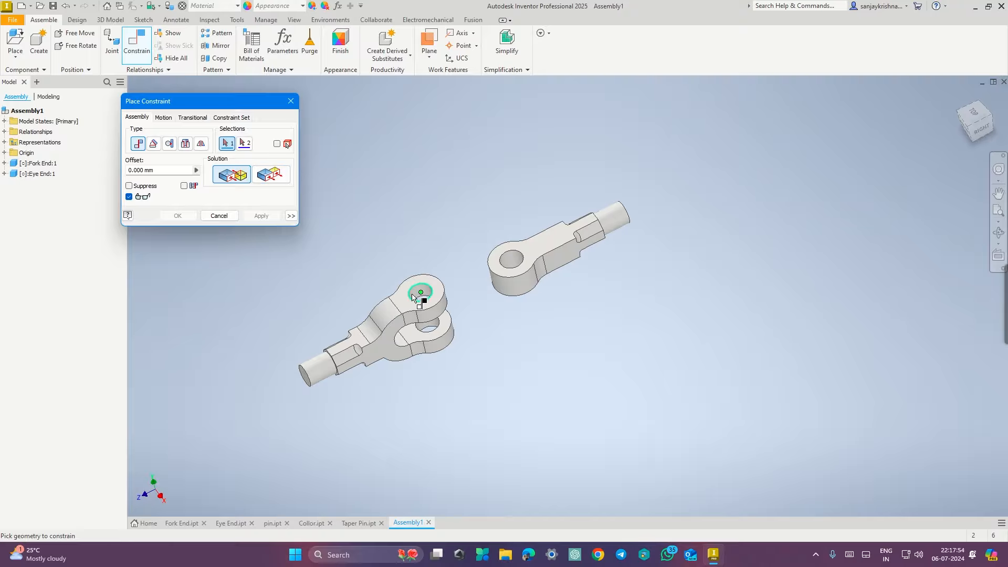
scroll(413, 297, "down", 2)
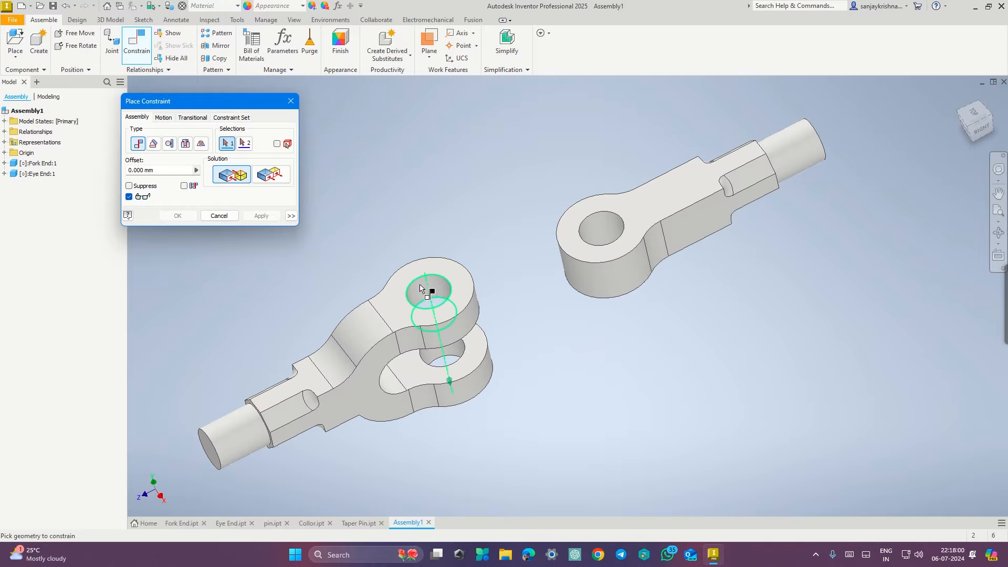
mouse_move(437, 303)
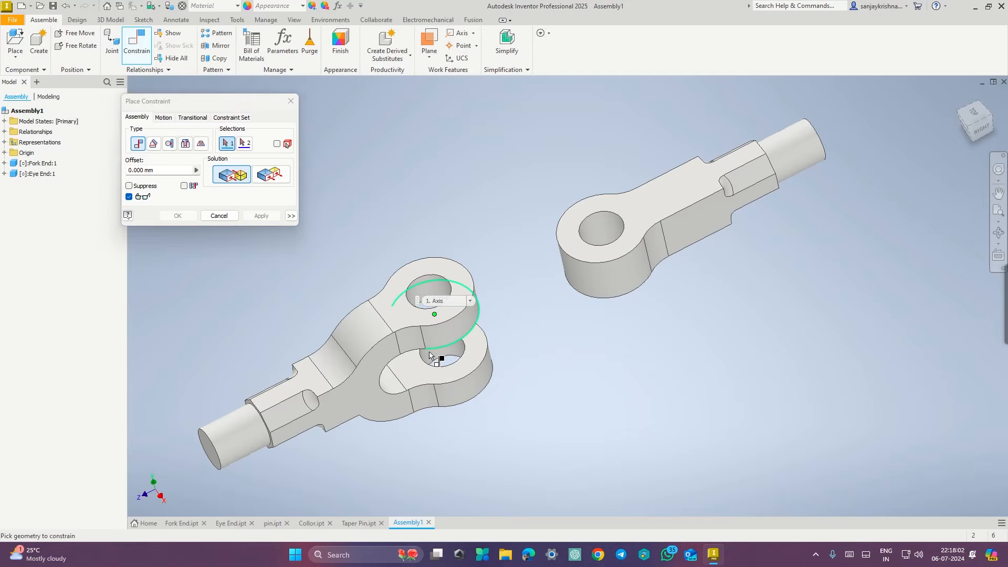
key("ctrl+super+Right")
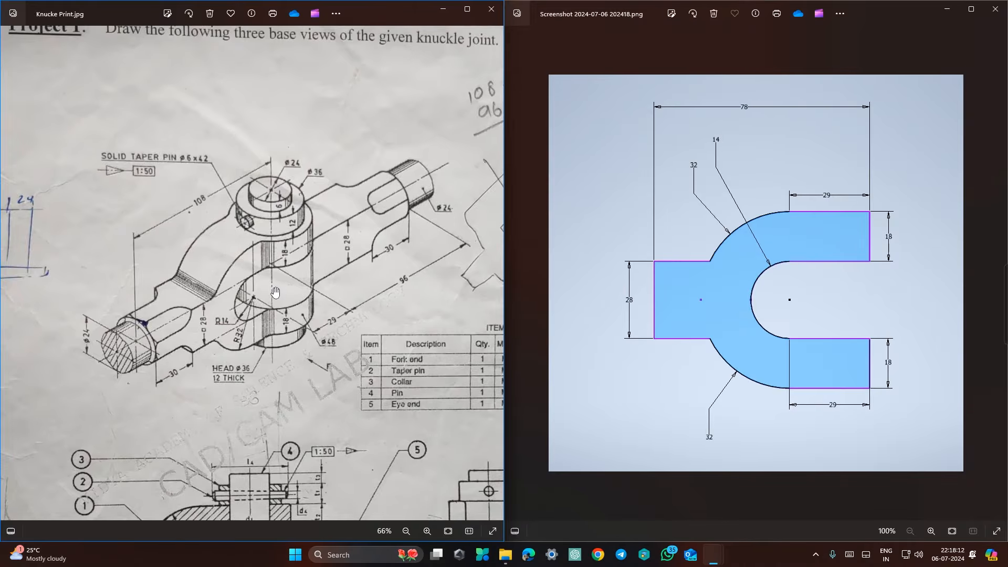
key("ctrl+super+Left")
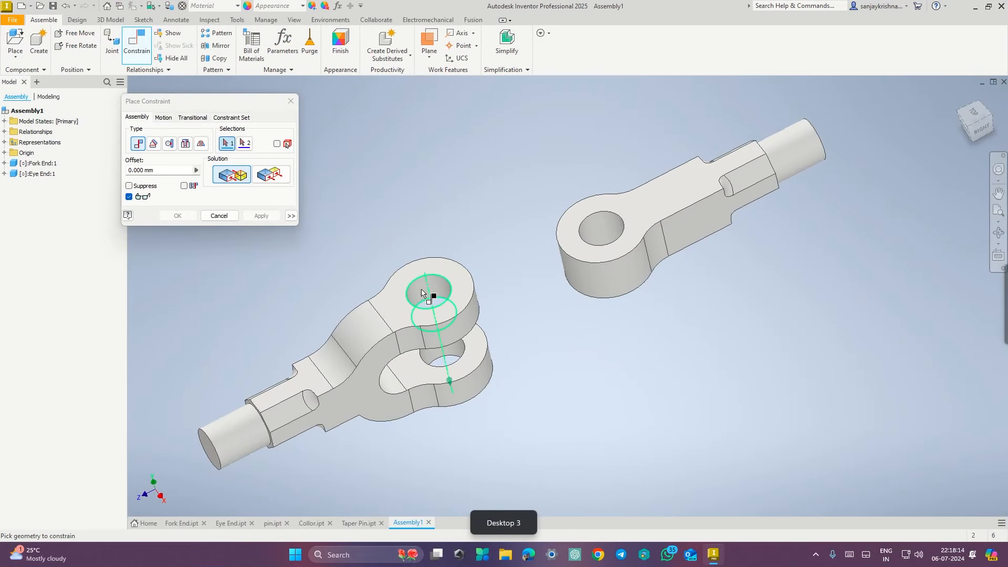
left_click(423, 293)
left_click(591, 234)
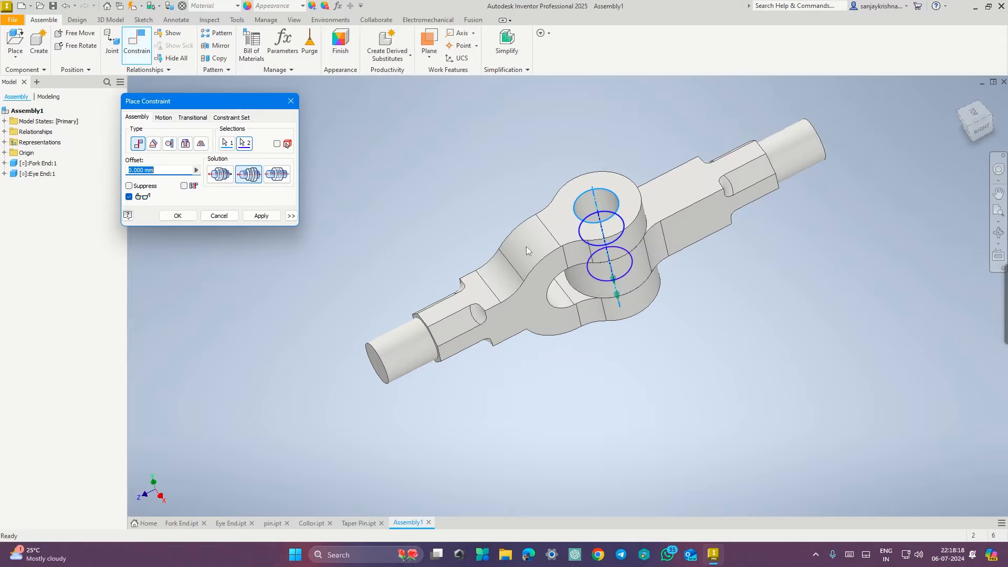
middle_click_drag(486, 224, 444, 191, "shift")
left_click(188, 216)
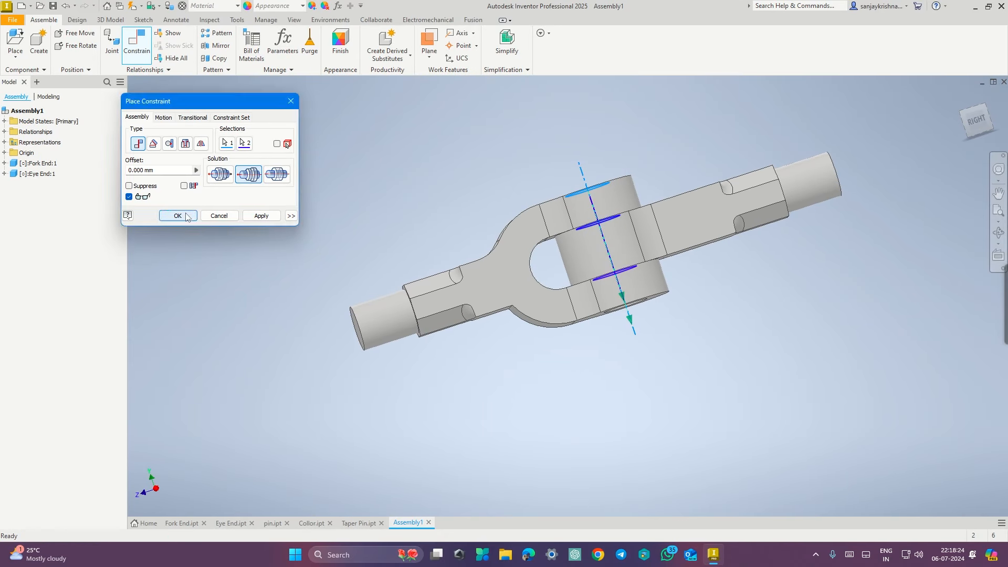
left_click(972, 118)
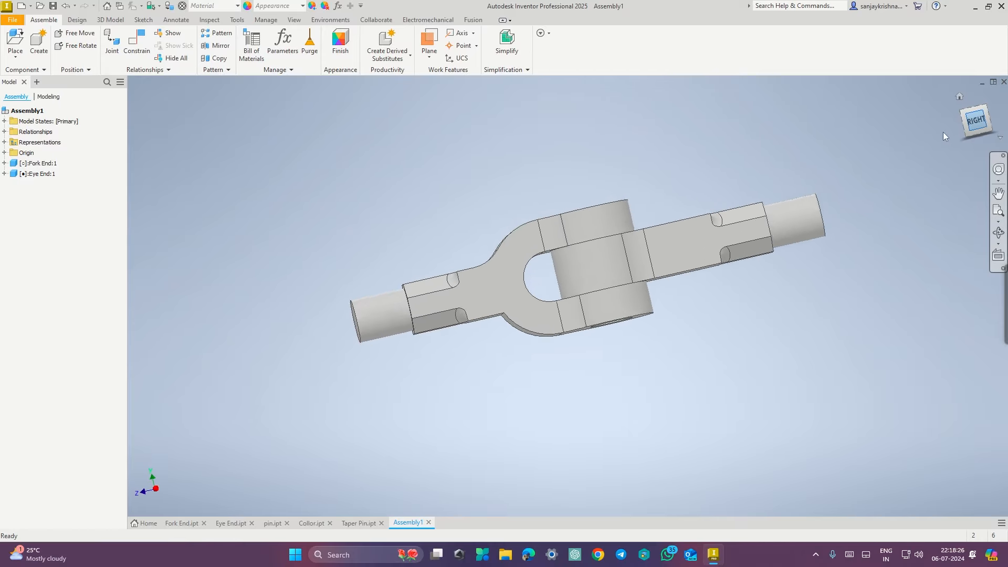
left_click(965, 113)
middle_click_drag(774, 286, 744, 281, "shift")
left_click_drag(618, 237, 508, 246)
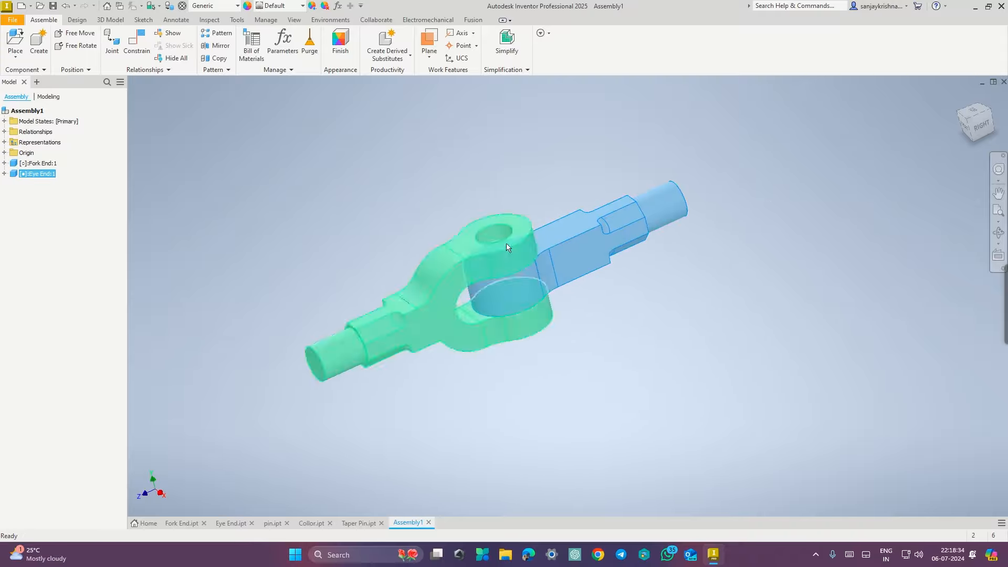
Place one instance of pin.ipt in free space beside the eye end, with its head downward.
left_click(15, 39)
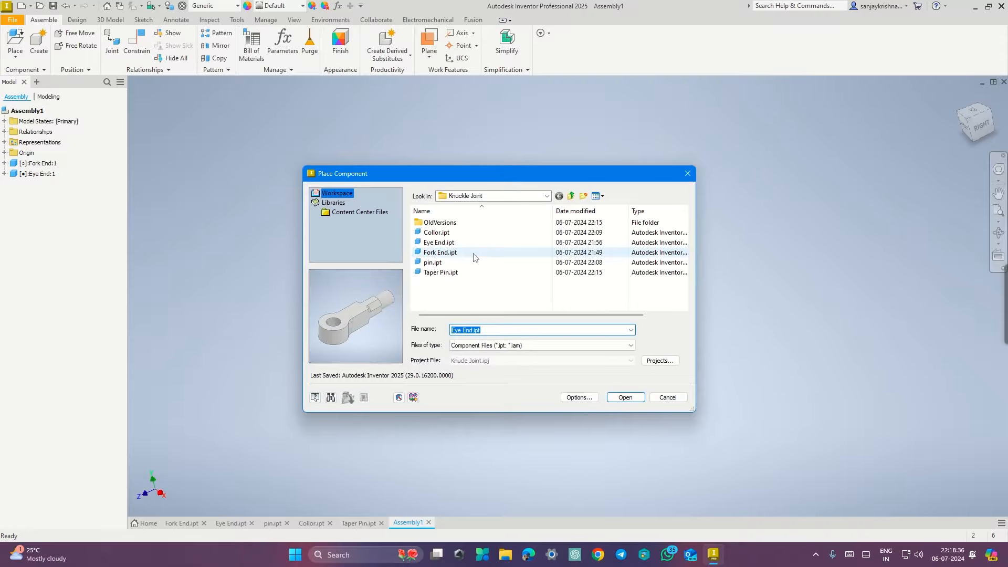
left_click(429, 263)
left_click(625, 397)
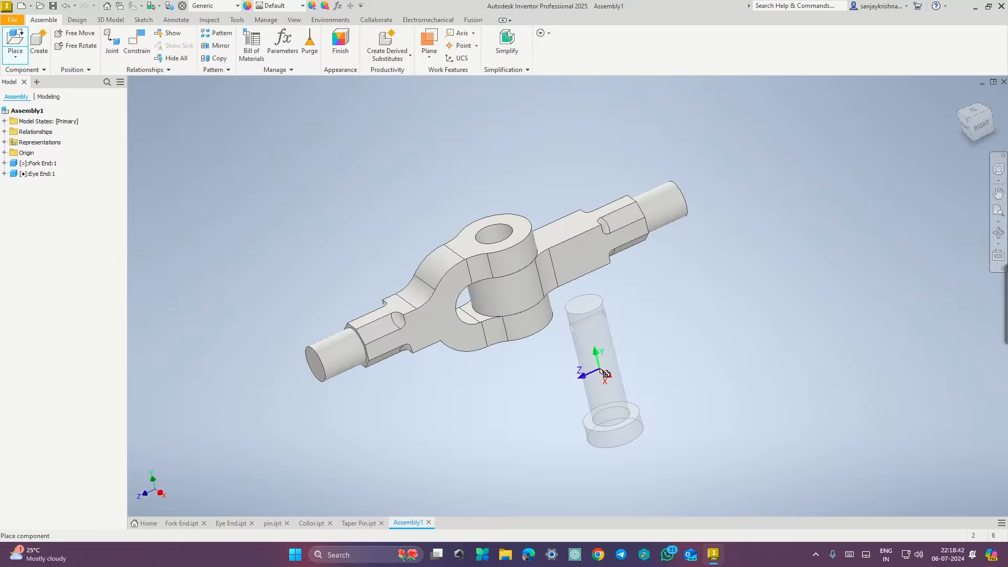
mouse_move(618, 381)
middle_mouse_down("shift")
mouse_move(560, 358)
mouse_move(564, 367)
middle_mouse_up("shift")
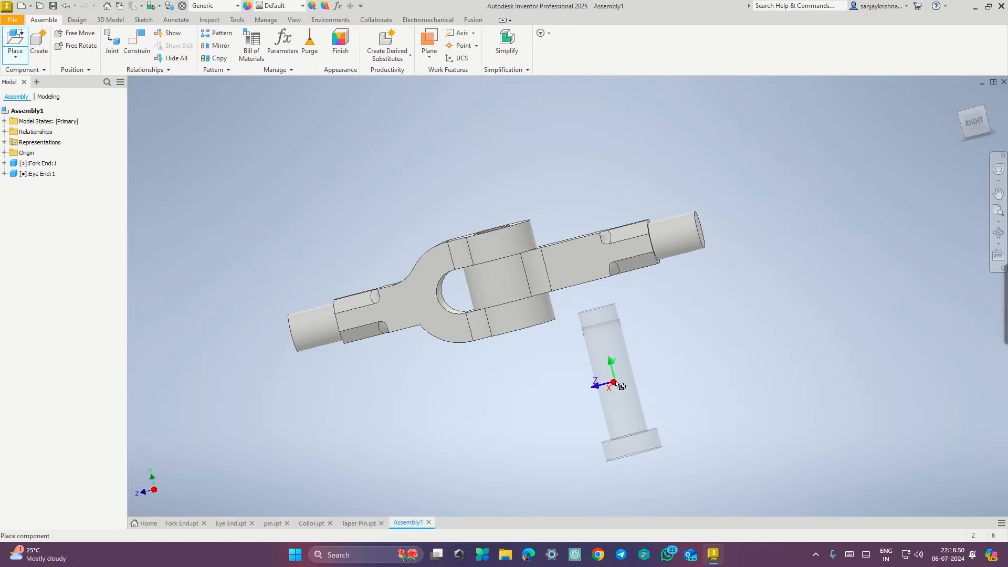
middle_click_drag(622, 380, 679, 391, "shift")
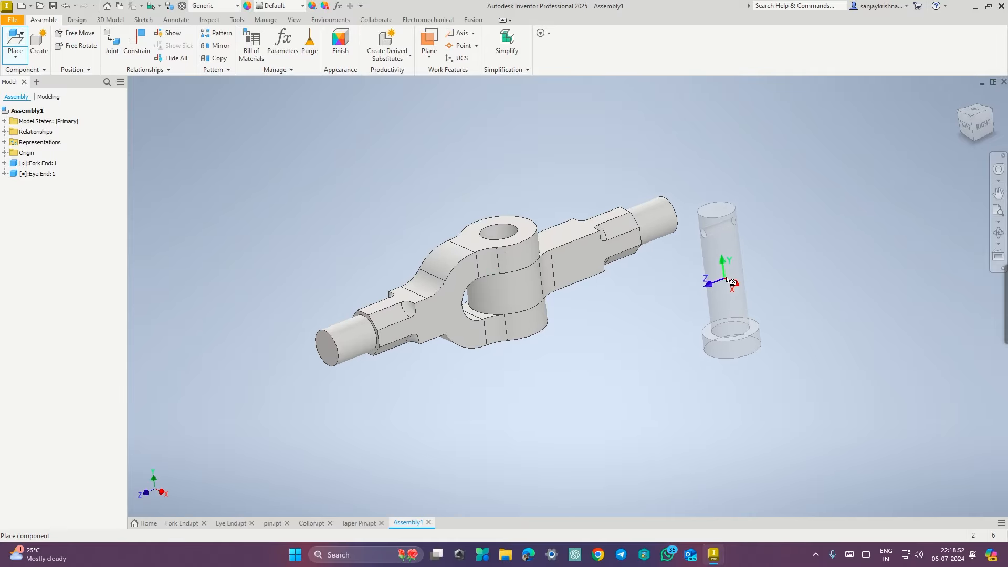
left_click(772, 257)
key("Escape")
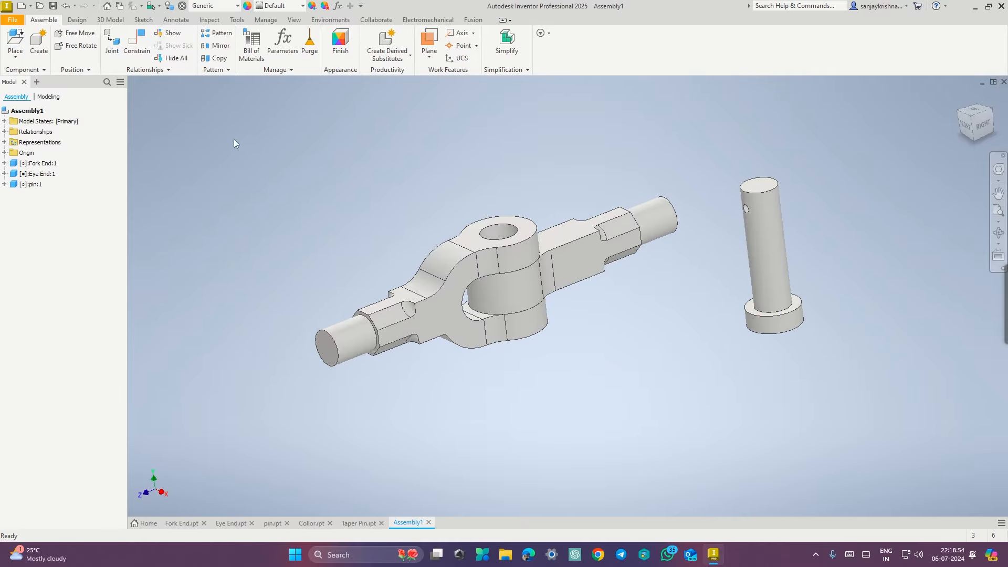
Mate the pin's shank axis with the axis of the fork end's upper hole at 0 mm offset.
left_click(135, 42)
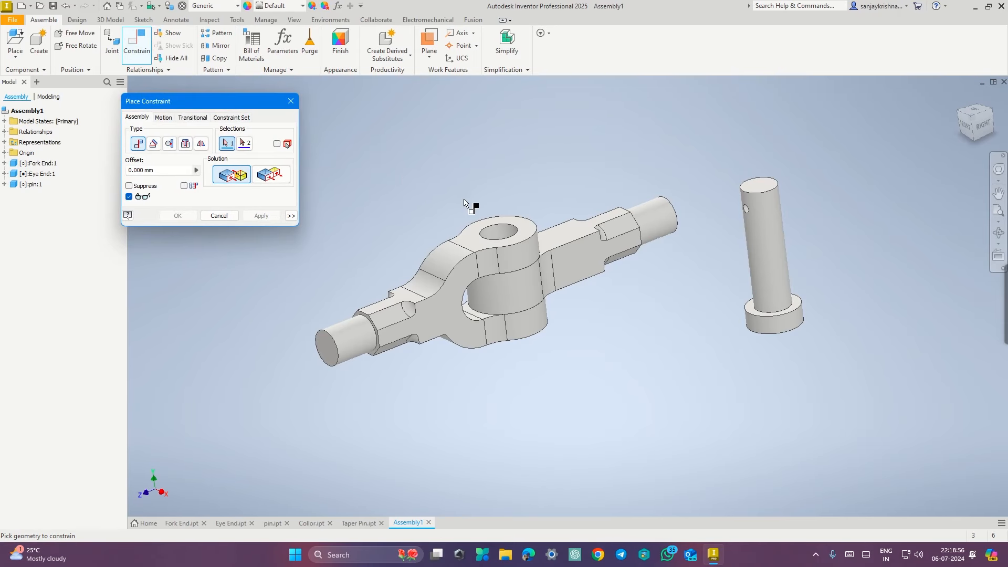
middle_click_drag(465, 187, 490, 208, "shift")
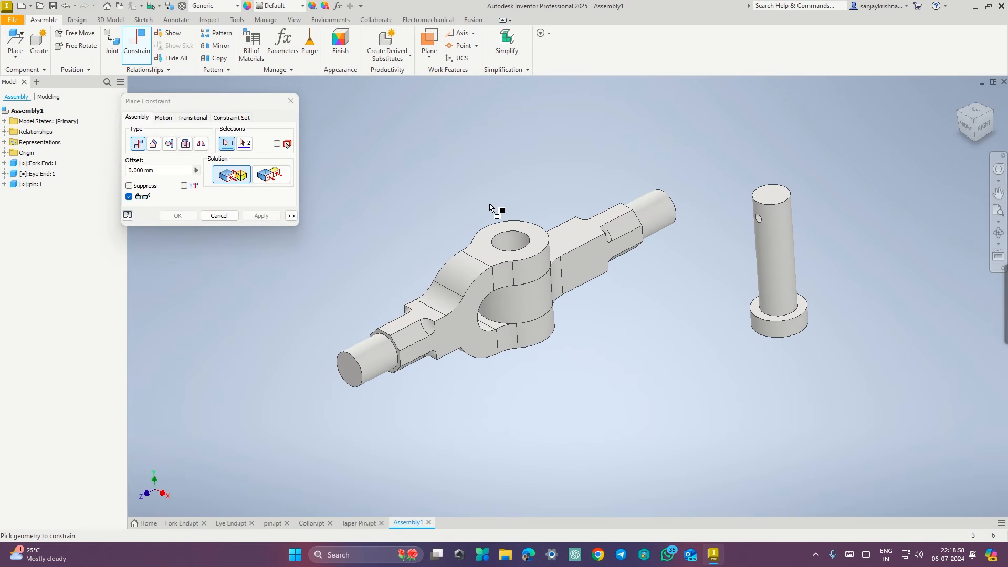
left_click(503, 241)
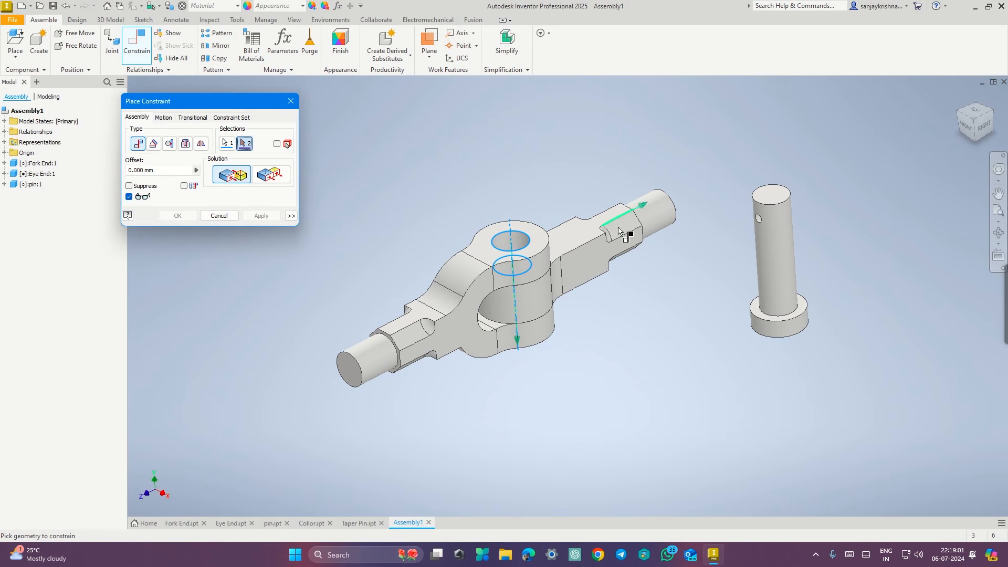
left_click(778, 264)
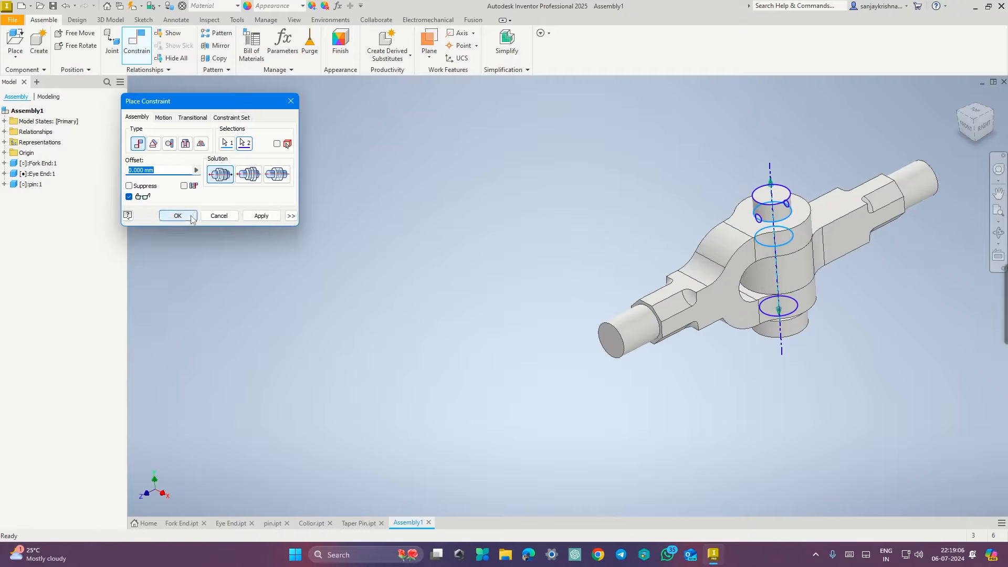
left_click(191, 216)
Slide the pin down along its axis until its head sits well clear below the fork end.
middle_click_drag(704, 390, 650, 353, "shift")
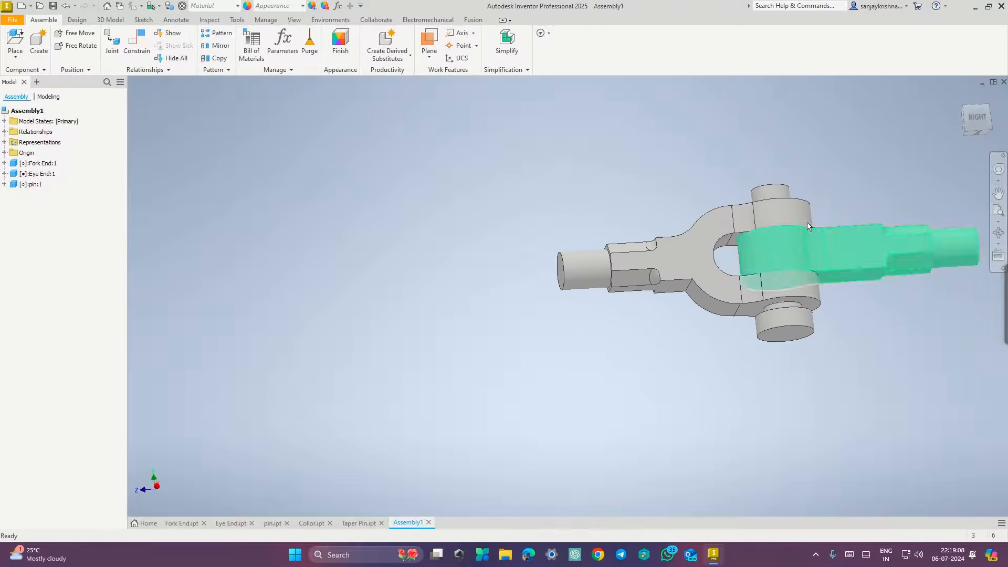
left_click(976, 119)
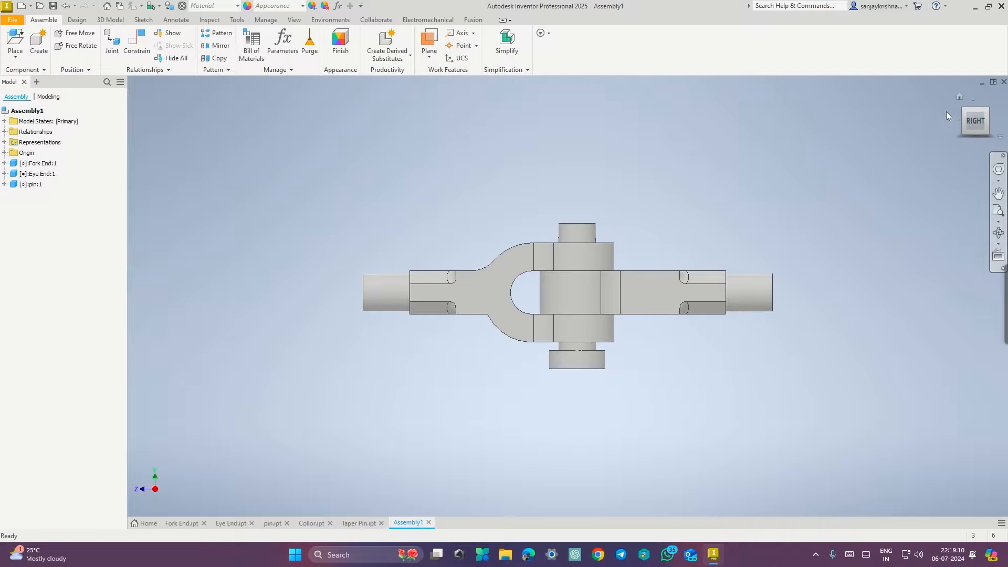
left_click(959, 97)
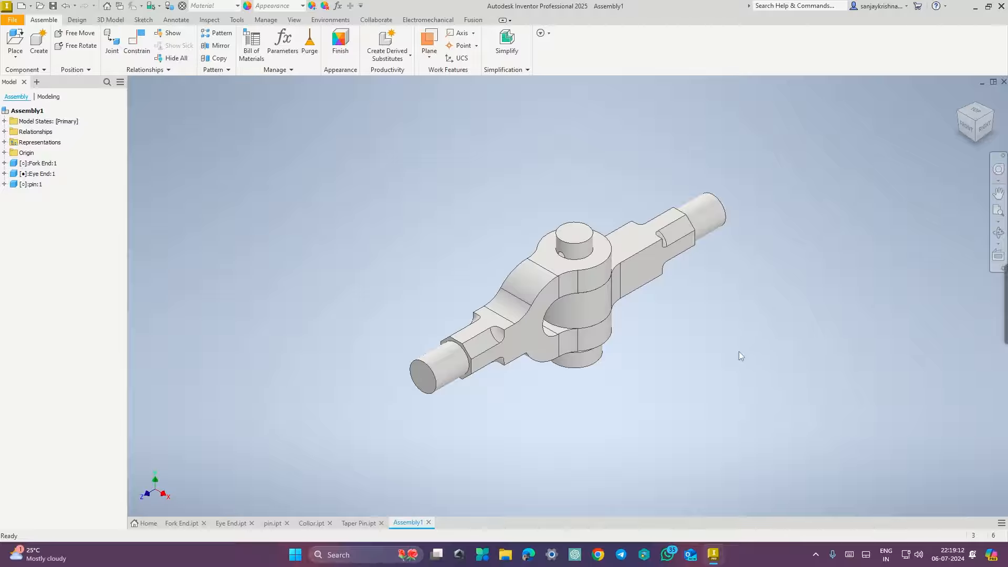
middle_click_drag(735, 360, 679, 352, "shift")
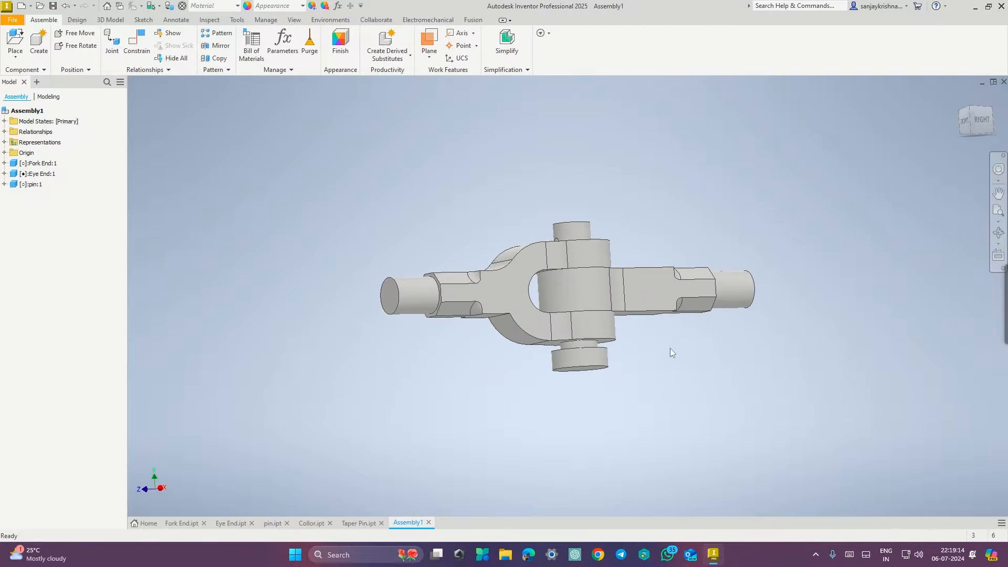
left_click_drag(600, 364, 603, 454)
middle_click_drag(701, 385, 717, 420, "shift")
left_click(717, 420)
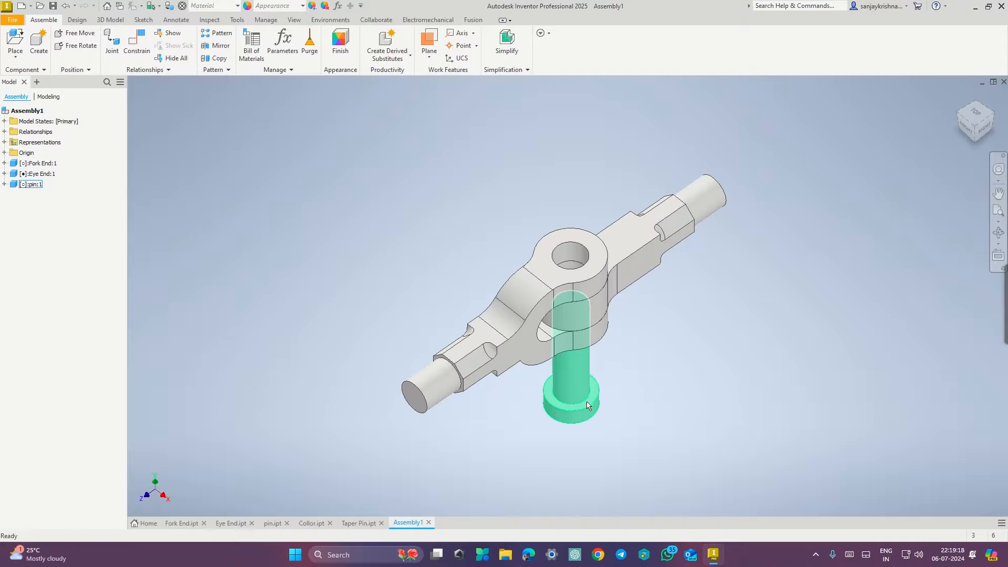
Mate the upper annular face of the pin's head flush against the underside of the fork end's lower lug at 0 mm offset.
middle_click_drag(590, 407, 598, 322, "shift")
left_click(137, 42)
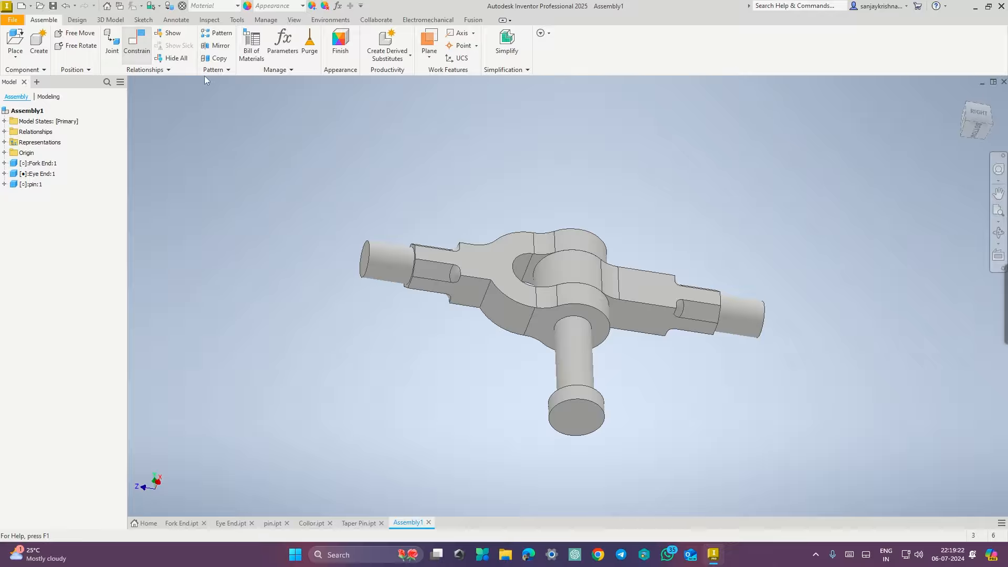
left_click(599, 328)
middle_click_drag(646, 383, 647, 419, "shift")
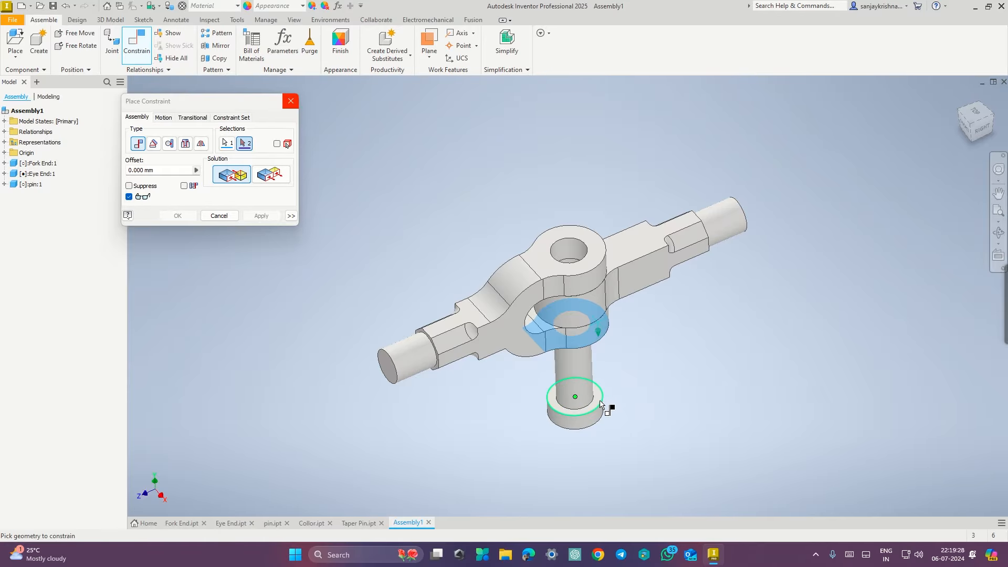
scroll(599, 404, "down", 3)
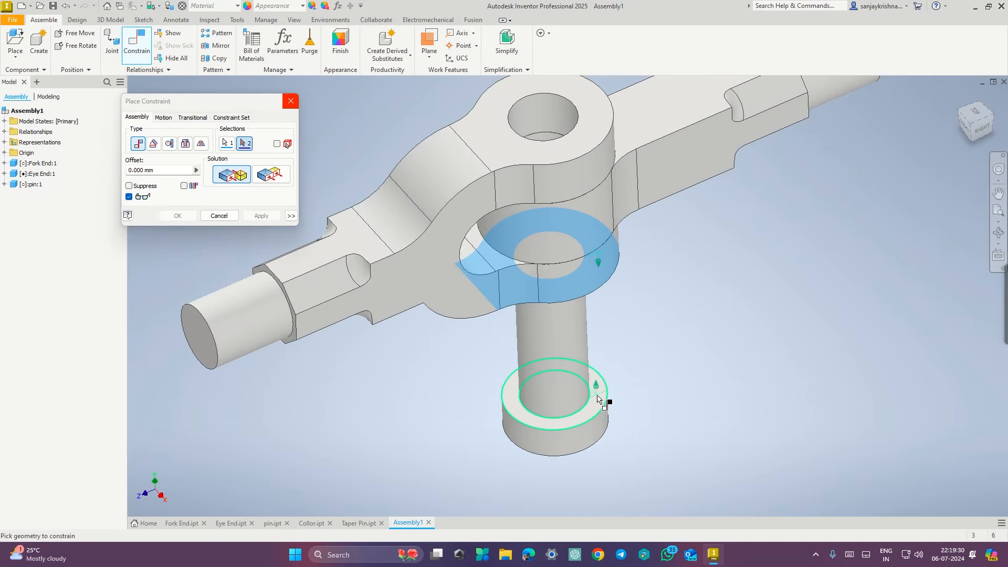
left_click(598, 400)
left_click(181, 216)
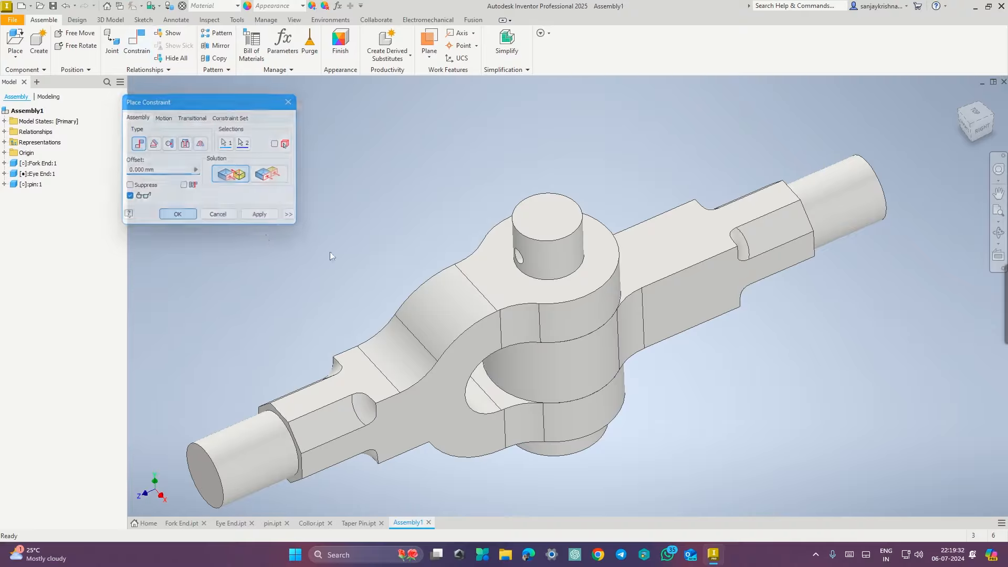
Load Collor.ipt from the Knuckle Joint folder for placement in the assembly as the next component.
middle_click_drag(832, 409, 792, 374, "shift")
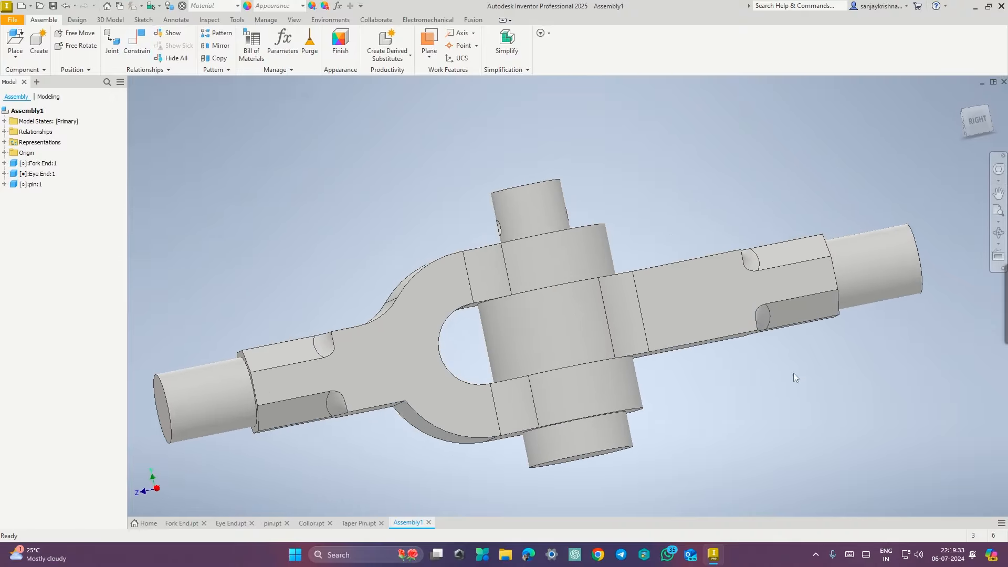
left_click(977, 122)
left_click(964, 112)
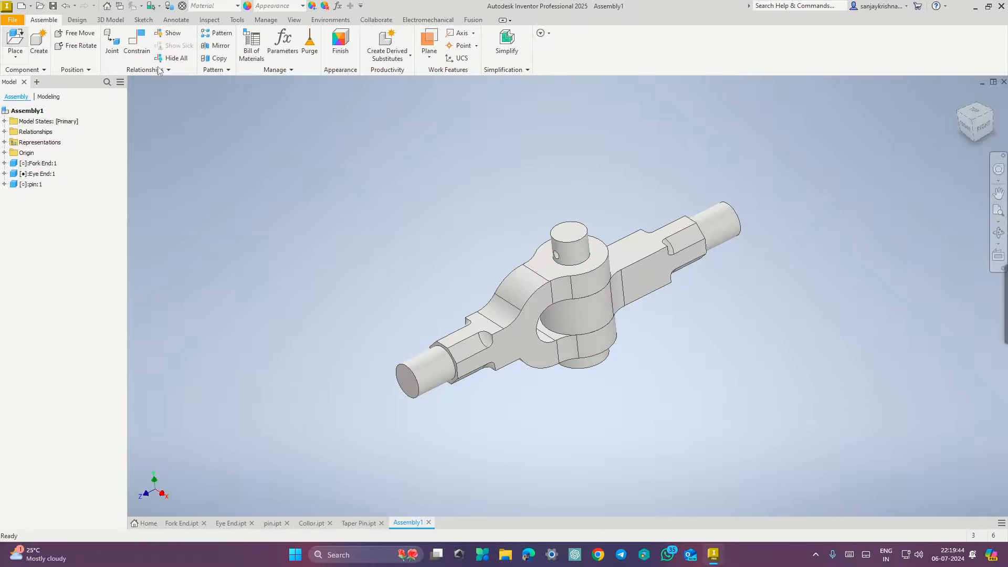
key("p")
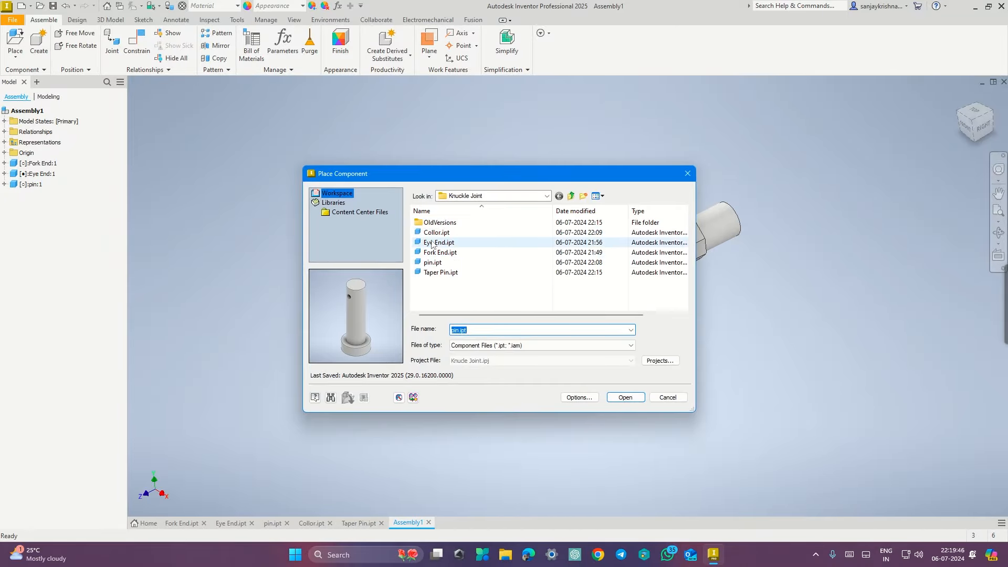
left_click(436, 232)
left_click(626, 397)
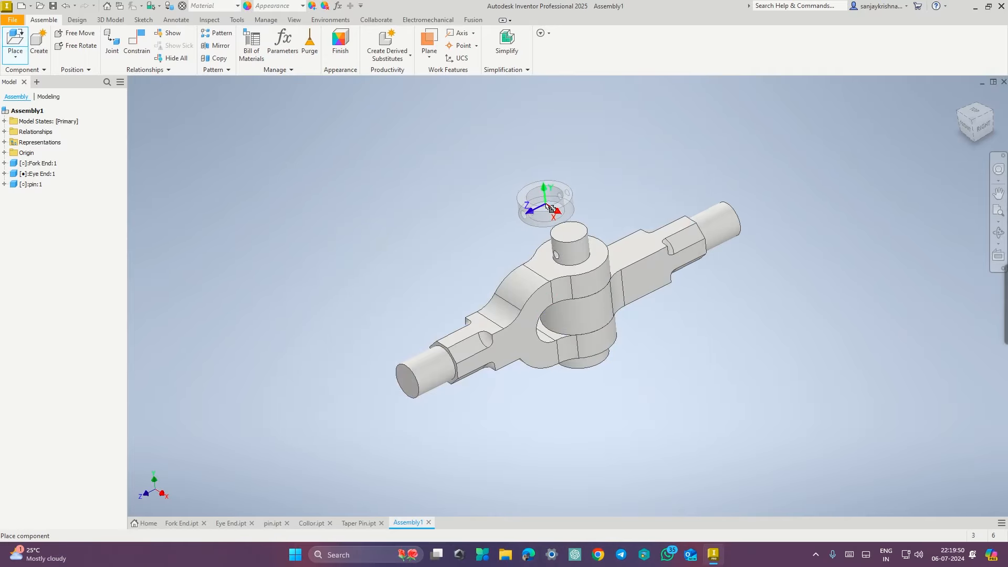
middle_click_drag(546, 205, 509, 202, "shift")
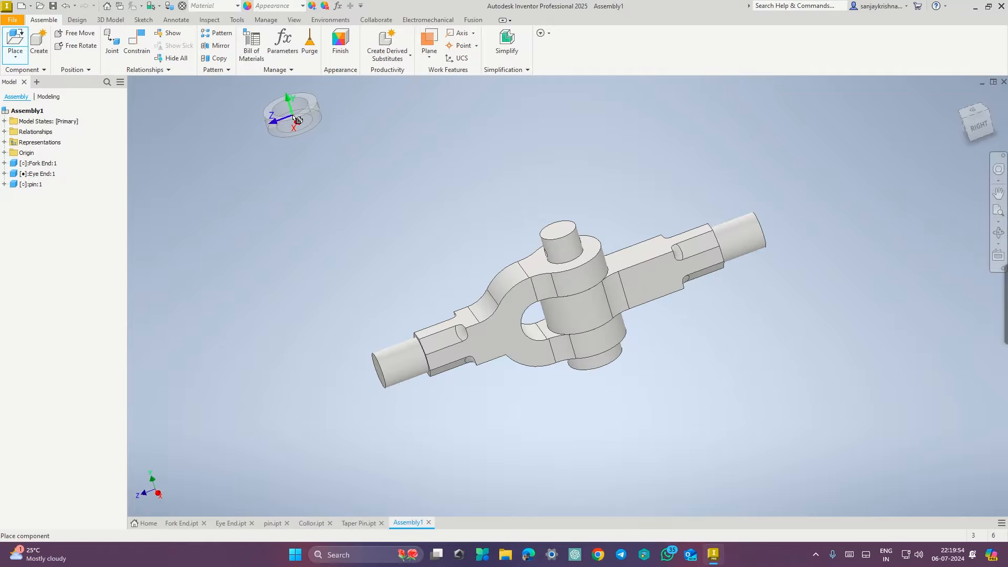
Switch the display to Wireframe and, in the right view, place one collar centred just above the pin's upper end.
left_click(294, 21)
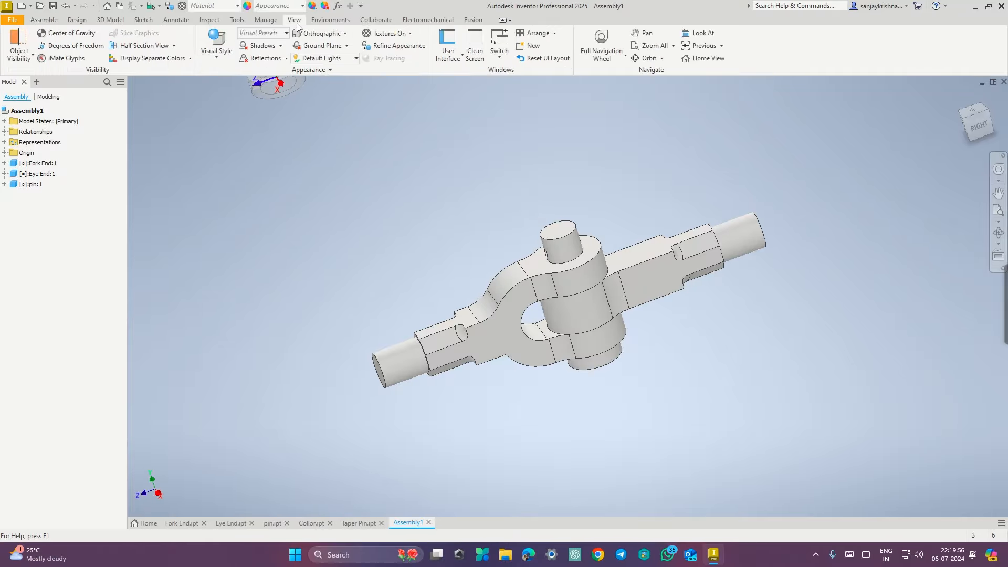
left_click(216, 59)
left_click(265, 157)
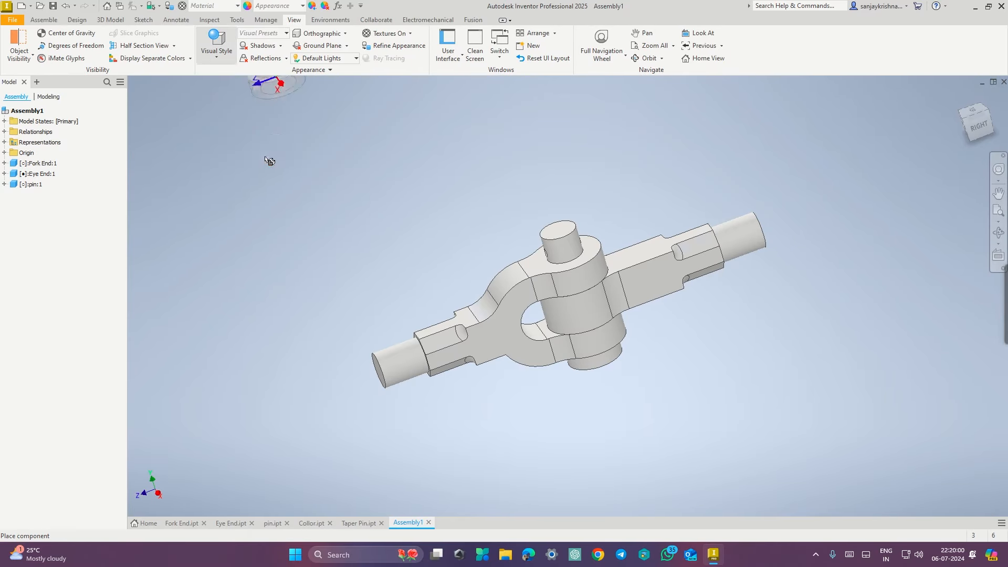
left_click(979, 128)
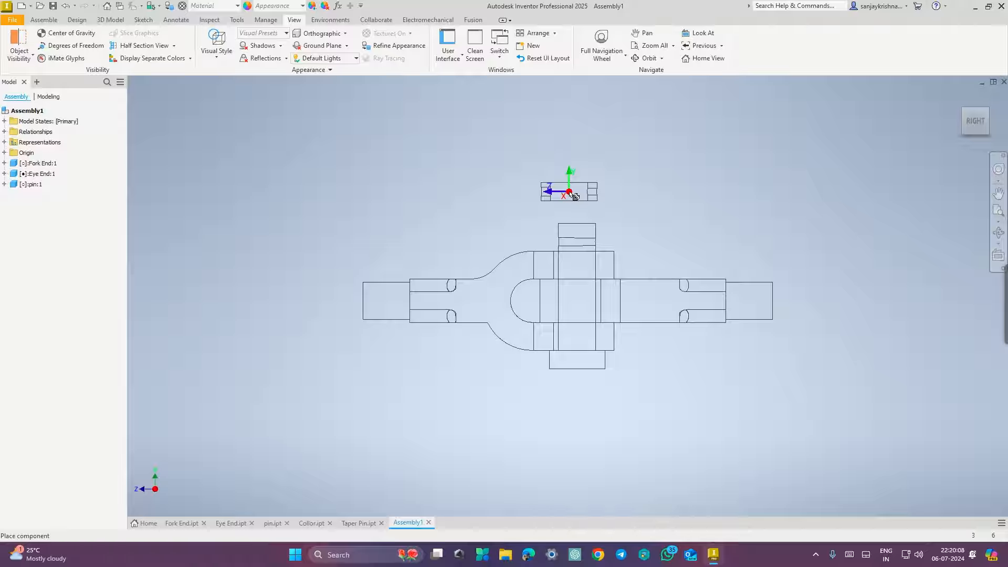
scroll(575, 196, "down", 2)
scroll(577, 198, "up", 5)
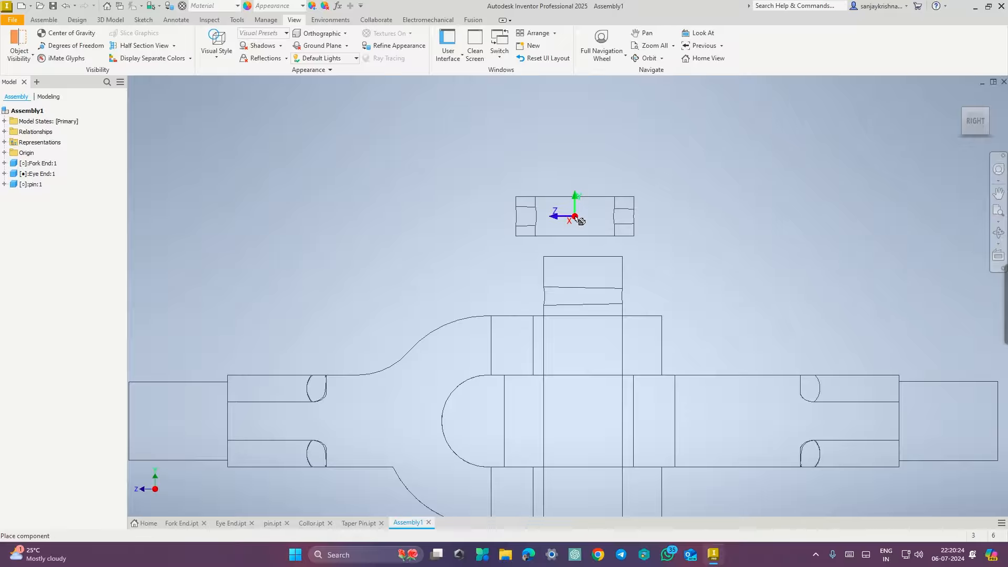
left_click(580, 218)
key("Escape")
Restore the Shaded with Edges display in an isometric view of the assembly.
left_click(967, 118)
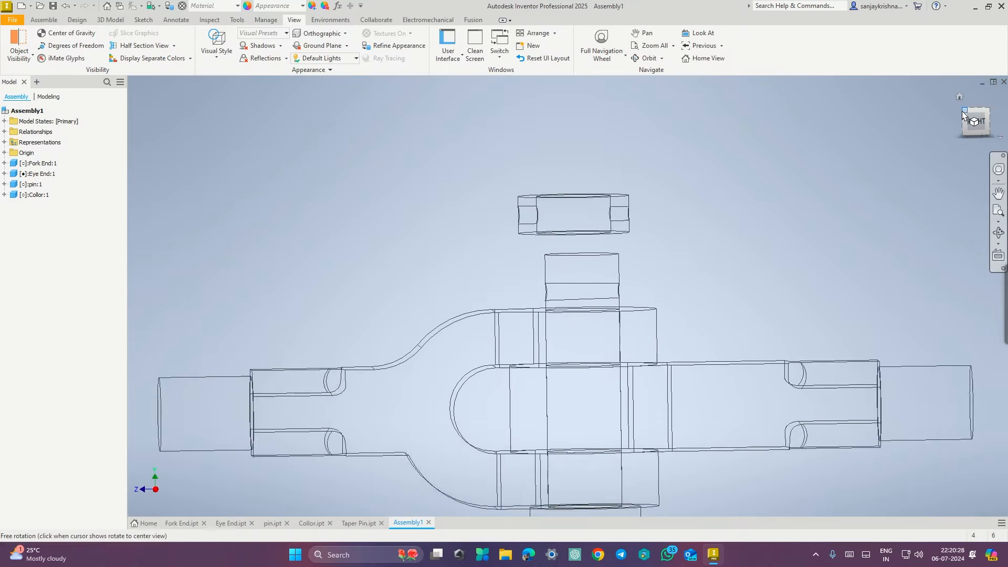
left_click(226, 59)
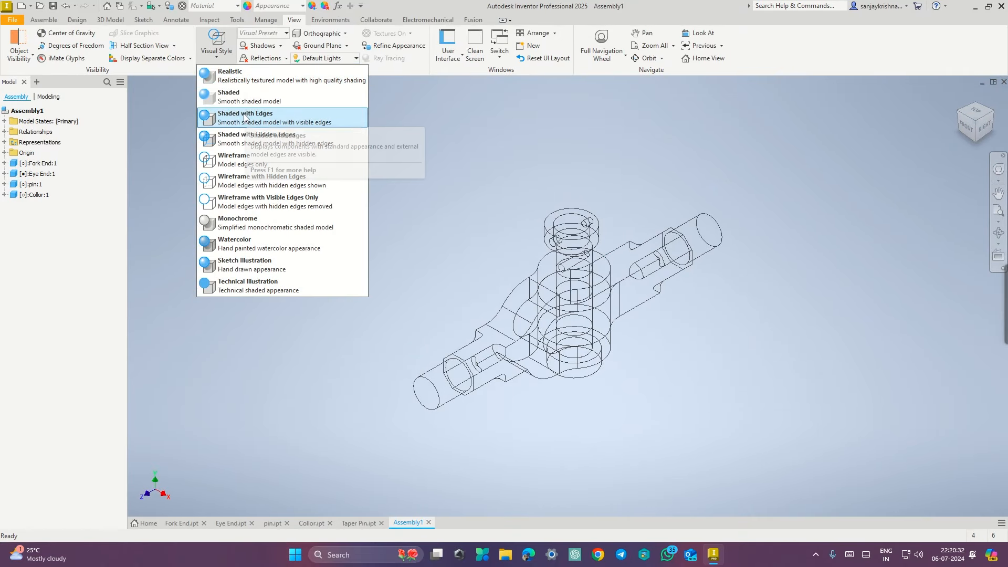
left_click(245, 117)
Mate the collar's cylinder axis with the pin's shank axis at 0 mm offset.
left_click(54, 22)
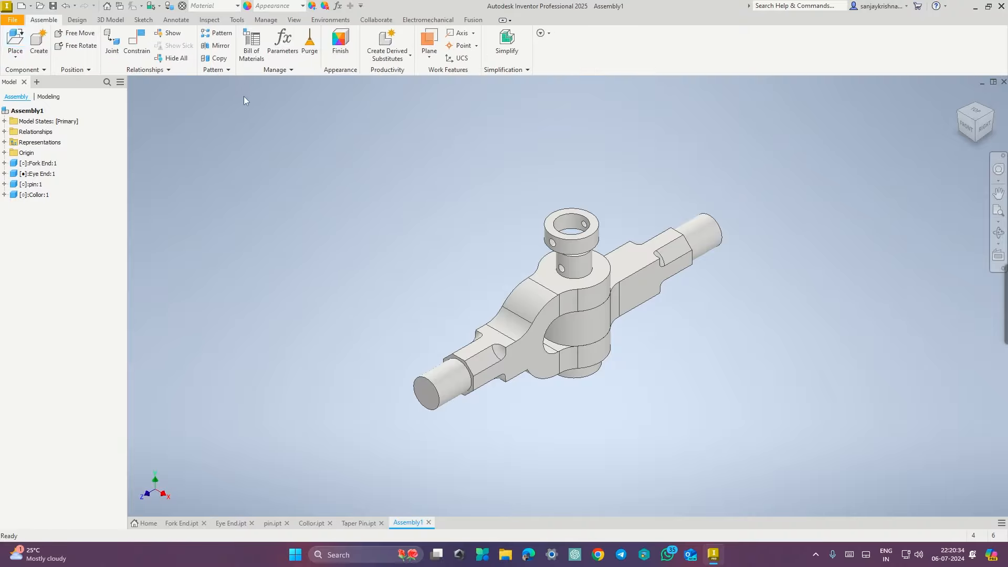
middle_click_drag(408, 199, 330, 196, "shift")
left_click(151, 62)
middle_click_drag(421, 191, 450, 197, "shift")
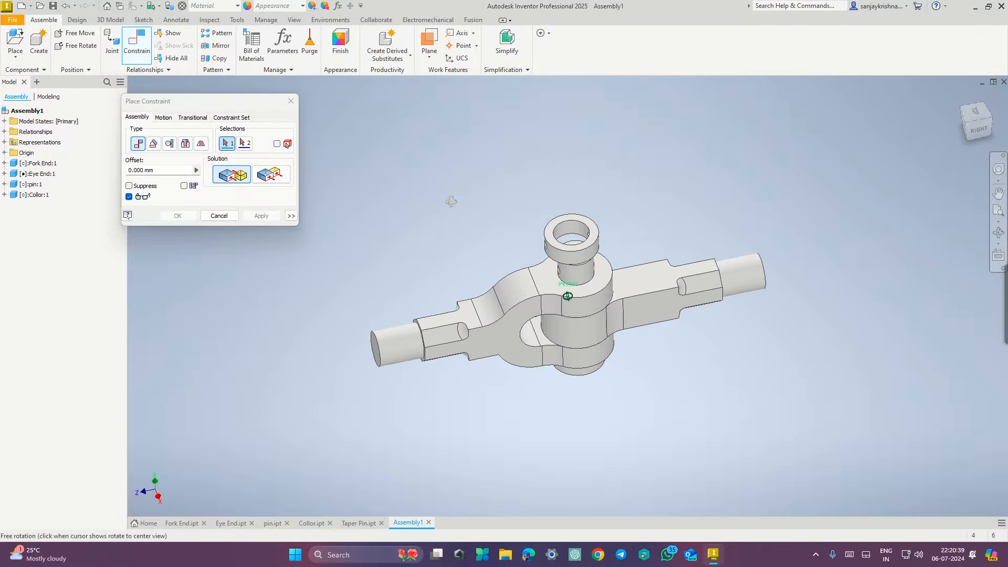
left_click(581, 259)
middle_click_drag(718, 372, 713, 348, "shift")
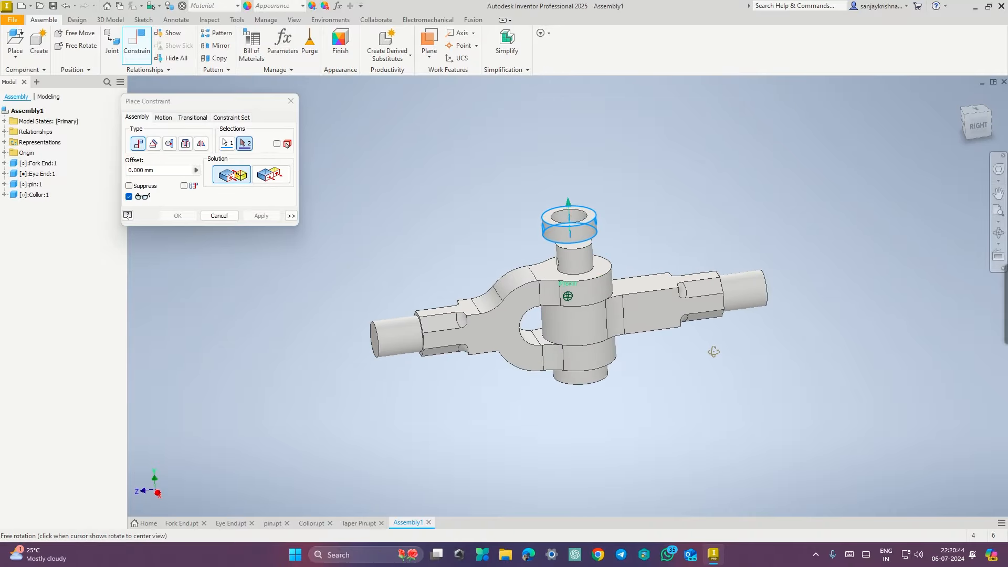
left_click(580, 264)
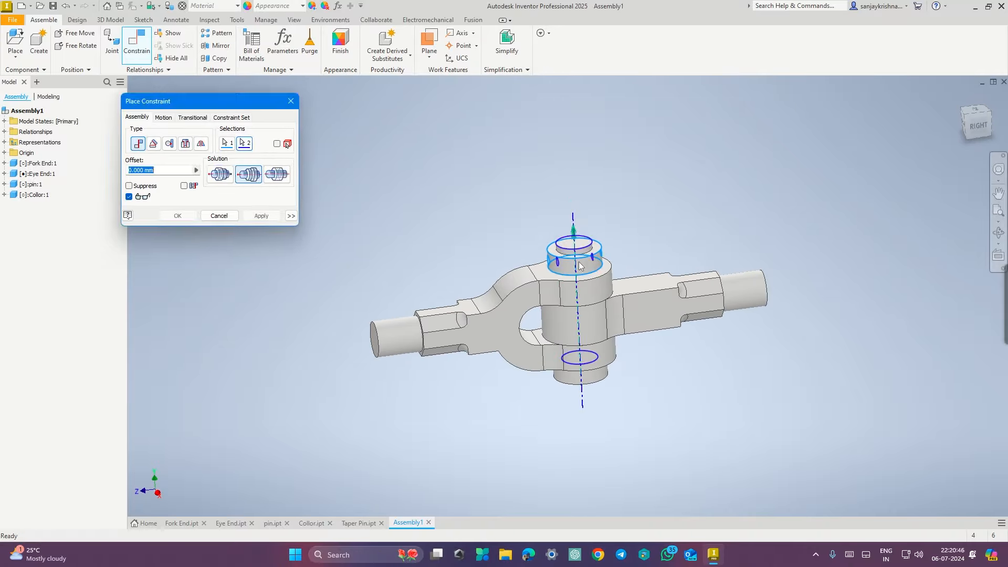
left_click(194, 218)
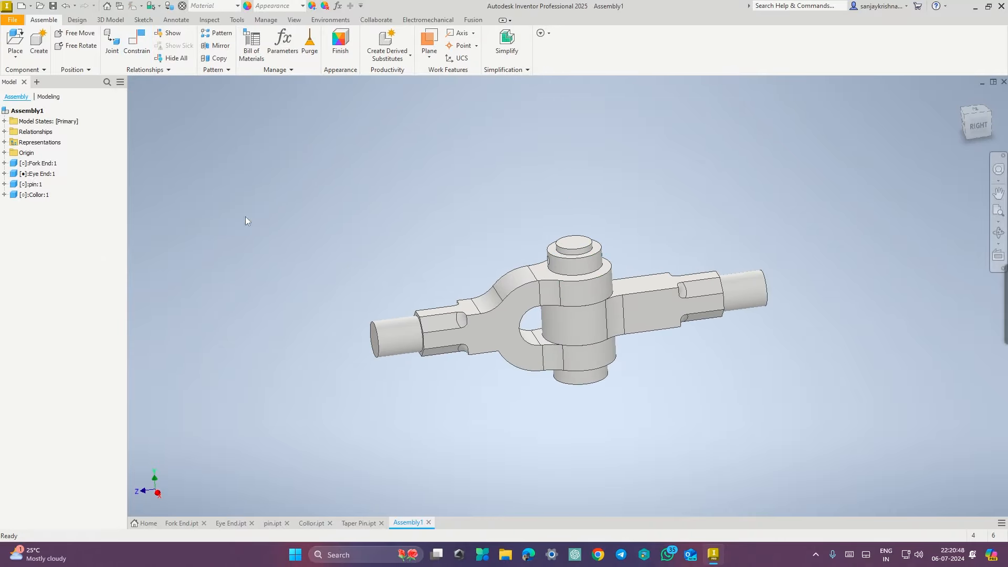
Slide the collar up along the pin's axis until it sits well clear above the pin.
left_click_drag(590, 263, 576, 167)
left_click(649, 198)
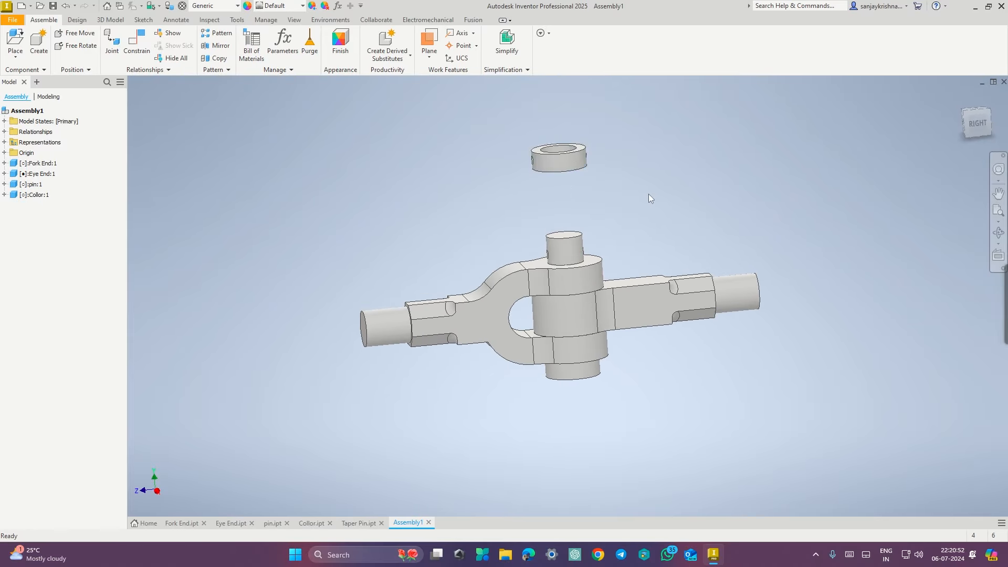
middle_click_drag(641, 223, 625, 196, "shift")
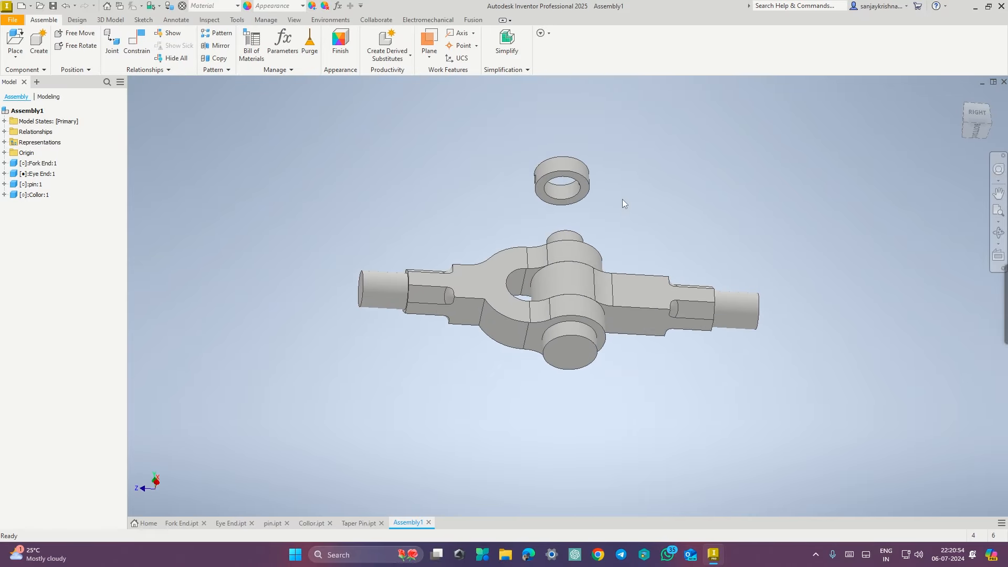
middle_click_drag(712, 218, 588, 281, "shift")
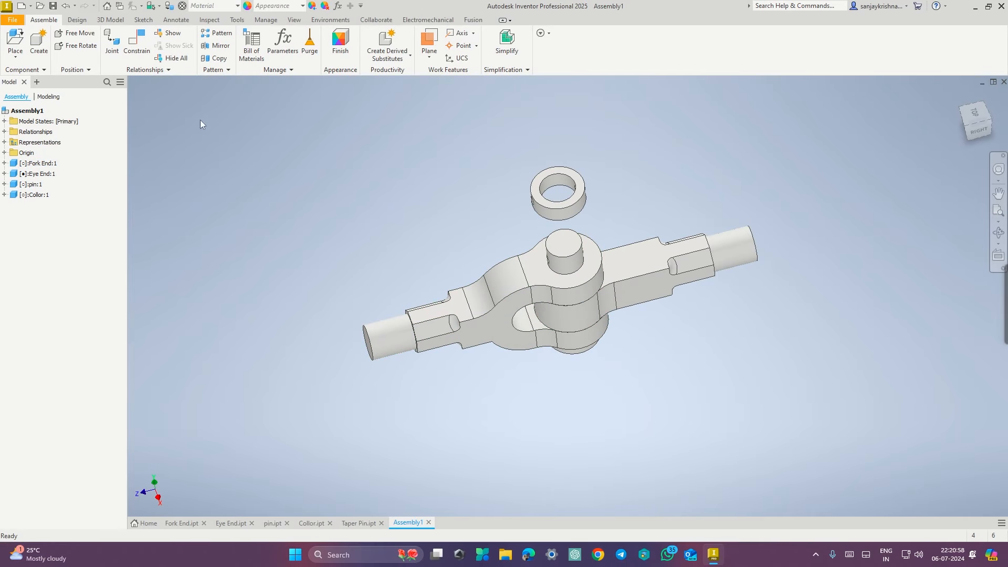
Mate the collar's lower annular face to the top face of the fork end's upper lug at 0 mm offset.
left_click(137, 42)
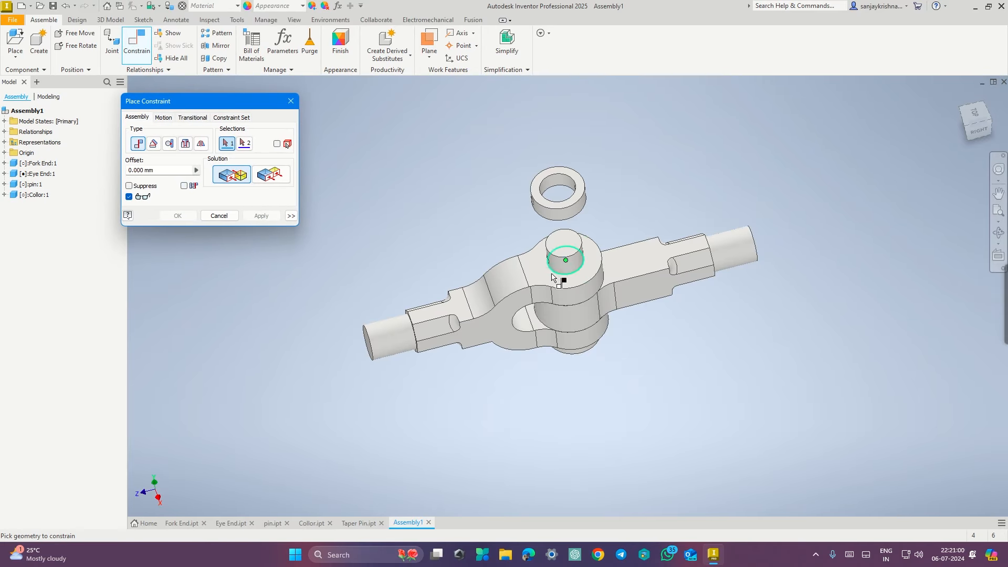
left_click(578, 283)
middle_click_drag(670, 220, 596, 242, "shift")
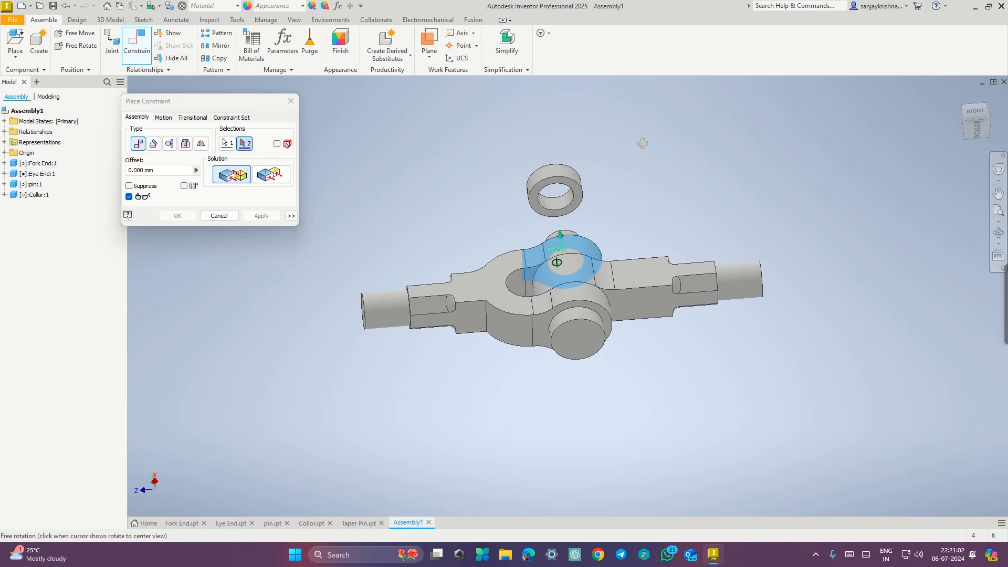
scroll(576, 200, "down", 3)
left_click(580, 195)
middle_click_drag(702, 113, 667, 247, "shift")
left_click(185, 213)
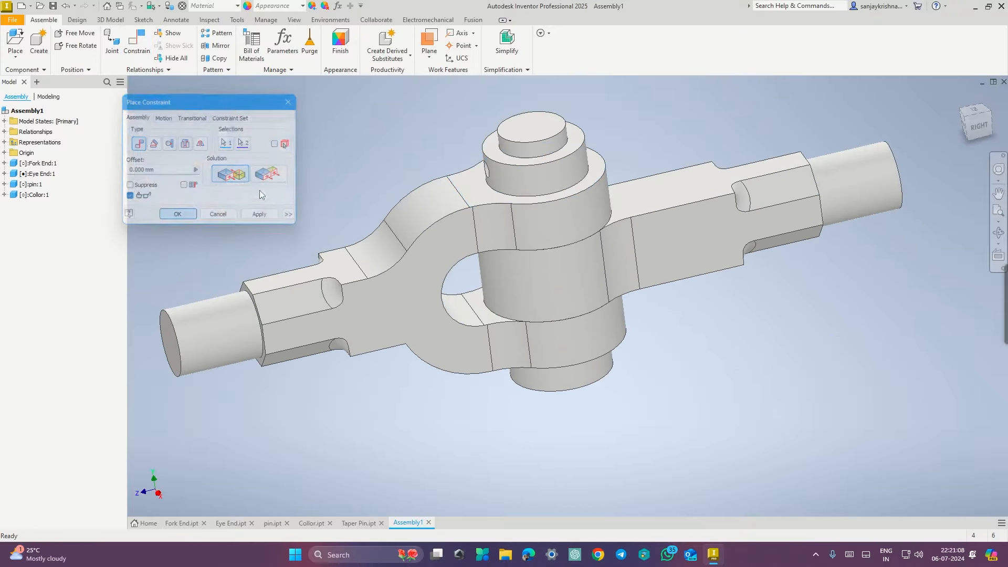
Load Taper Pin.ipt from the Knuckle Joint folder for placement in the assembly.
scroll(686, 111, "down", 3)
scroll(688, 112, "up", 2)
scroll(688, 111, "up", 3)
middle_click_drag(713, 123, 690, 195)
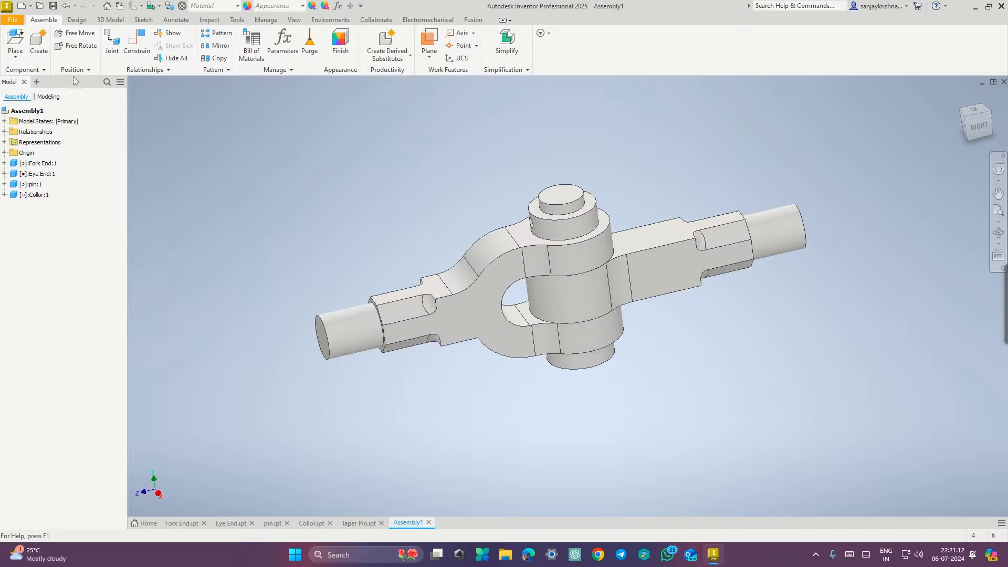
left_click(12, 41)
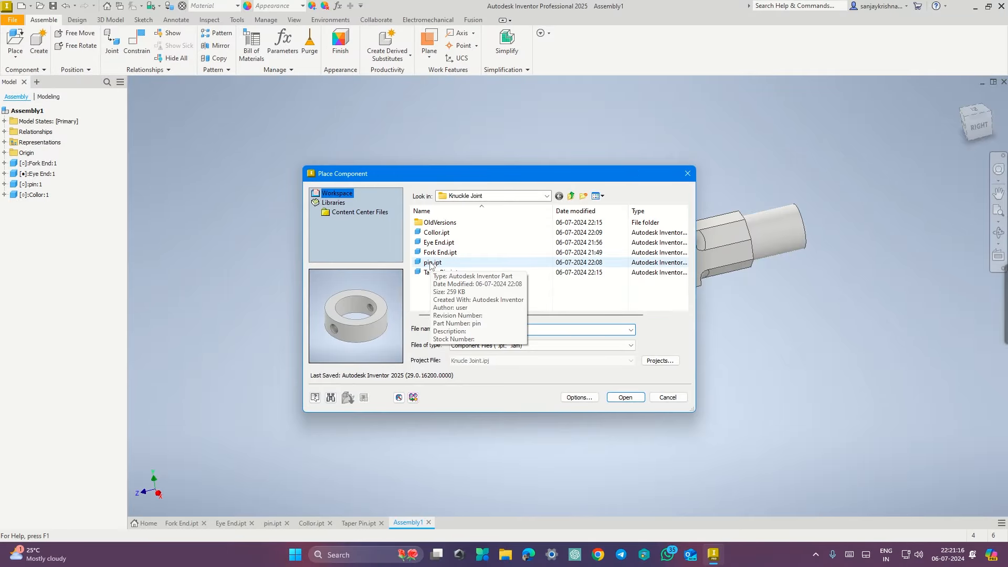
left_click(432, 273)
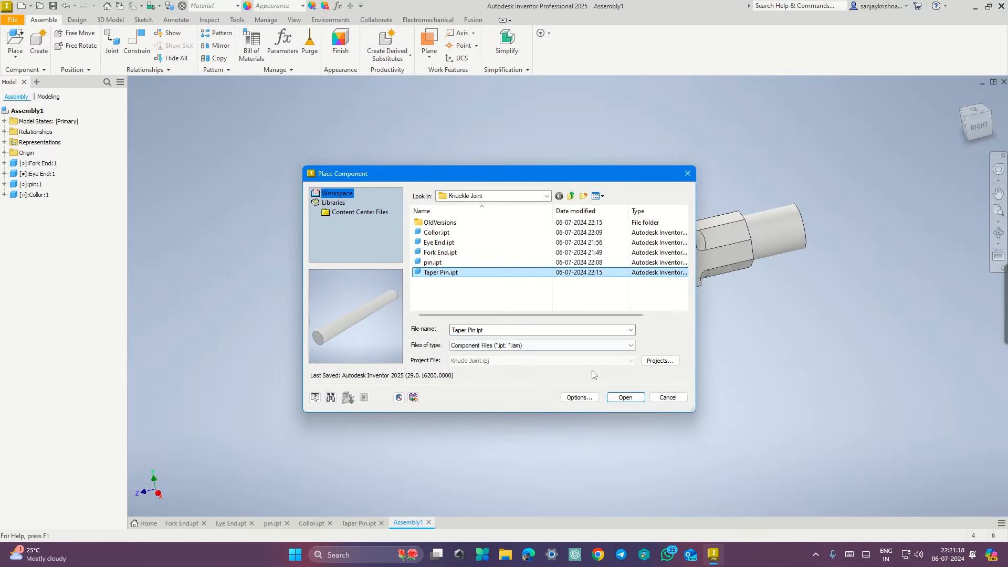
left_click(620, 399)
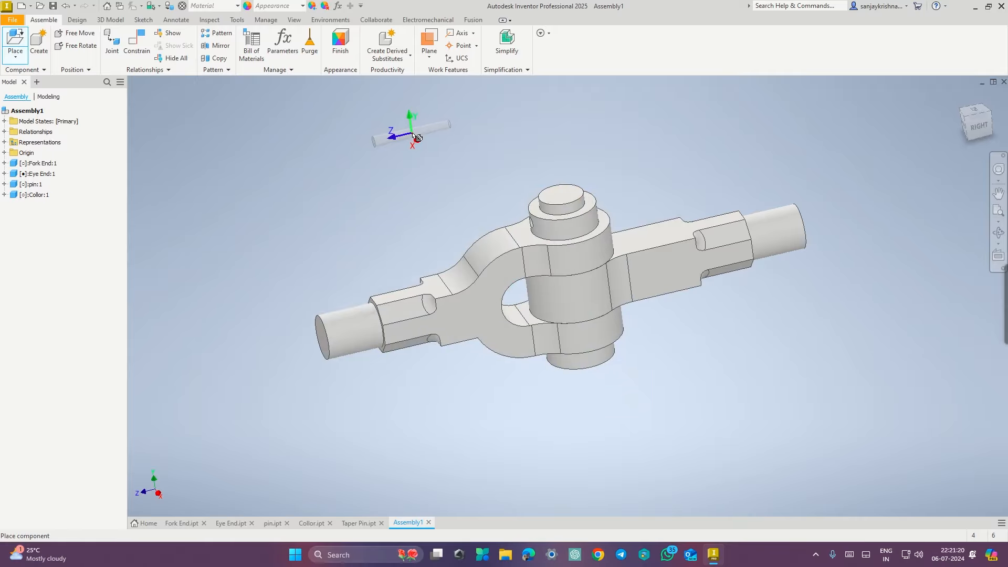
Switch the display to Wireframe and, in the right view, place one taper pin well above the collar.
middle_click_drag(525, 138, 509, 123, "shift")
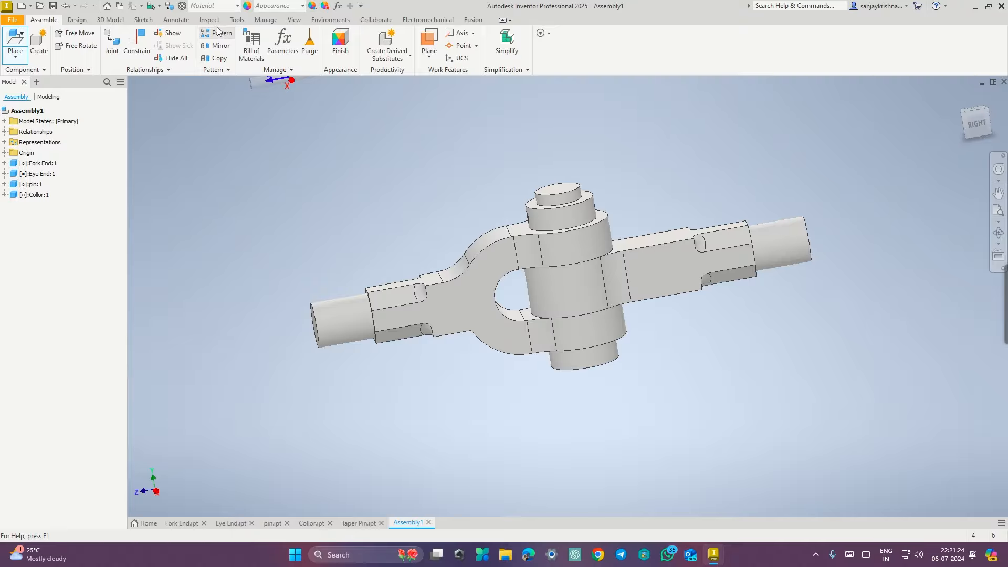
left_click(293, 20)
left_click(218, 59)
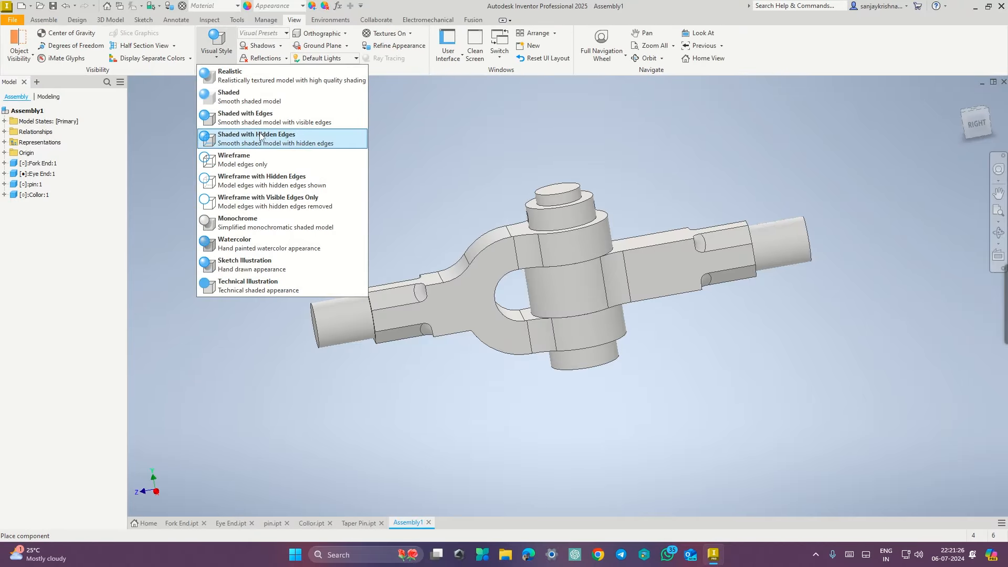
left_click(236, 159)
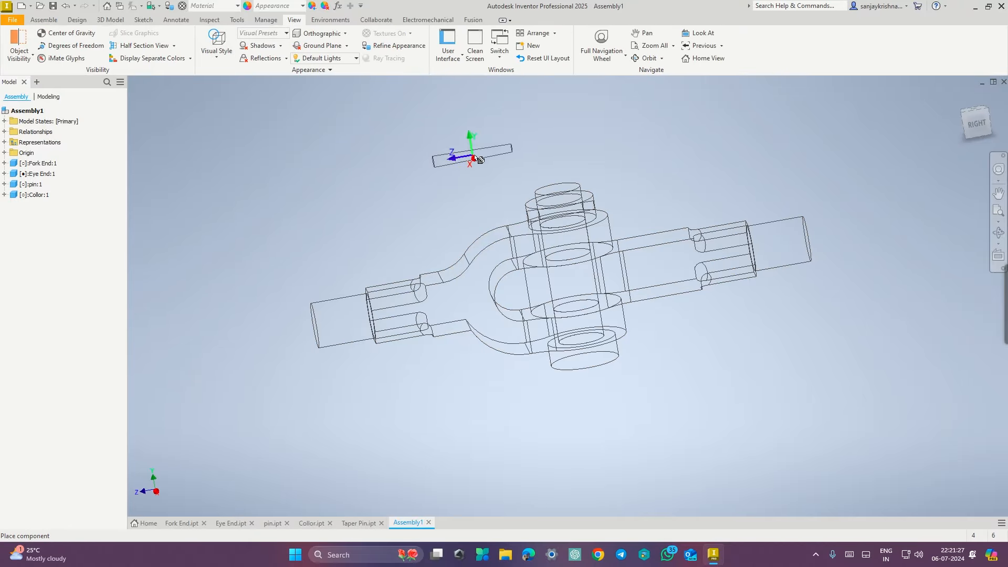
left_click(977, 126)
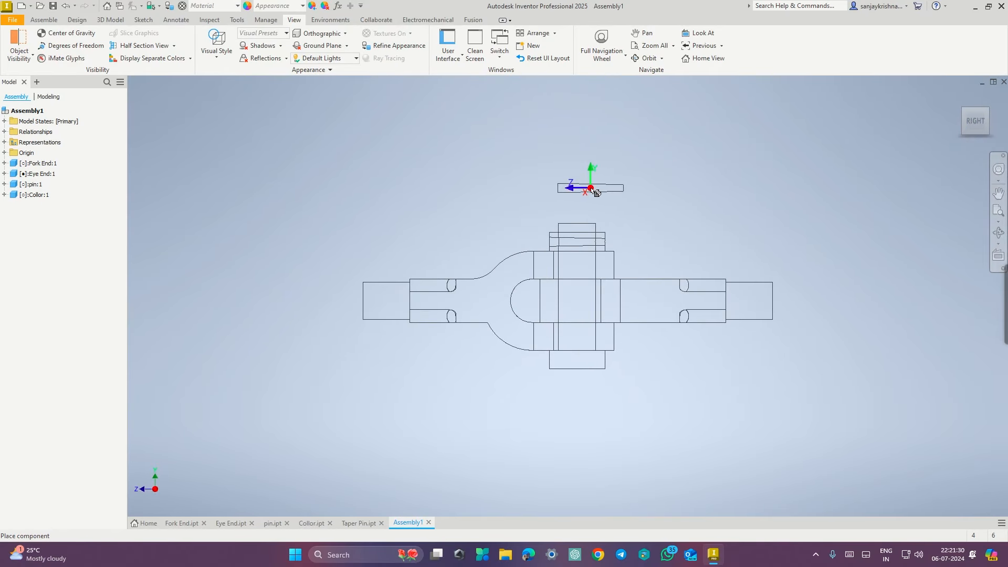
scroll(596, 193, "down", 3)
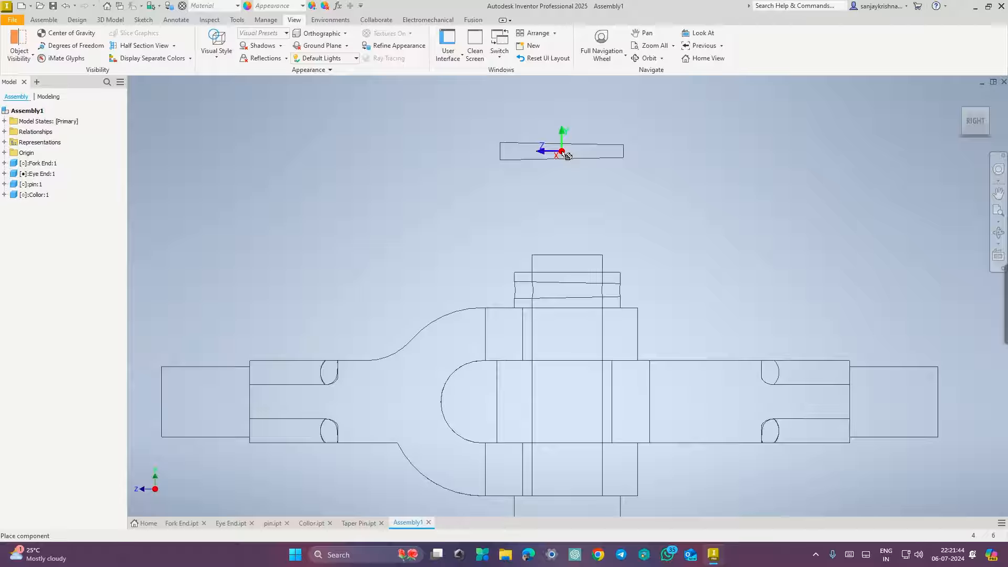
left_click(564, 153)
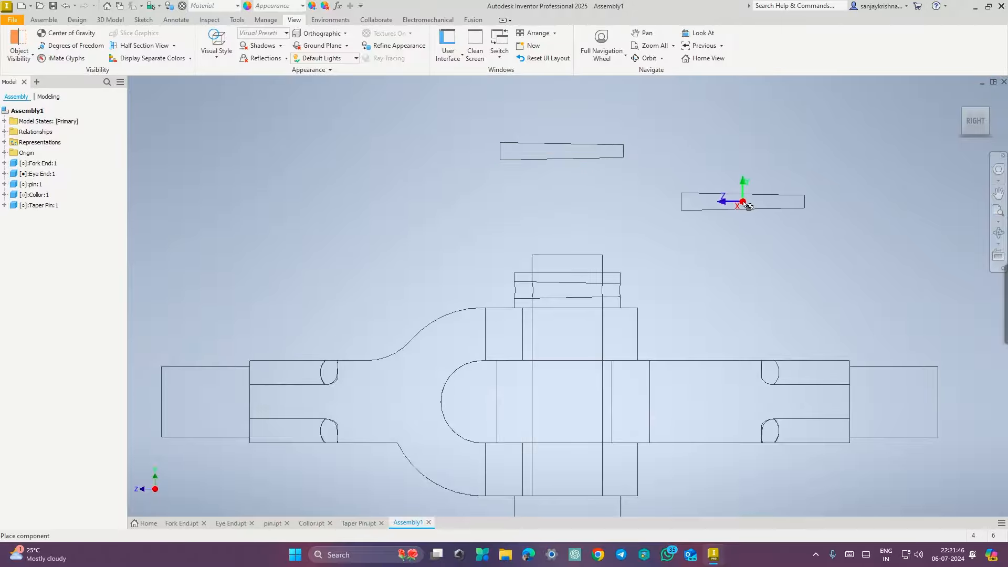
key("Escape")
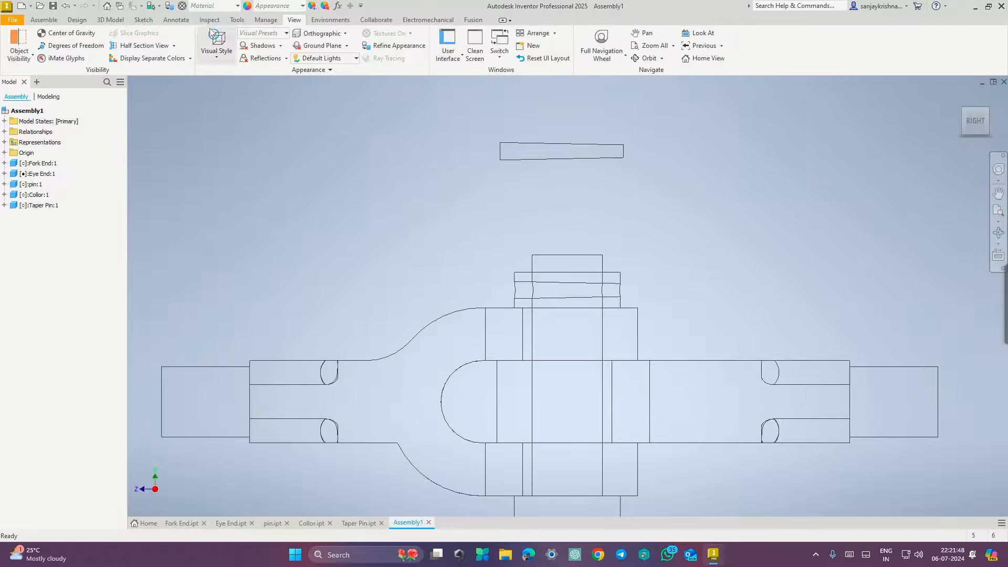
Return the model to Shaded with Edges and an isometric view with the taper pin in place.
left_click(231, 50)
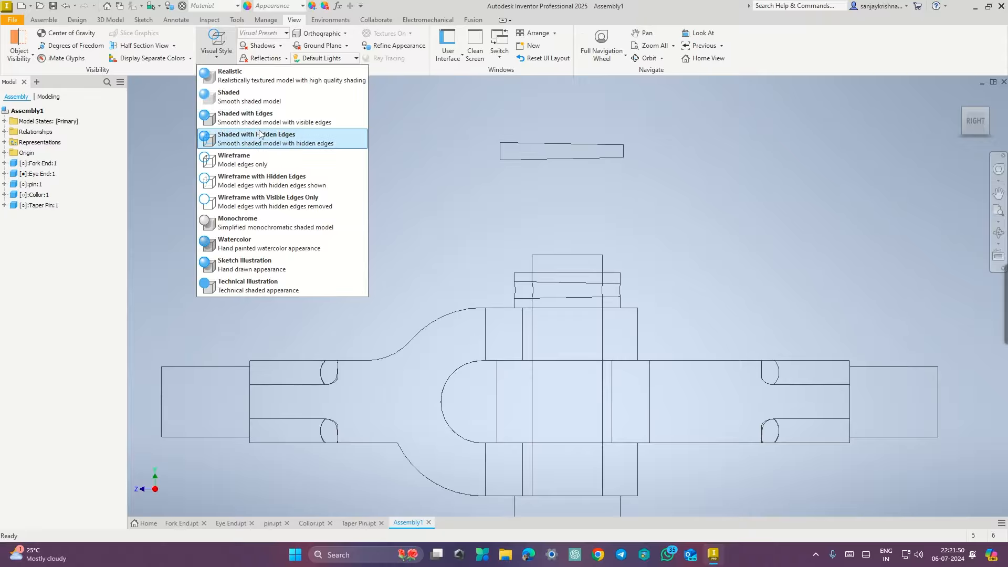
left_click(265, 122)
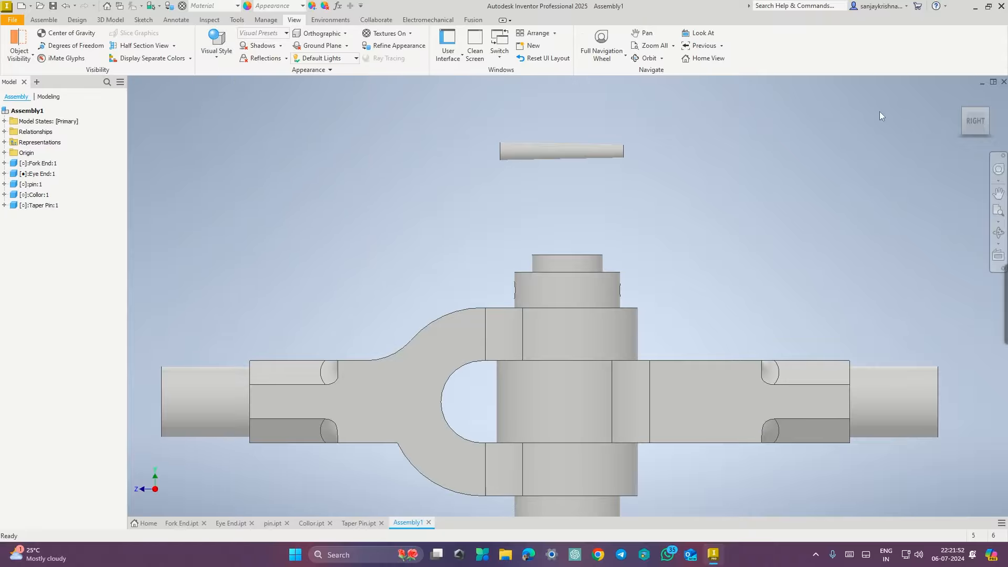
left_click(965, 111)
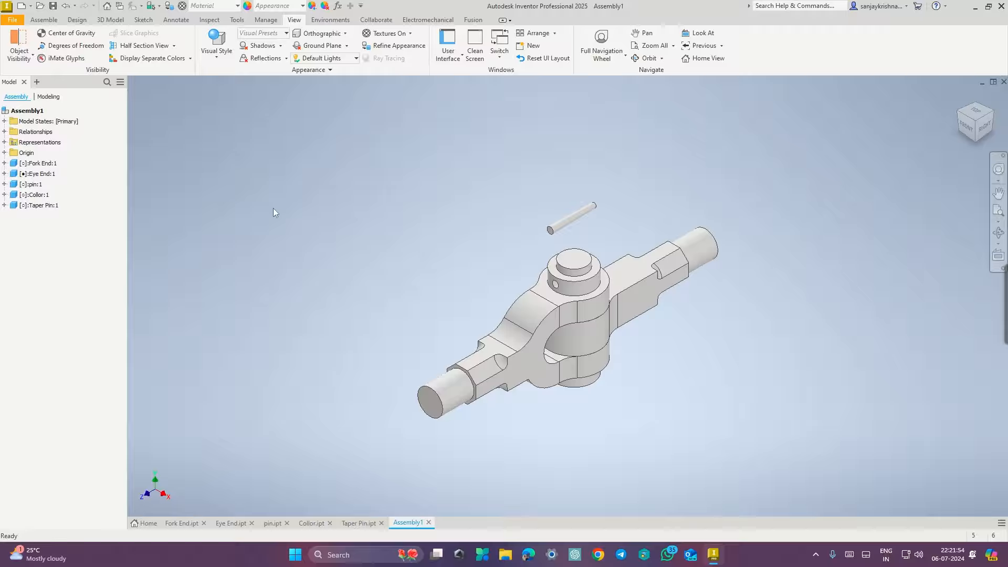
Mate the taper pin's axis to the axis of the collar's cross hole at 0 mm offset.
left_click(39, 20)
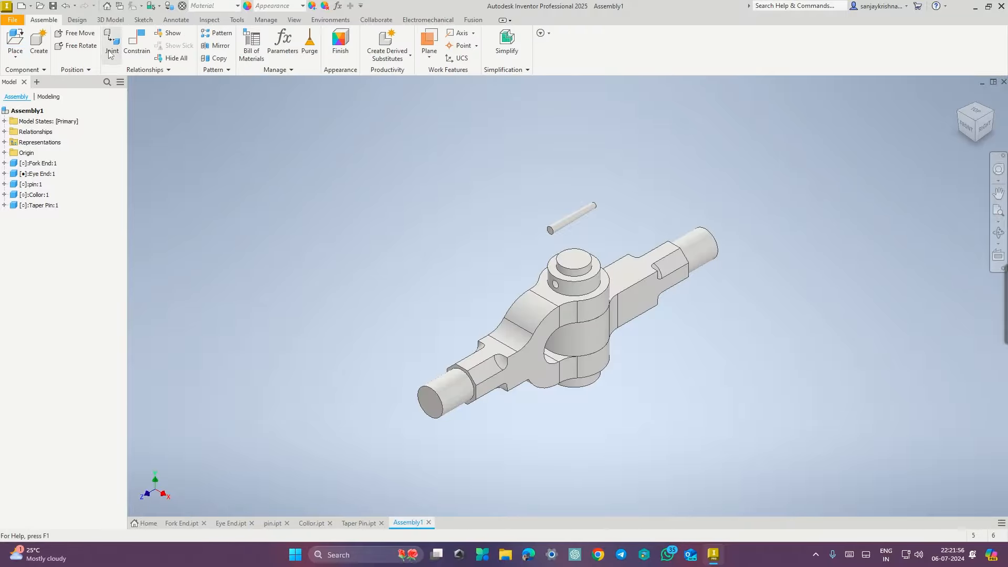
left_click(136, 43)
mouse_move(724, 424)
middle_mouse_down("shift")
mouse_move(694, 399)
mouse_move(695, 415)
middle_mouse_up("shift")
scroll(545, 220, "down", 2)
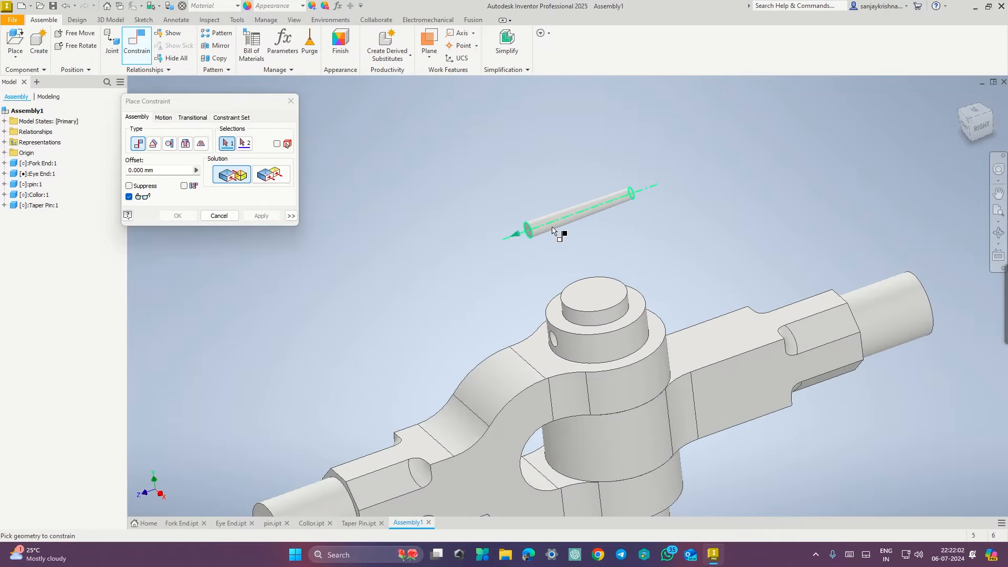
left_click(553, 231)
middle_click_drag(497, 308, 572, 338, "shift")
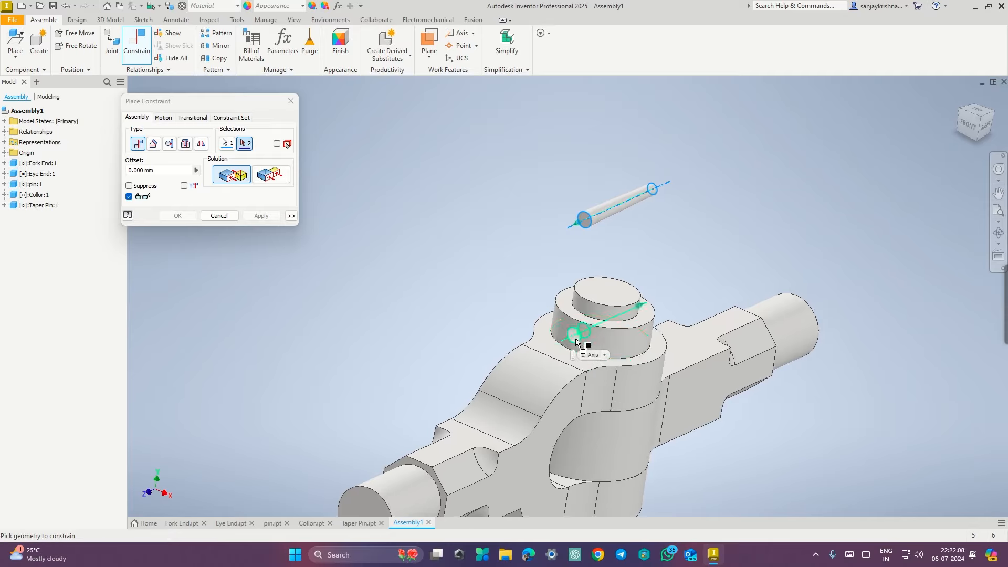
left_click(575, 341)
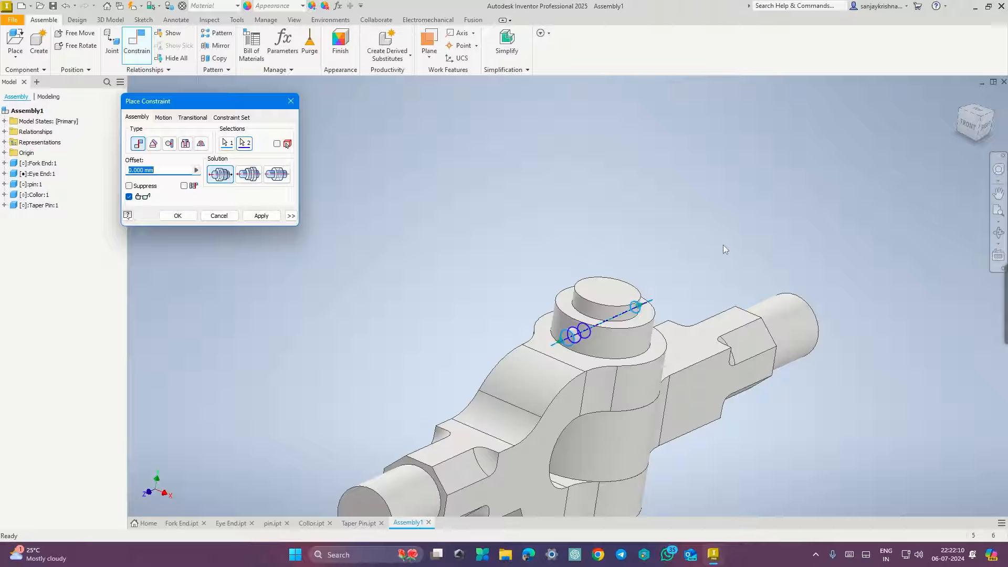
middle_click_drag(723, 245, 640, 222, "shift")
left_click(177, 215)
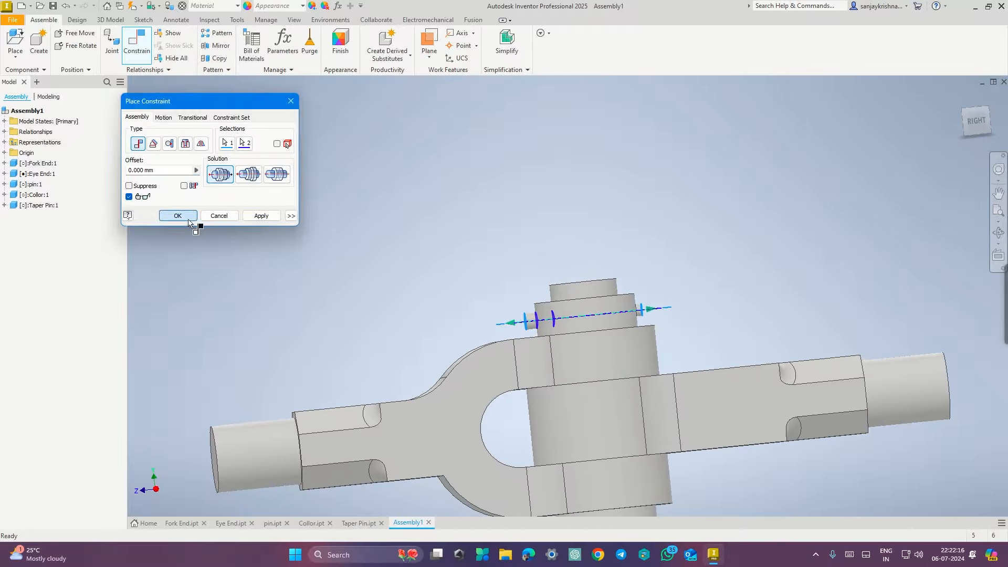
Slide the taper pin along the collar's cross hole to check its remaining freedom of movement.
mouse_move(530, 329)
left_mouse_down()
mouse_move(523, 320)
mouse_move(566, 312)
mouse_move(527, 322)
left_mouse_up()
middle_click_drag(691, 299, 690, 323, "shift")
left_click(696, 252)
middle_click_drag(687, 265, 667, 203, "shift")
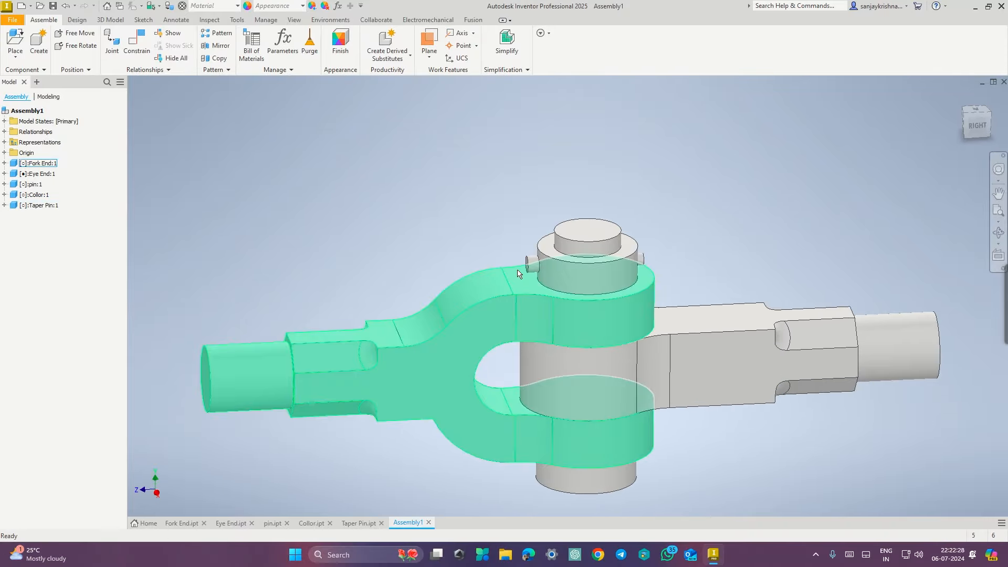
left_click_drag(530, 263, 574, 314)
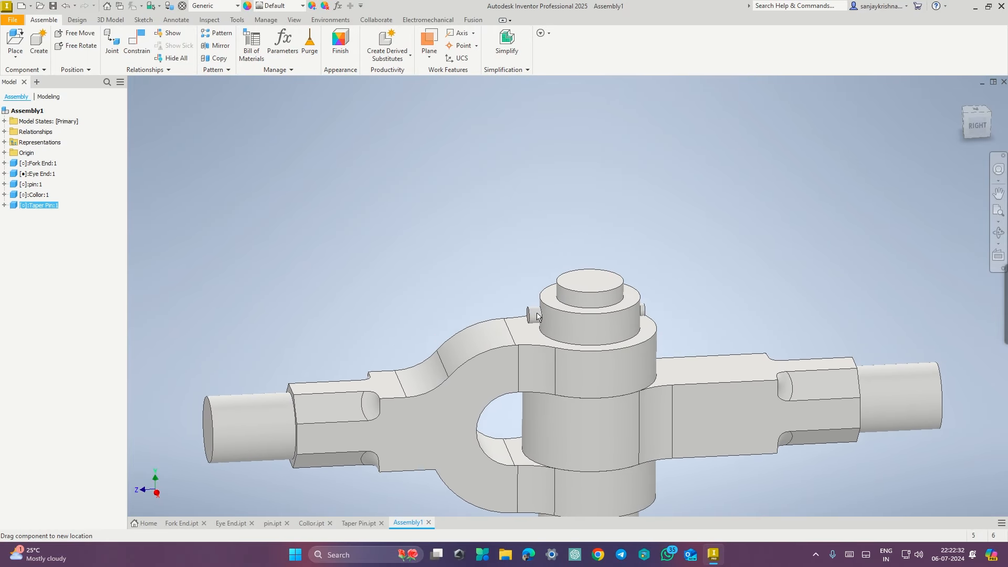
left_click(751, 264)
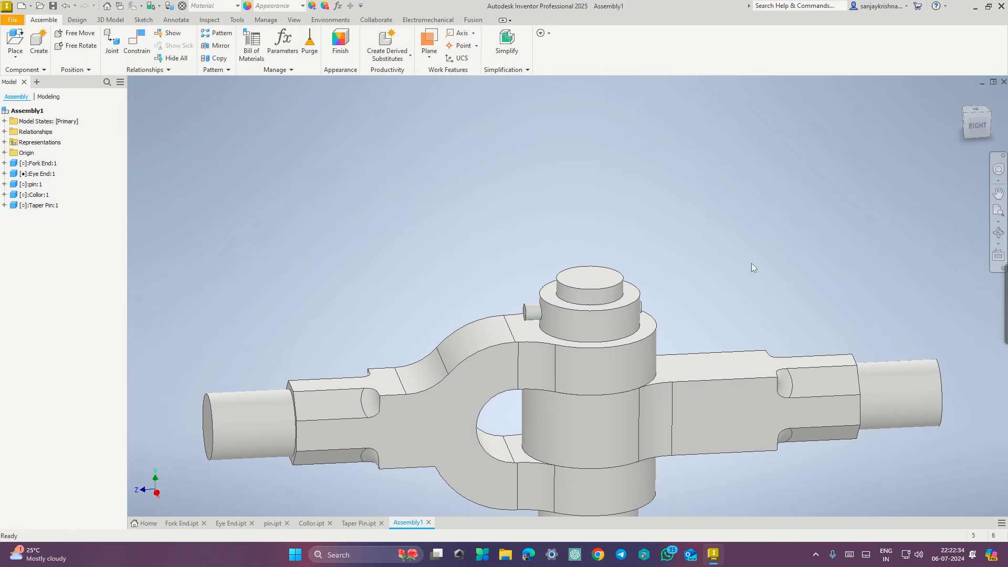
Constrain the XY planes of the collar and the taper pin flush with each other at 0 mm offset.
left_click(4, 207)
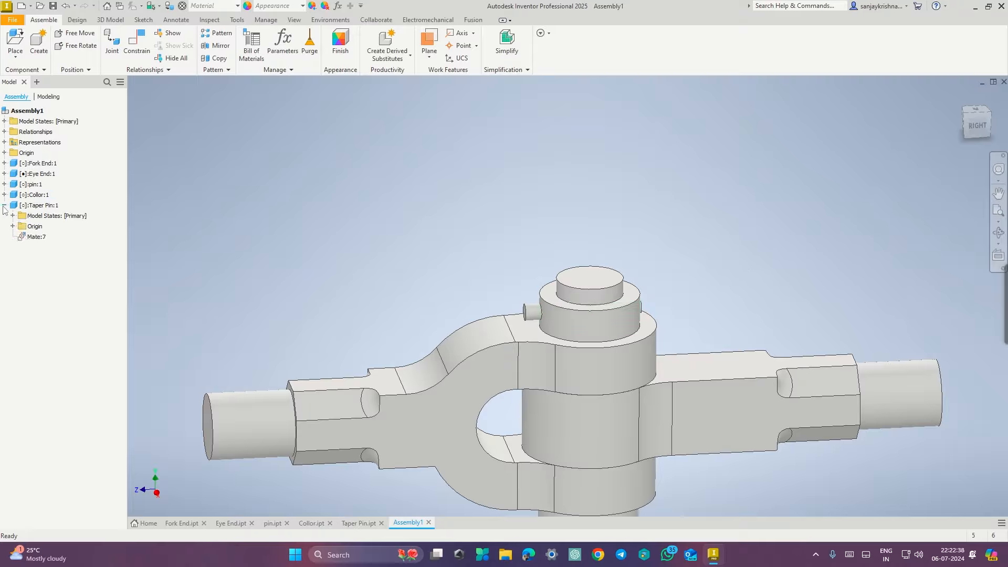
left_click(5, 195)
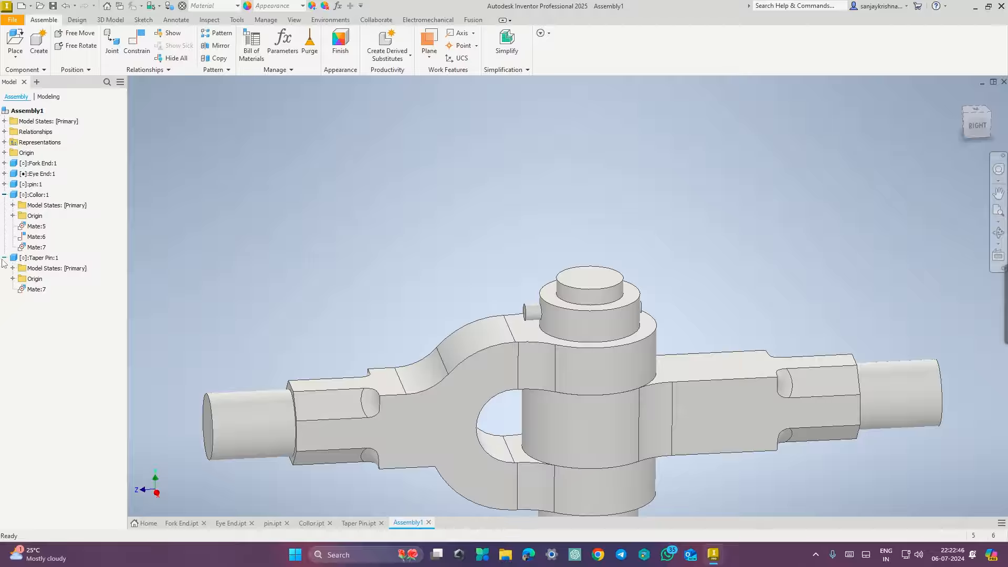
left_click(12, 216)
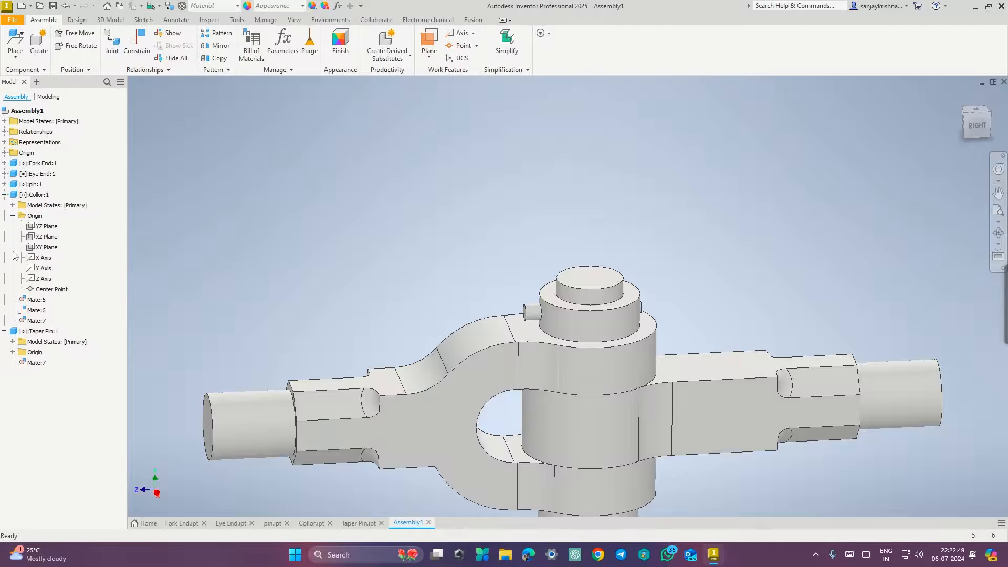
left_click(13, 352)
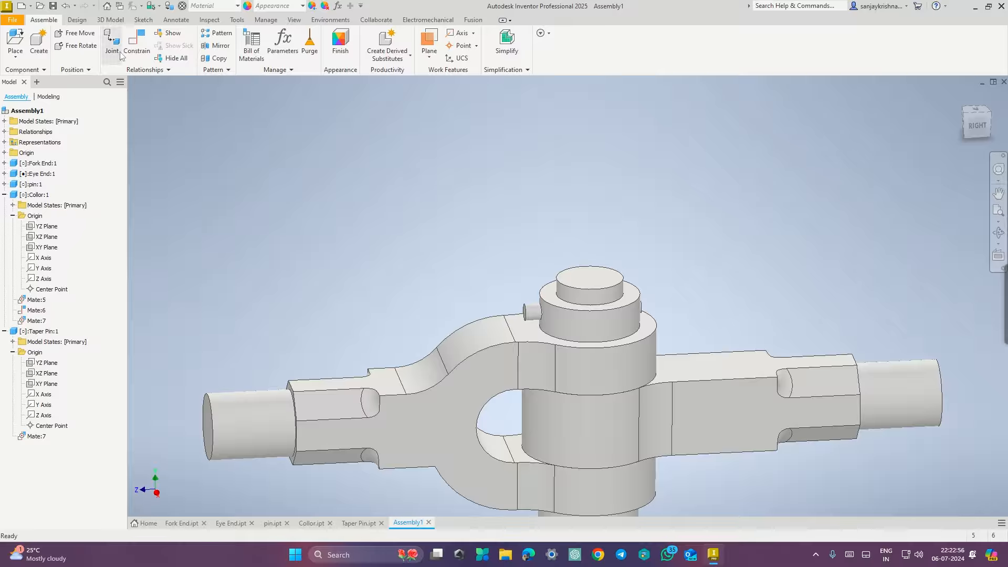
left_click(136, 46)
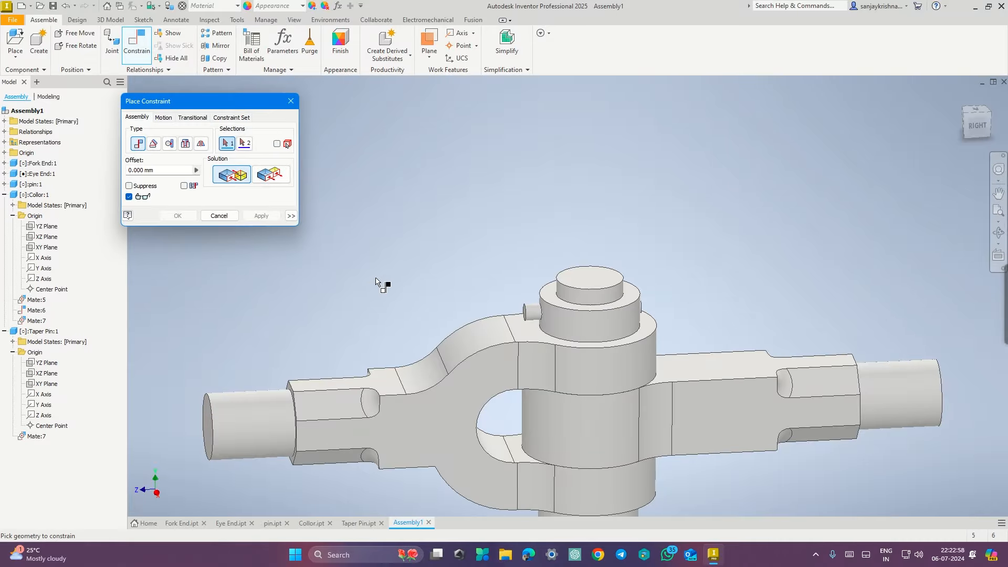
middle_click_drag(376, 278, 384, 284, "shift")
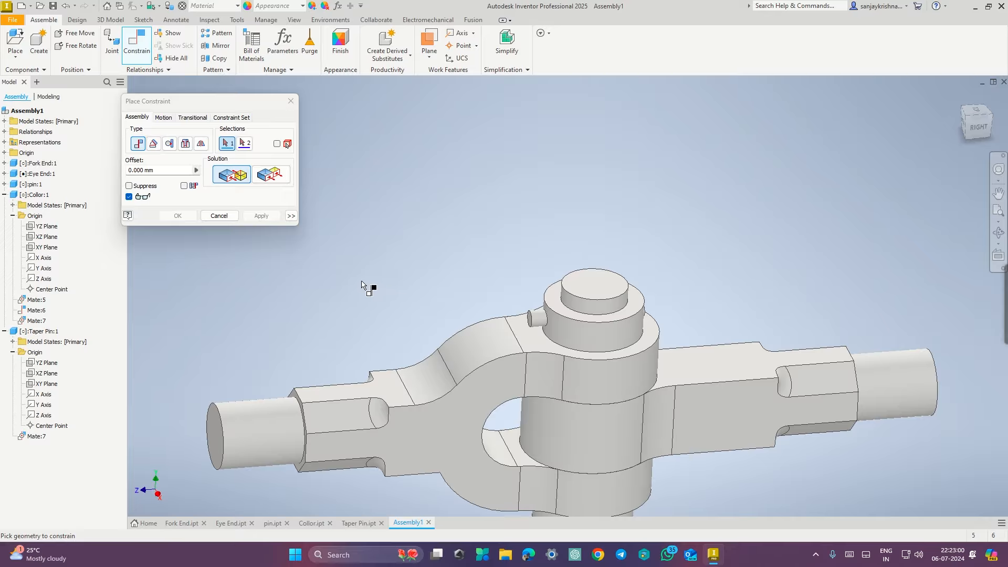
middle_click_drag(266, 277, 253, 265)
middle_click_drag(305, 295, 288, 282, "shift")
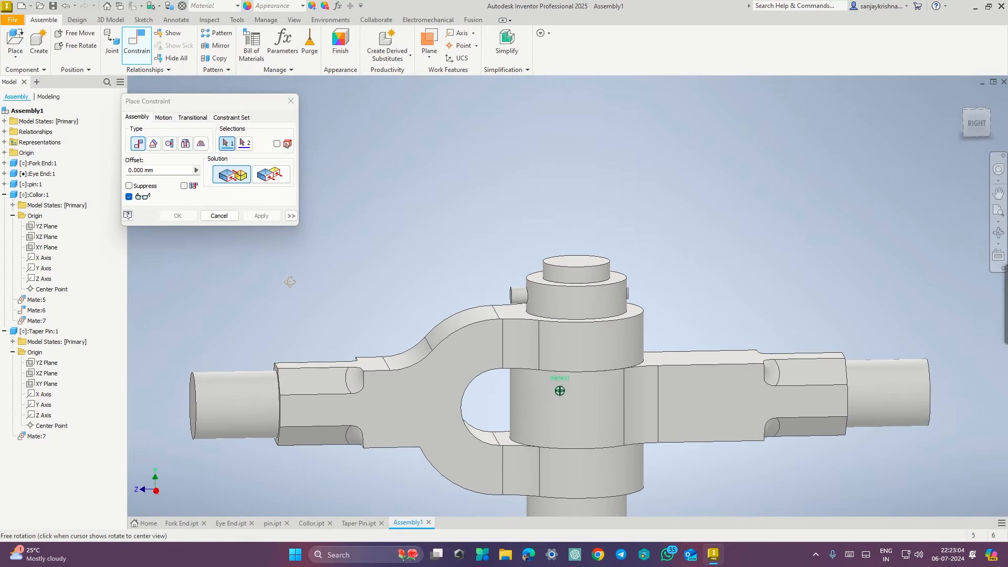
left_click(50, 247)
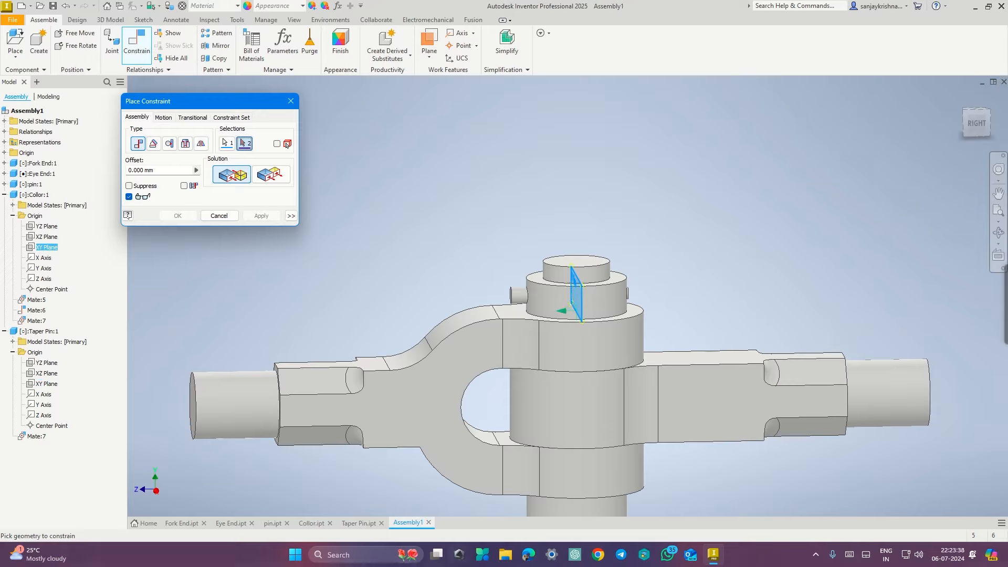
left_click(42, 383)
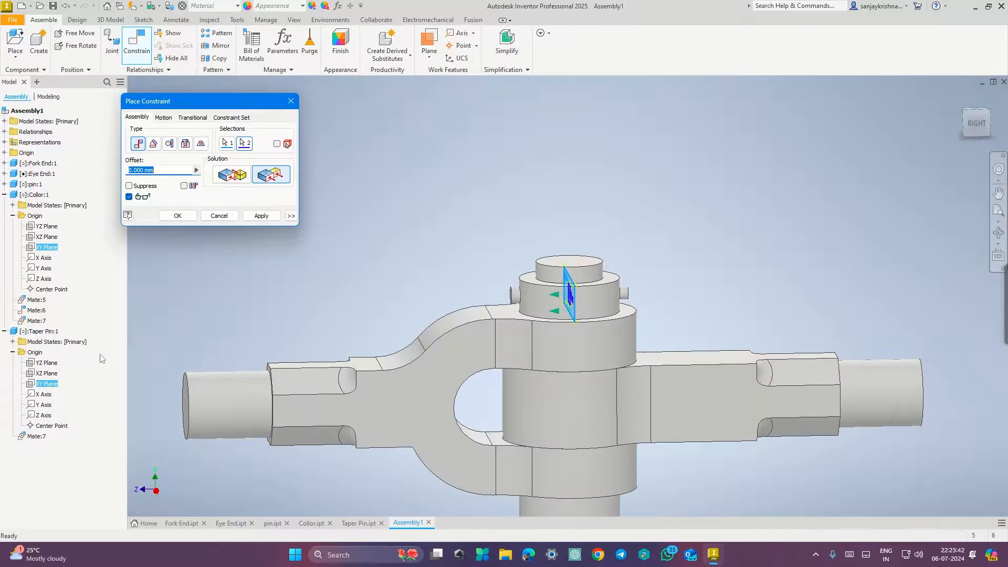
left_click(178, 216)
Test whether the taper pin can still be moved in the collar, and return to the isometric view.
left_click_drag(515, 311, 370, 260)
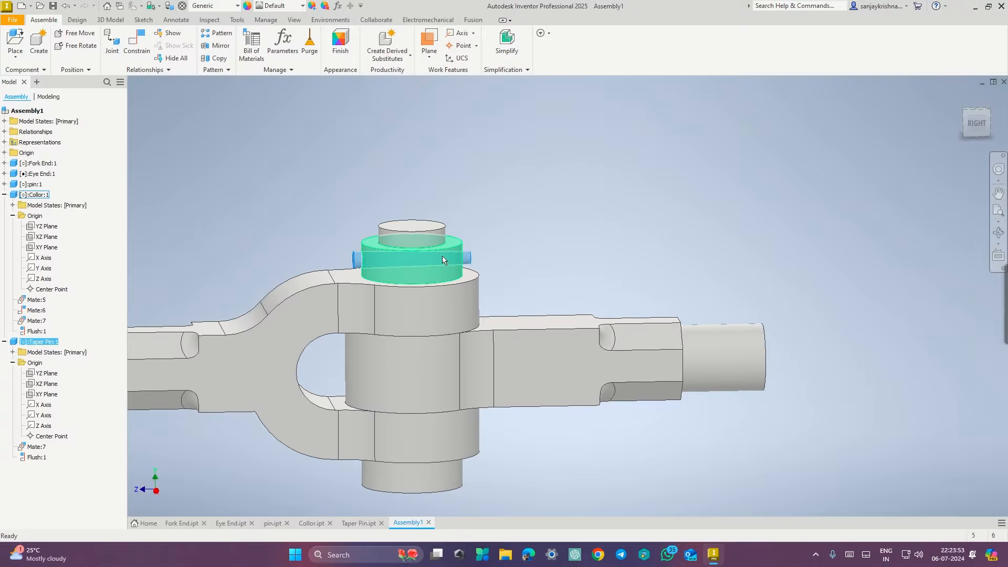
scroll(538, 249, "up", 3)
left_click(538, 249)
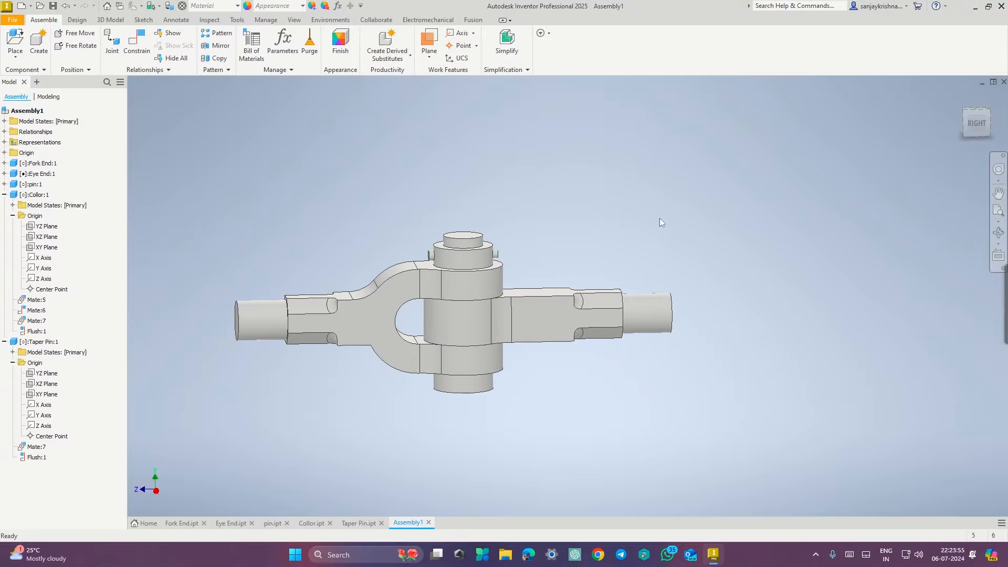
left_click(970, 117)
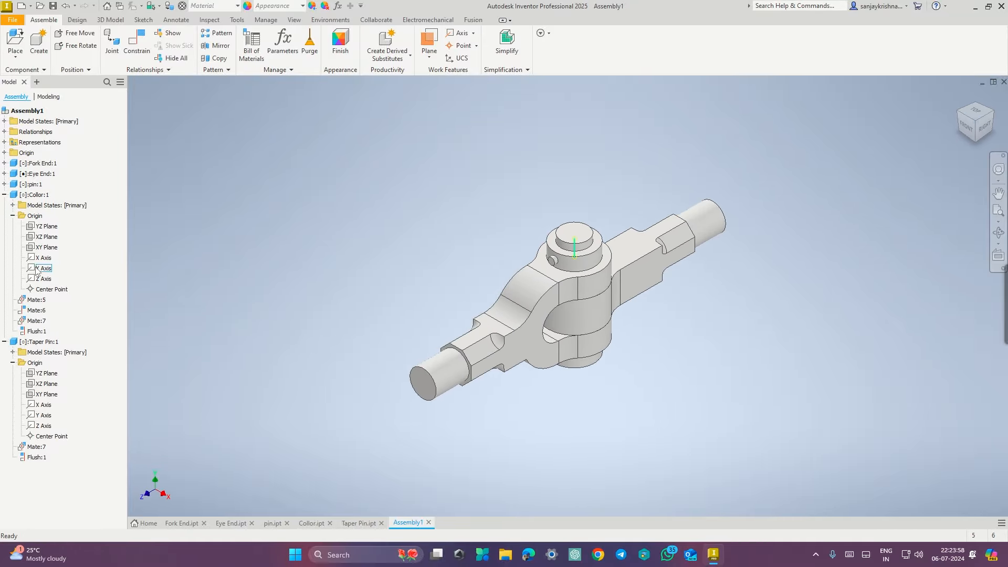
Collapse the expanded Collor and Taper Pin entries in the model tree and inspect the assembled joint.
left_click(13, 206)
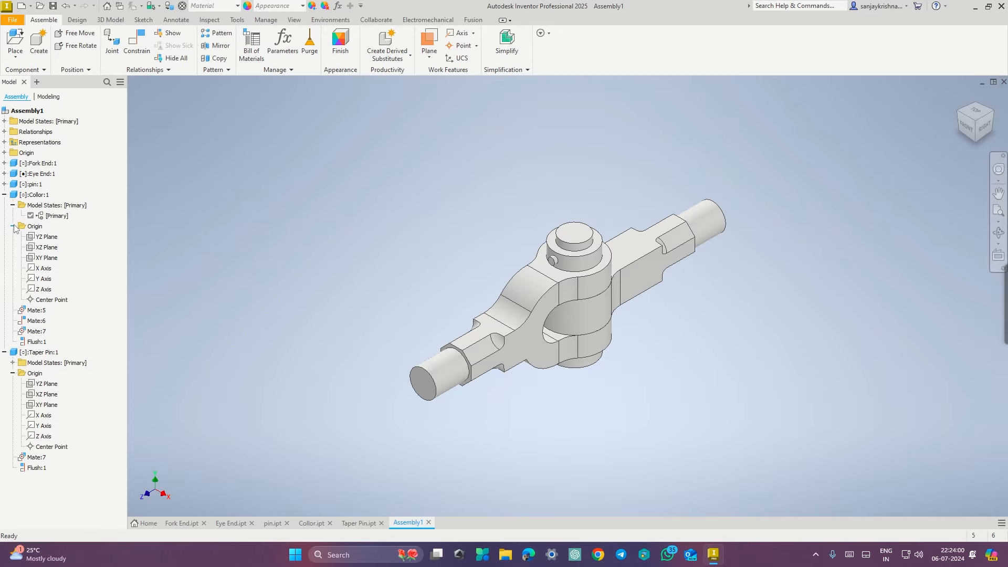
left_click(13, 226)
left_click(13, 205)
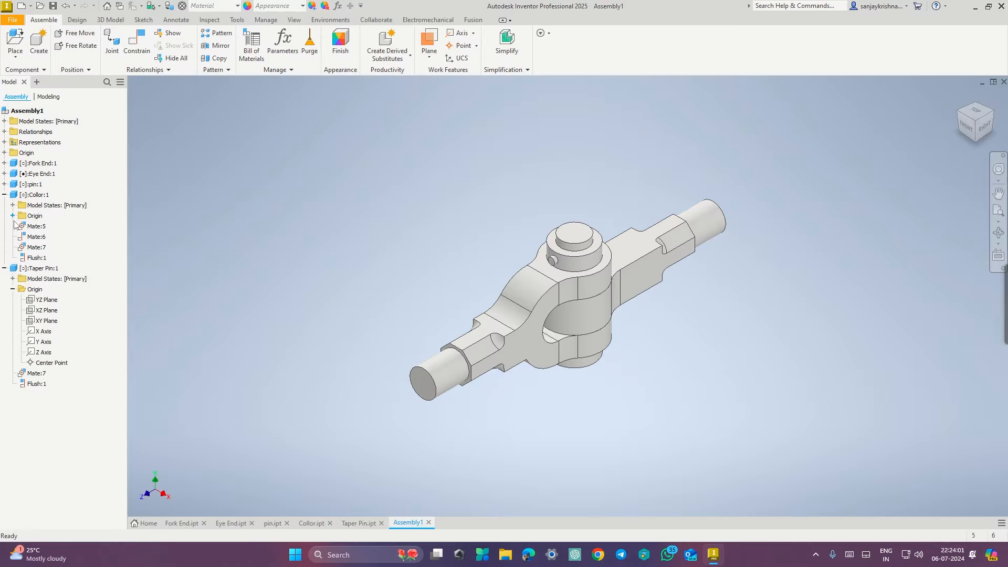
left_click(13, 289)
left_click(4, 268)
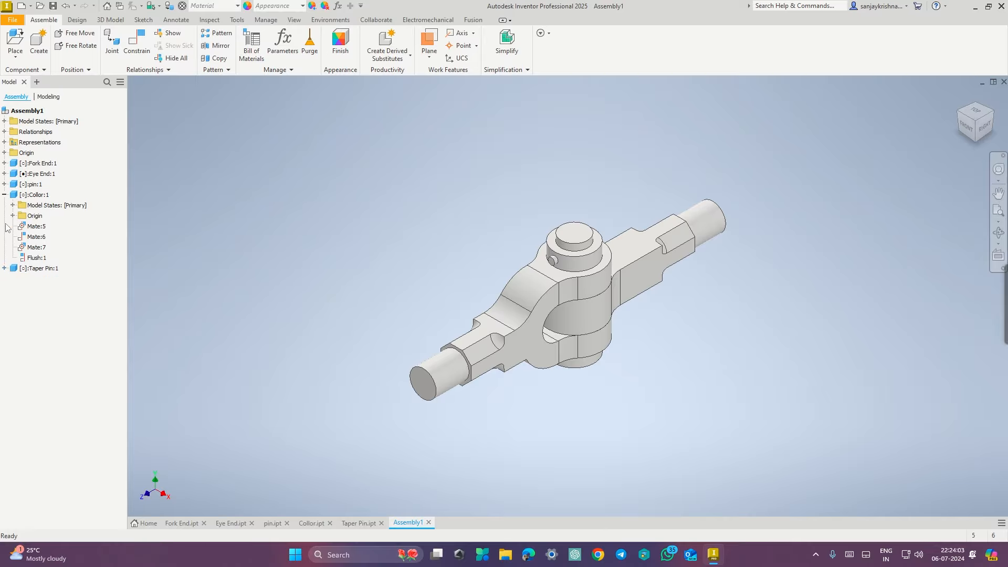
left_click(4, 195)
middle_click_drag(321, 333, 367, 332, "shift")
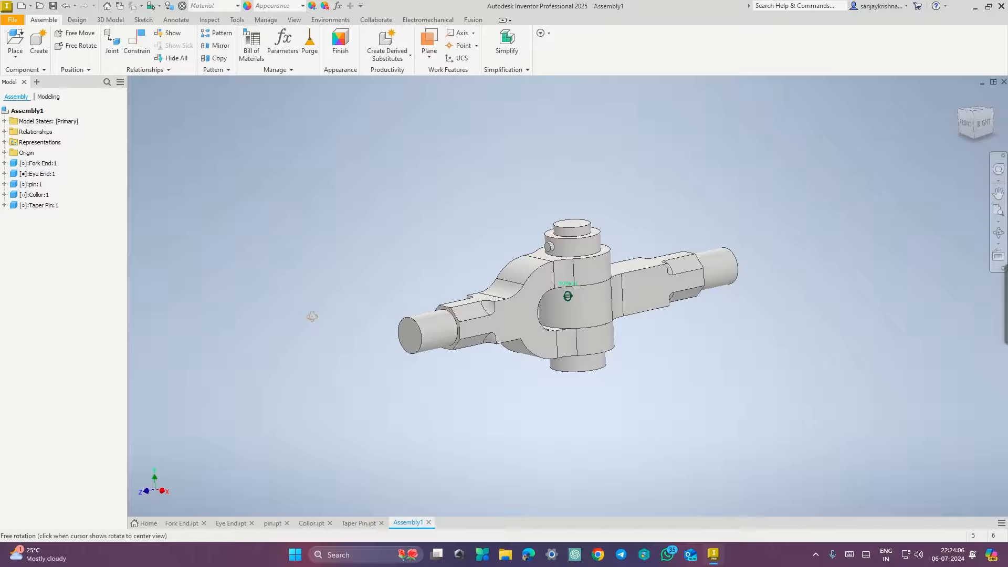